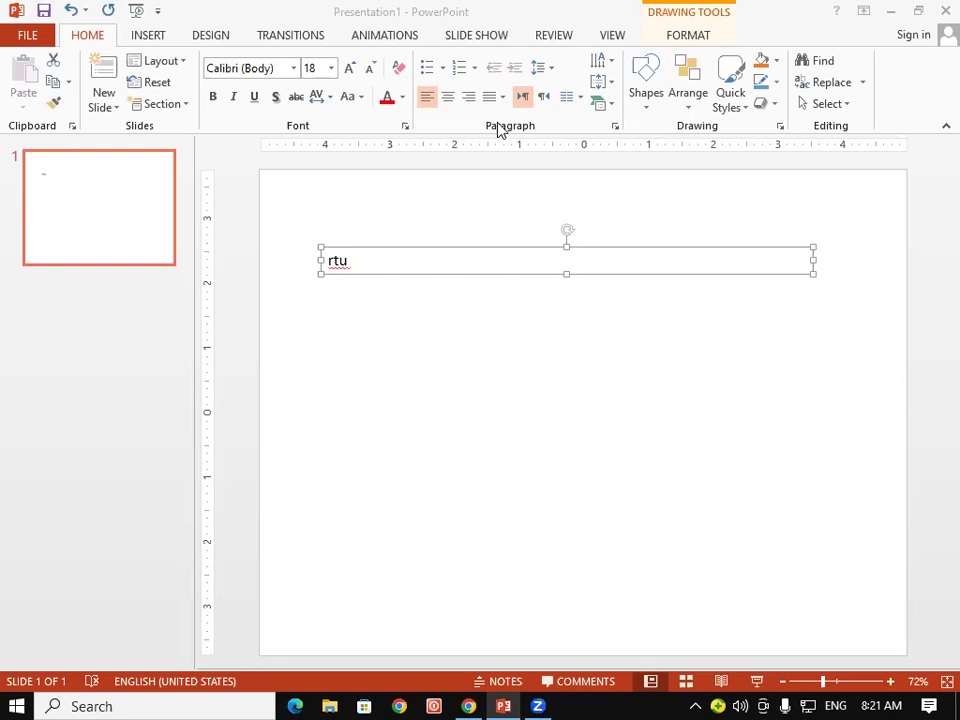
# - Select the stray text box on the slide and delete it
pyautogui.click(360, 272)
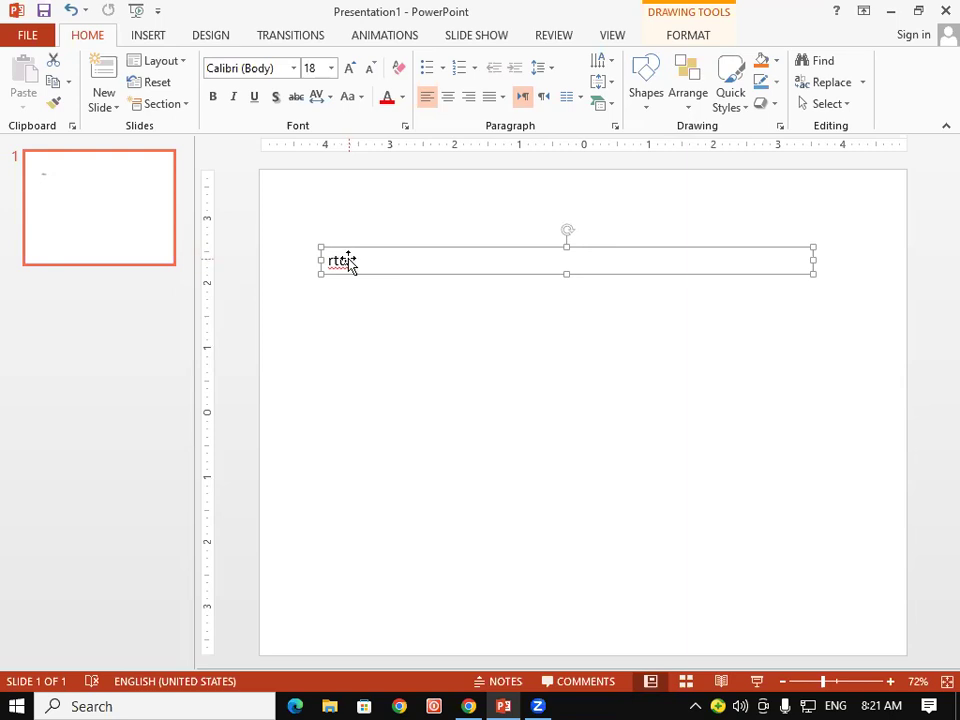
pyautogui.press('Delete')
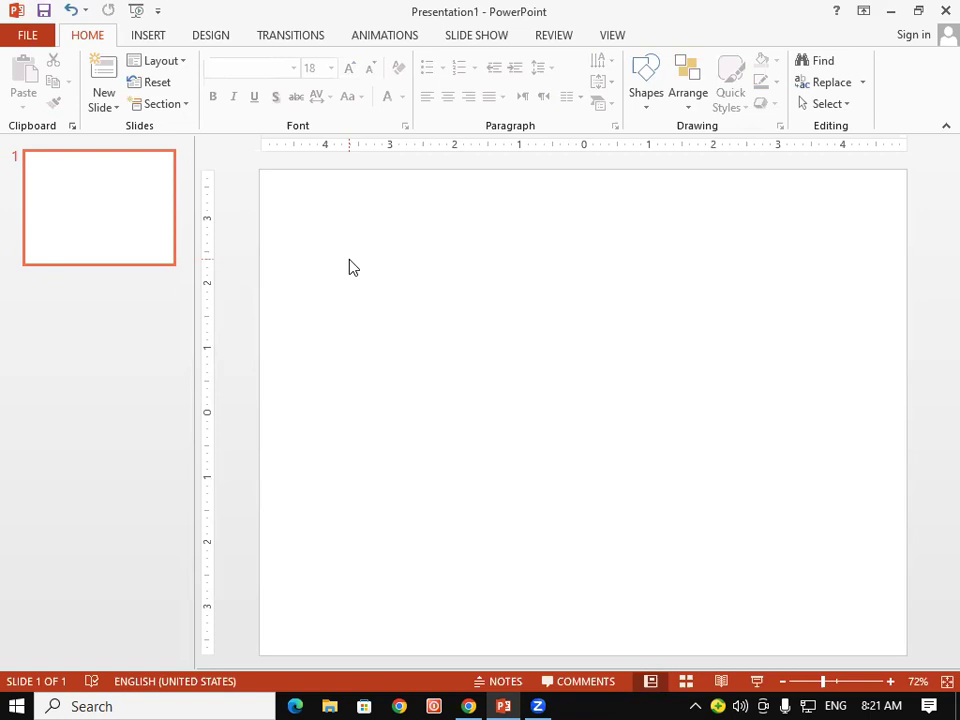
# - Draw a large text box on the slide and give it four-diamond bullets
pyautogui.click(137, 36)
pyautogui.click(92, 37)
pyautogui.click(150, 36)
pyautogui.click(585, 81)
pyautogui.moveTo(296, 253)
pyautogui.mouseDown()
pyautogui.moveTo(558, 568)
pyautogui.moveTo(596, 641)
pyautogui.mouseUp()
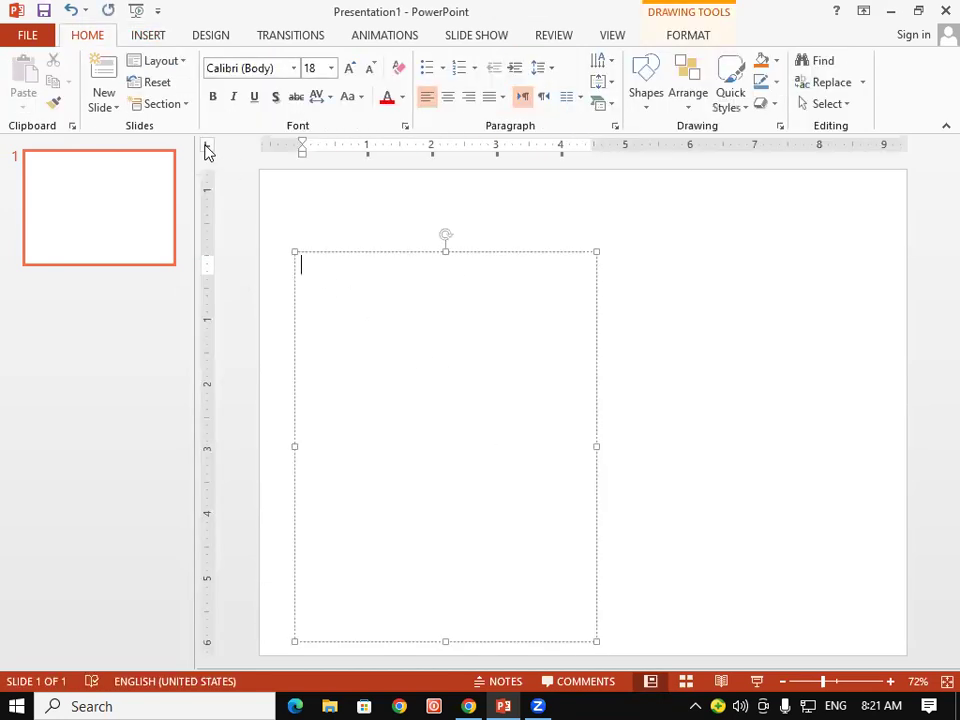
pyautogui.click(428, 68)
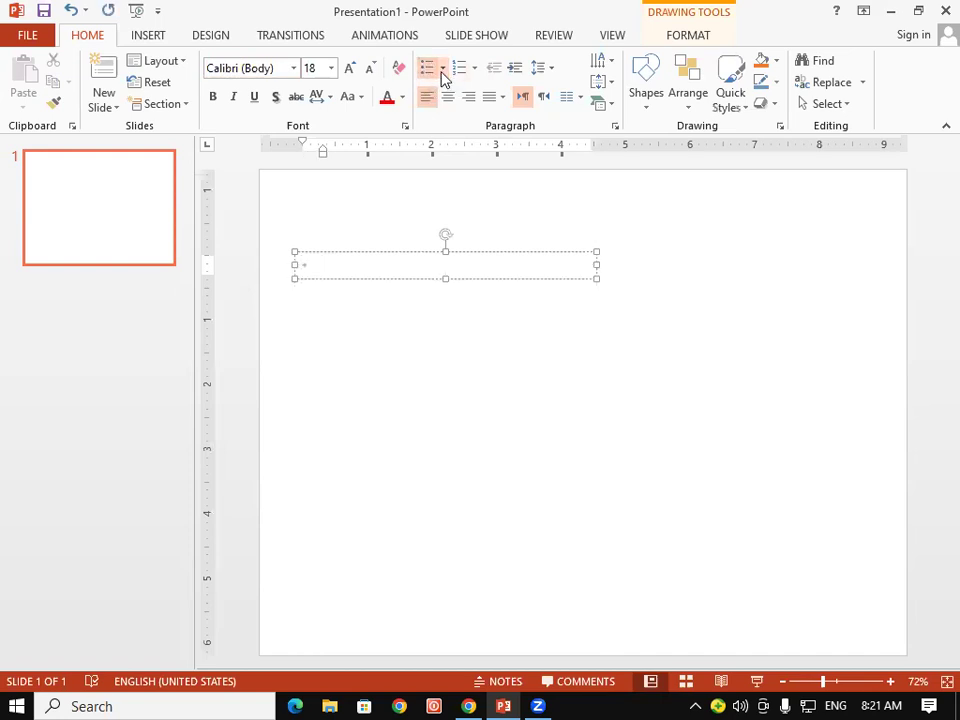
pyautogui.click(443, 70)
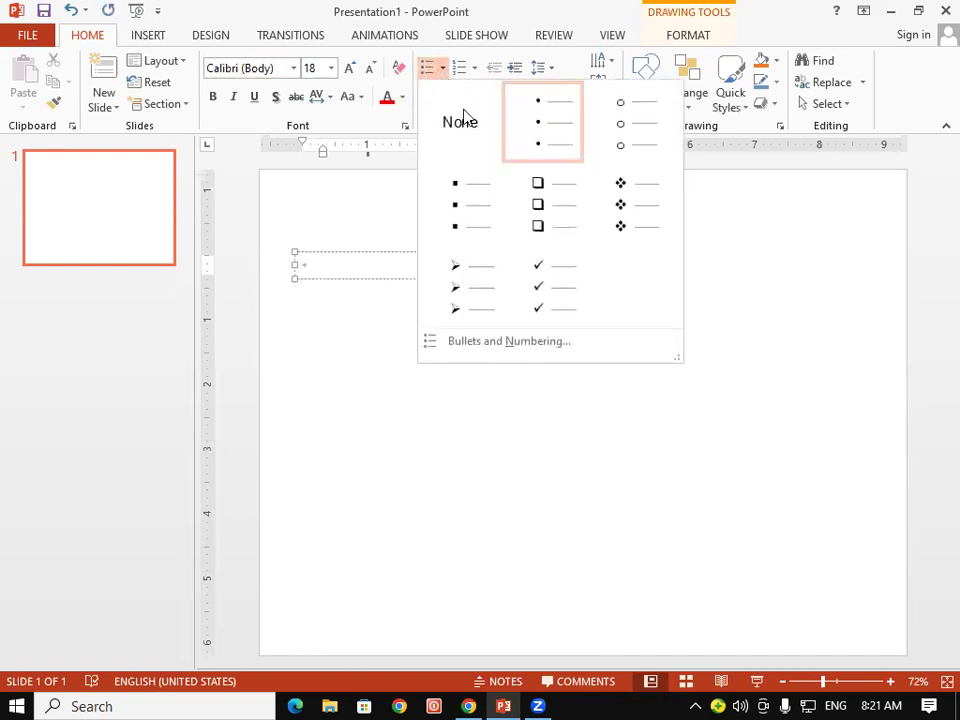
pyautogui.click(630, 195)
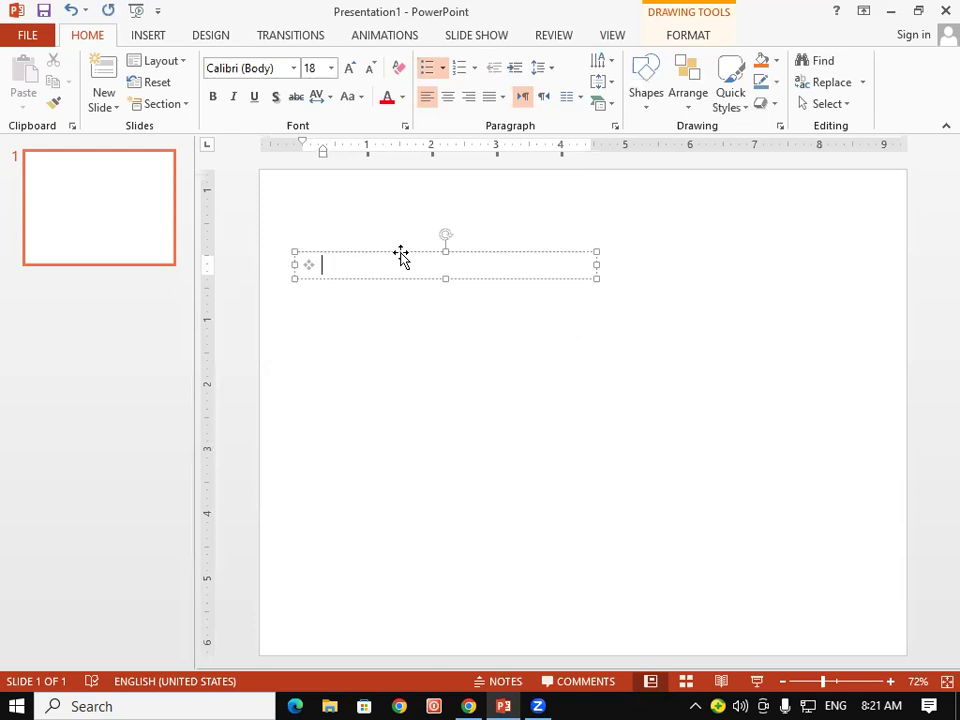
# - Enter the items A, B, C, D, E, F on separate lines, ending with an unbulleted empty line
pyautogui.write('a')
pyautogui.press('Return')
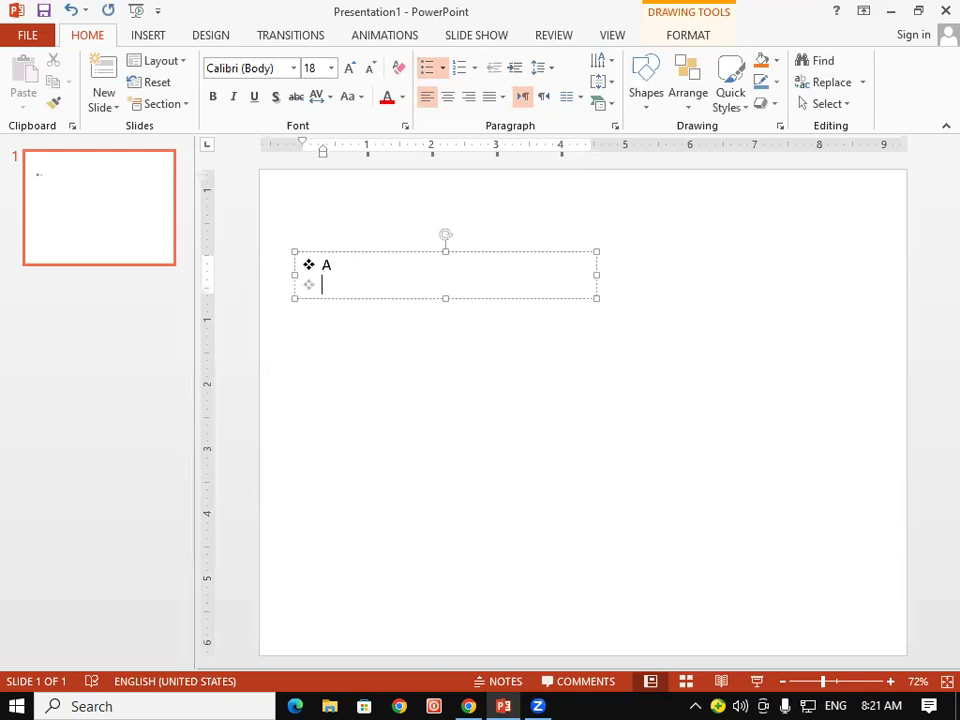
pyautogui.write('B')
pyautogui.press('Return')
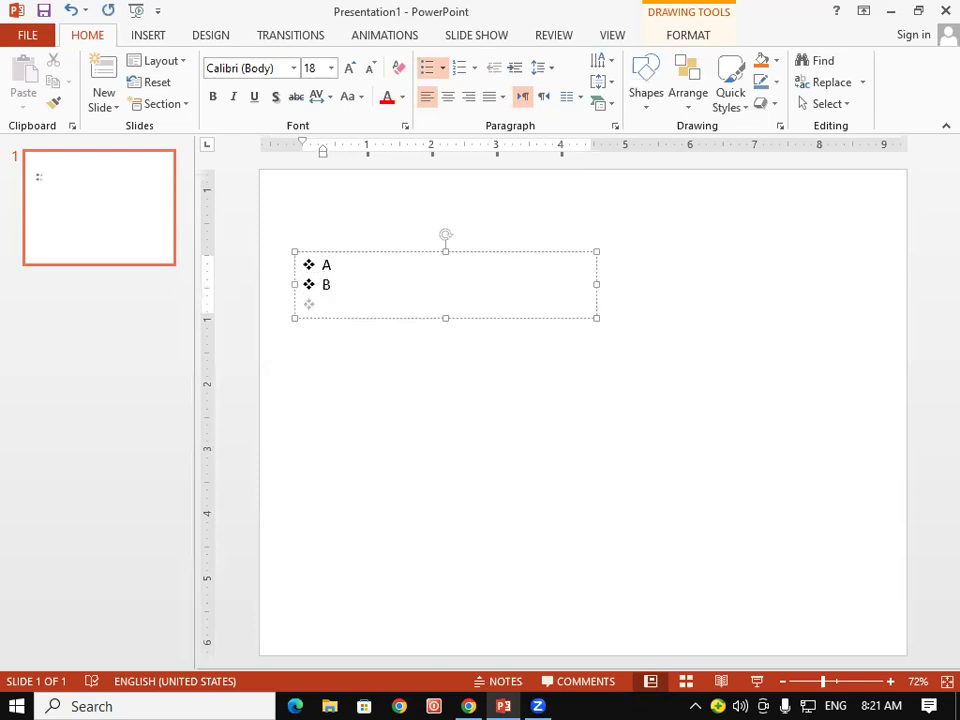
pyautogui.write('C')
pyautogui.press('Return')
pyautogui.write('d')
pyautogui.press('Return')
pyautogui.write('e')
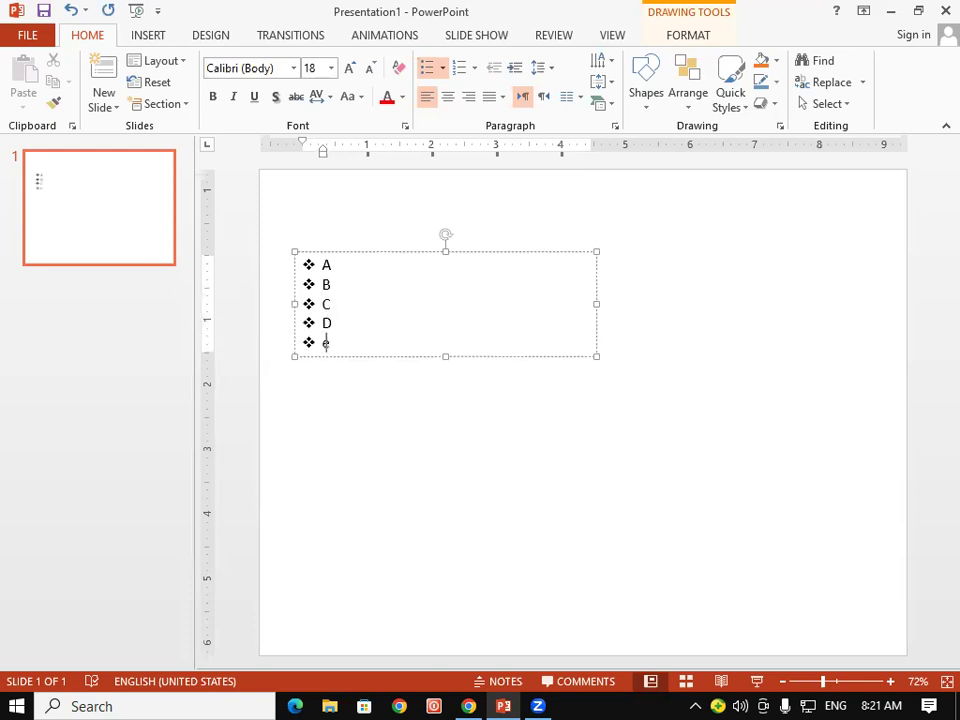
pyautogui.press('Return')
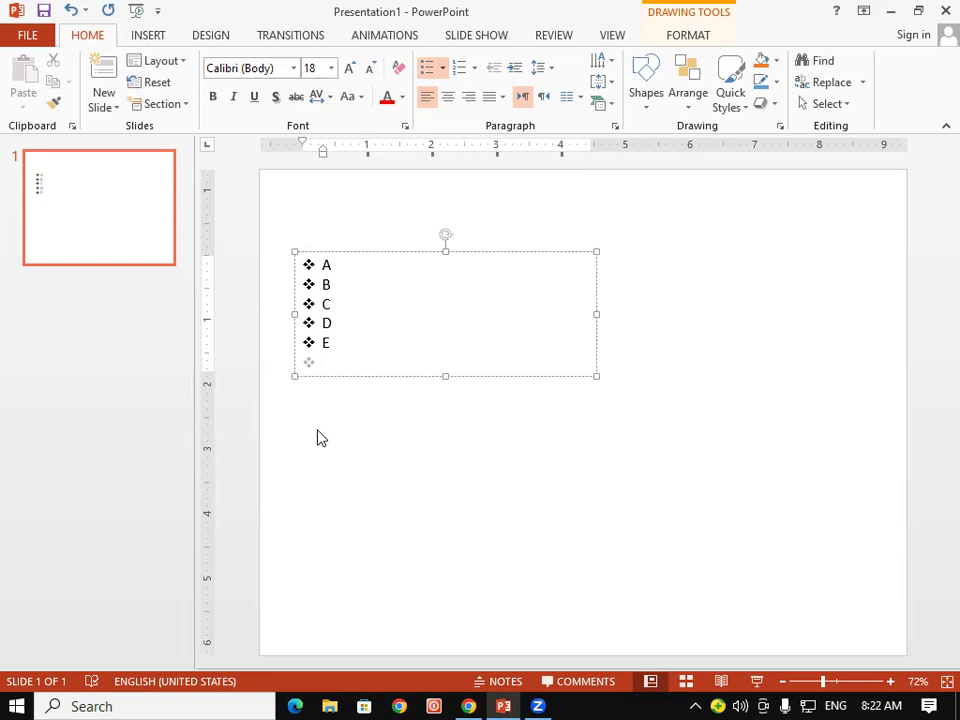
pyautogui.write('f')
pyautogui.press('Return')
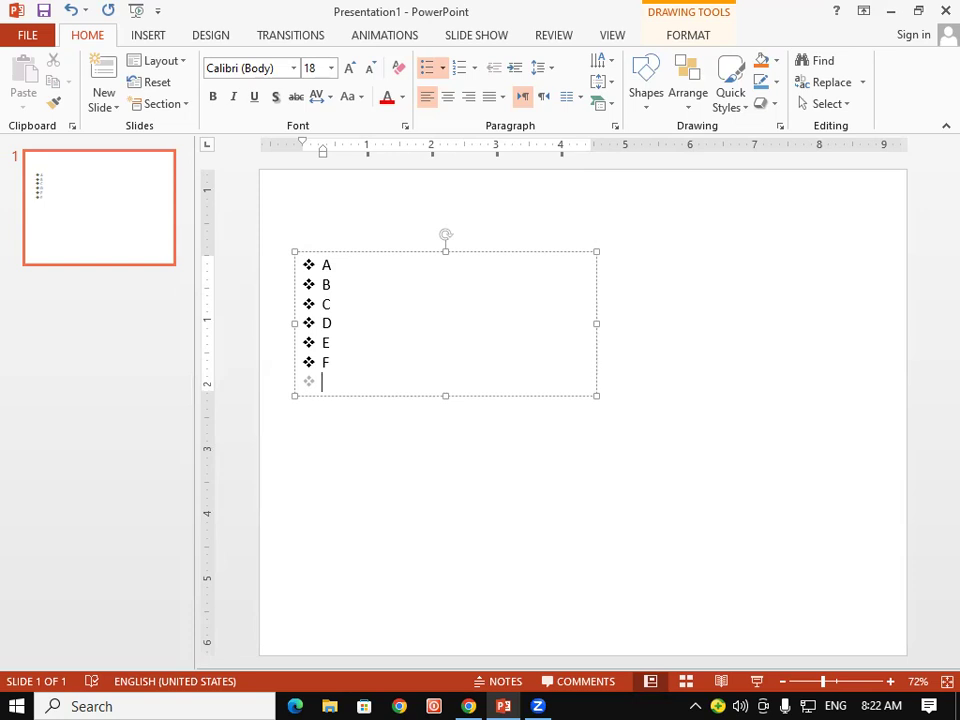
pyautogui.press('Return')
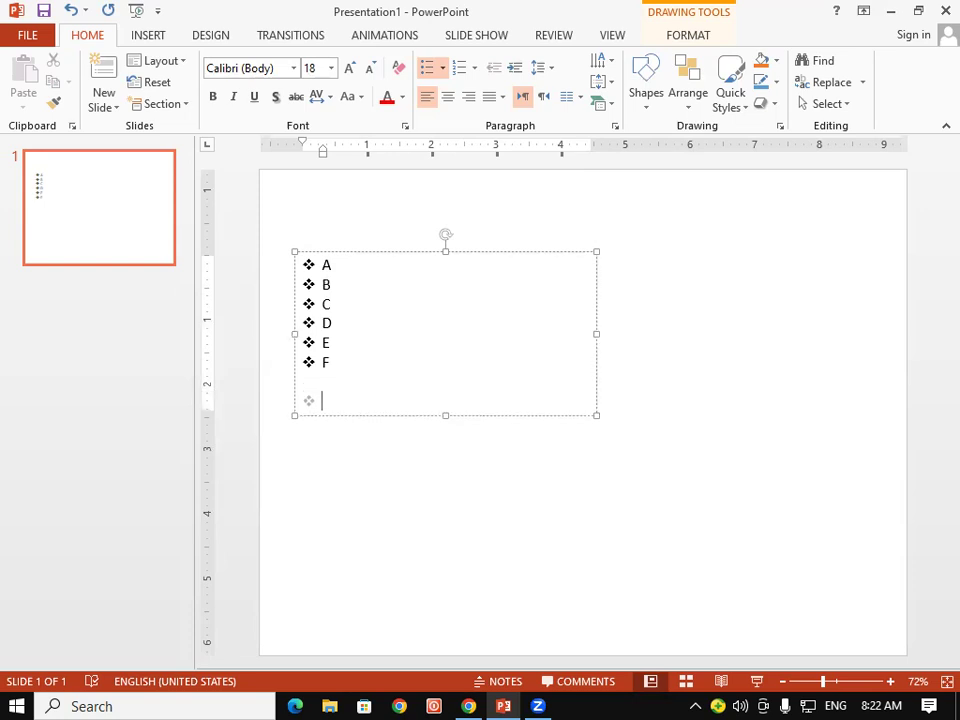
pyautogui.press('Return')
pyautogui.press('BackSpace')
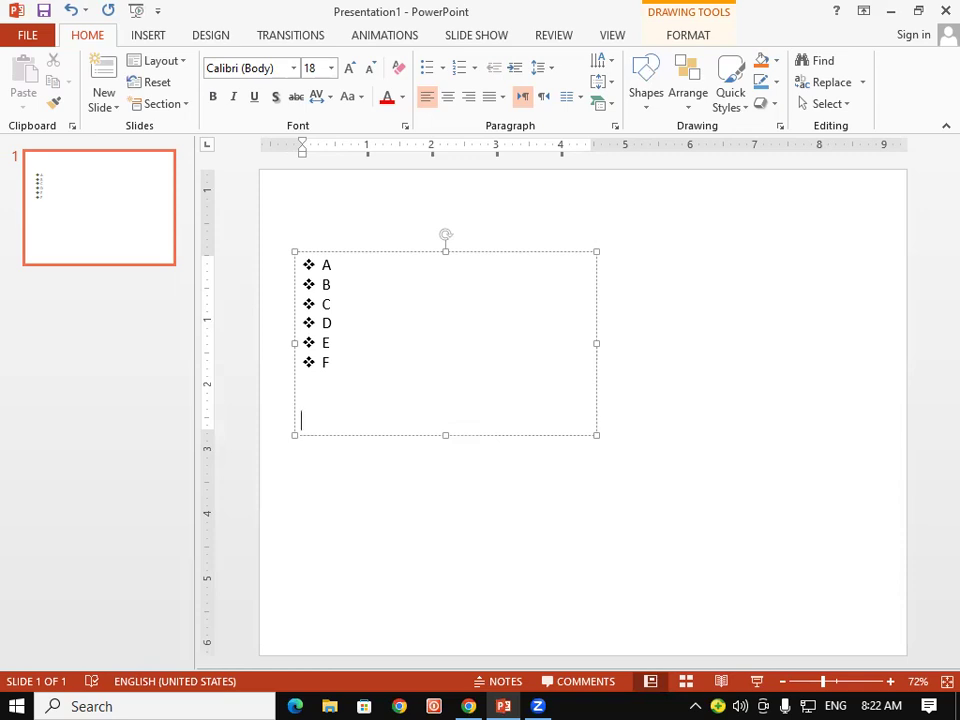
# - Move the A–F list higher and browse the Bullets and Numbering galleries without applying anything
pyautogui.moveTo(321, 360)
pyautogui.mouseDown()
pyautogui.moveTo(363, 313)
pyautogui.moveTo(328, 313)
pyautogui.mouseUp()
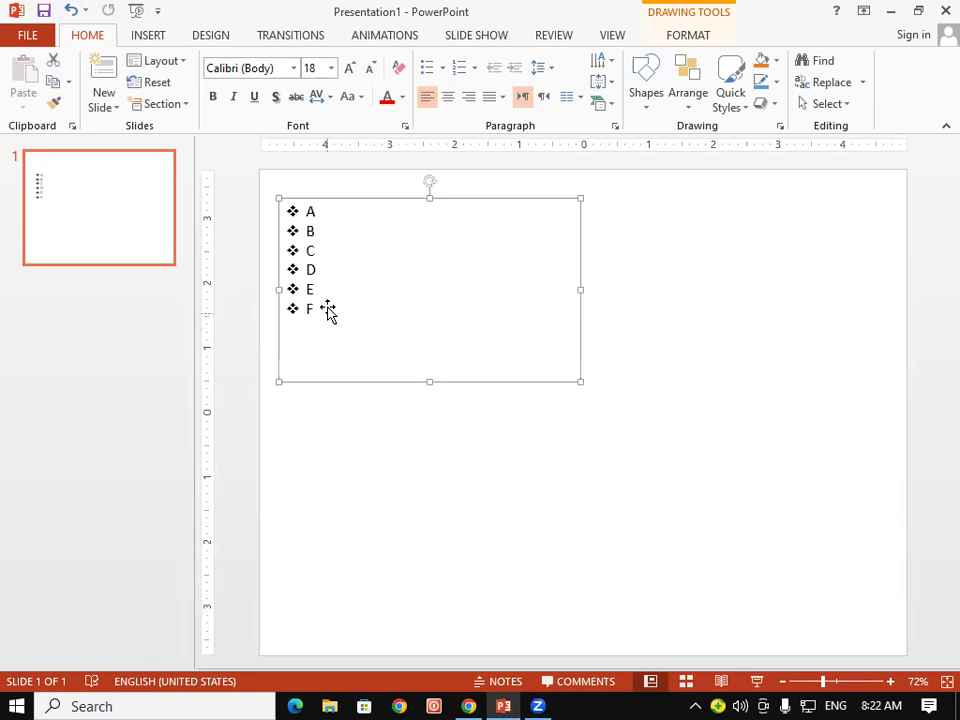
pyautogui.click(442, 67)
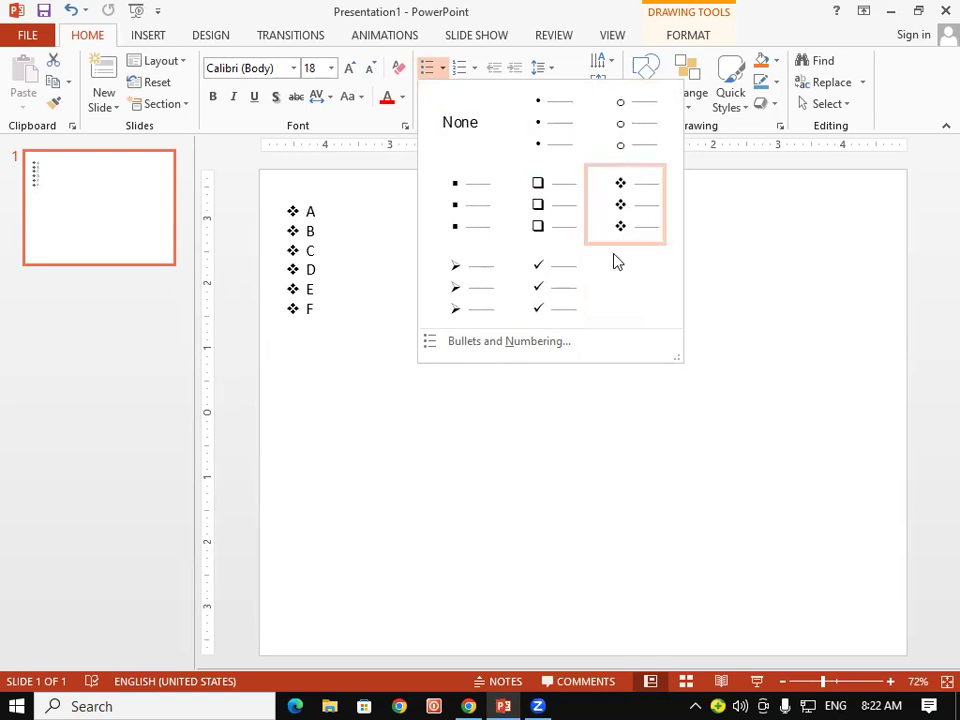
pyautogui.click(356, 318)
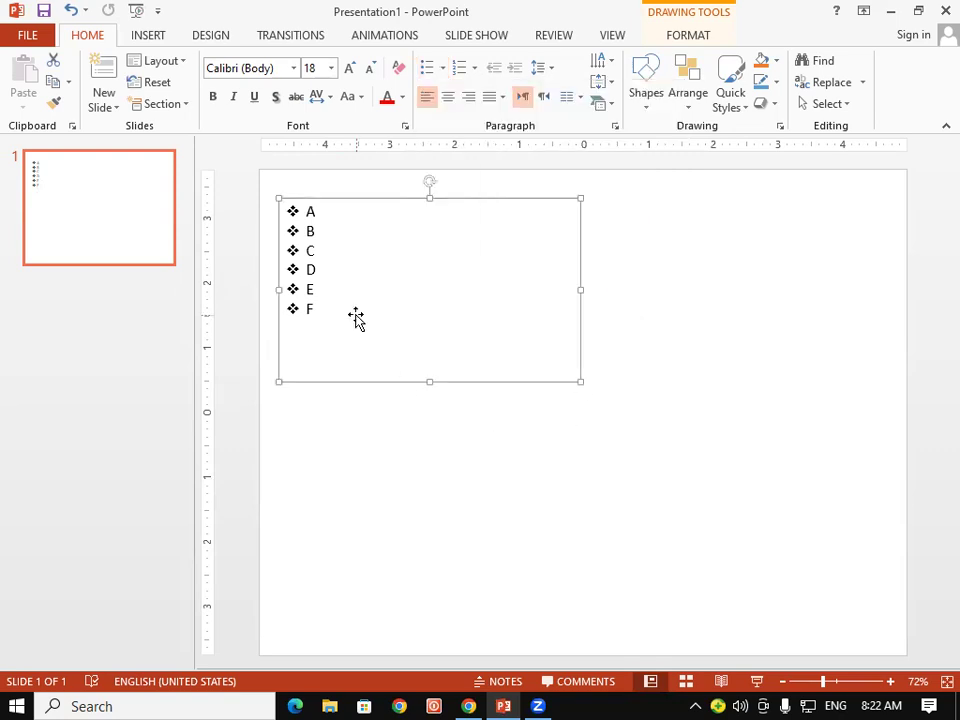
pyautogui.click(474, 68)
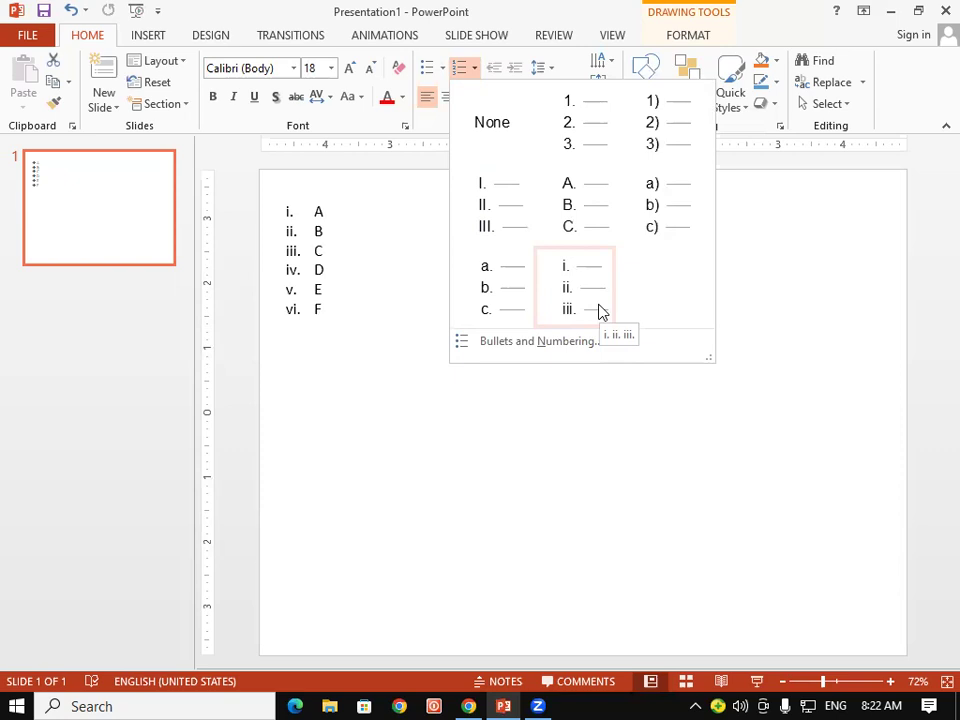
pyautogui.press('Escape')
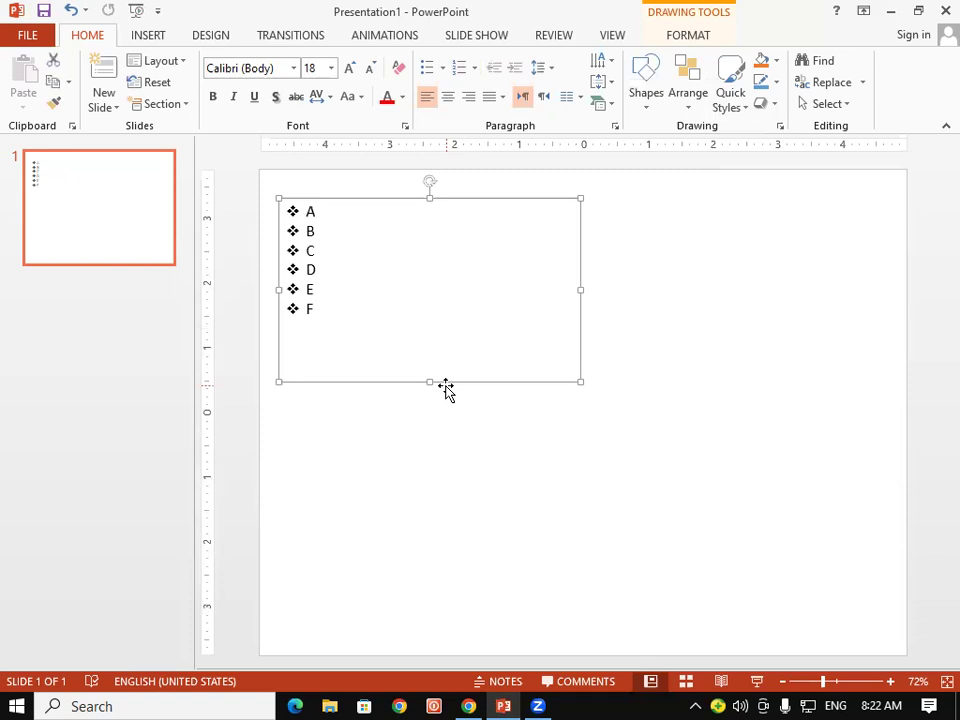
# - Delete the A–F list box and start a new text box
pyautogui.press('Delete')
pyautogui.click(148, 35)
pyautogui.click(578, 75)
# - Draw a text box reading 'Input Devices', make it bold 32 pt, and nudge it upward
pyautogui.moveTo(287, 228)
pyautogui.mouseDown()
pyautogui.moveTo(579, 323)
pyautogui.moveTo(590, 316)
pyautogui.mouseUp()
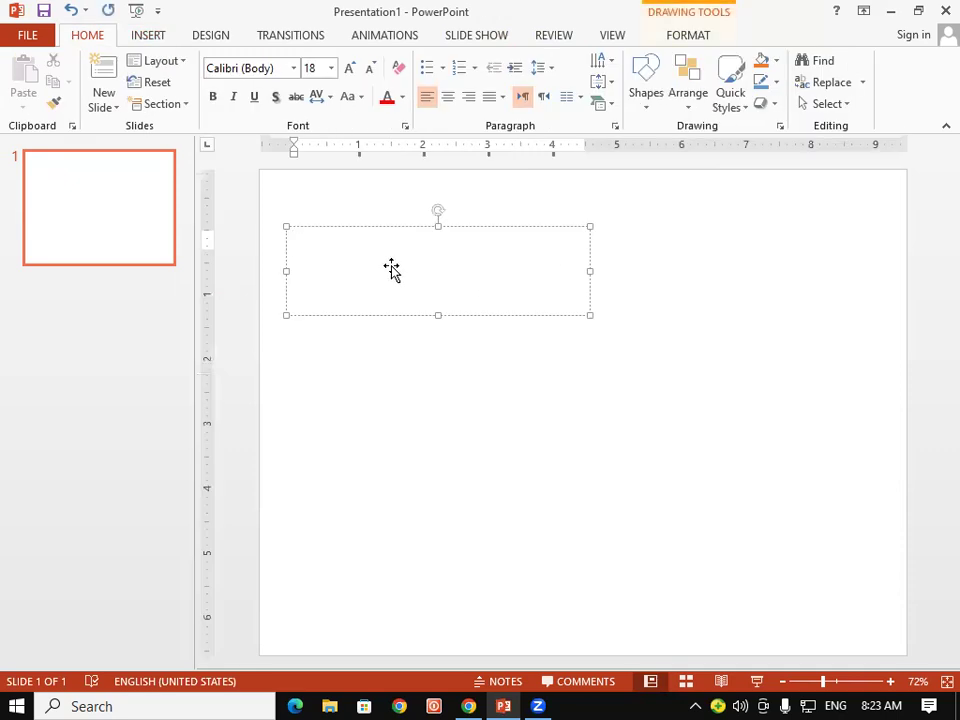
pyautogui.write('Input')
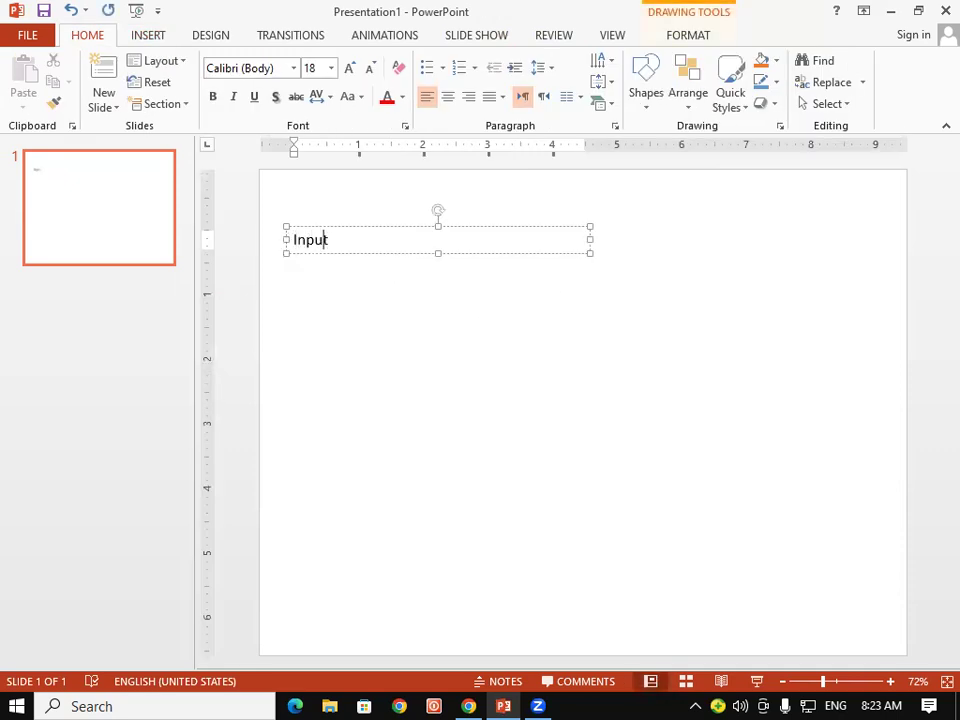
pyautogui.write(' Devices')
pyautogui.click(388, 254)
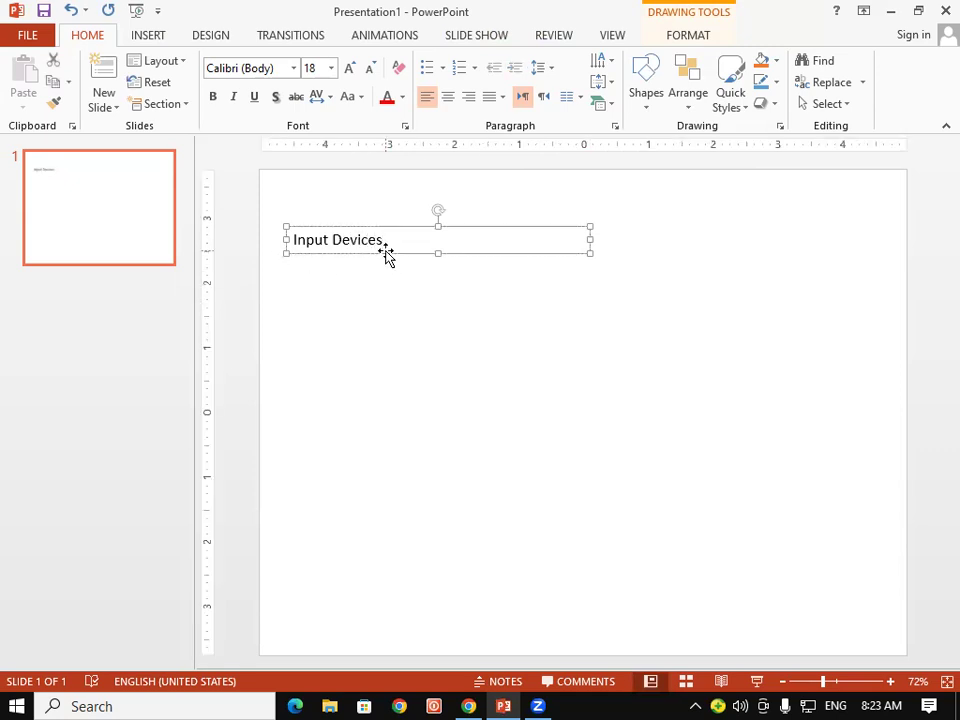
pyautogui.click(349, 72)
pyautogui.click(349, 72)
pyautogui.click(349, 72)
pyautogui.click(349, 72)
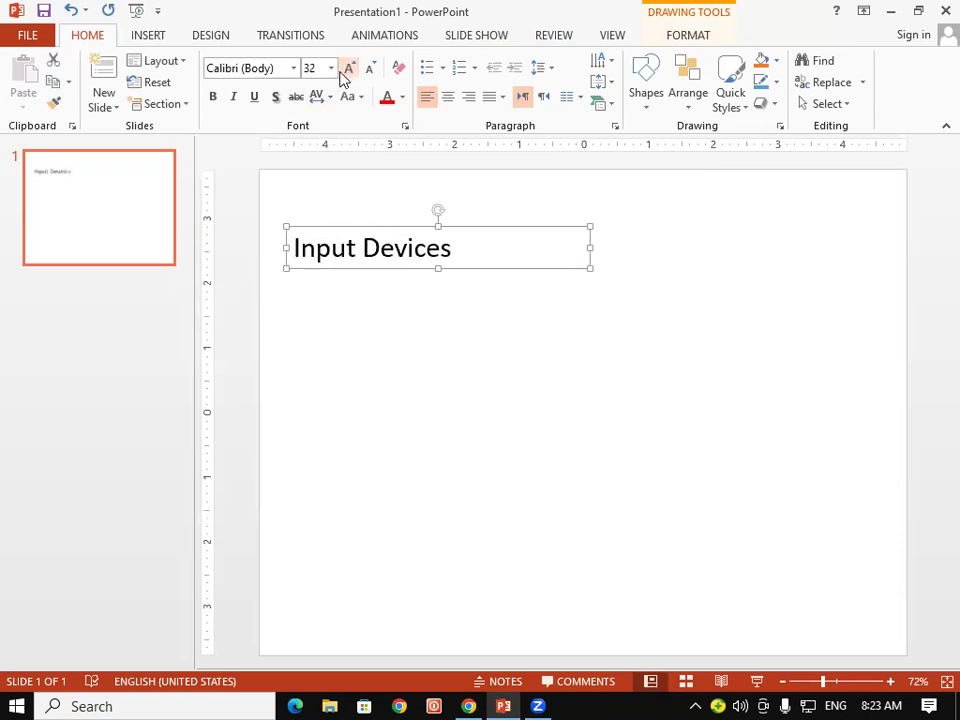
pyautogui.click(212, 96)
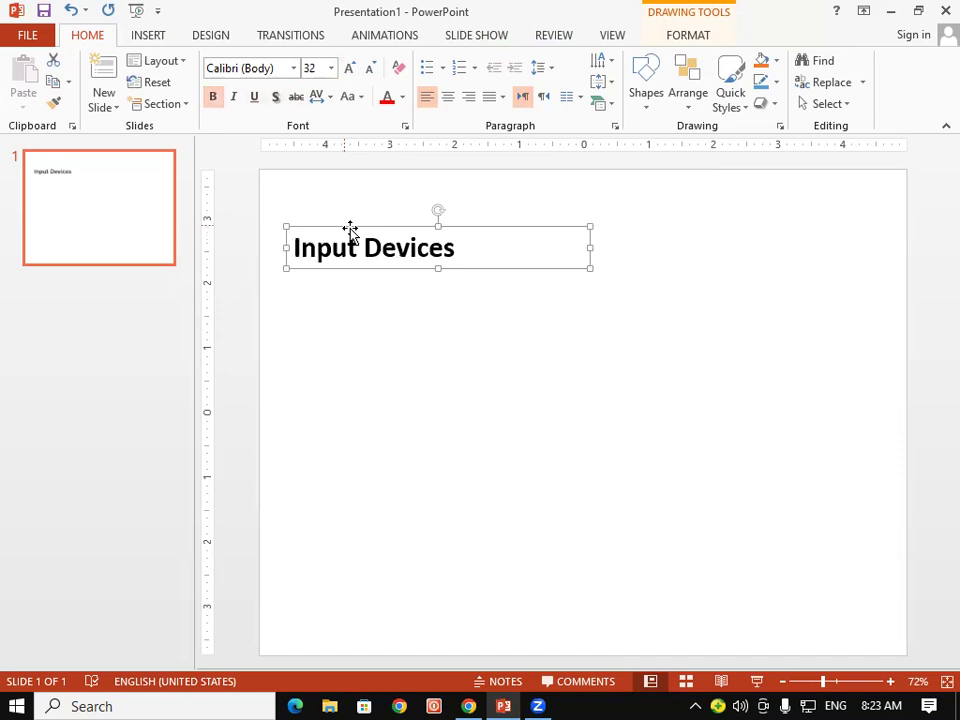
pyautogui.moveTo(349, 229); pyautogui.dragTo(354, 202)
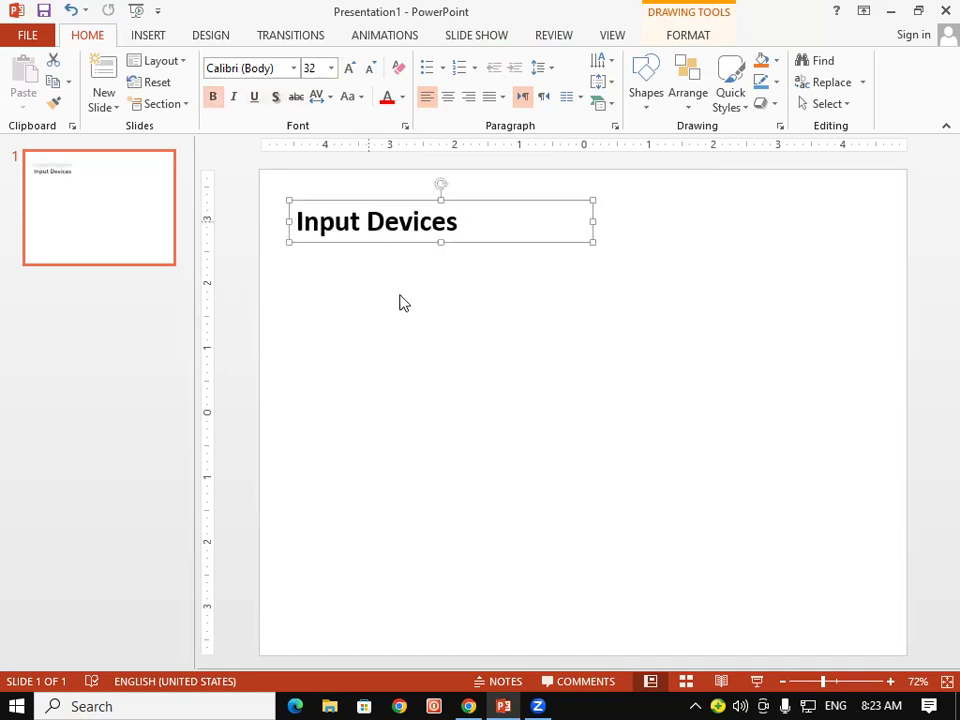
pyautogui.click(410, 335)
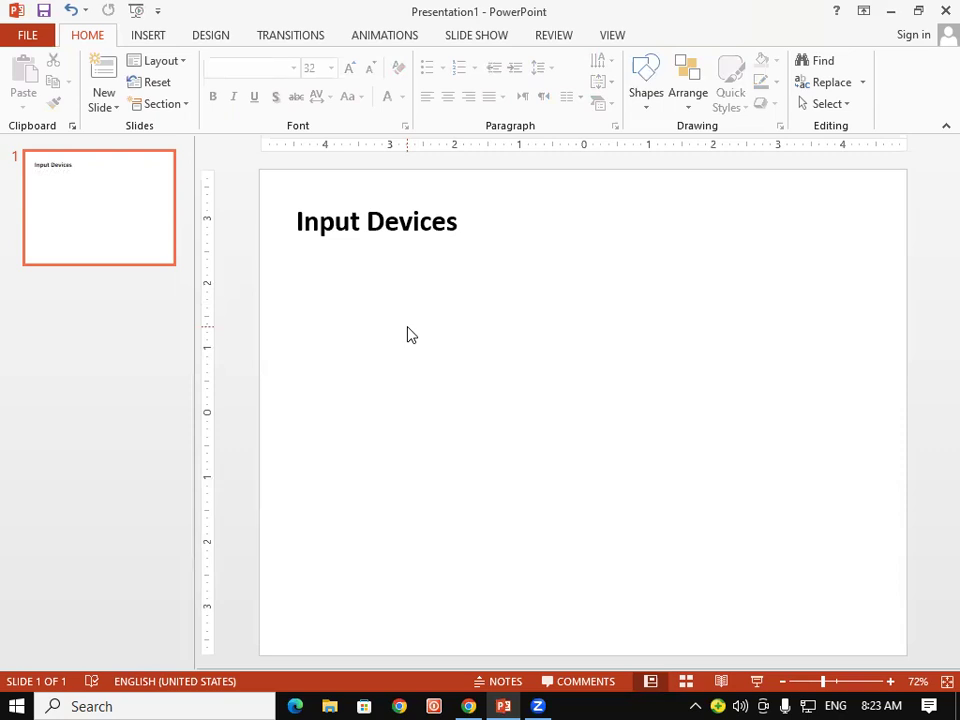
# - Draw a text box below the Input Devices heading and apply diamond bullets
pyautogui.click(147, 35)
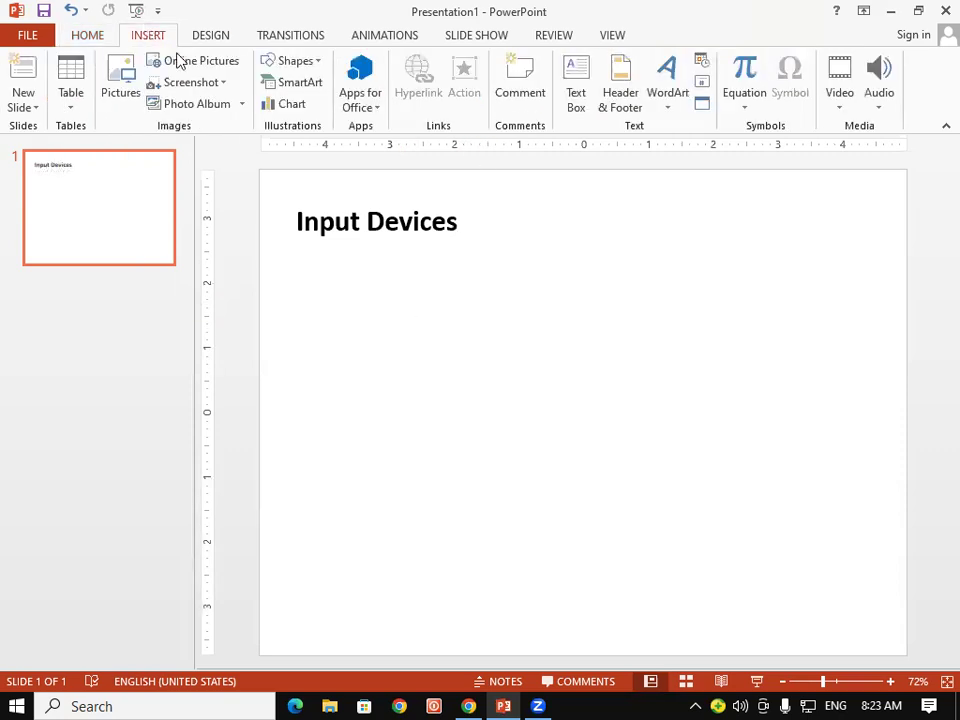
pyautogui.click(574, 90)
pyautogui.moveTo(298, 268); pyautogui.dragTo(522, 501)
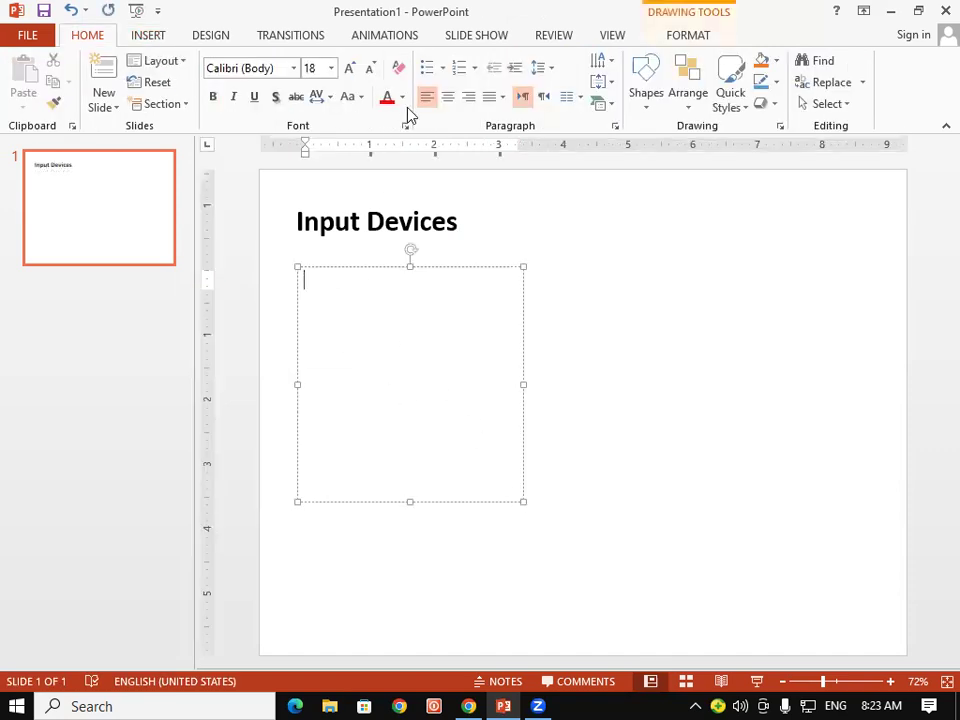
pyautogui.click(442, 70)
pyautogui.click(645, 206)
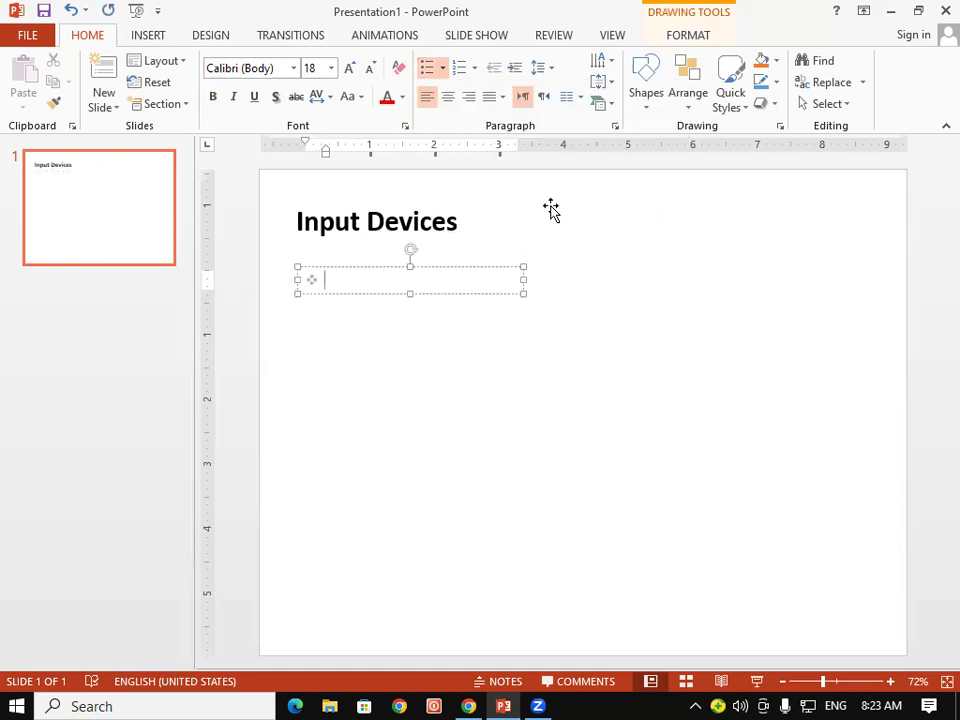
# - List Keyboard, Mouse, Microphone, OCR and MICR, removing the bullet from the trailing empty line
pyautogui.write('Keyboard')
pyautogui.press('Return')
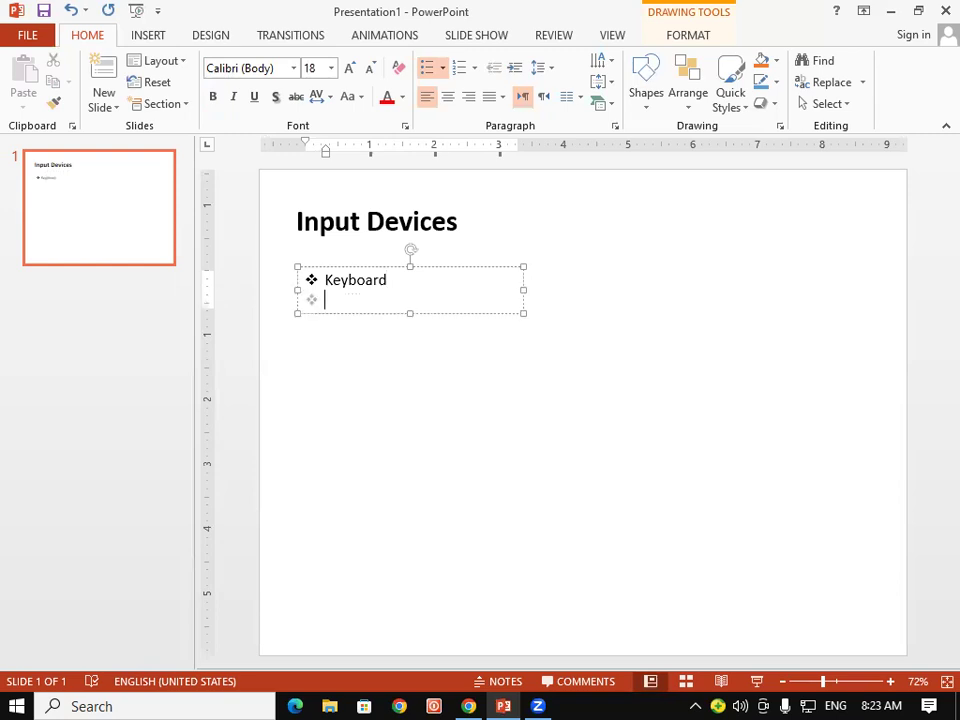
pyautogui.write('Mouse')
pyautogui.press('Return')
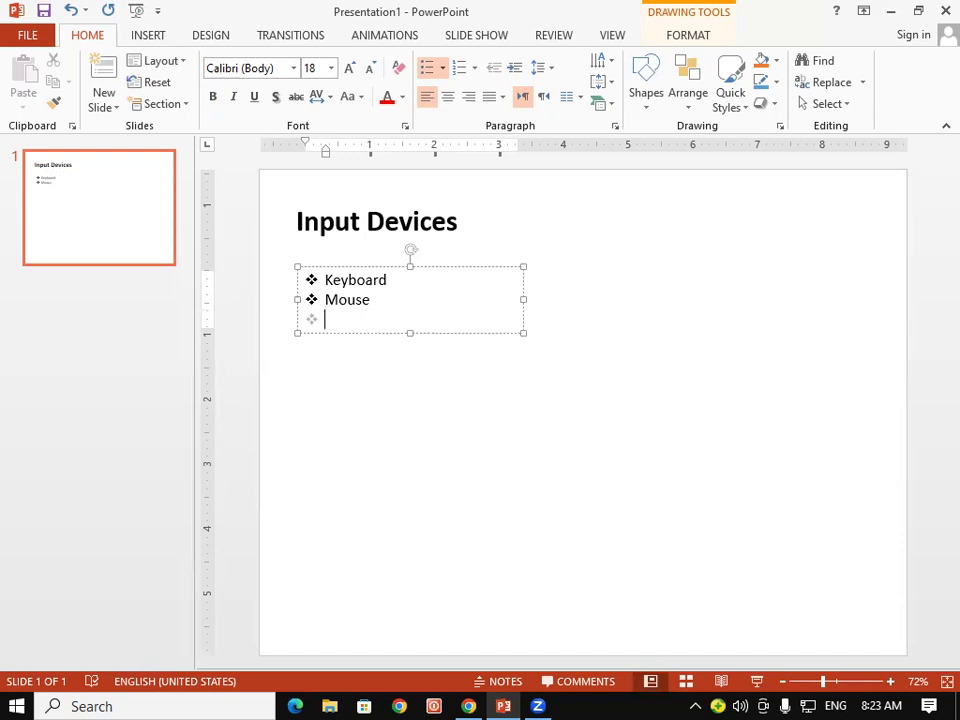
pyautogui.write('Mi')
pyautogui.write('crophone')
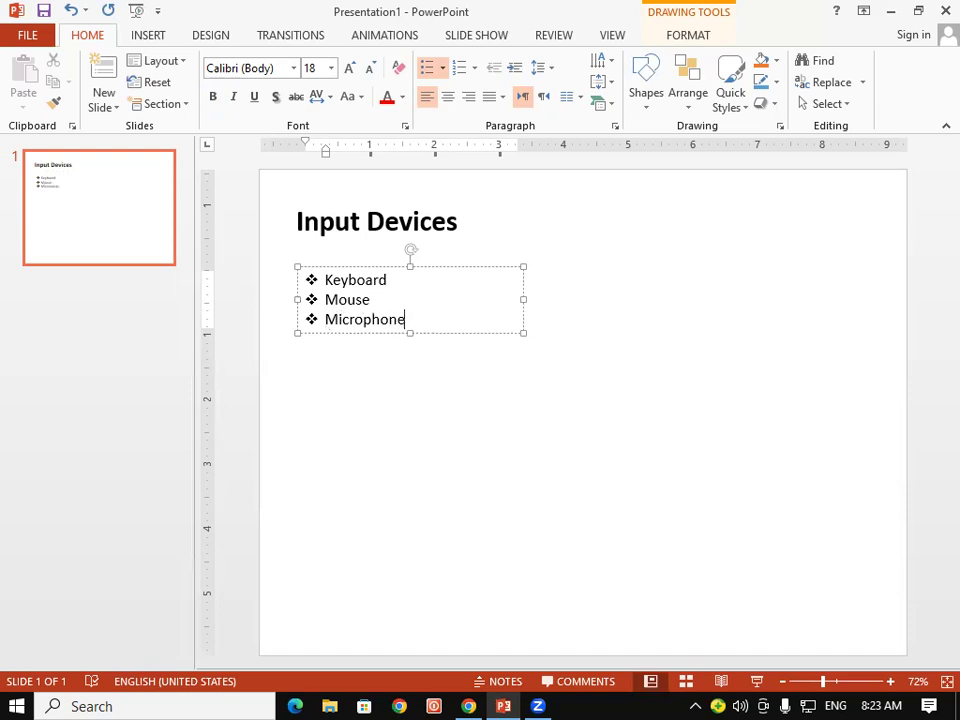
pyautogui.press('Return')
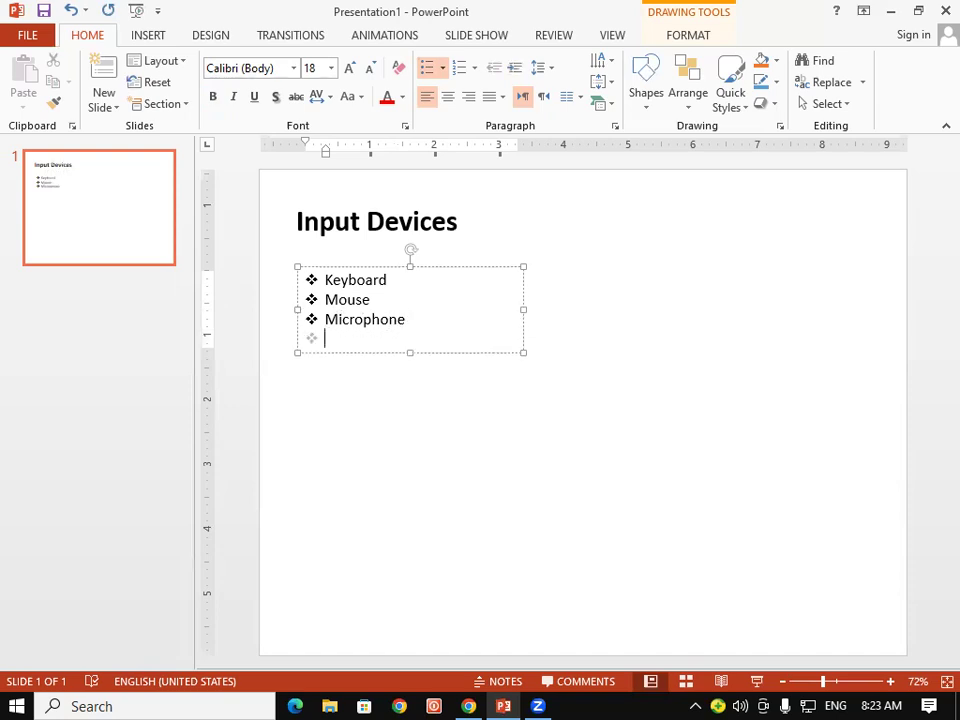
pyautogui.write('OCR')
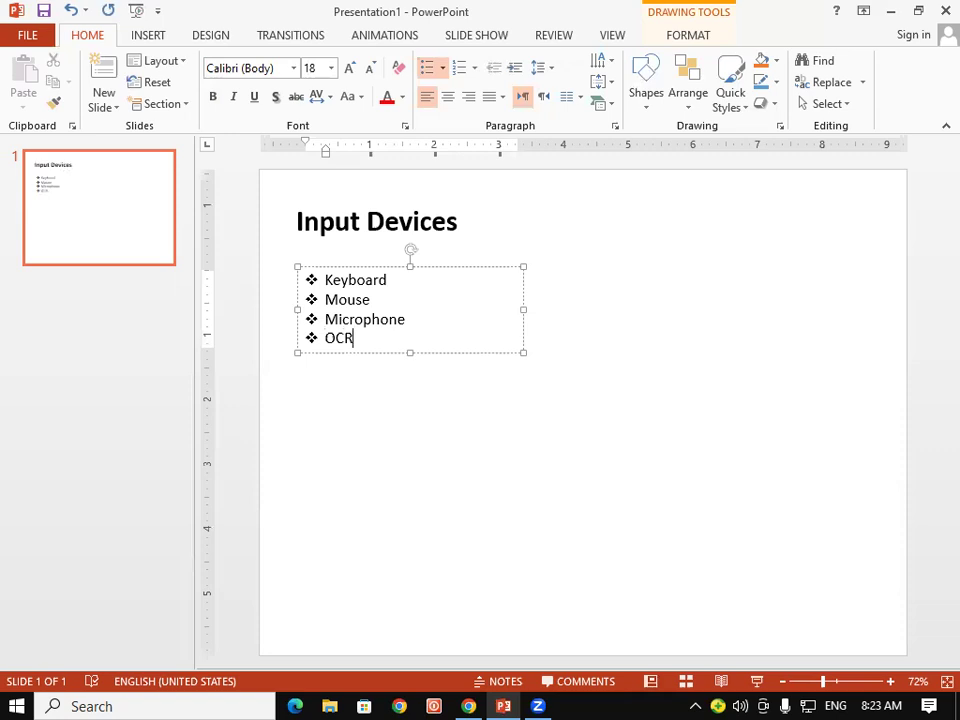
pyautogui.press('Return')
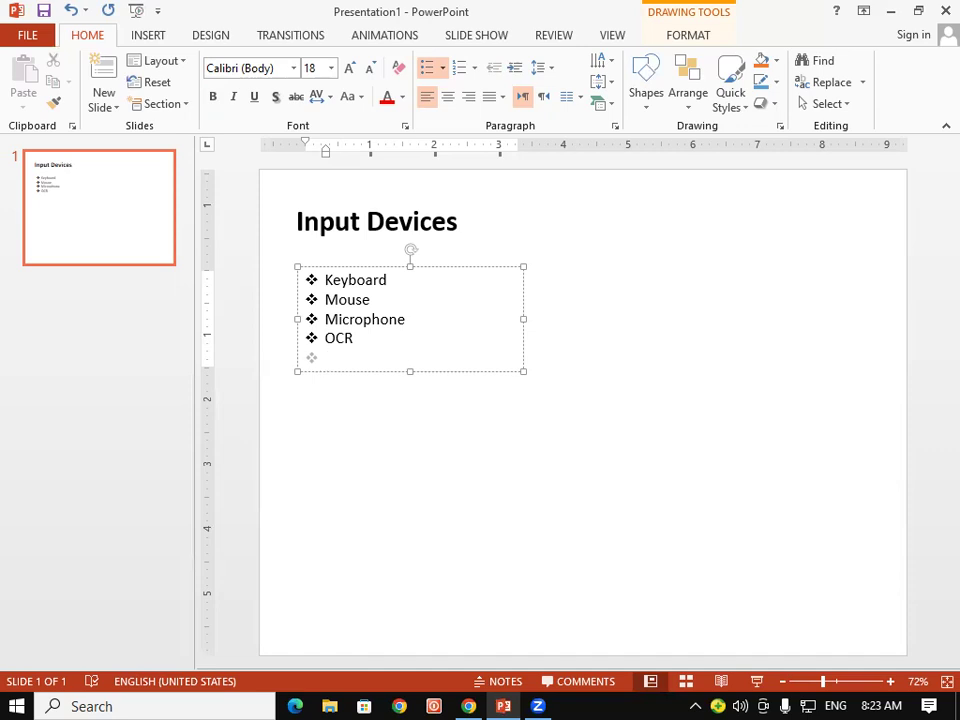
pyautogui.write('MICR')
pyautogui.press('Return')
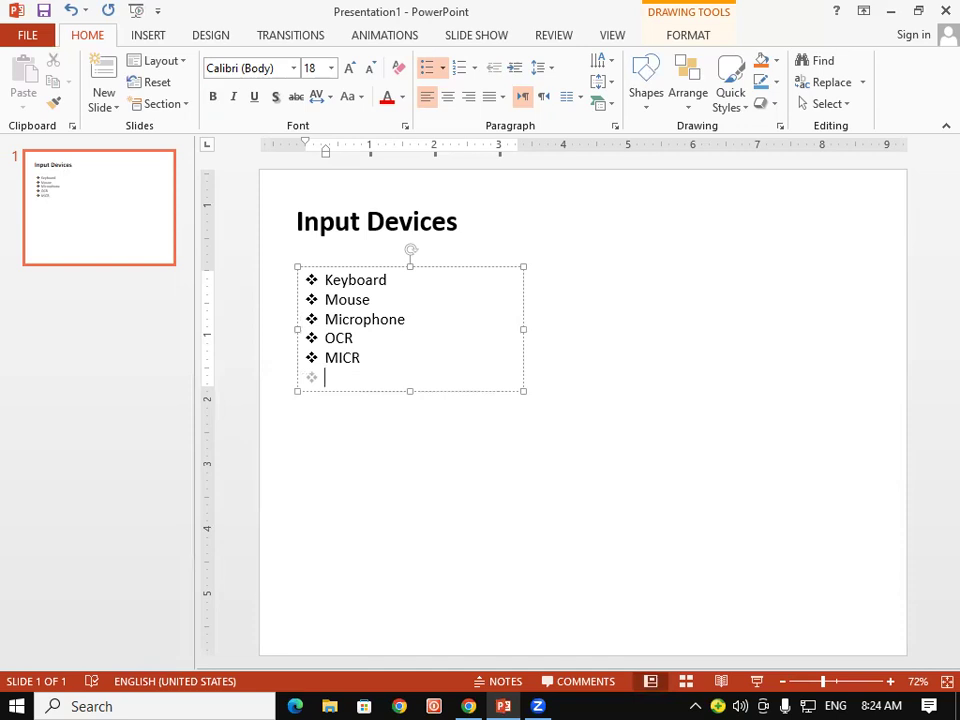
pyautogui.press('BackSpace')
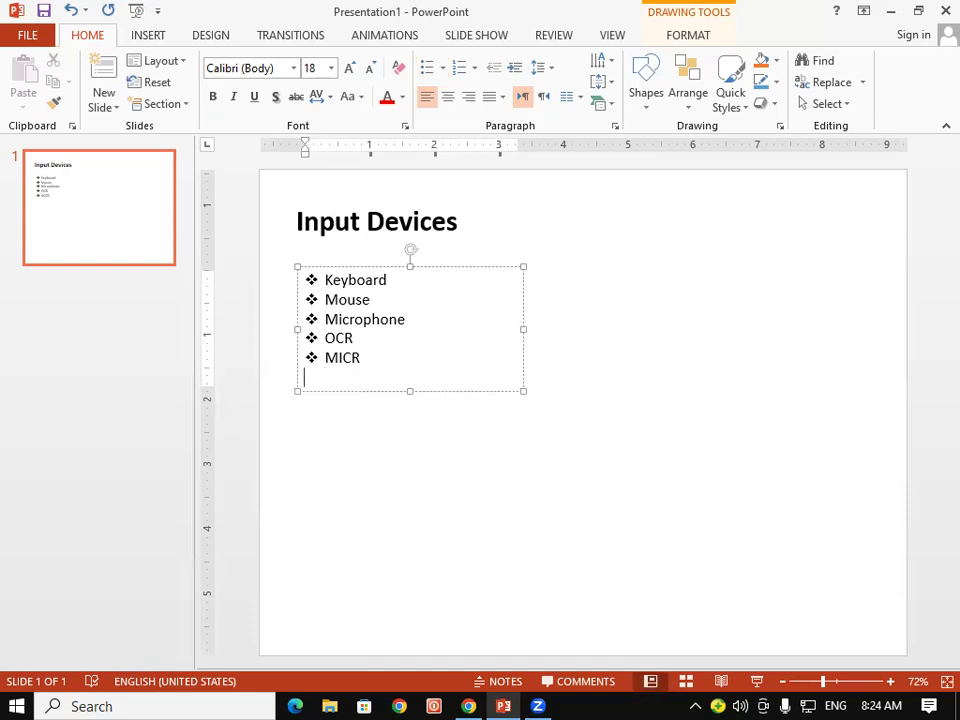
# - Line the device list up with the title's left edge, then preview the slide show with F5
pyautogui.click(665, 310)
pyautogui.click(521, 331)
pyautogui.moveTo(420, 270); pyautogui.dragTo(412, 257)
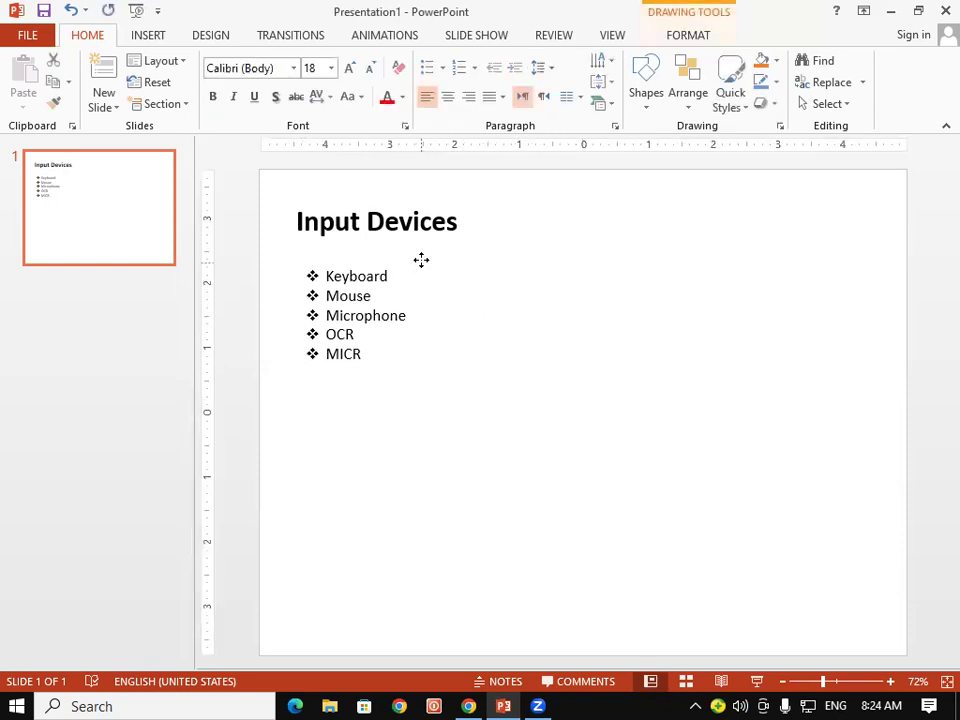
pyautogui.click(636, 309)
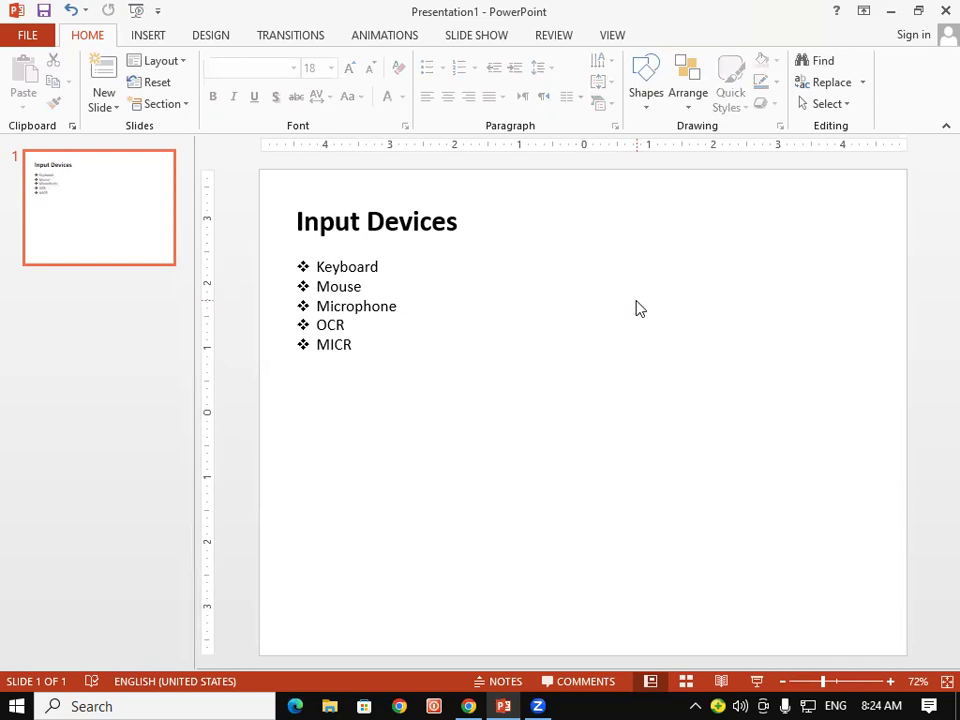
pyautogui.press('F5')
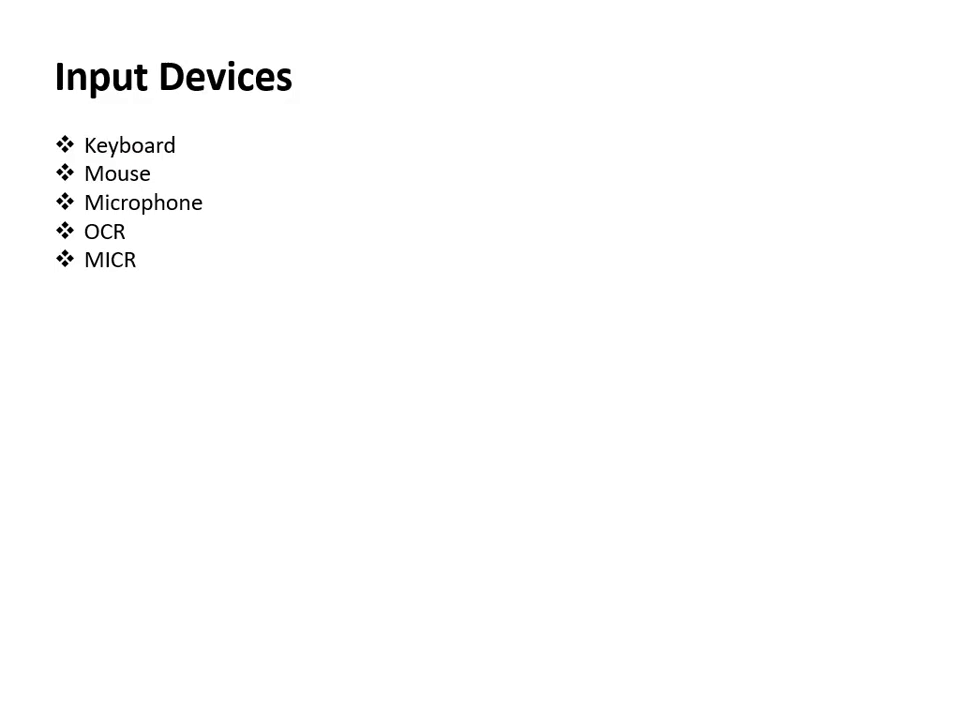
pyautogui.press('Escape')
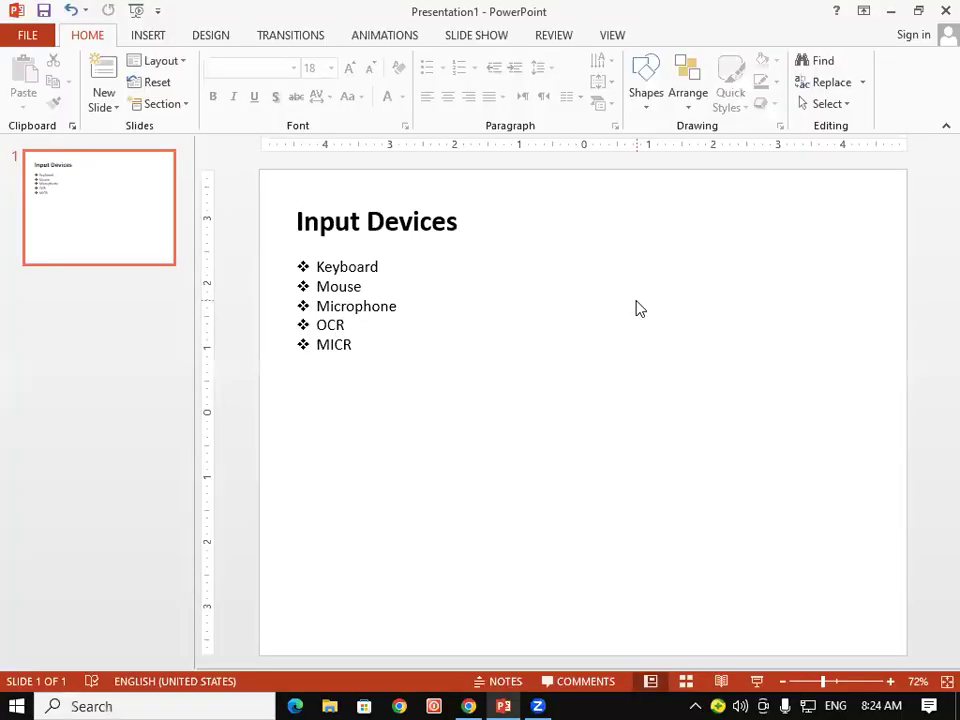
# - Apply 1. 2. 3. numbering to the Keyboard-through-MICR list
pyautogui.click(447, 222)
pyautogui.click(362, 285)
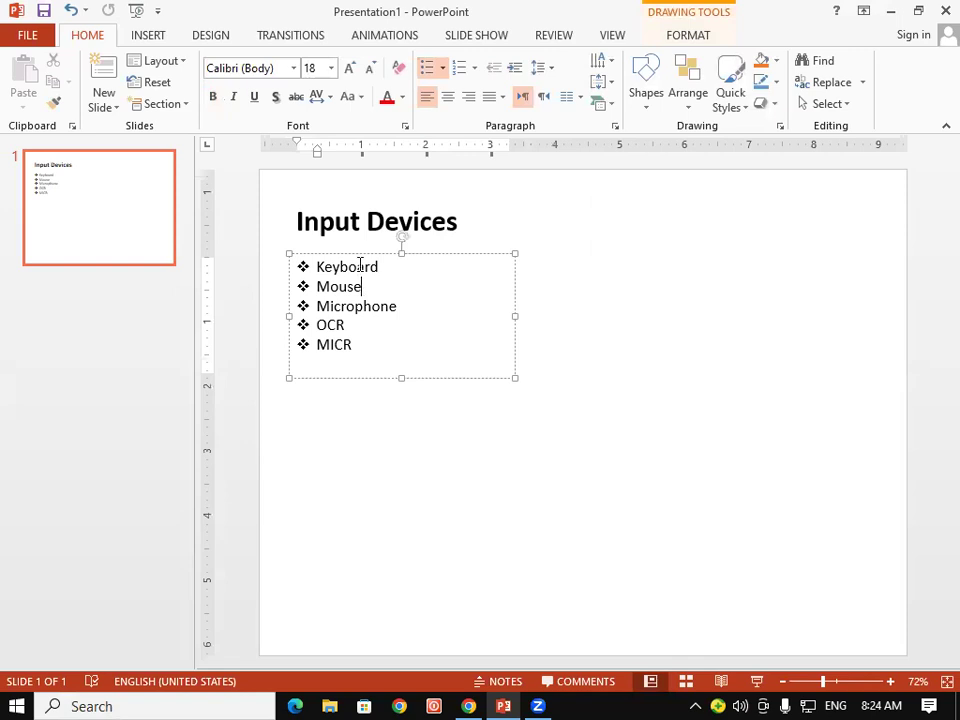
pyautogui.click(360, 253)
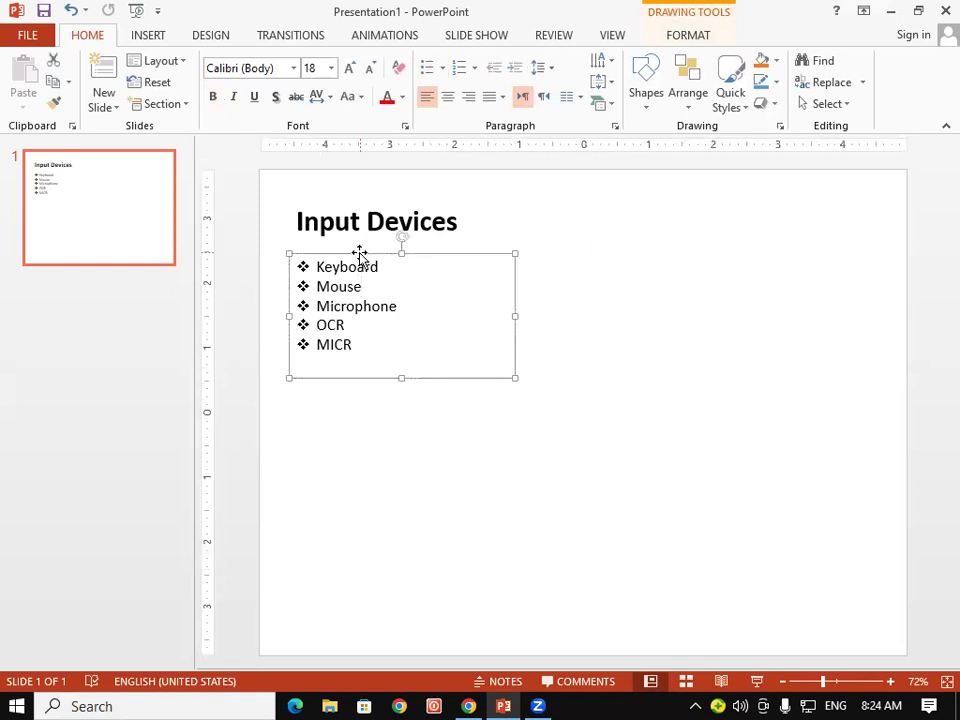
pyautogui.click(474, 67)
pyautogui.click(585, 148)
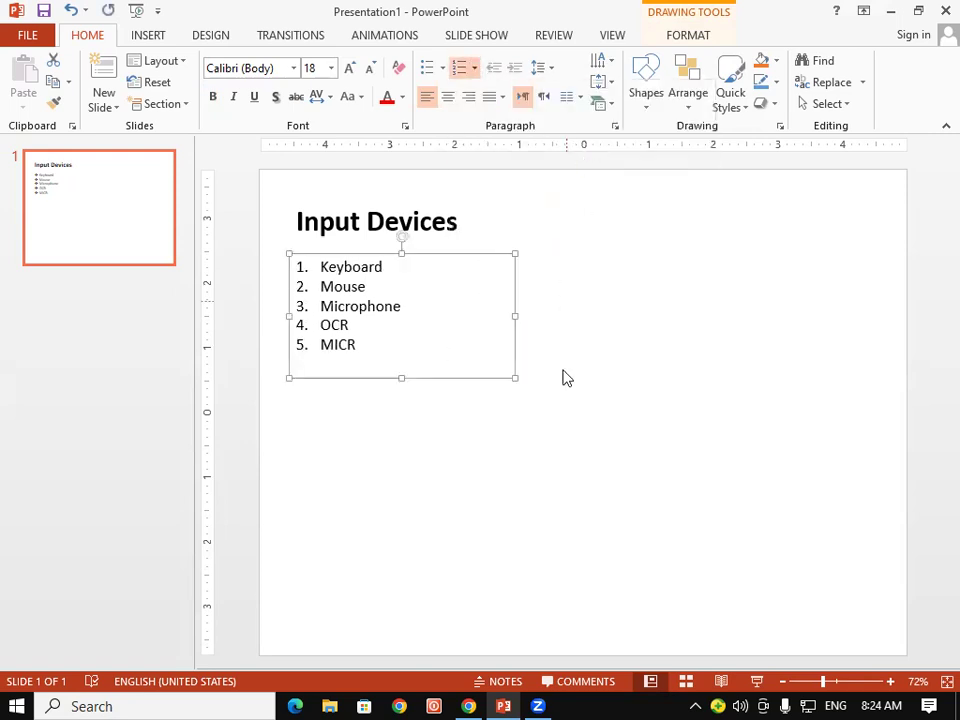
pyautogui.click(550, 410)
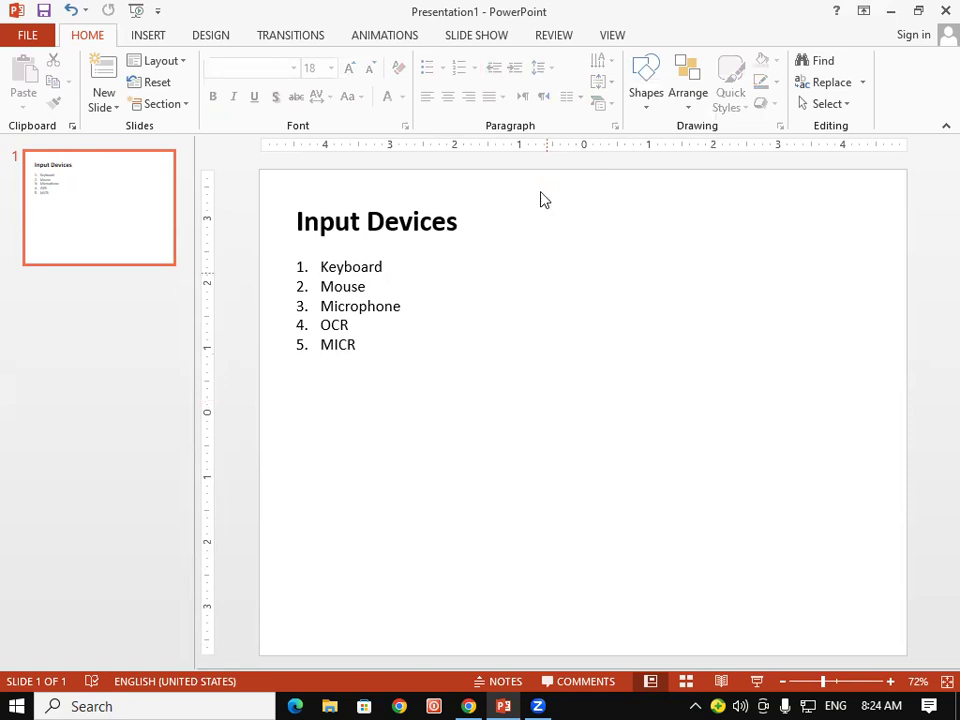
pyautogui.click(411, 216)
pyautogui.click(406, 201)
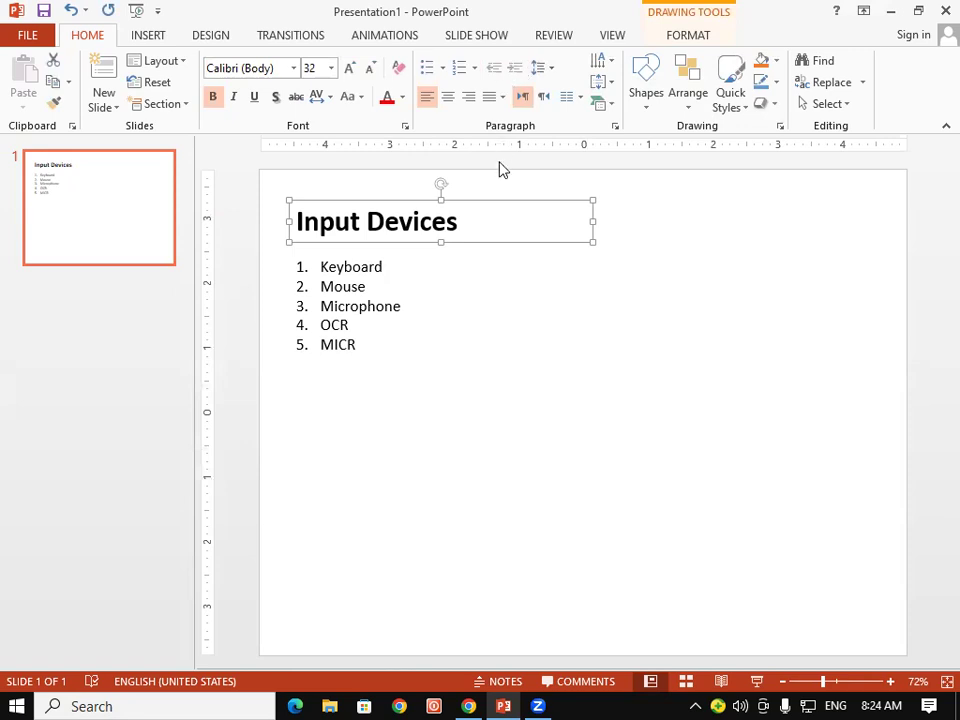
pyautogui.click(402, 266)
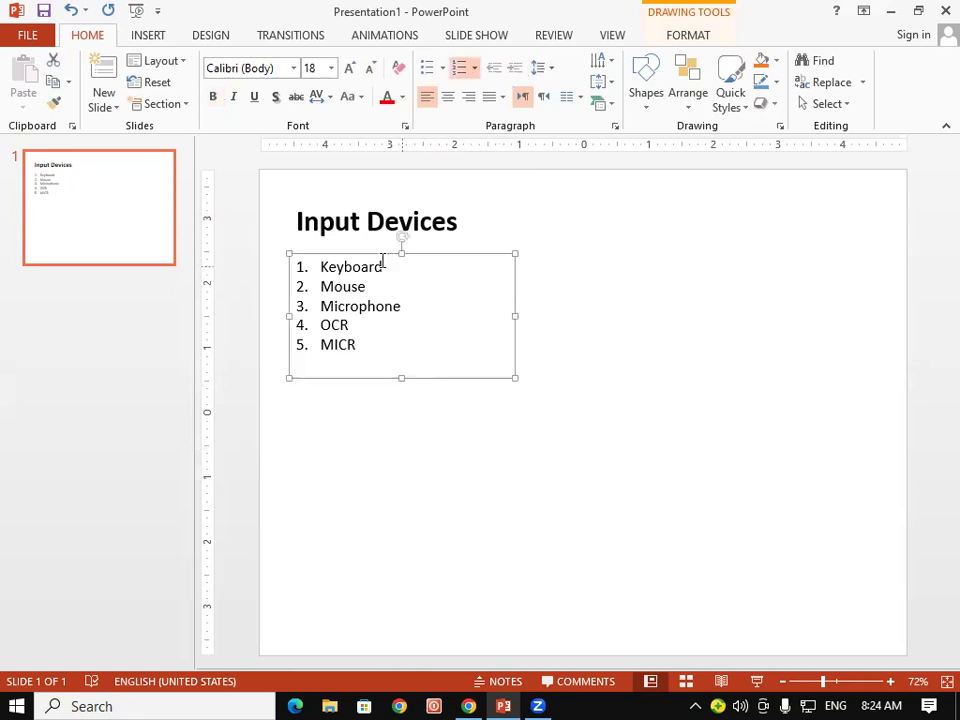
pyautogui.doubleClick(394, 270)
pyautogui.doubleClick(381, 266)
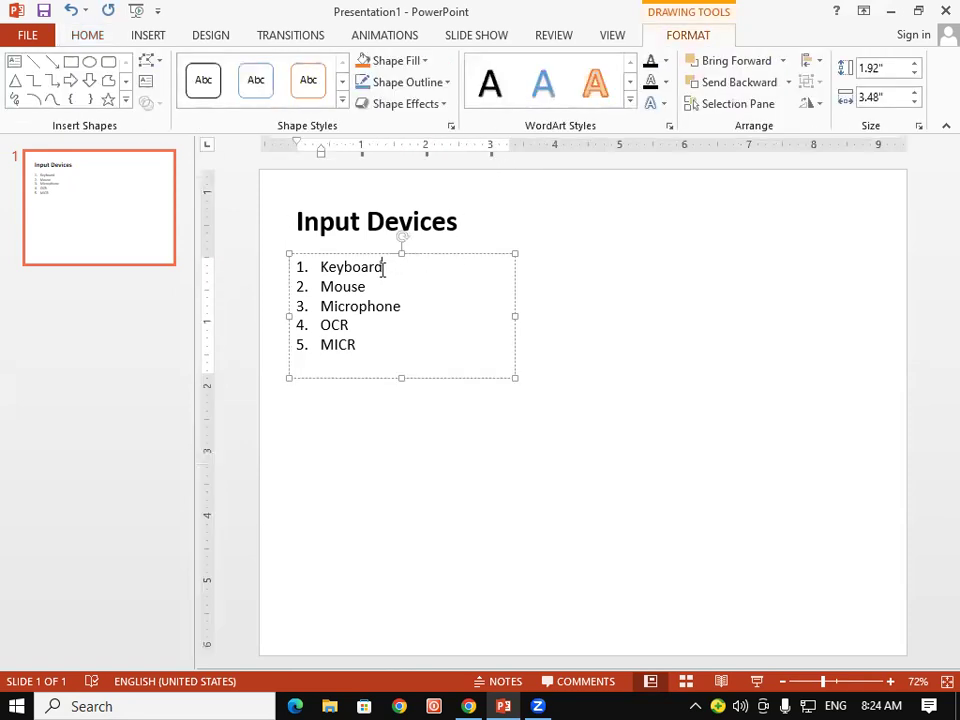
pyautogui.click(87, 35)
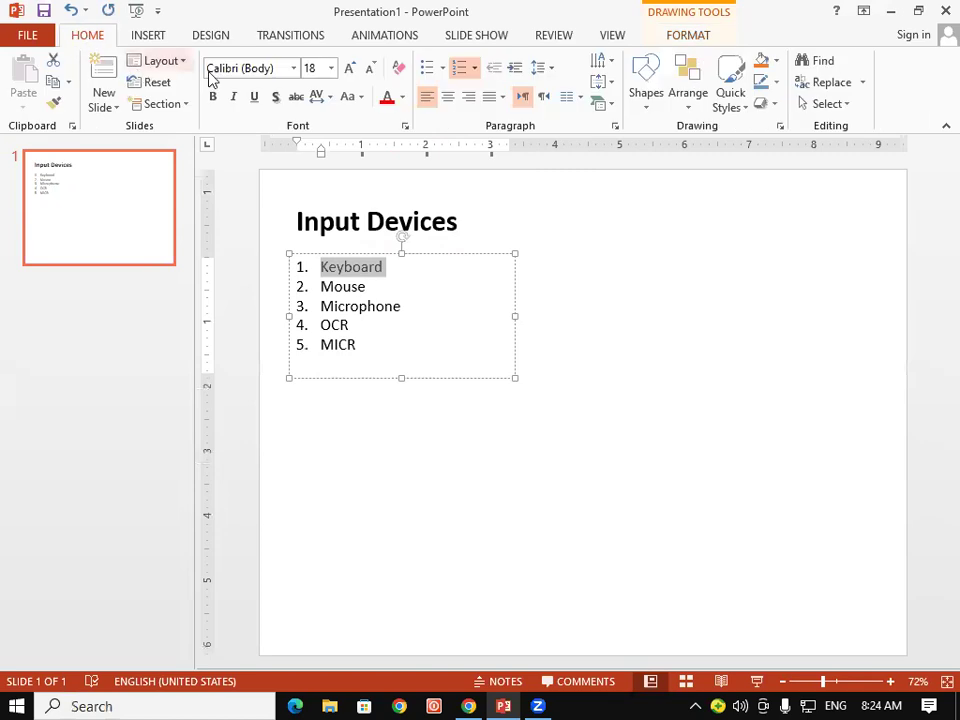
pyautogui.click(515, 68)
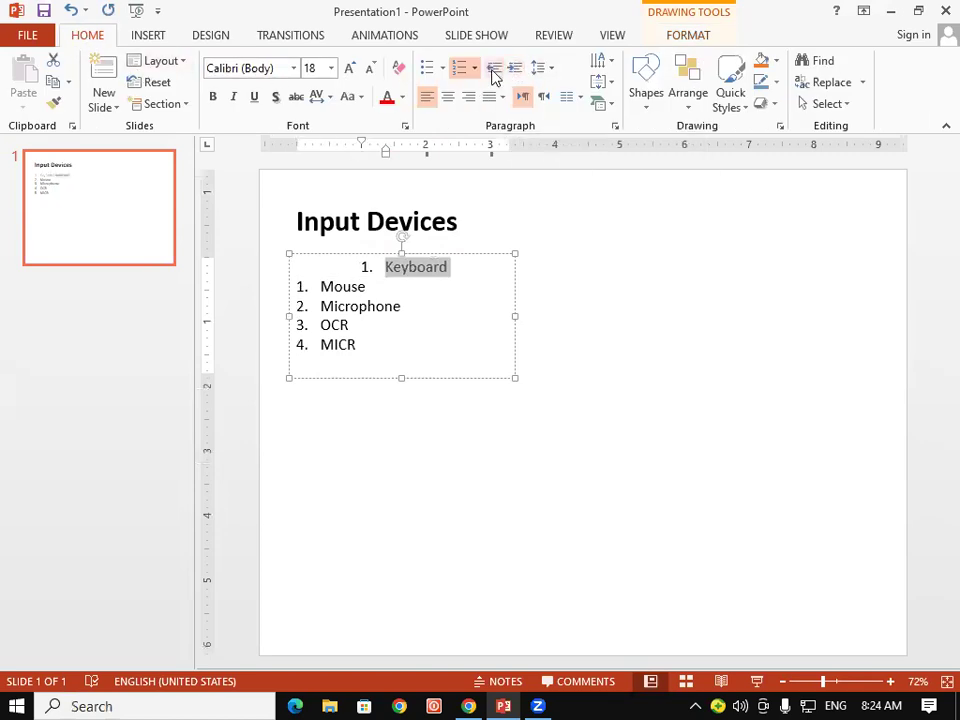
pyautogui.click(493, 70)
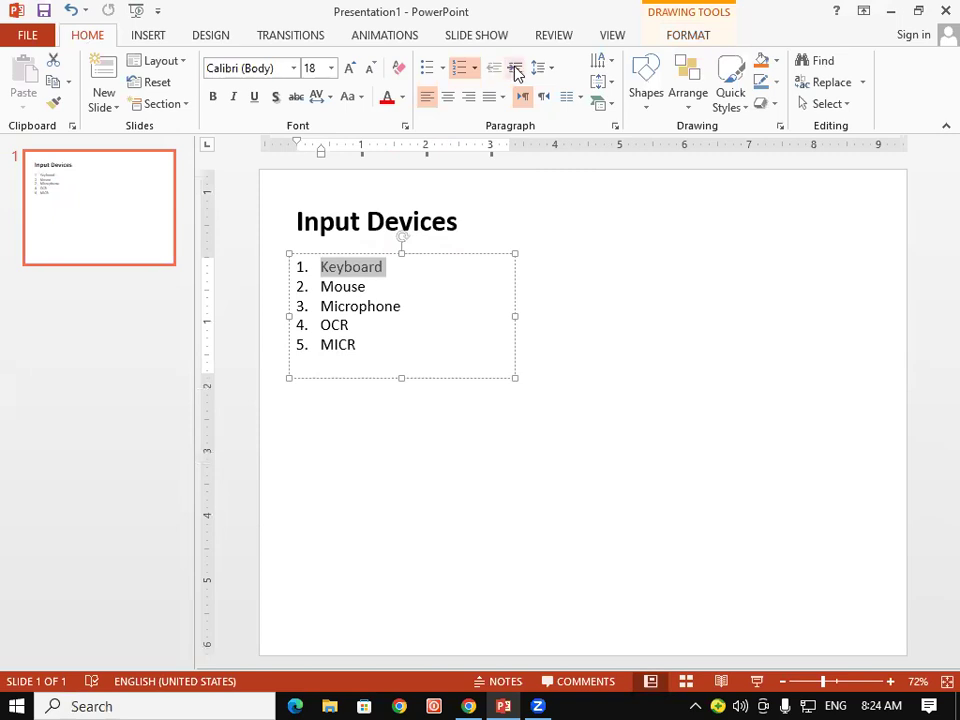
pyautogui.click(515, 68)
pyautogui.click(515, 68)
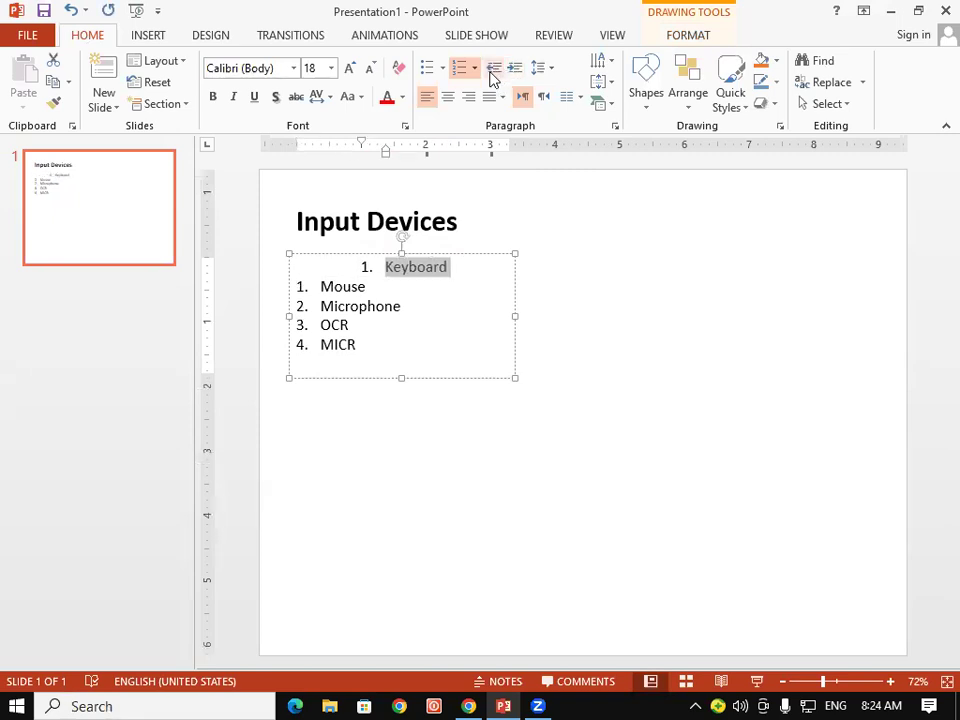
pyautogui.click(491, 75)
pyautogui.click(491, 75)
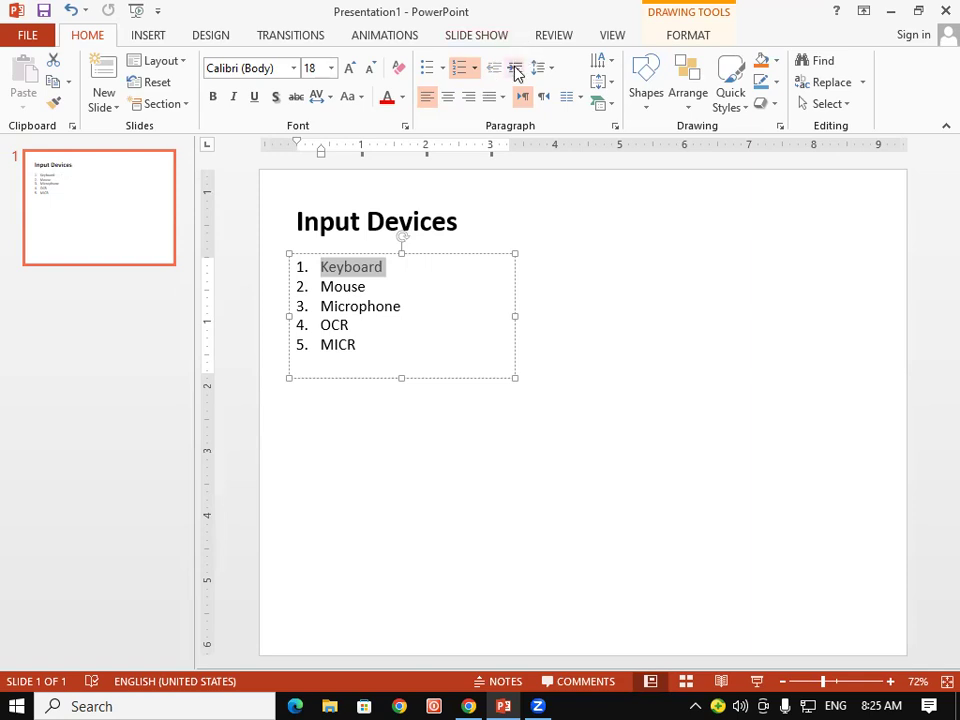
pyautogui.click(514, 68)
pyautogui.moveTo(400, 268); pyautogui.dragTo(405, 283)
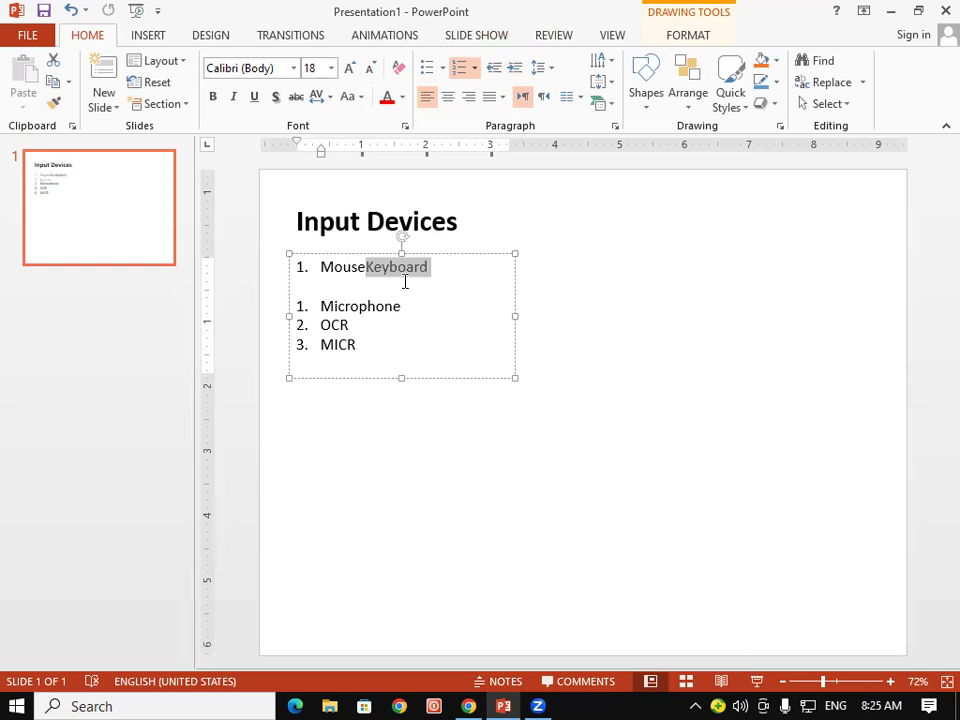
pyautogui.hotkey('ctrl', 'z')
pyautogui.click(394, 343)
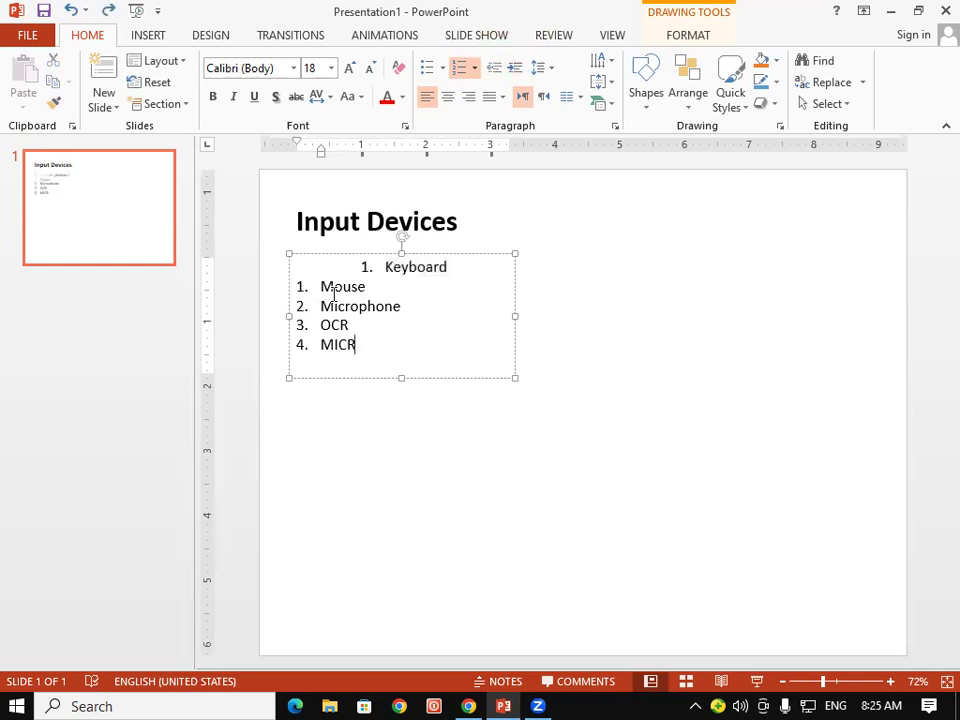
pyautogui.doubleClick(400, 266)
pyautogui.click(320, 344)
pyautogui.moveTo(321, 289); pyautogui.dragTo(373, 343)
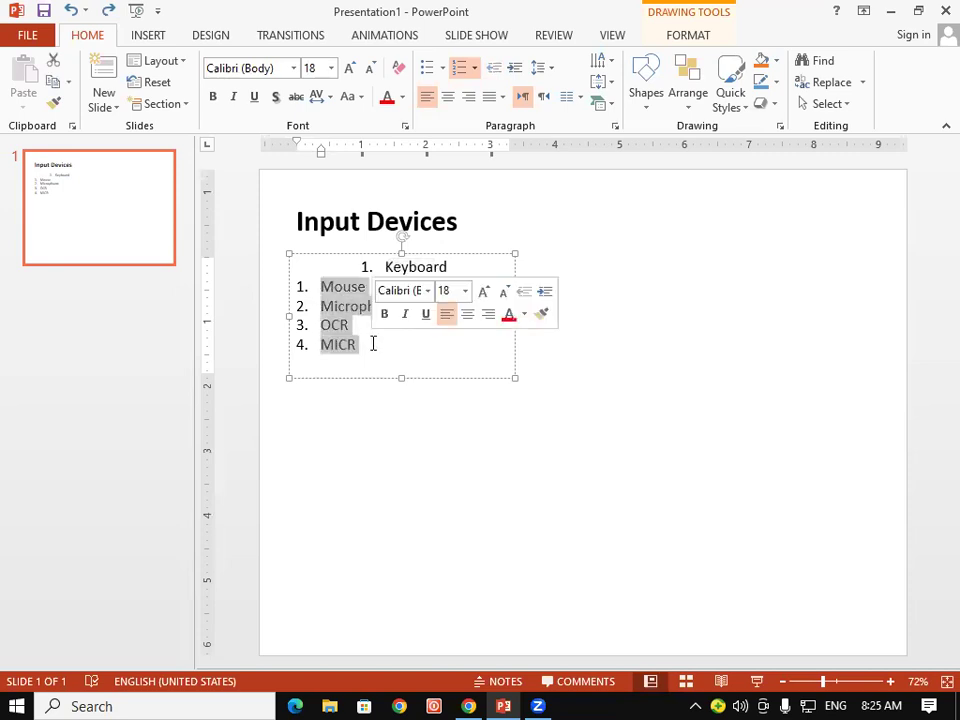
pyautogui.click(318, 305)
pyautogui.click(305, 286)
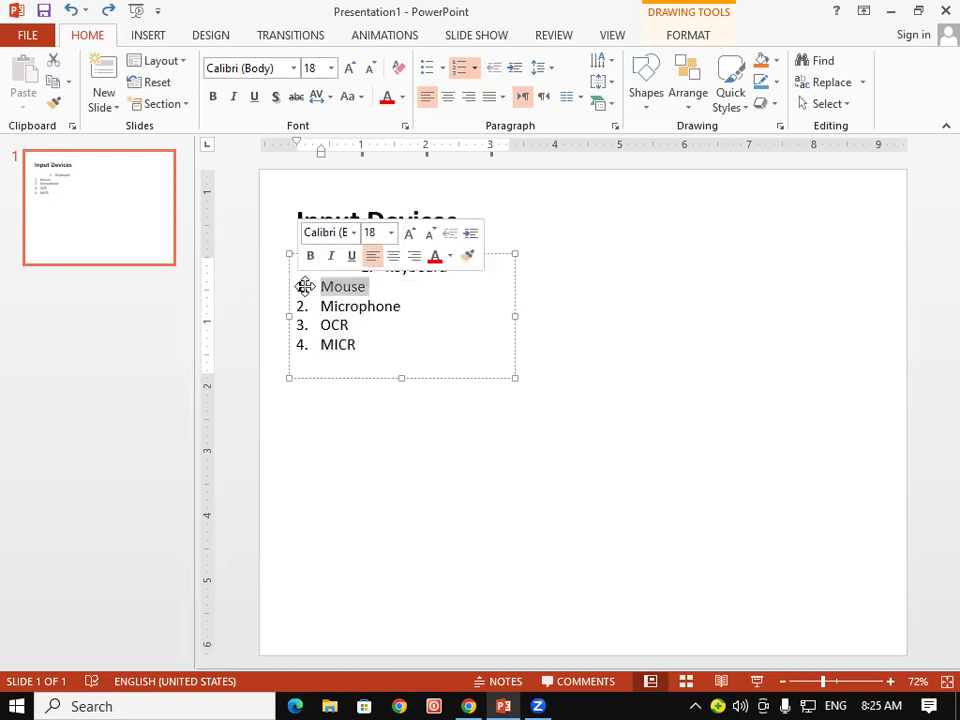
pyautogui.click(318, 290)
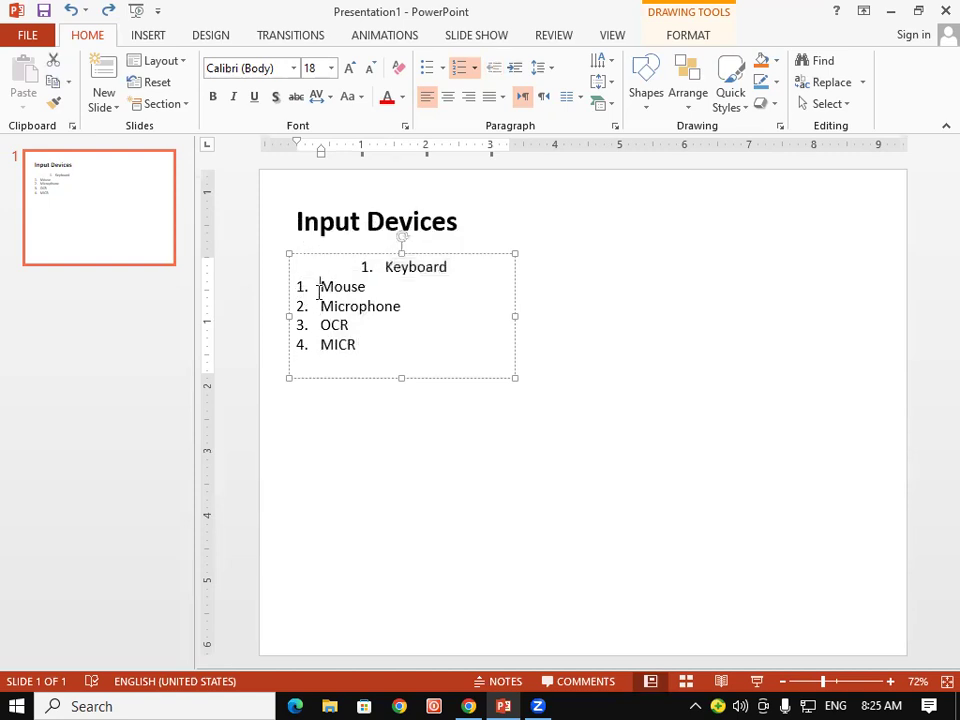
pyautogui.click(289, 286)
pyautogui.click(441, 266)
pyautogui.click(494, 67)
pyautogui.click(494, 67)
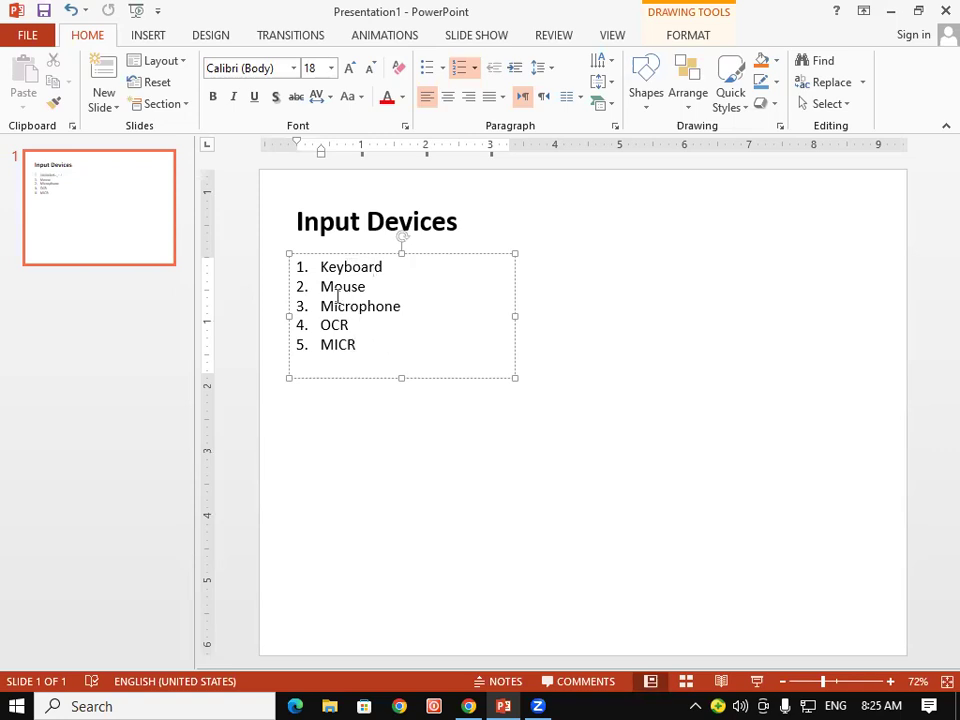
pyautogui.click(464, 456)
pyautogui.click(384, 334)
pyautogui.click(463, 259)
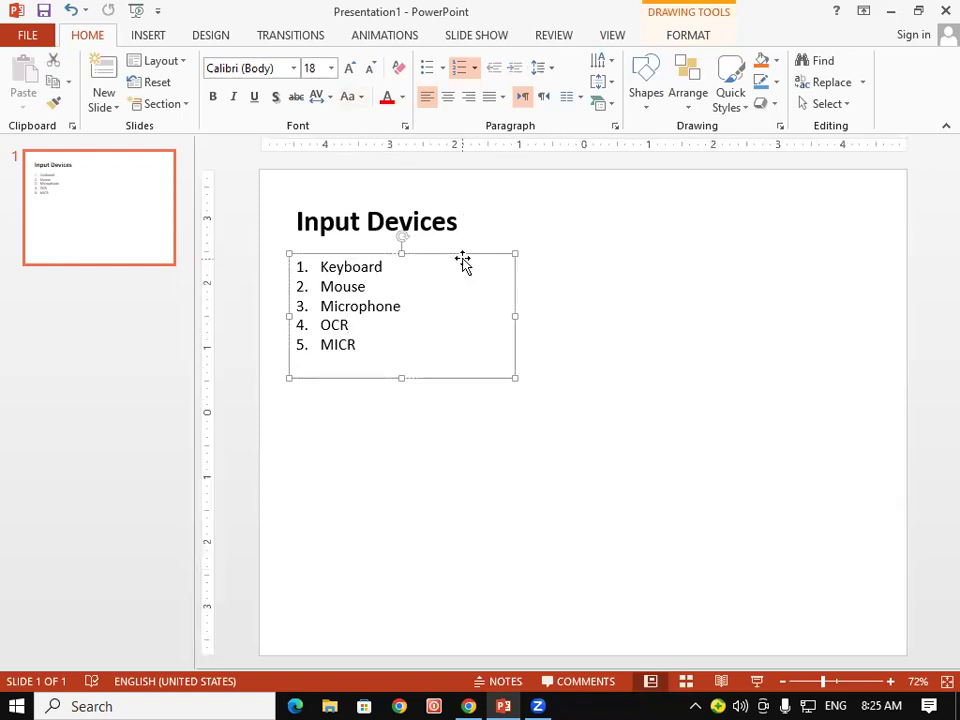
pyautogui.click(548, 70)
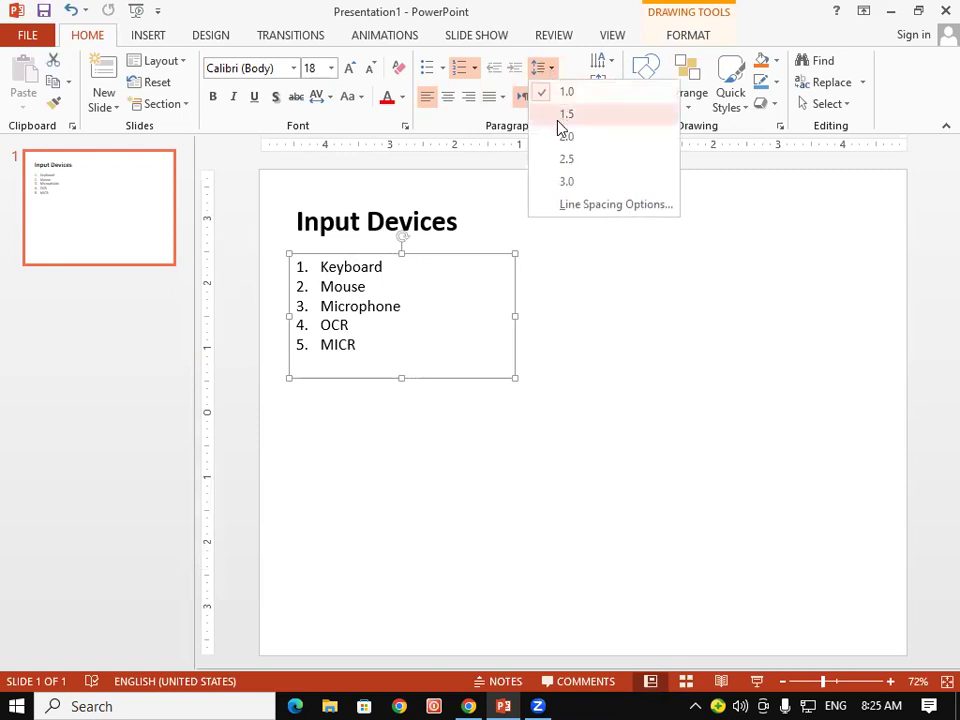
pyautogui.click(565, 183)
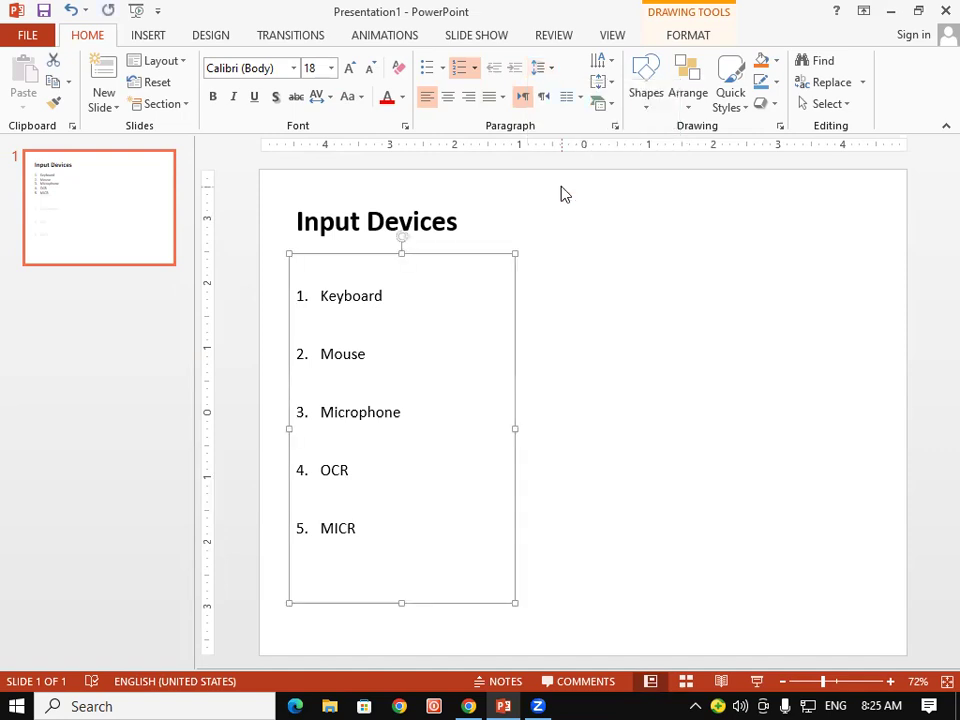
pyautogui.click(557, 327)
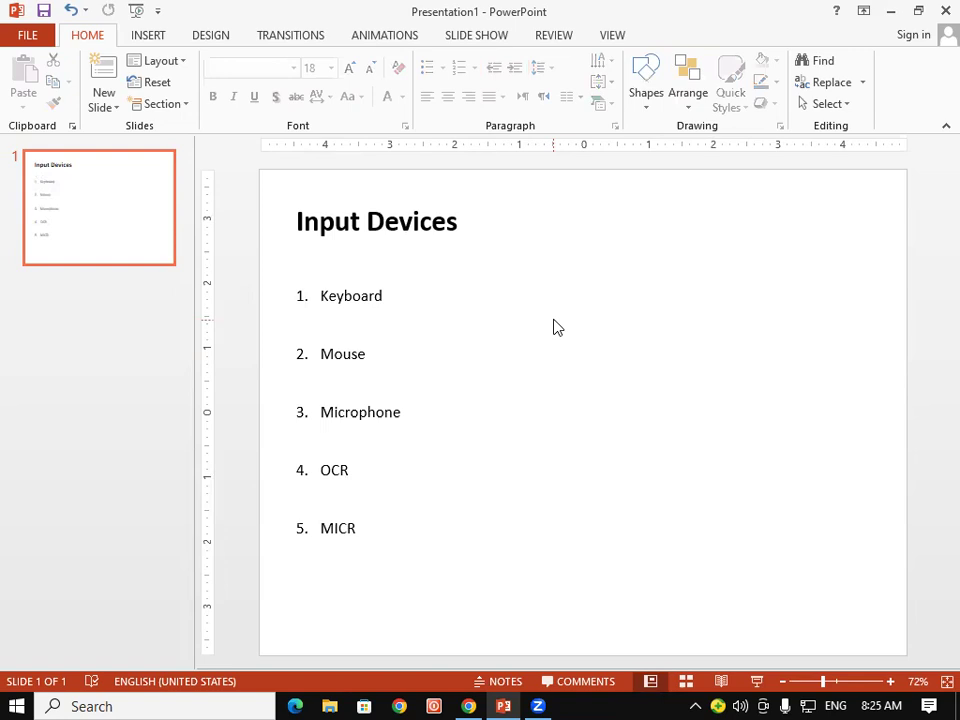
pyautogui.press('F5')
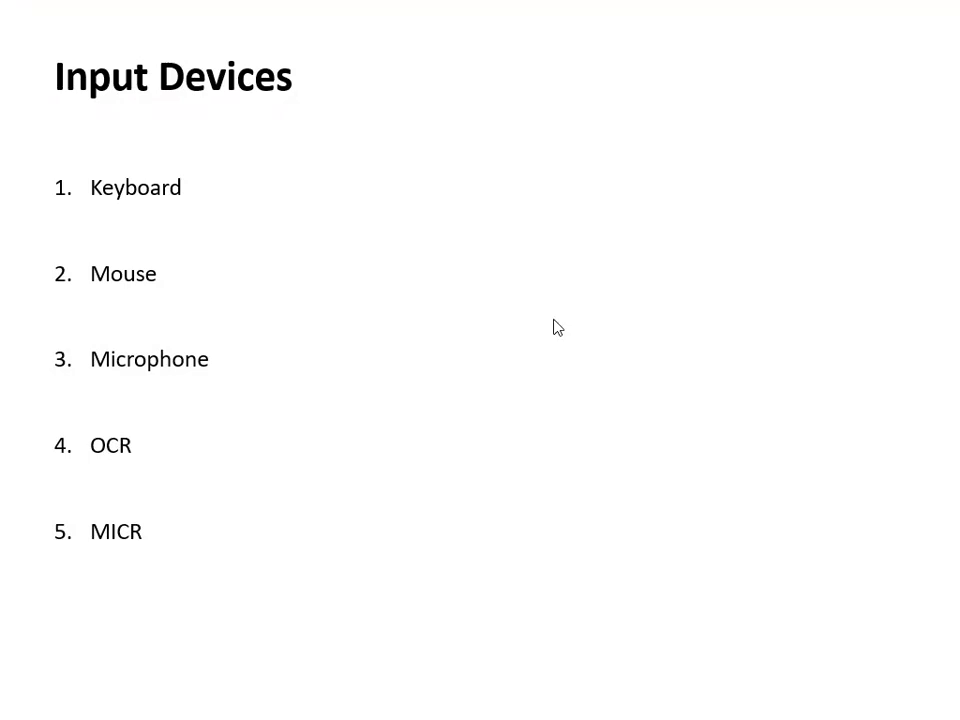
pyautogui.press('Escape')
pyautogui.click(390, 289)
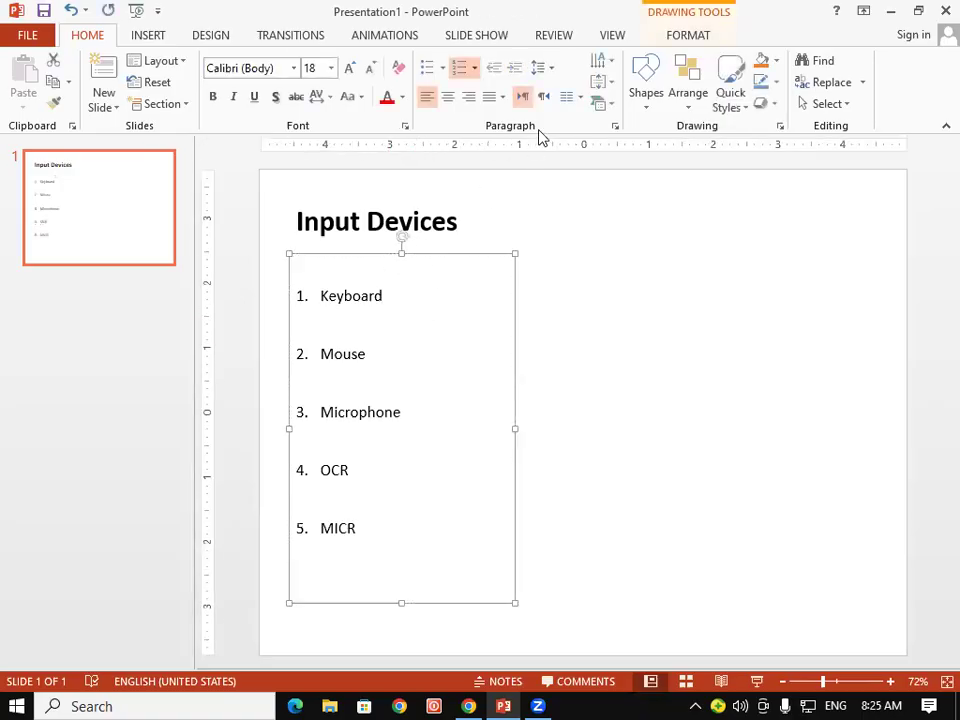
pyautogui.click(549, 70)
pyautogui.click(557, 92)
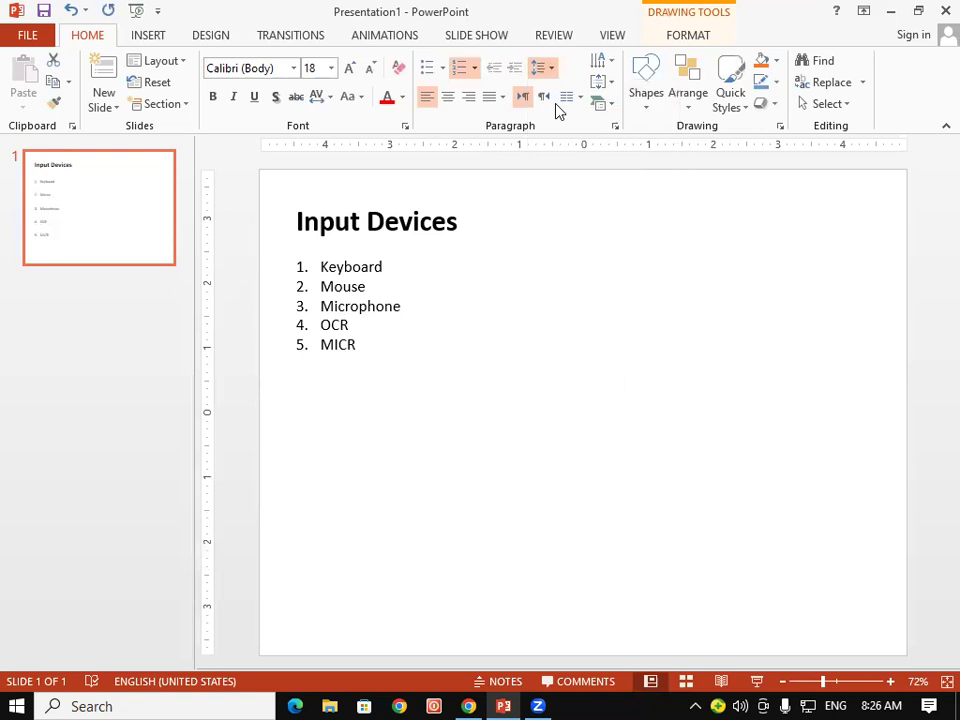
pyautogui.click(615, 401)
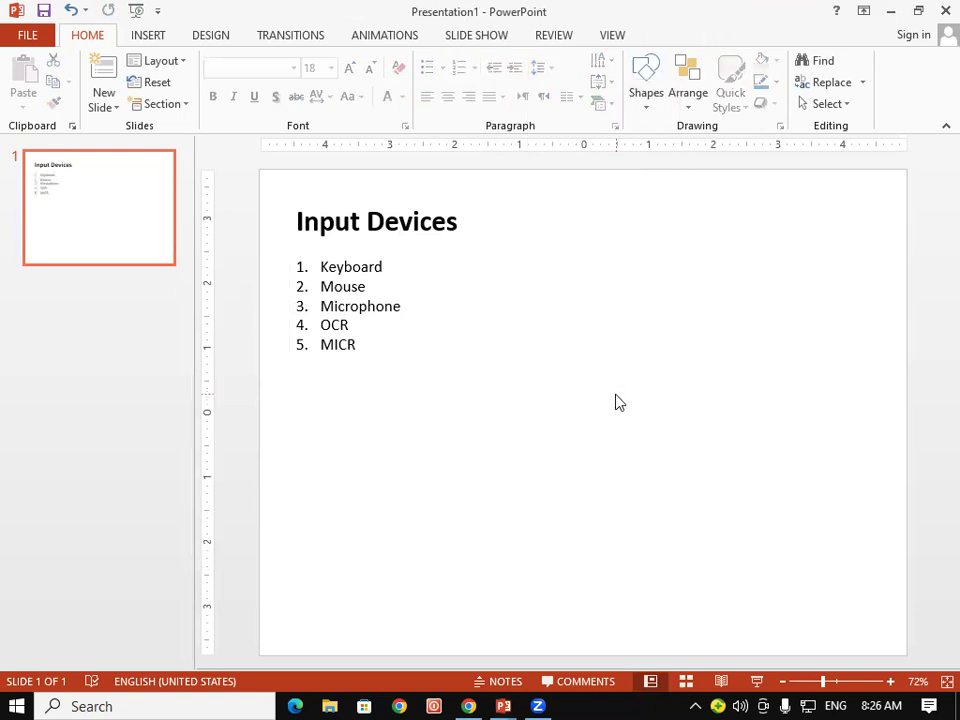
pyautogui.press('F5')
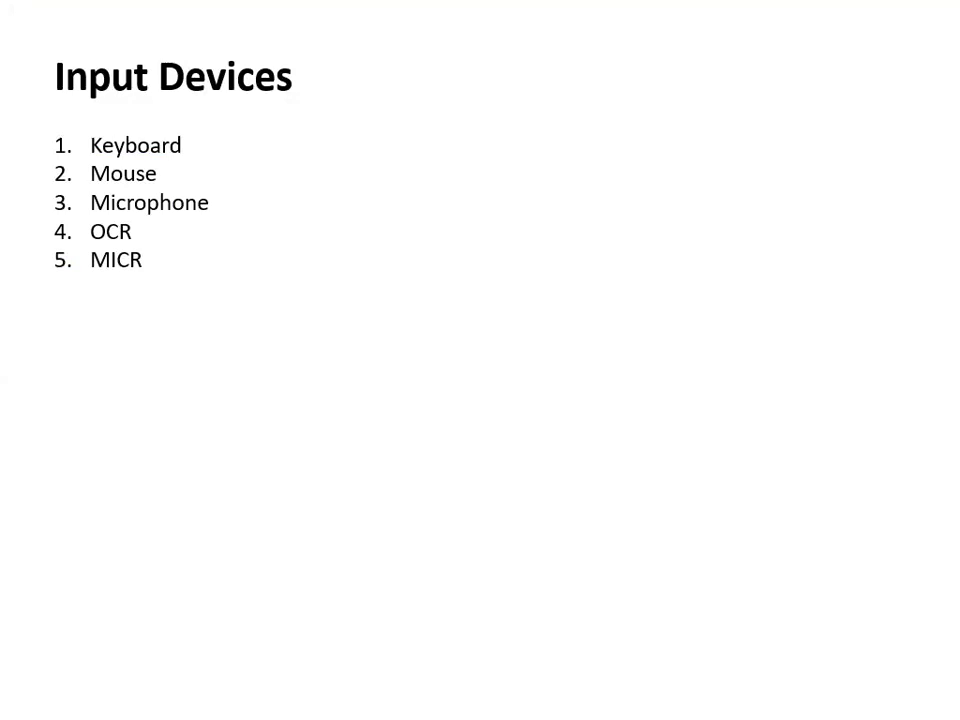
pyautogui.press('Escape')
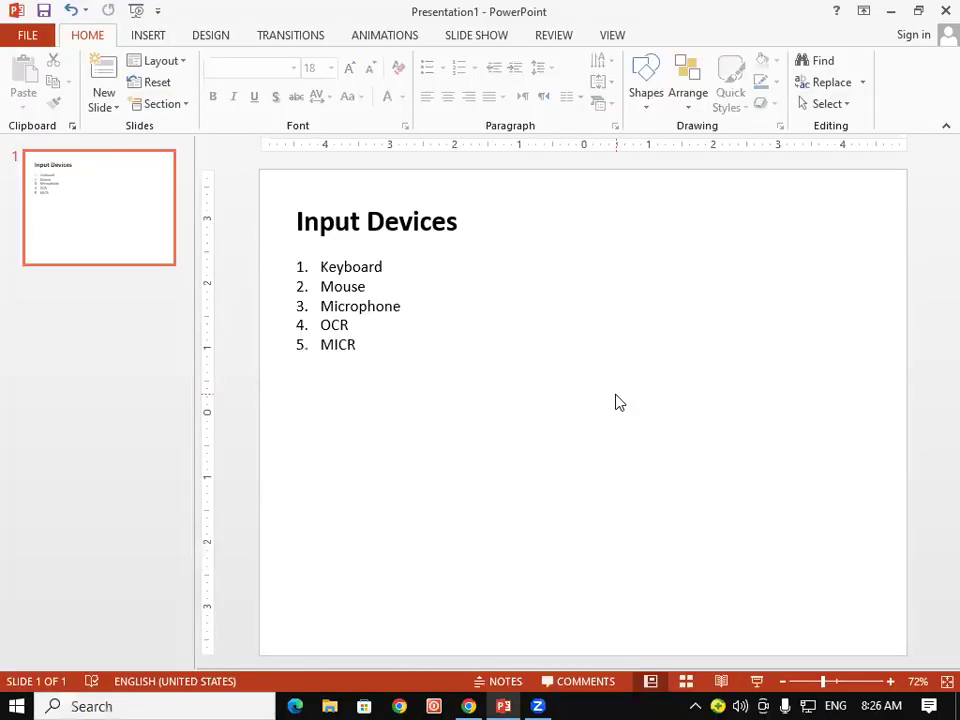
pyautogui.click(380, 307)
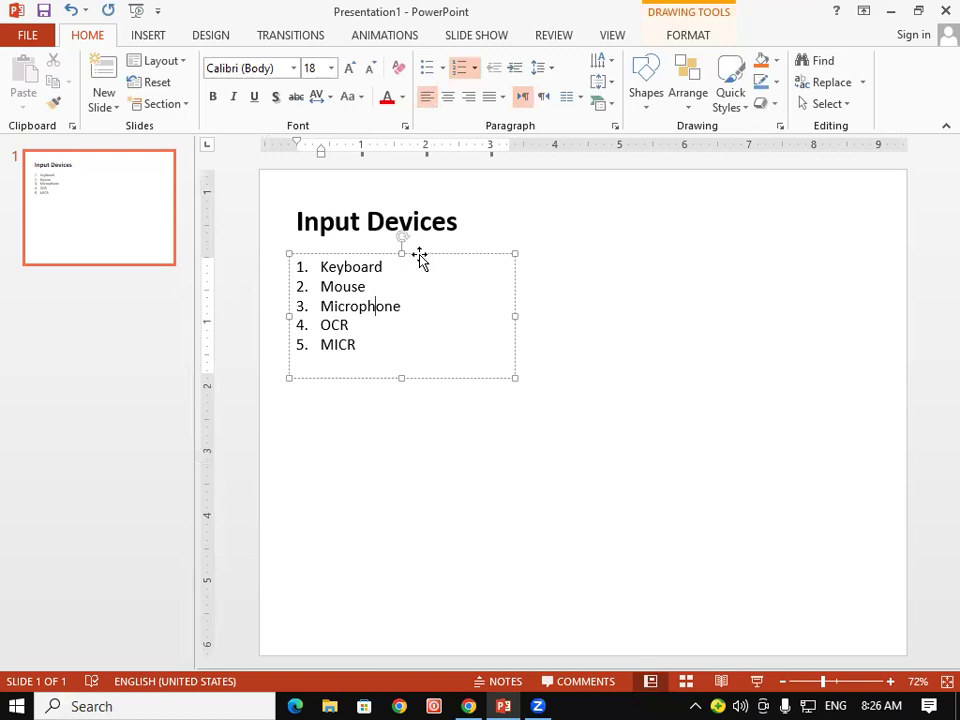
pyautogui.click(420, 255)
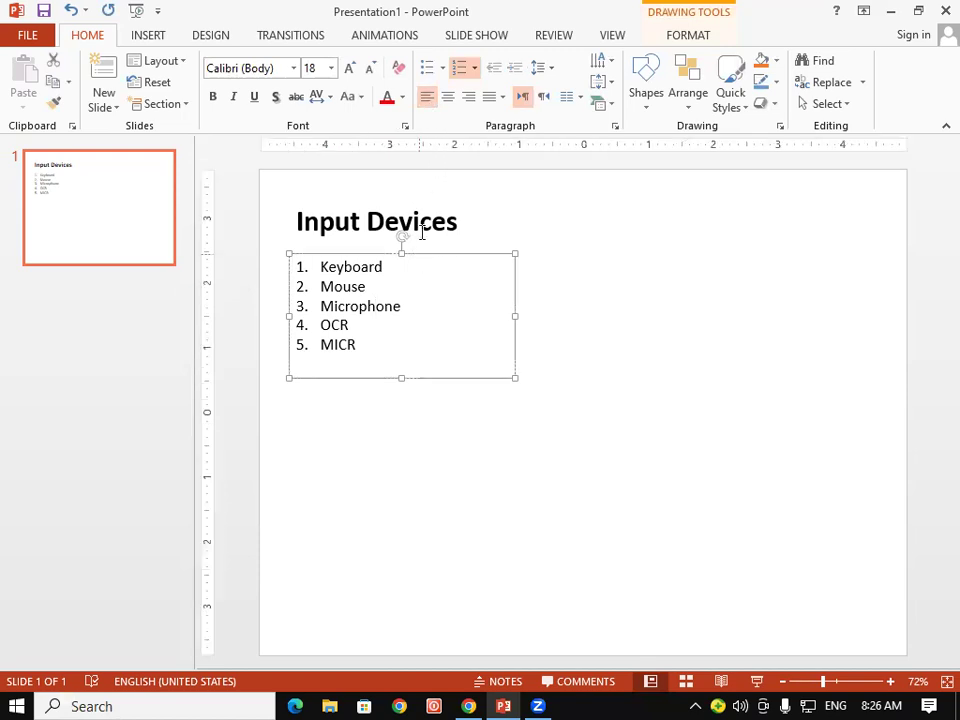
pyautogui.click(447, 100)
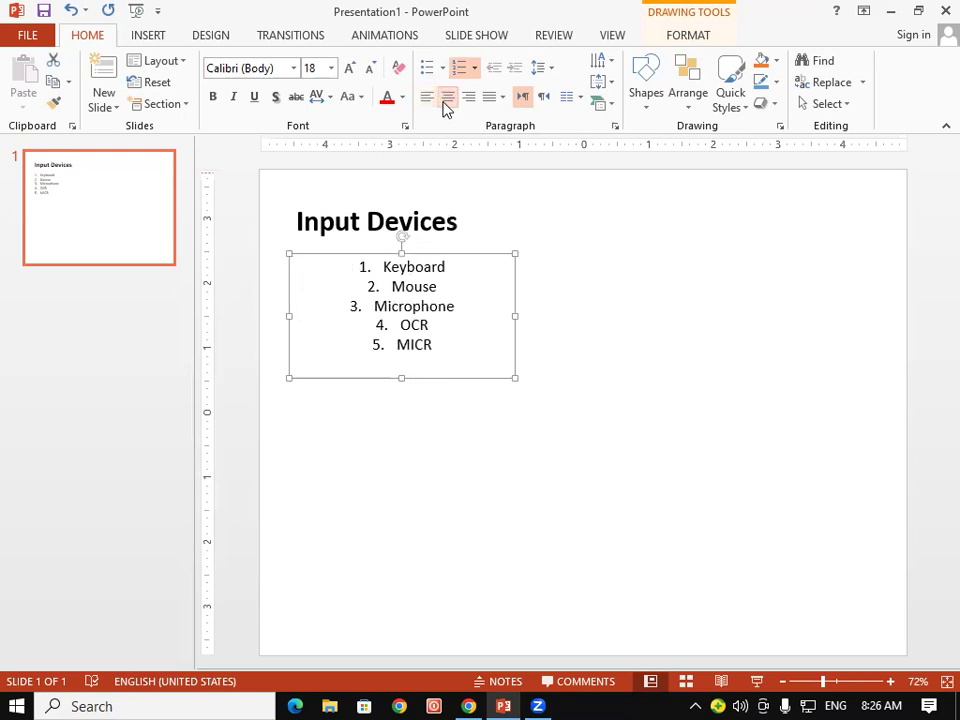
pyautogui.click(469, 99)
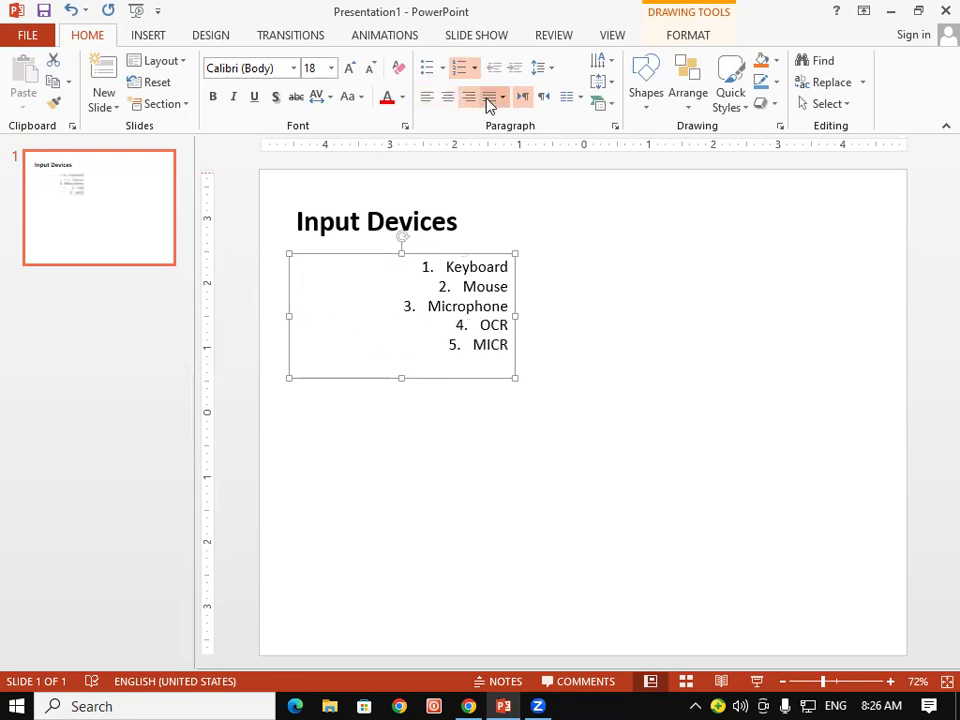
pyautogui.click(491, 99)
pyautogui.click(510, 129)
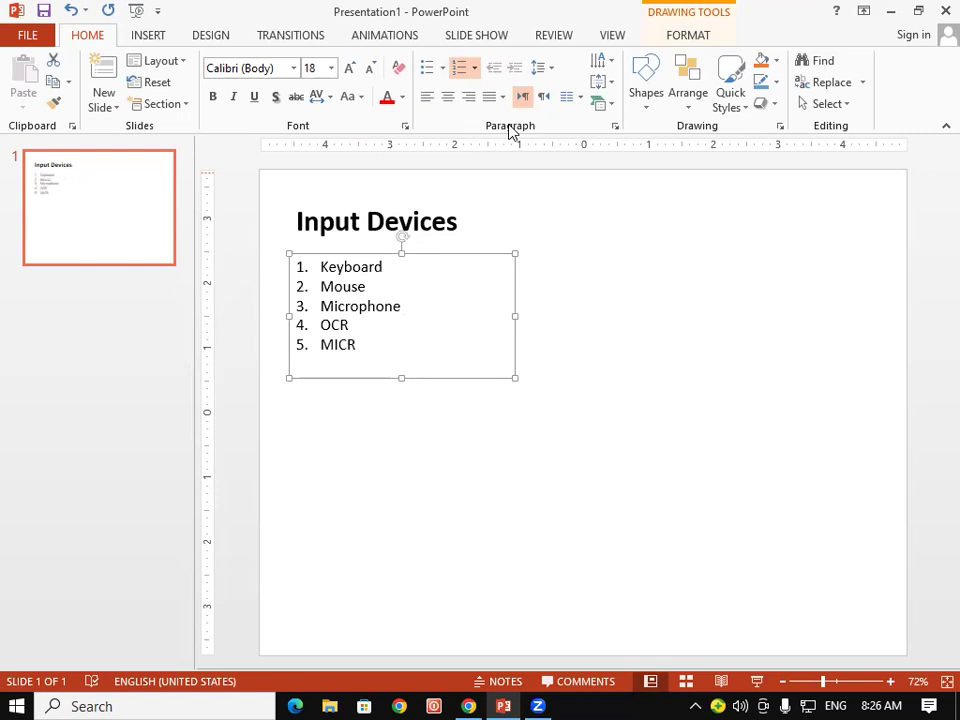
pyautogui.click(470, 100)
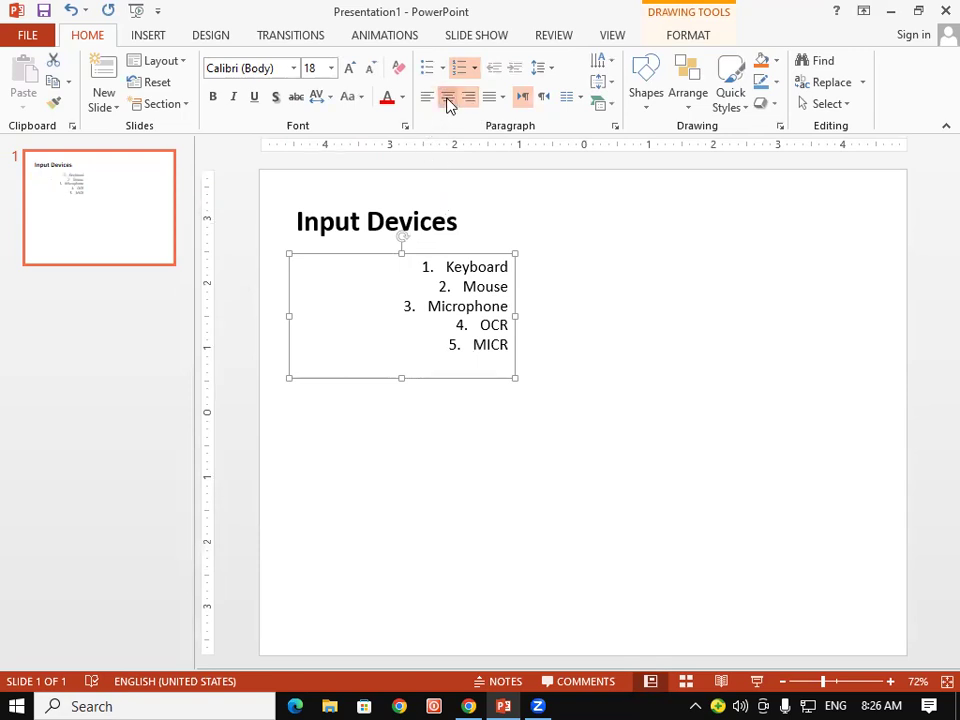
pyautogui.click(448, 100)
pyautogui.click(425, 100)
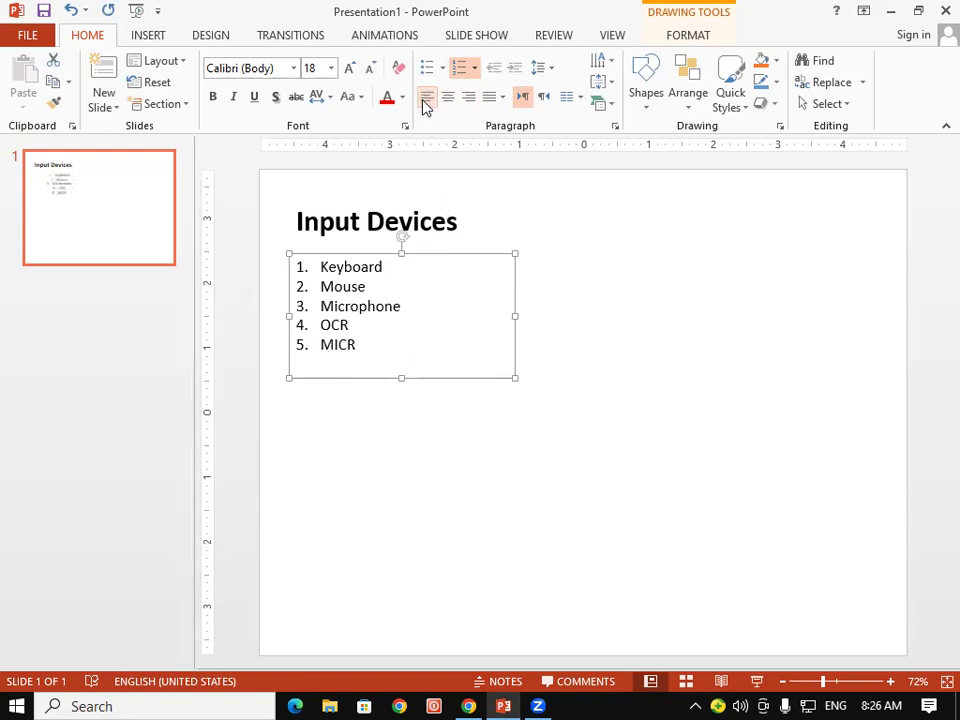
pyautogui.click(541, 100)
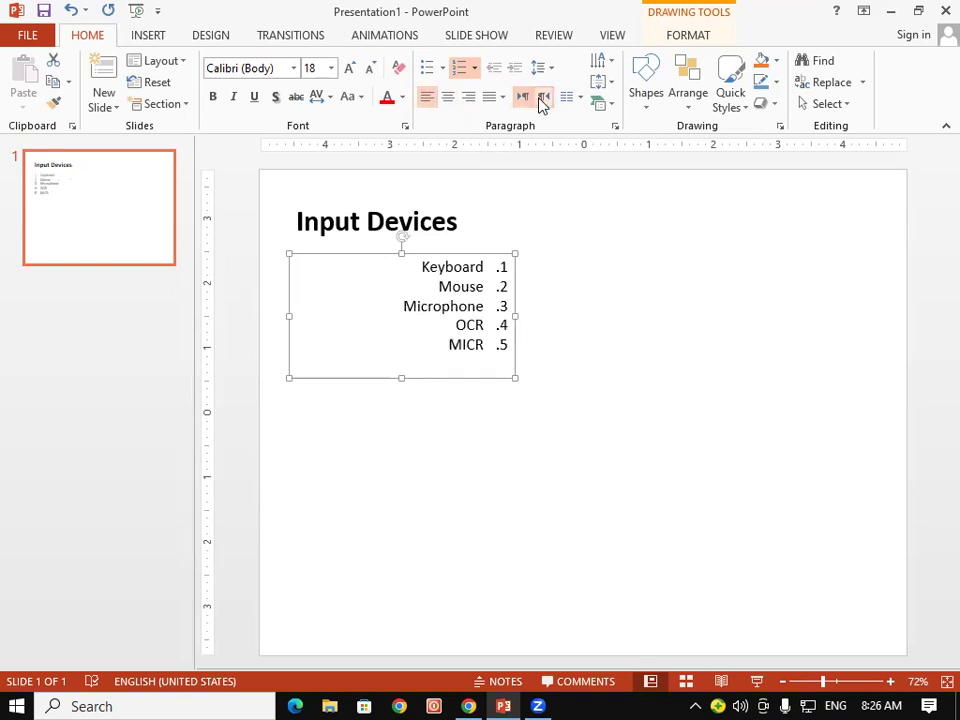
pyautogui.click(521, 100)
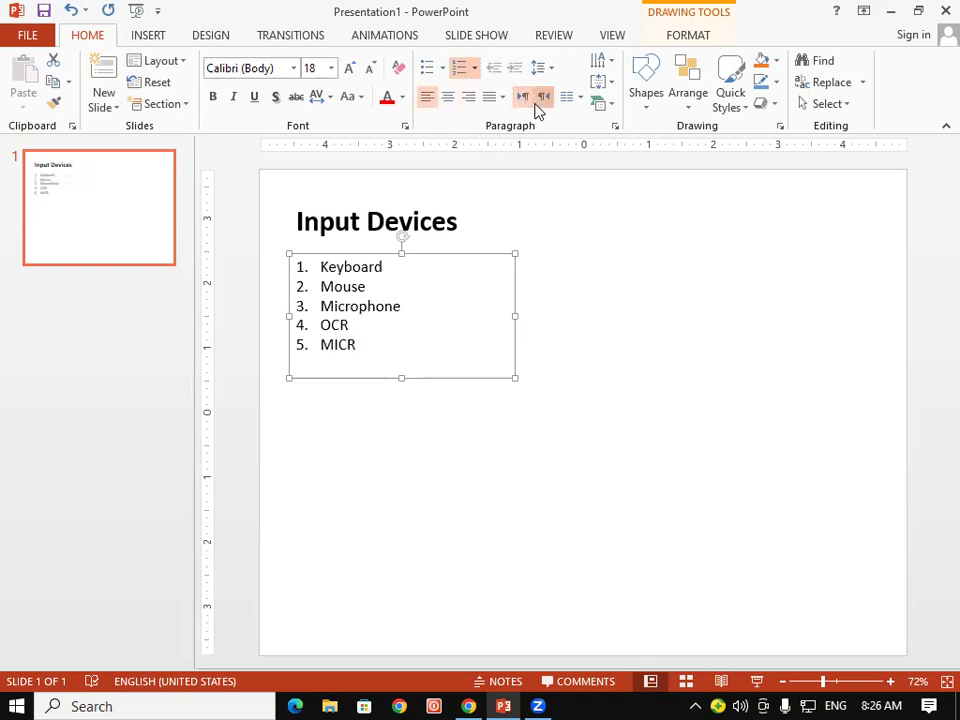
pyautogui.click(540, 100)
pyautogui.click(521, 102)
pyautogui.click(543, 98)
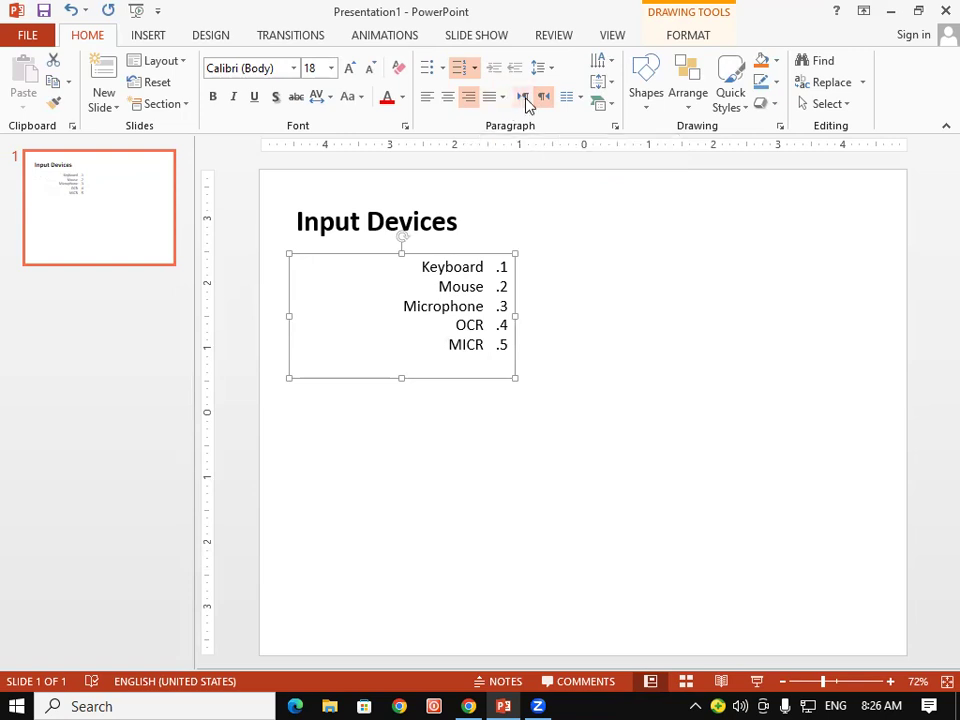
pyautogui.click(524, 99)
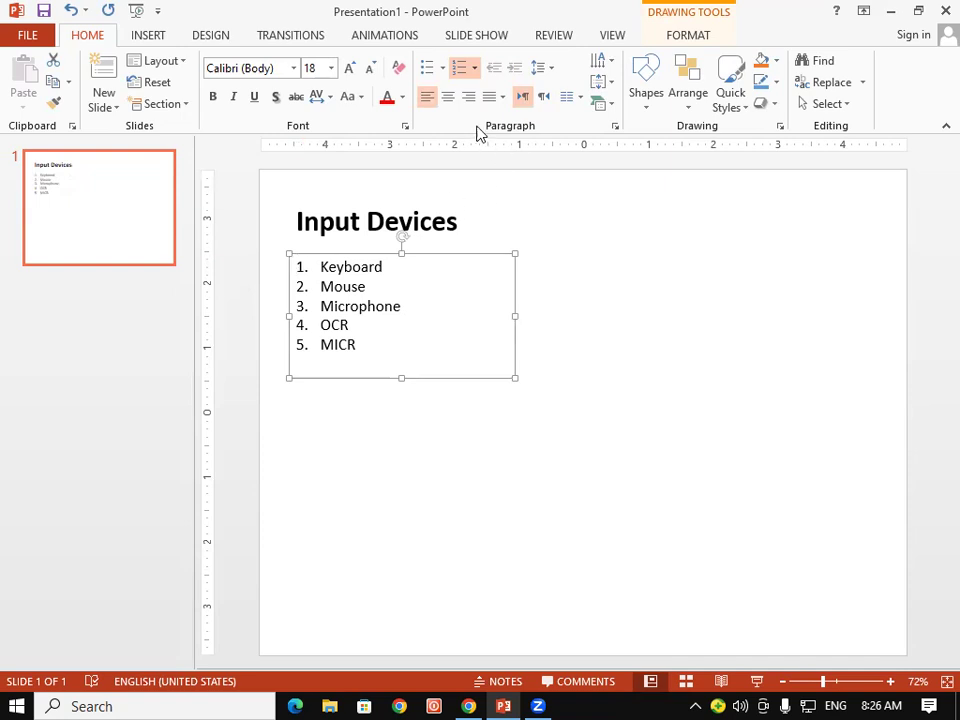
pyautogui.click(468, 97)
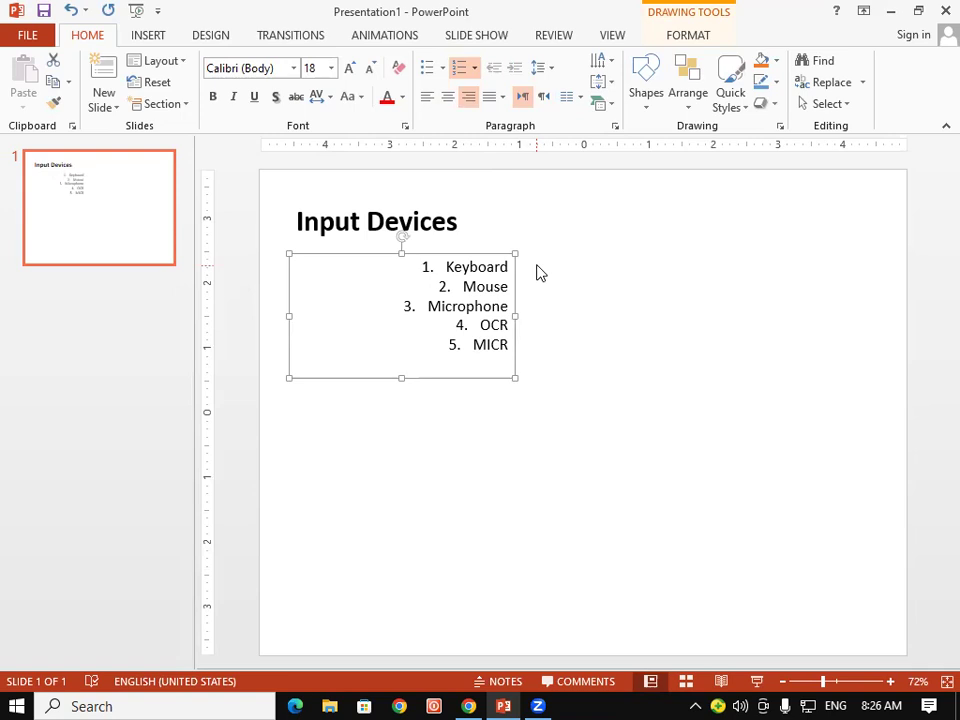
pyautogui.click(545, 100)
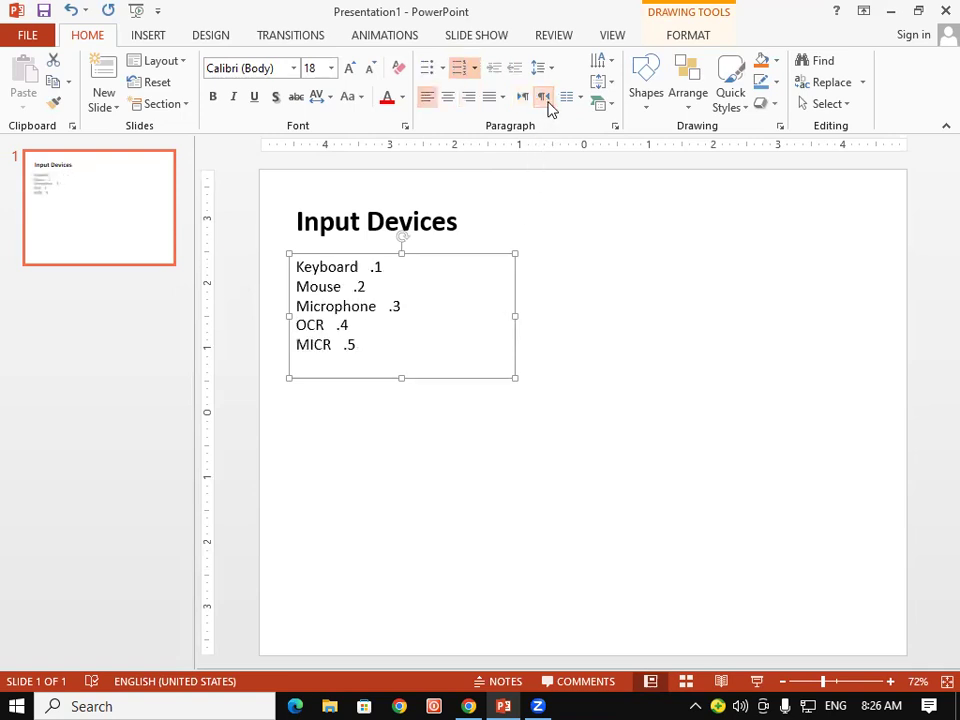
pyautogui.click(468, 97)
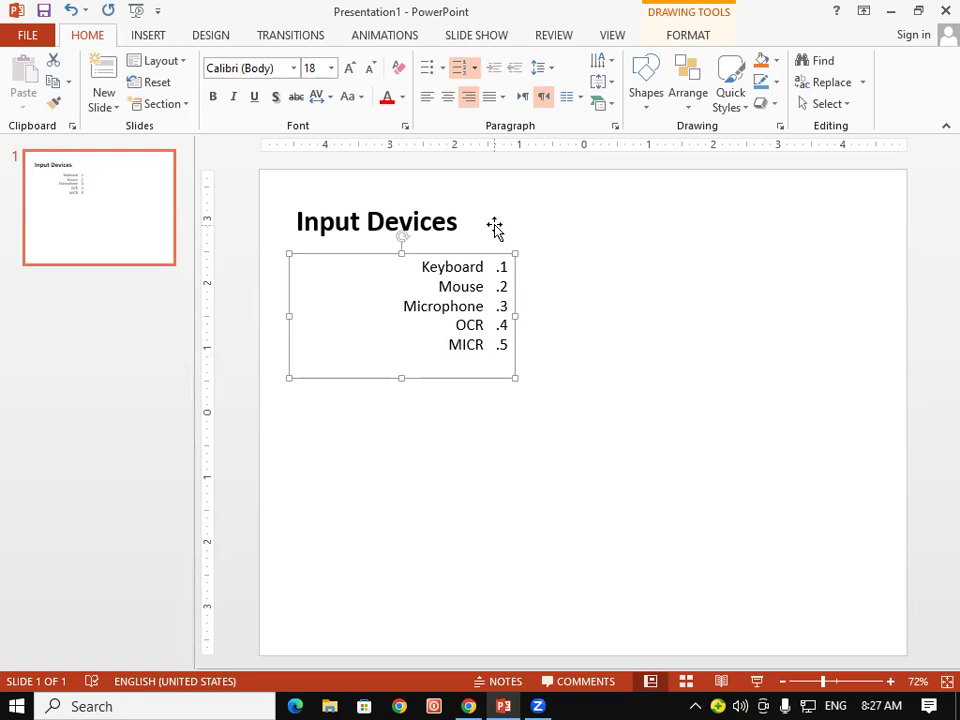
pyautogui.press('ctrl+Shift_L')
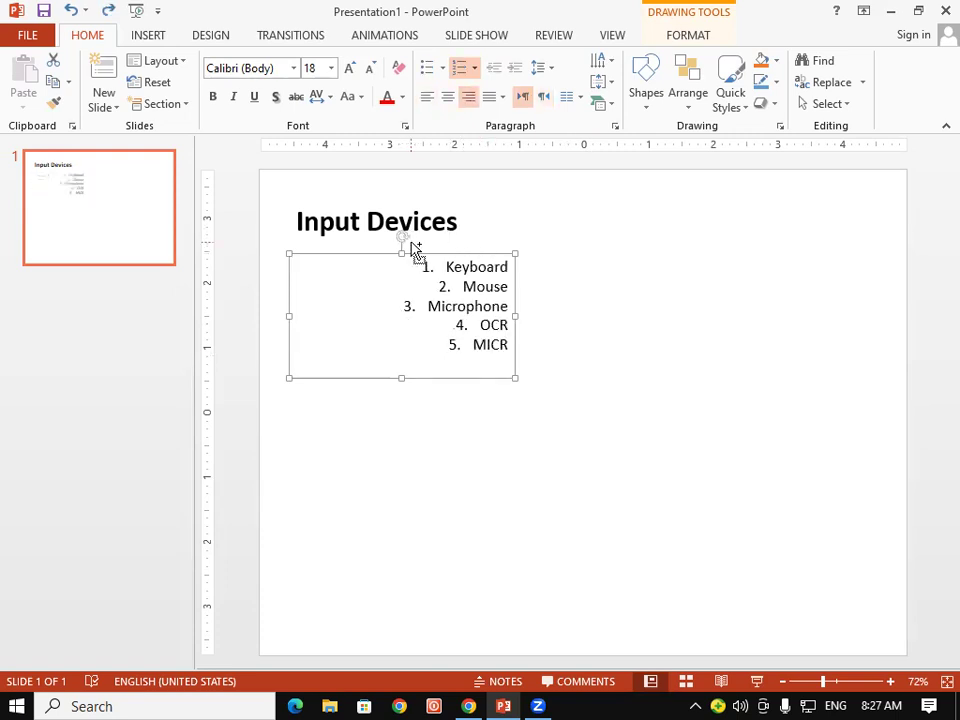
pyautogui.press('ctrl+Shift_R')
pyautogui.press('ctrl+Shift_L')
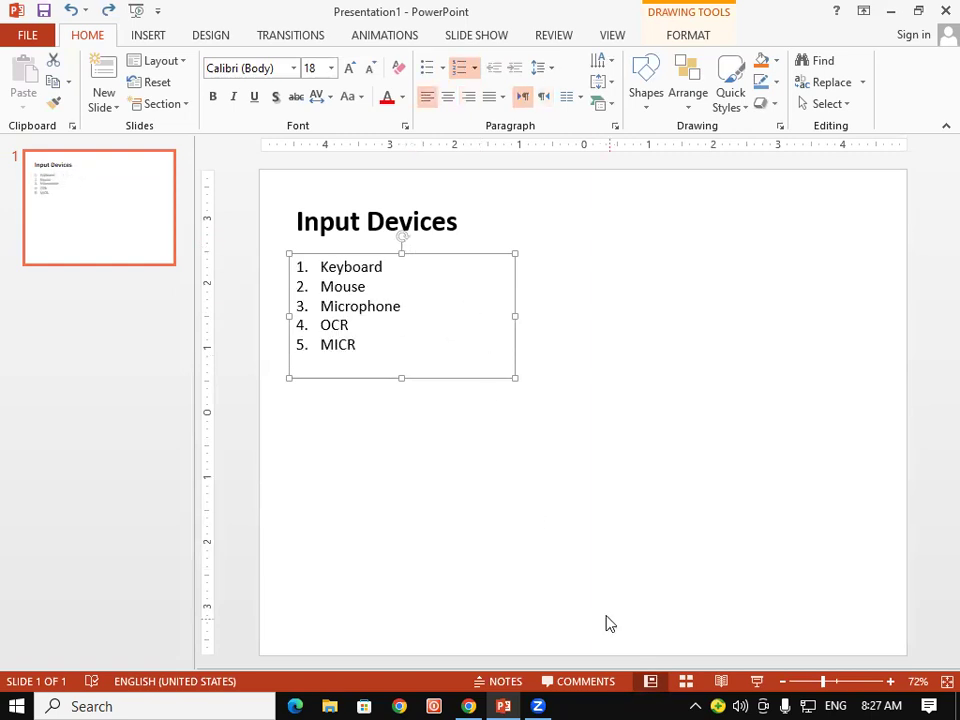
pyautogui.moveTo(653, 240)
pyautogui.mouseDown()
pyautogui.moveTo(672, 297)
pyautogui.moveTo(709, 270)
pyautogui.moveTo(731, 298)
pyautogui.mouseUp()
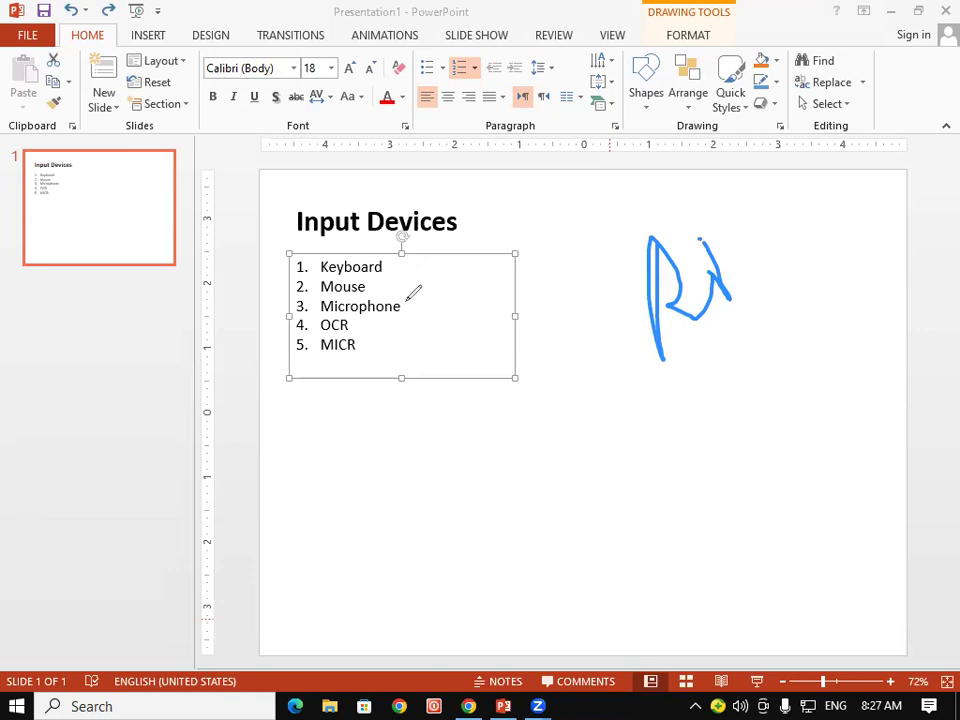
pyautogui.moveTo(845, 199); pyautogui.dragTo(850, 248)
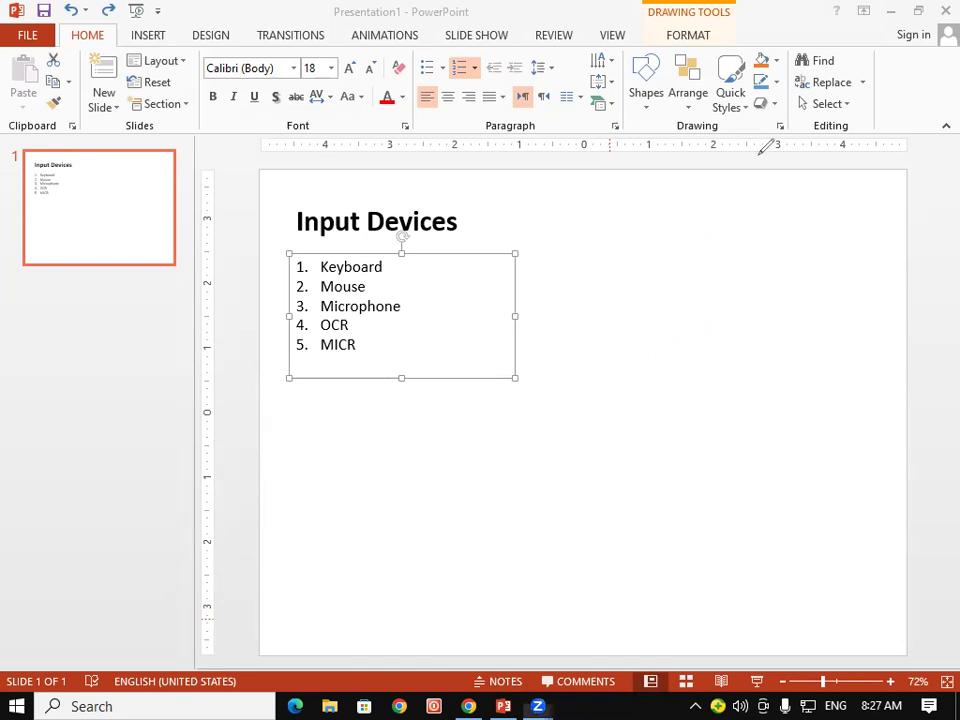
# - Try right-aligned and left-to-right text on the list, marking its edges with screen annotations
pyautogui.click(468, 99)
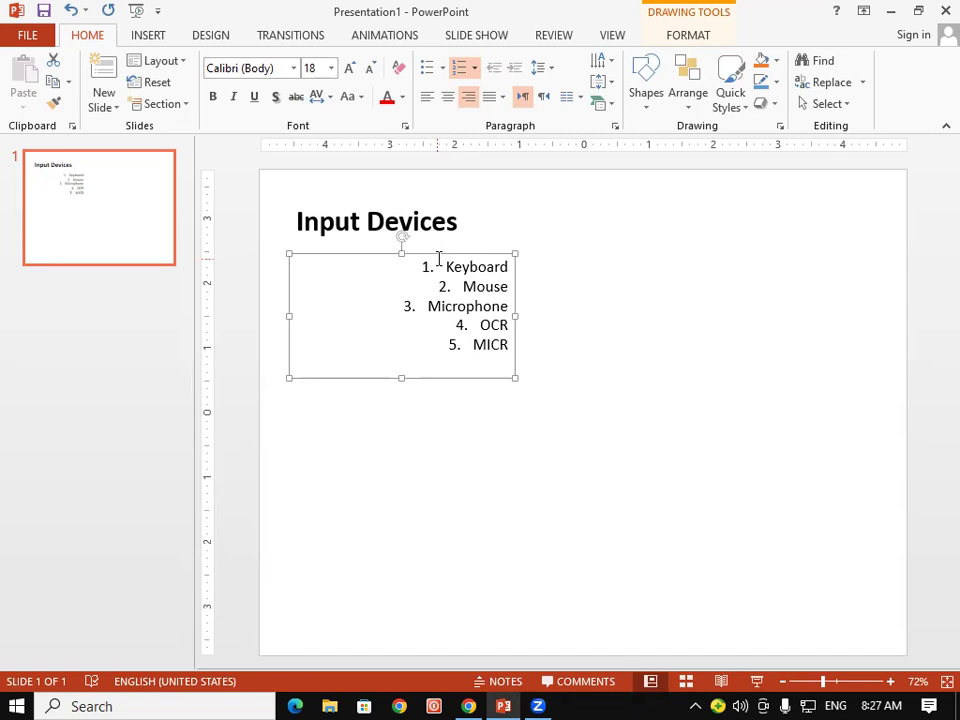
pyautogui.click(544, 99)
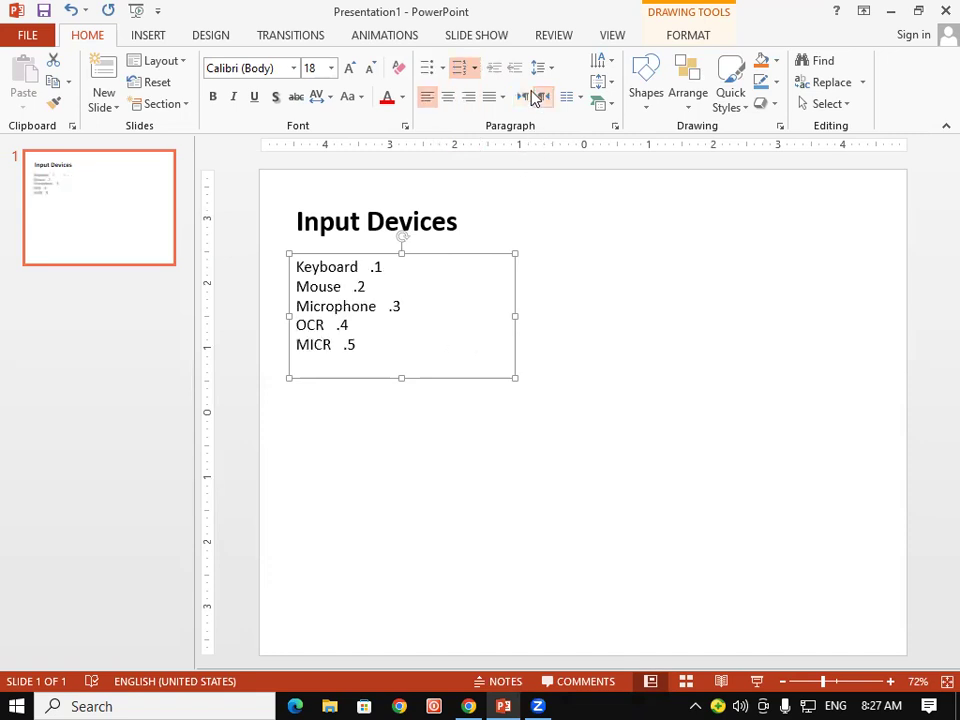
pyautogui.click(470, 98)
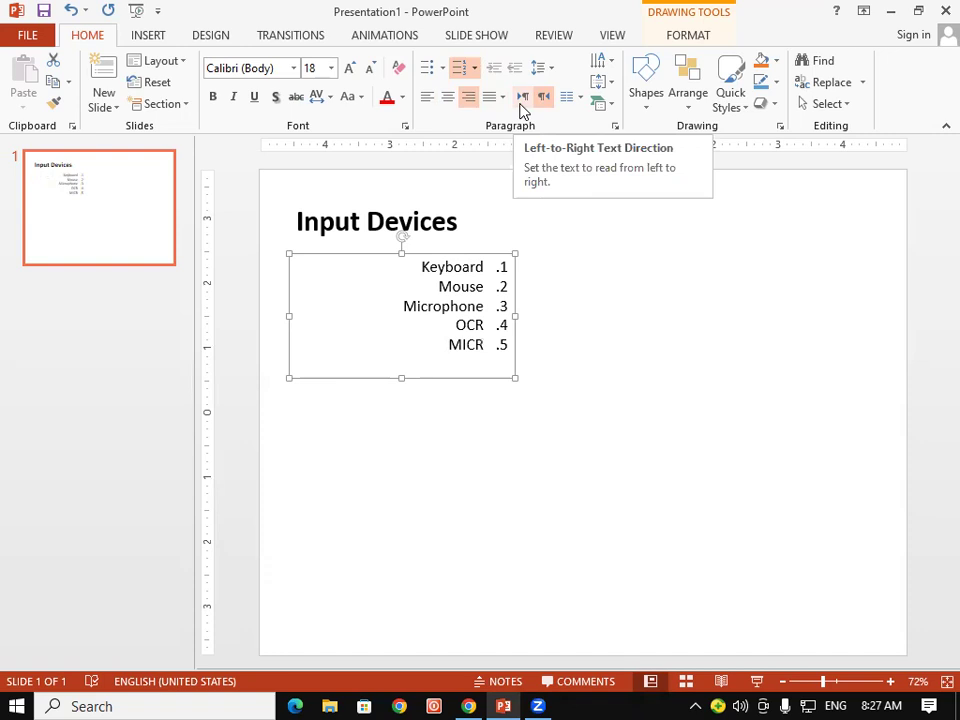
pyautogui.click(521, 106)
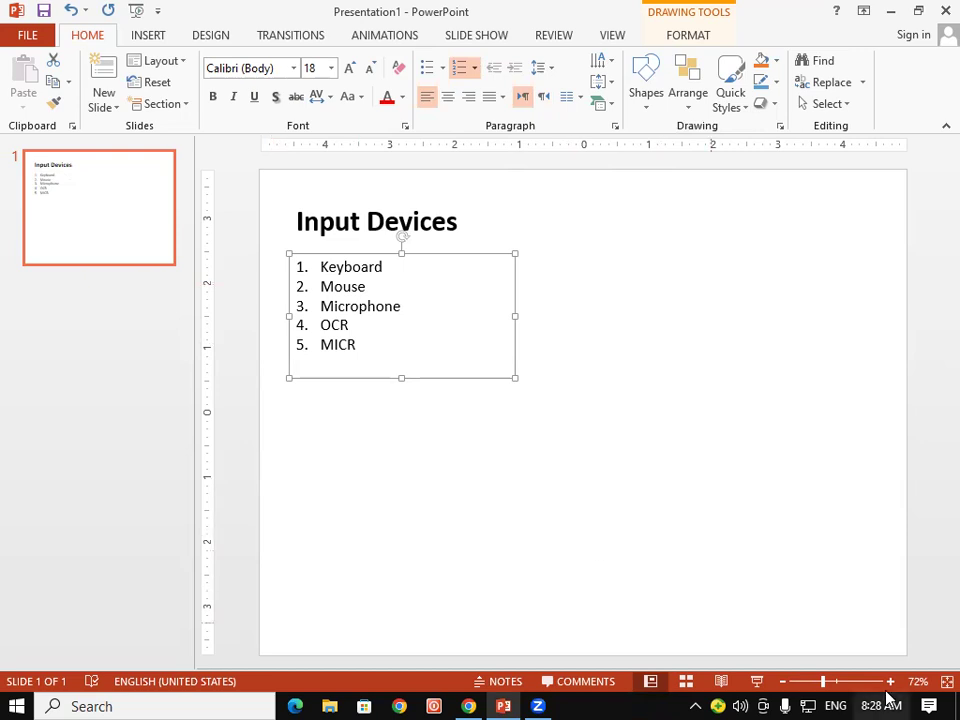
pyautogui.click(390, 530)
pyautogui.moveTo(284, 257); pyautogui.dragTo(296, 361)
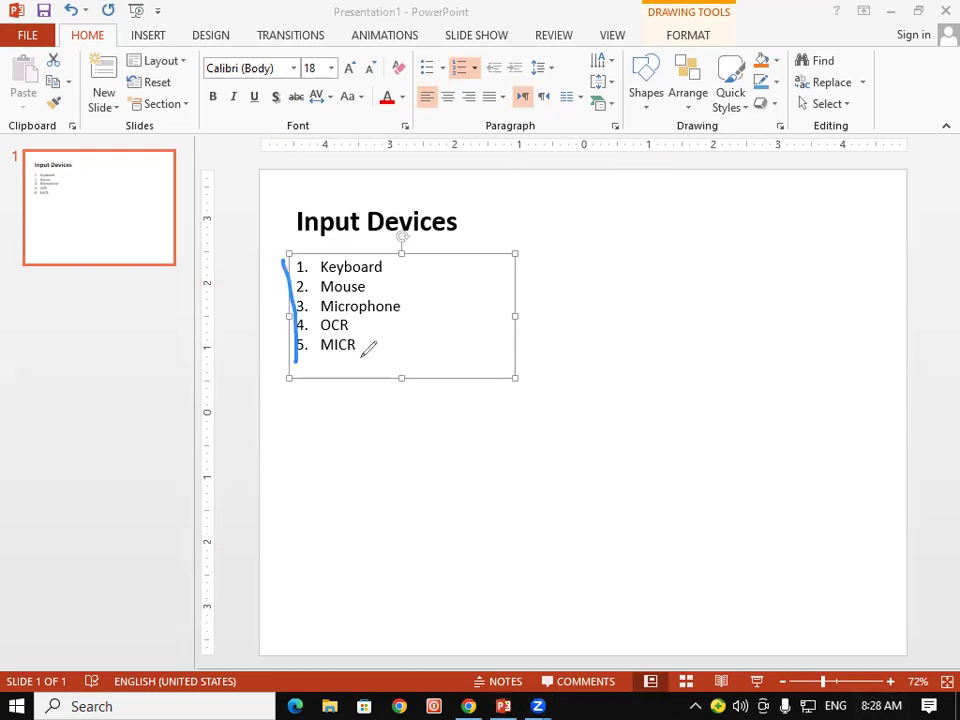
pyautogui.moveTo(498, 270); pyautogui.dragTo(500, 360)
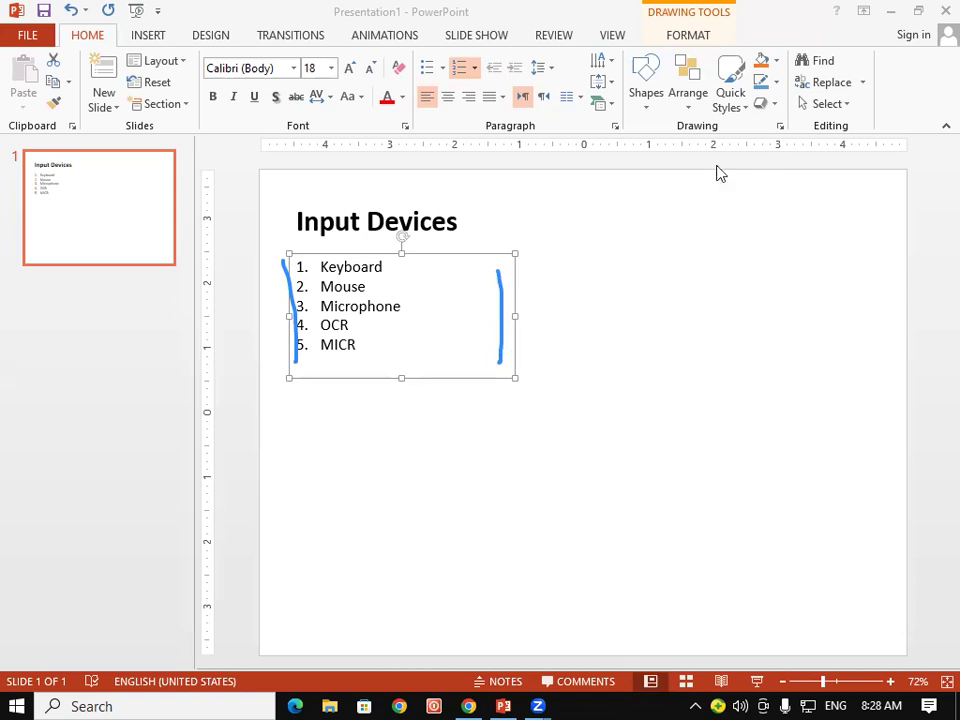
pyautogui.press('Escape')
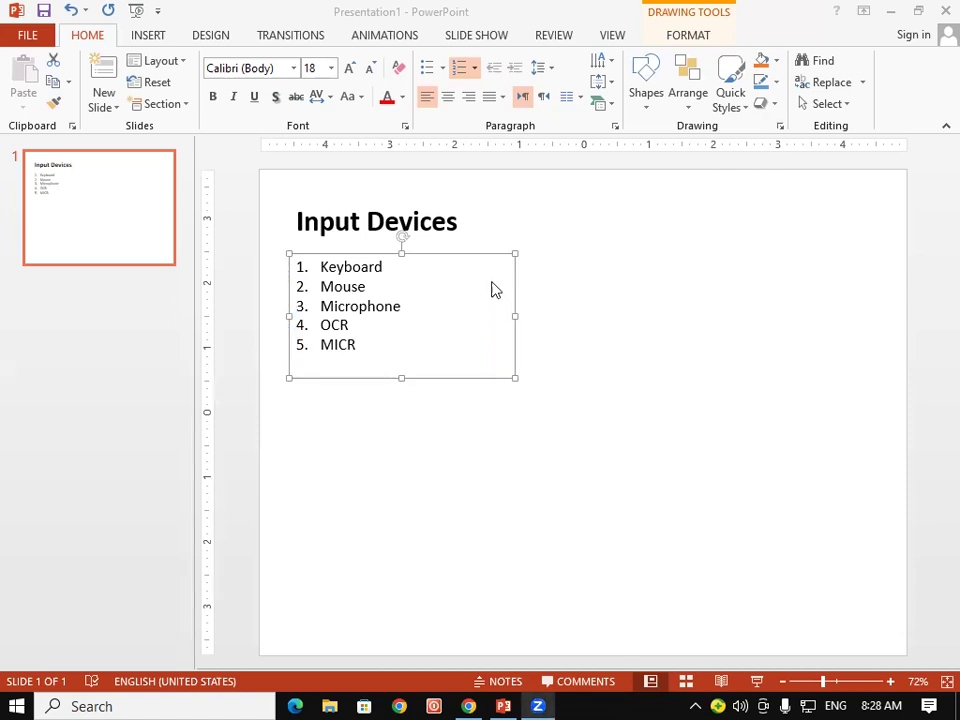
# - Leave the list reading left to right, with 1–5 before each device
pyautogui.click(543, 101)
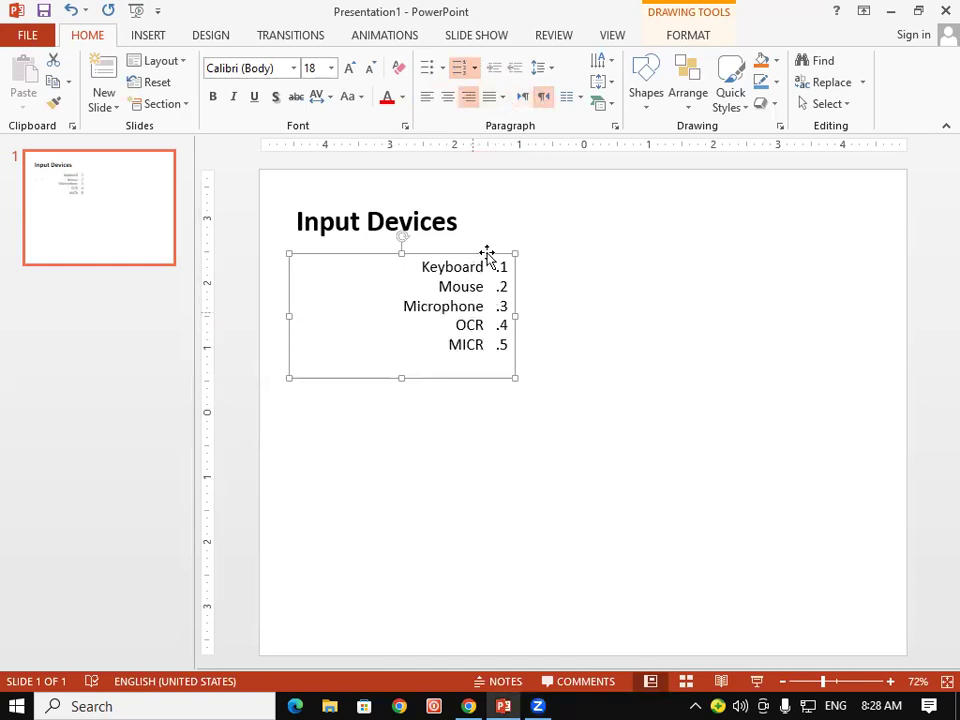
pyautogui.click(526, 99)
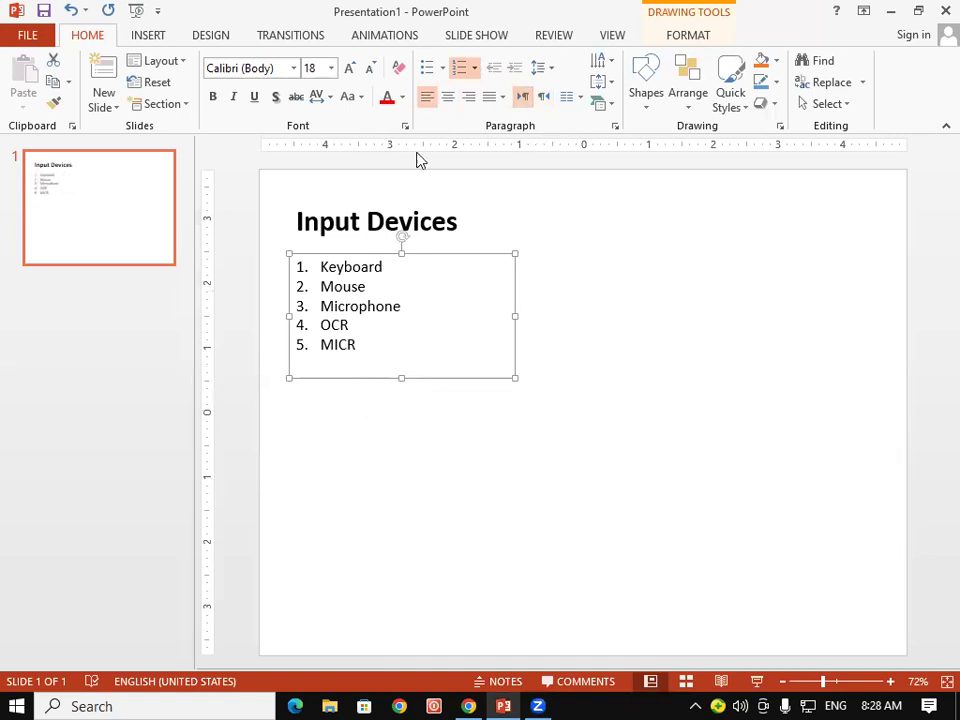
pyautogui.click(580, 98)
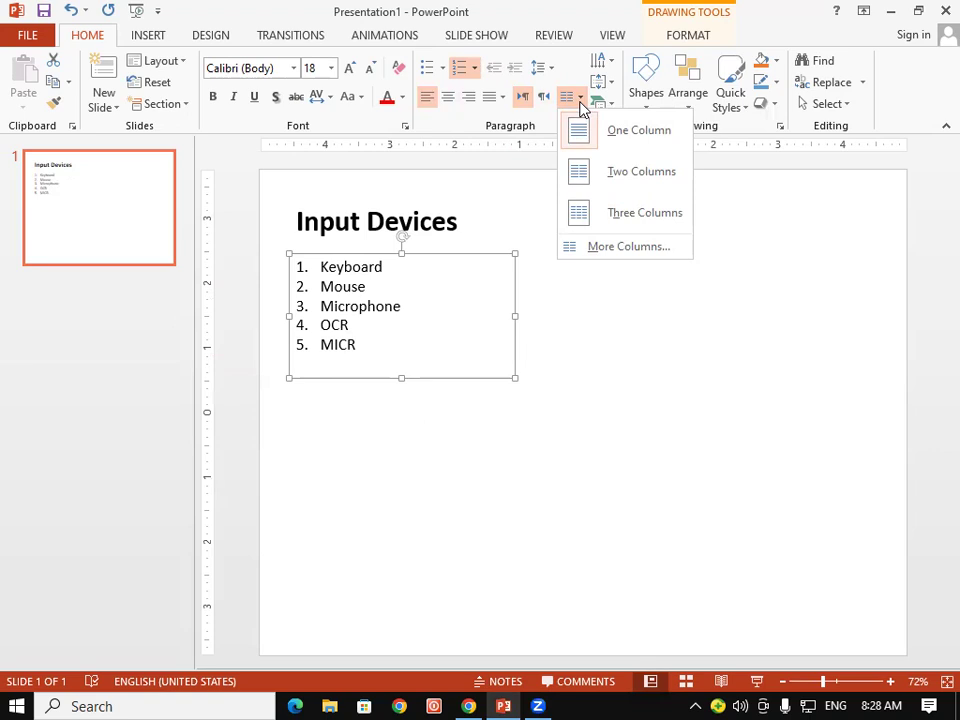
# - Insert a new slide after slide 1 and delete its title and content placeholders
pyautogui.click(544, 542)
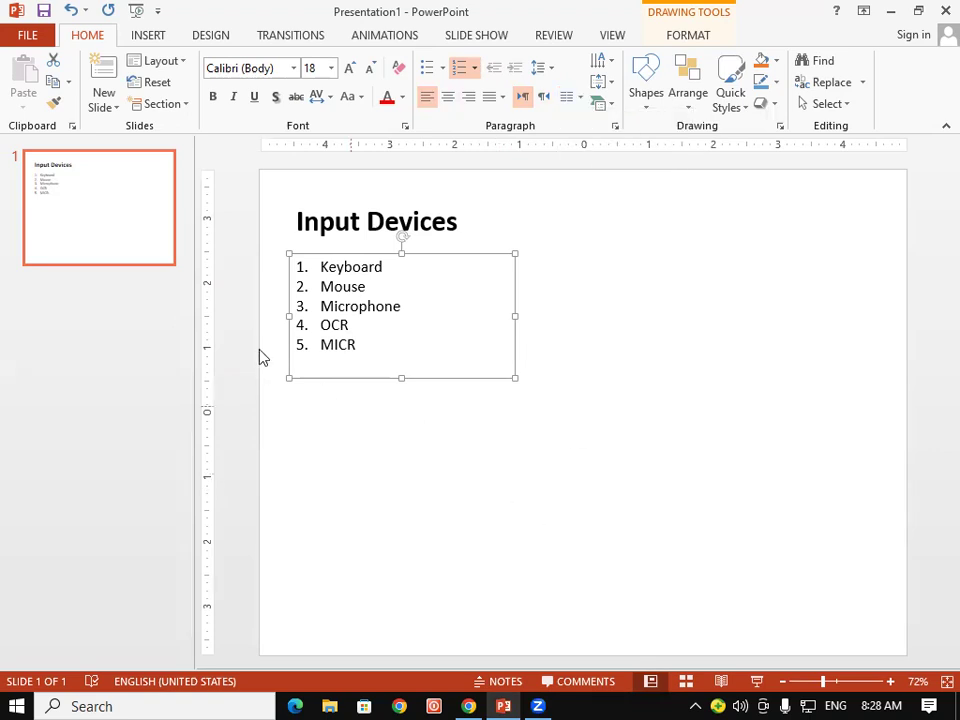
pyautogui.click(141, 285)
pyautogui.press('Return')
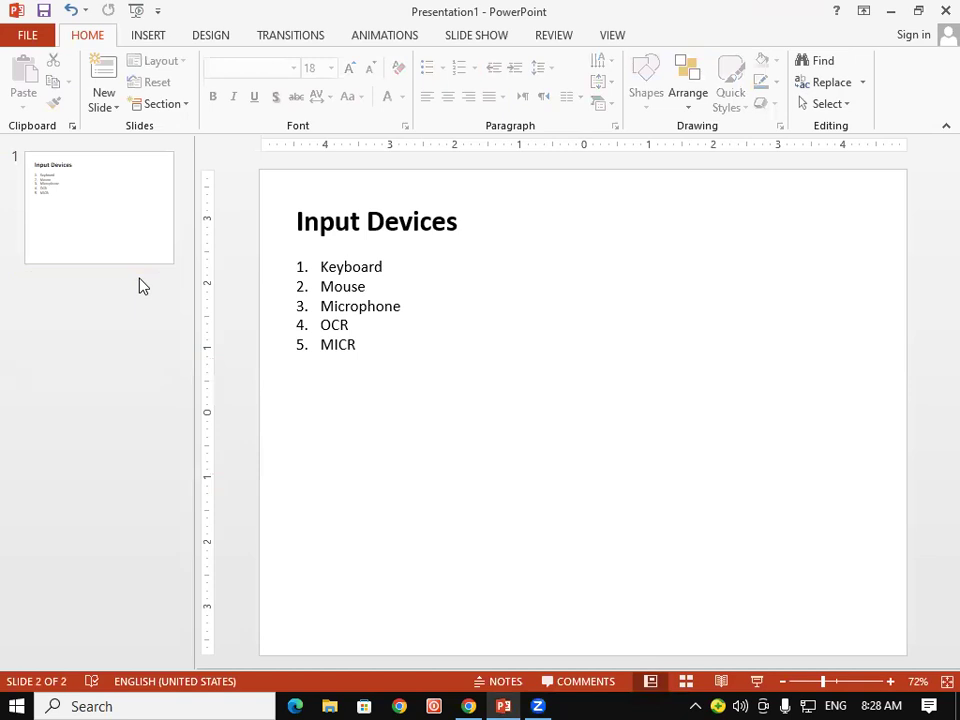
pyautogui.moveTo(304, 212); pyautogui.dragTo(889, 638)
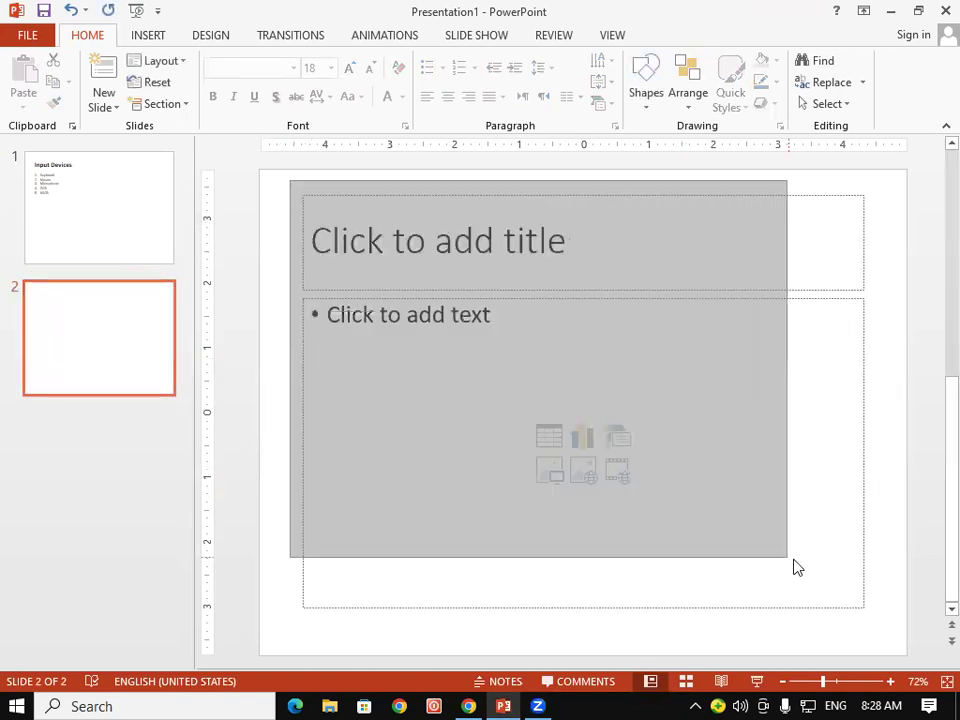
pyautogui.press('Delete')
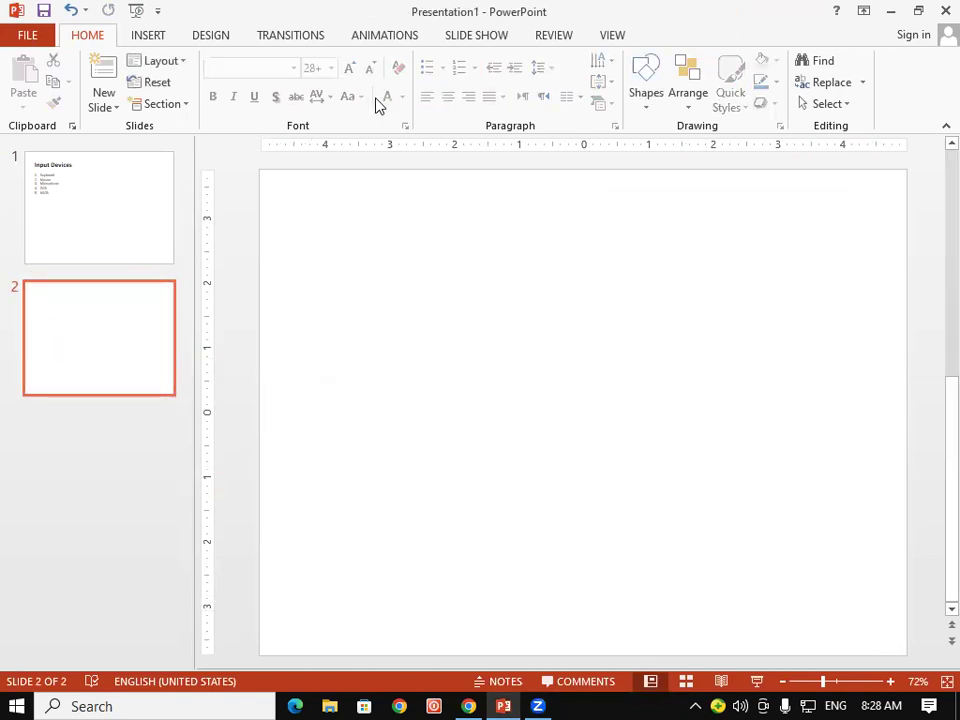
pyautogui.click(152, 34)
# - Draw a text box across slide 2 and generate sample paragraphs with rand(20)
pyautogui.click(576, 100)
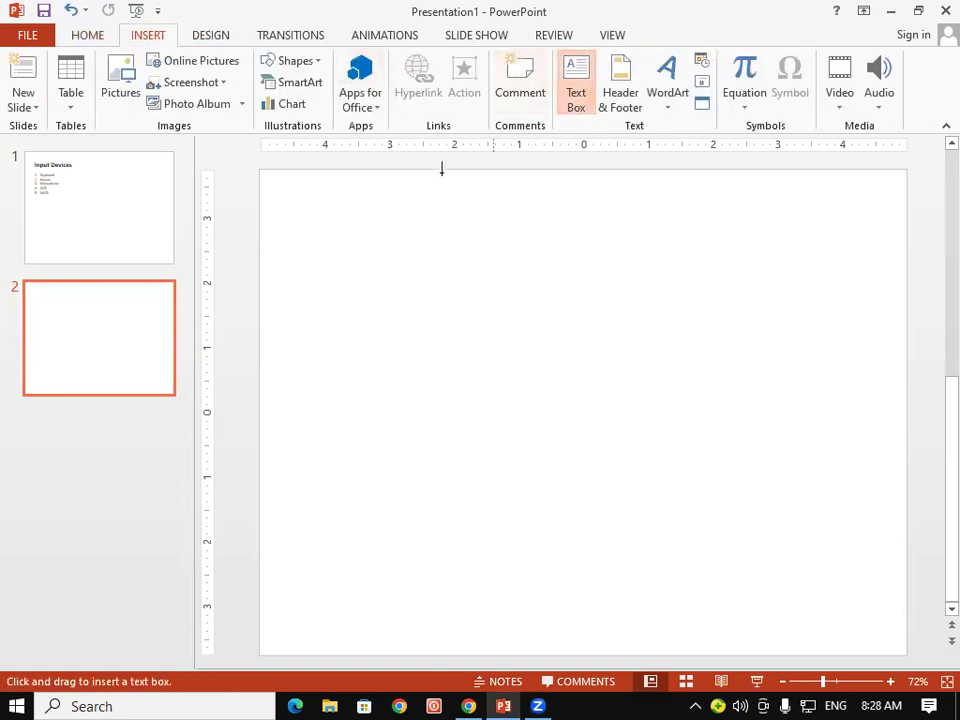
pyautogui.moveTo(296, 210); pyautogui.dragTo(873, 643)
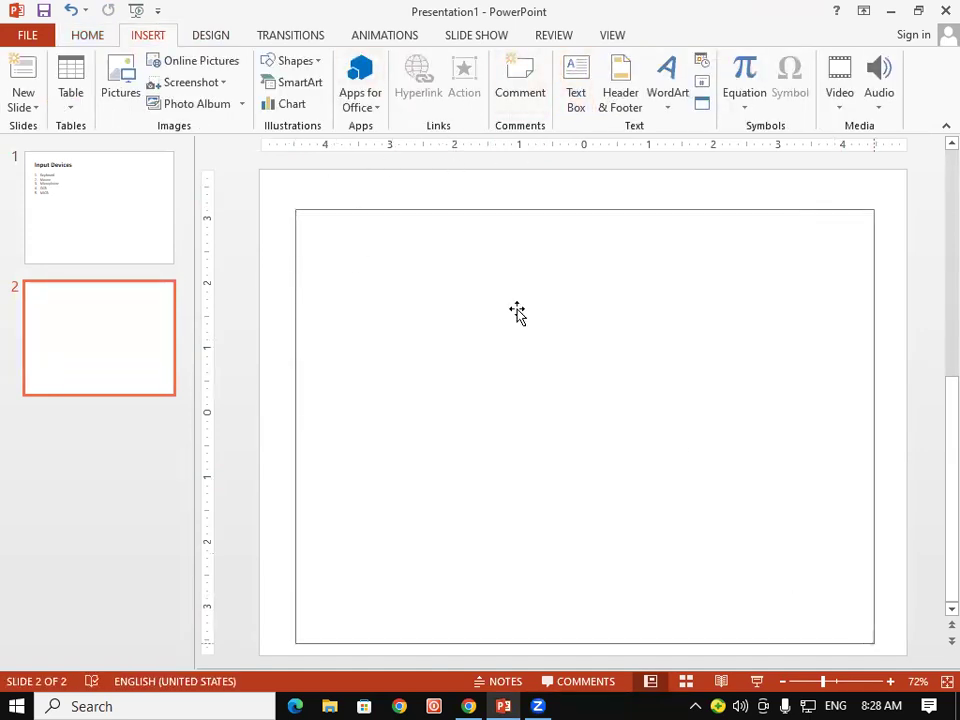
pyautogui.write('=rand(')
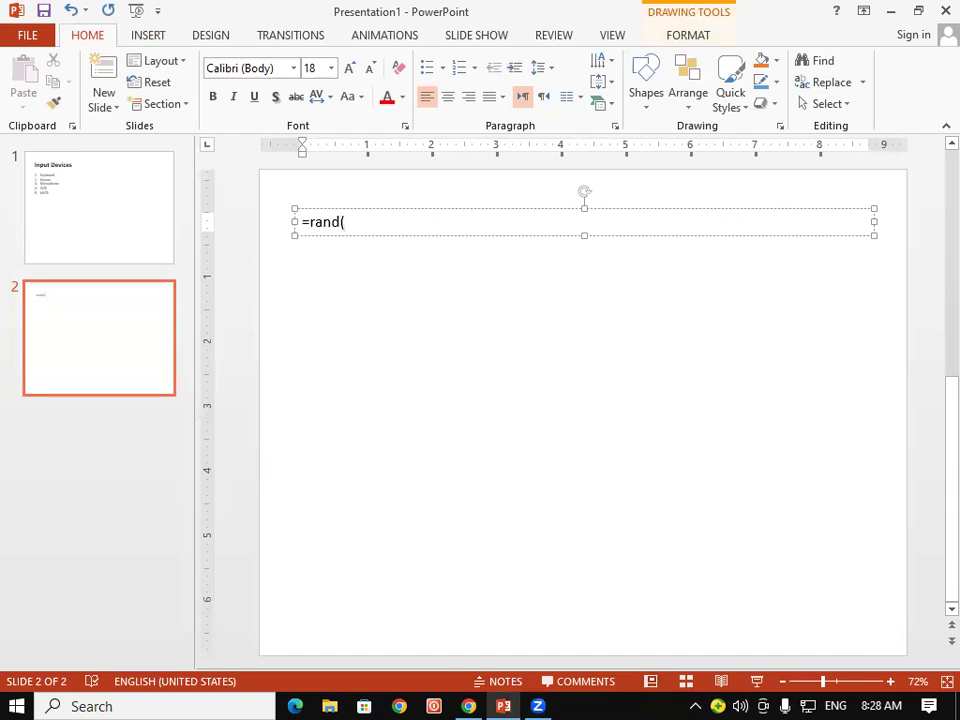
pyautogui.write('20')
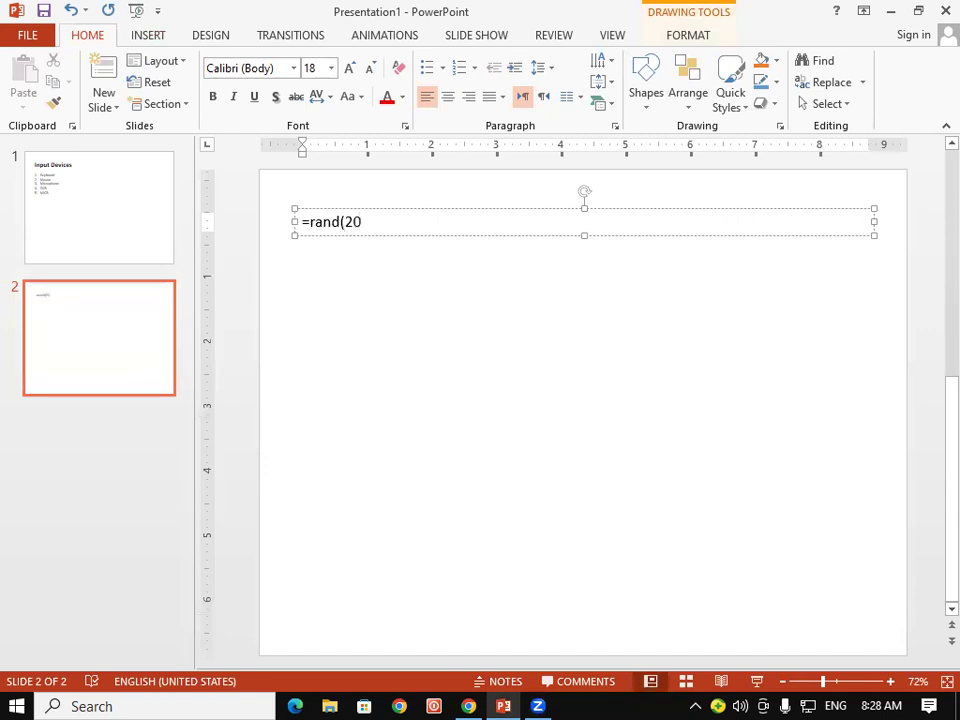
pyautogui.write(')')
pyautogui.press('Return')
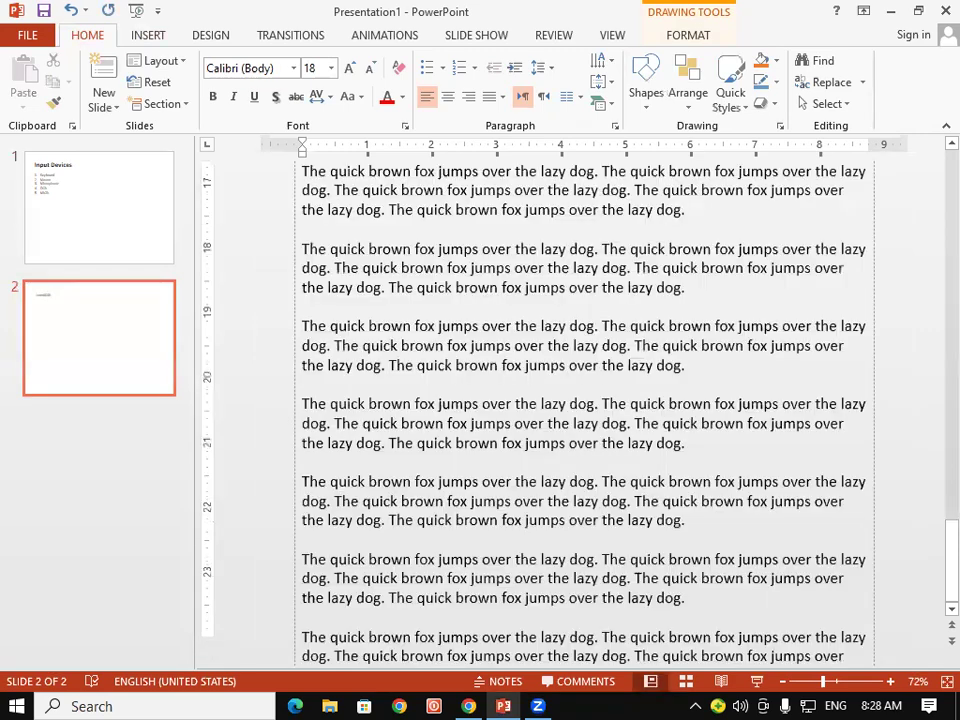
# - Return to slide 2 and sketch two column boundaries over the sample text with annotations
pyautogui.scroll(2, 608, 380)
pyautogui.scroll(2, 608, 380)
pyautogui.scroll(1, 608, 380)
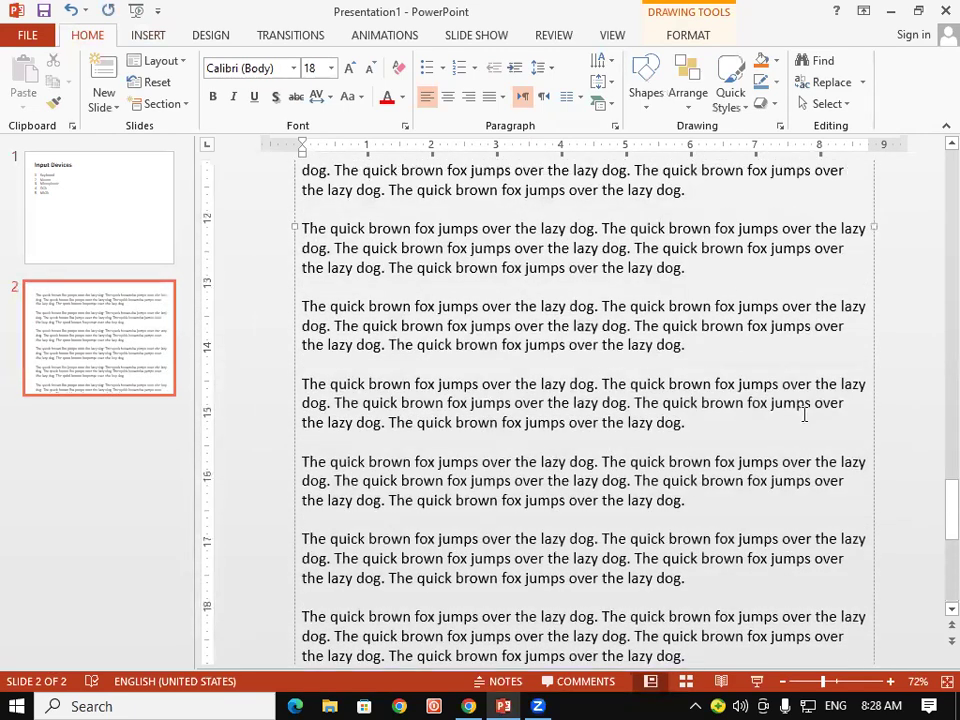
pyautogui.moveTo(930, 493); pyautogui.dragTo(926, 133)
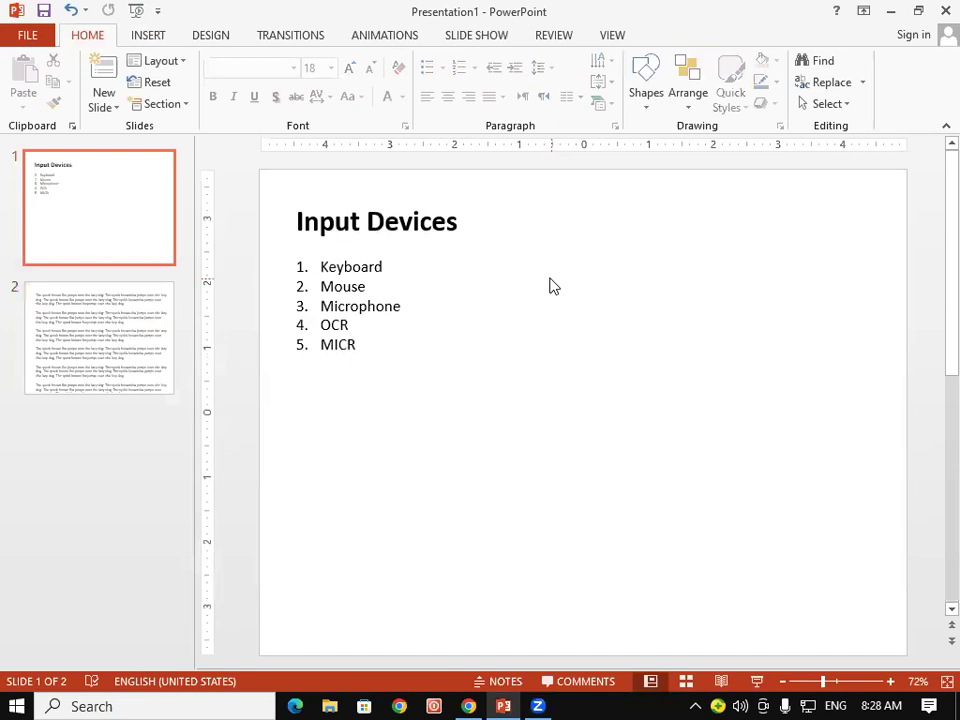
pyautogui.click(172, 337)
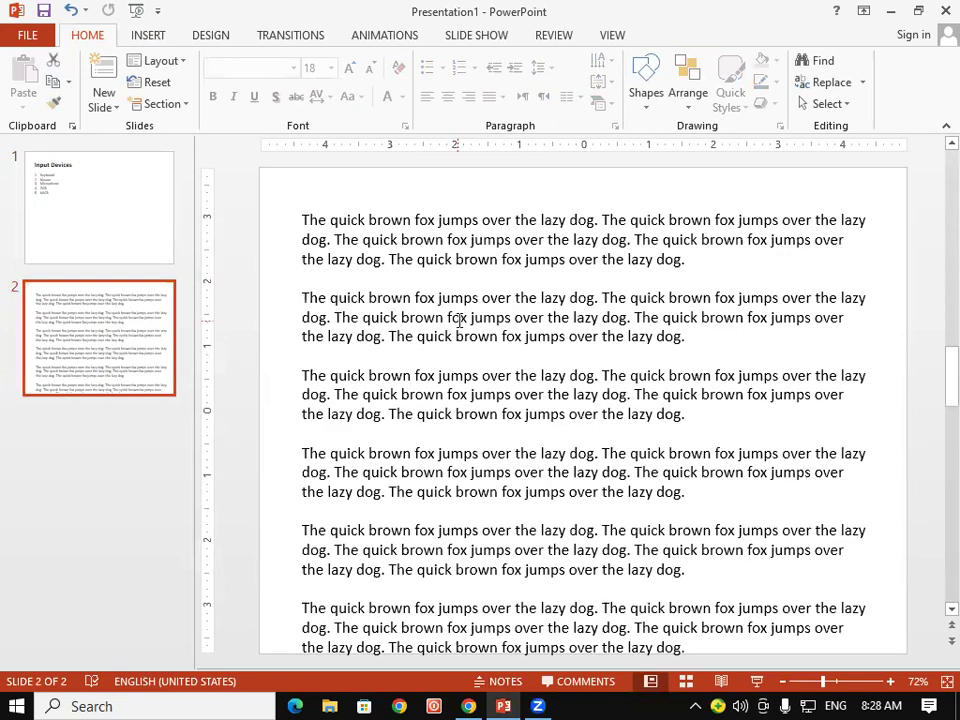
pyautogui.click(664, 698)
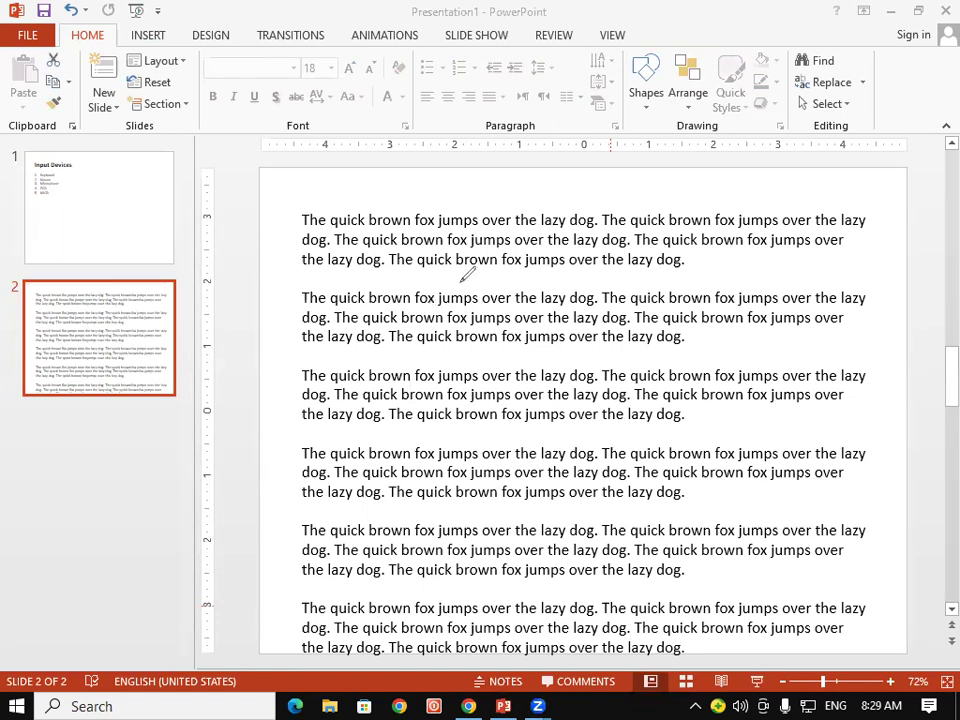
pyautogui.moveTo(521, 210); pyautogui.dragTo(538, 396)
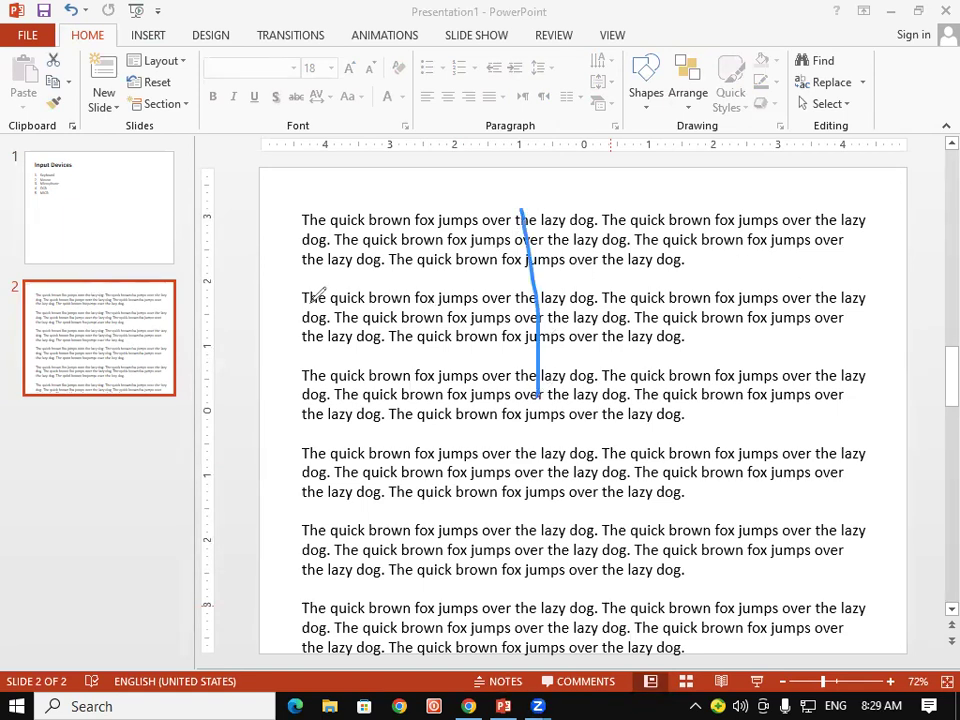
pyautogui.moveTo(581, 205); pyautogui.dragTo(590, 378)
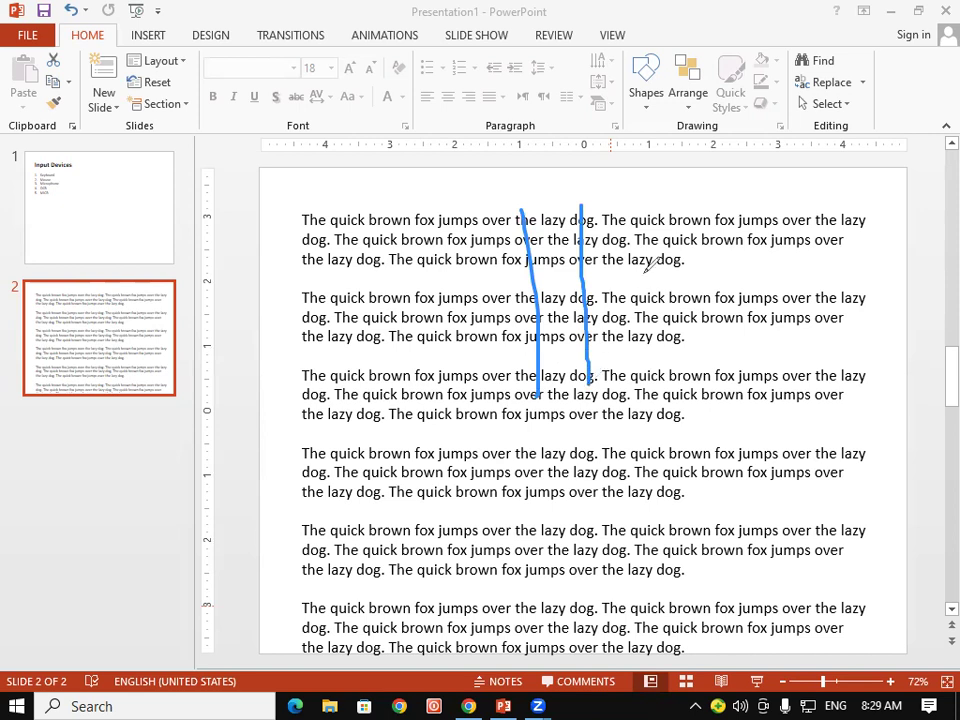
pyautogui.press('Escape')
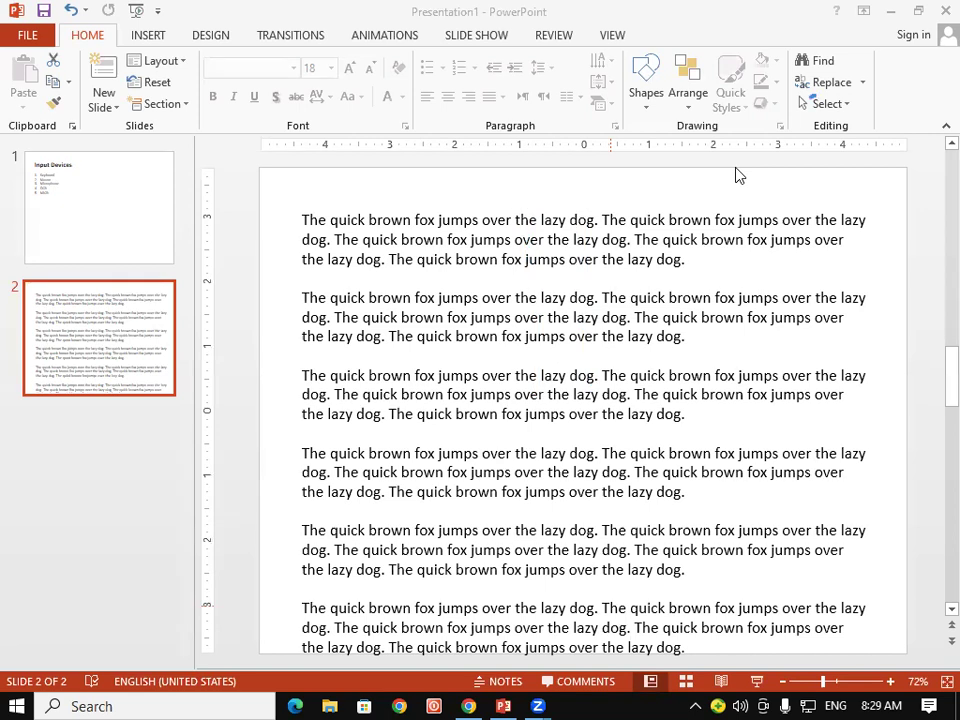
# - Split slide 2's sample text box into two columns, then into three columns
pyautogui.click(621, 216)
pyautogui.click(618, 205)
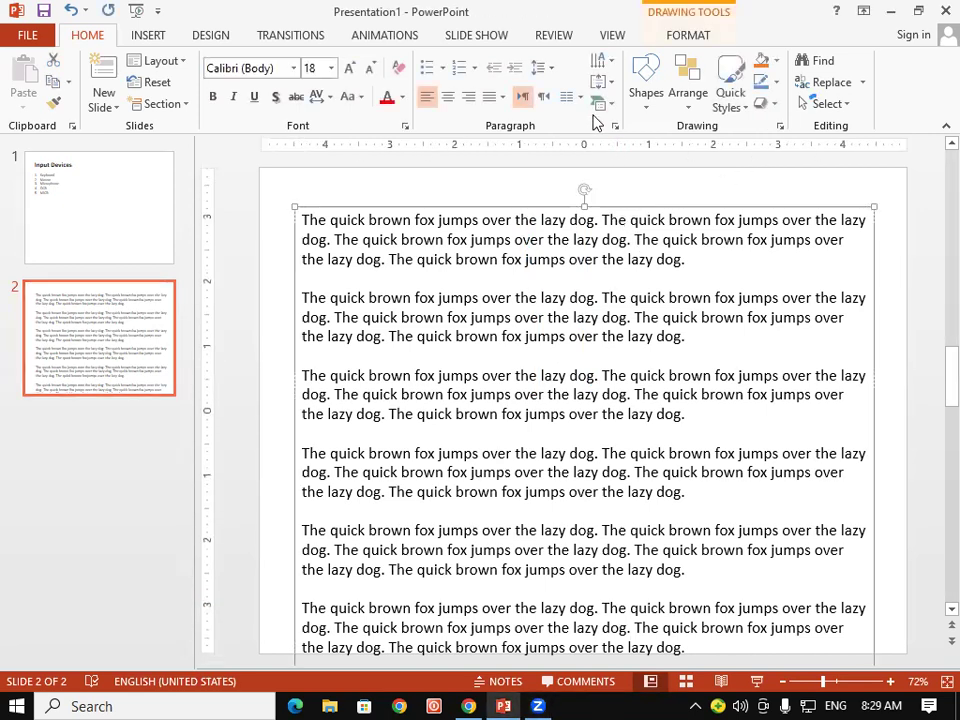
pyautogui.click(585, 105)
pyautogui.click(603, 170)
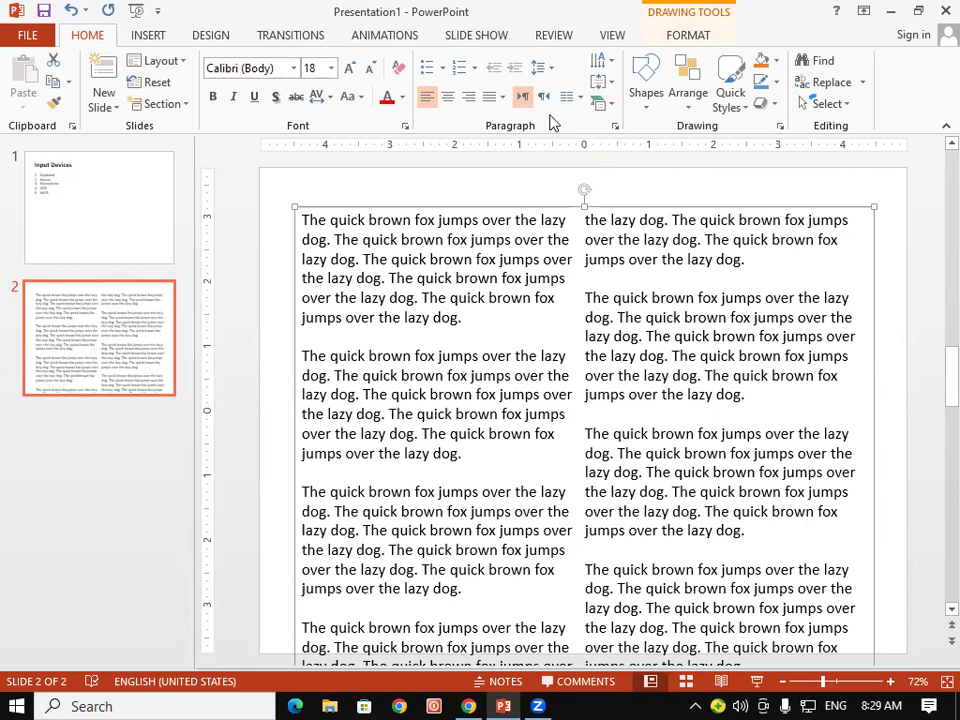
pyautogui.click(575, 97)
pyautogui.click(610, 215)
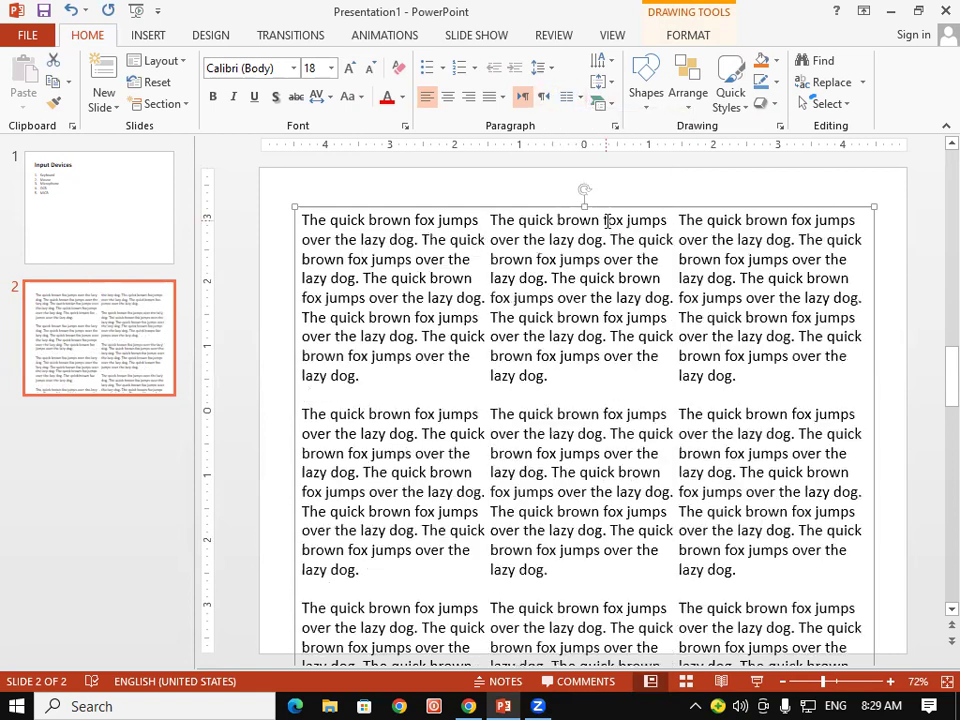
# - Select paragraphs across the three columns, reselect the text box, then go to the Input Devices slide
pyautogui.moveTo(478, 356); pyautogui.dragTo(303, 212)
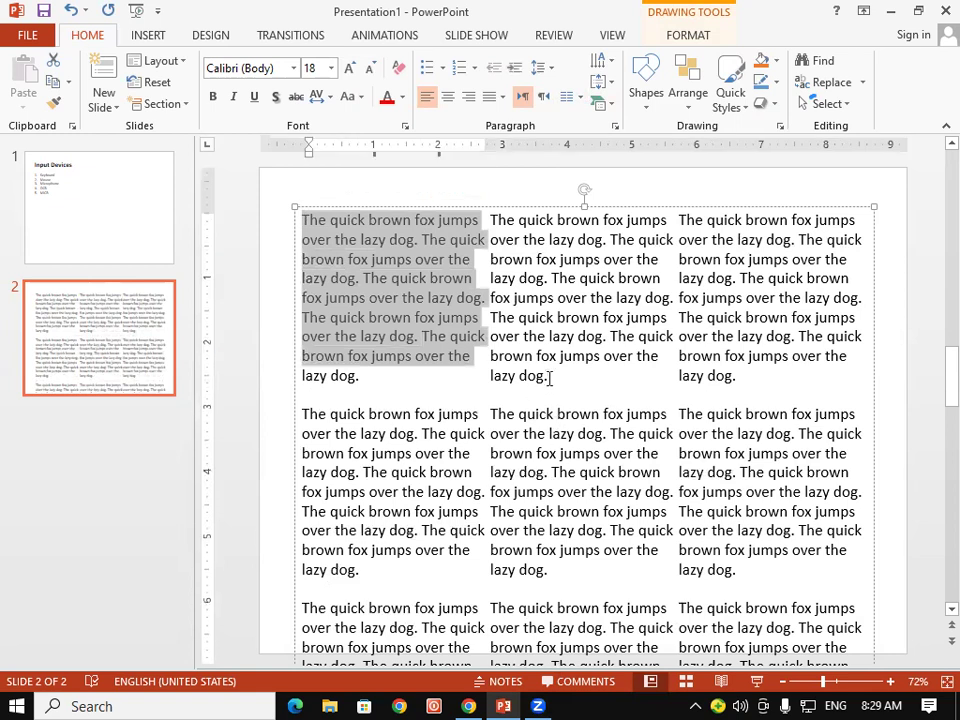
pyautogui.moveTo(551, 377); pyautogui.dragTo(438, 220)
pyautogui.moveTo(738, 376); pyautogui.dragTo(680, 219)
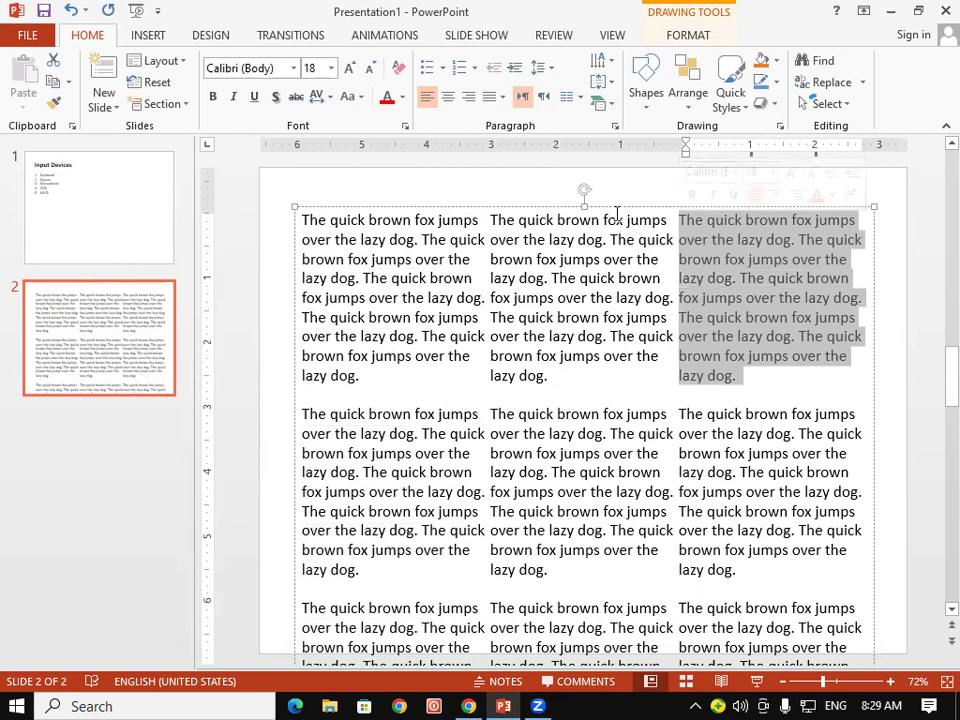
pyautogui.click(608, 202)
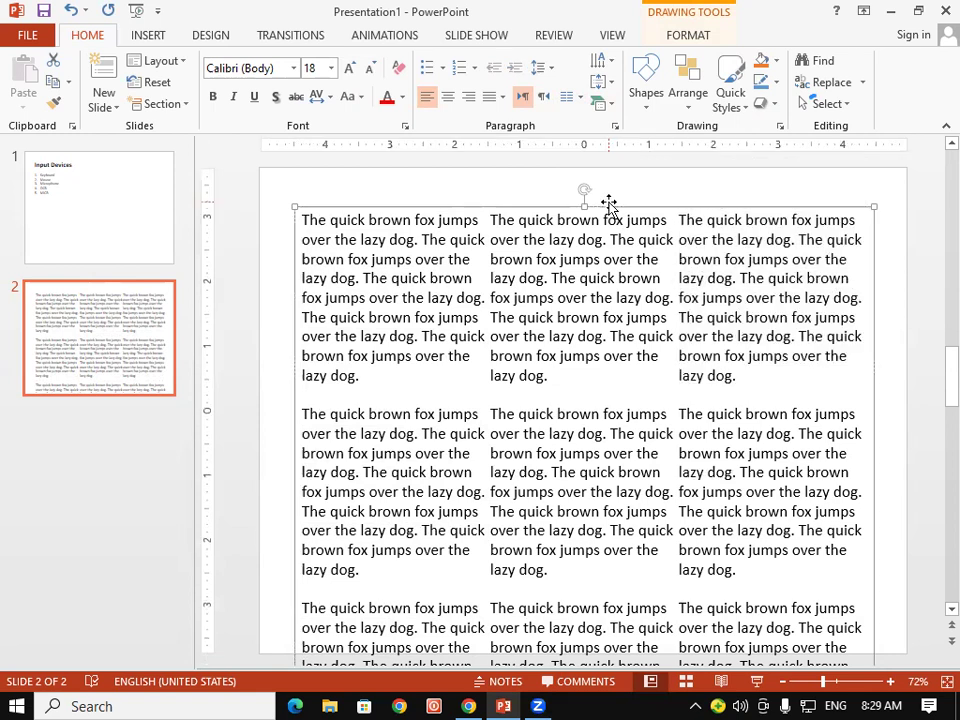
pyautogui.click(30, 210)
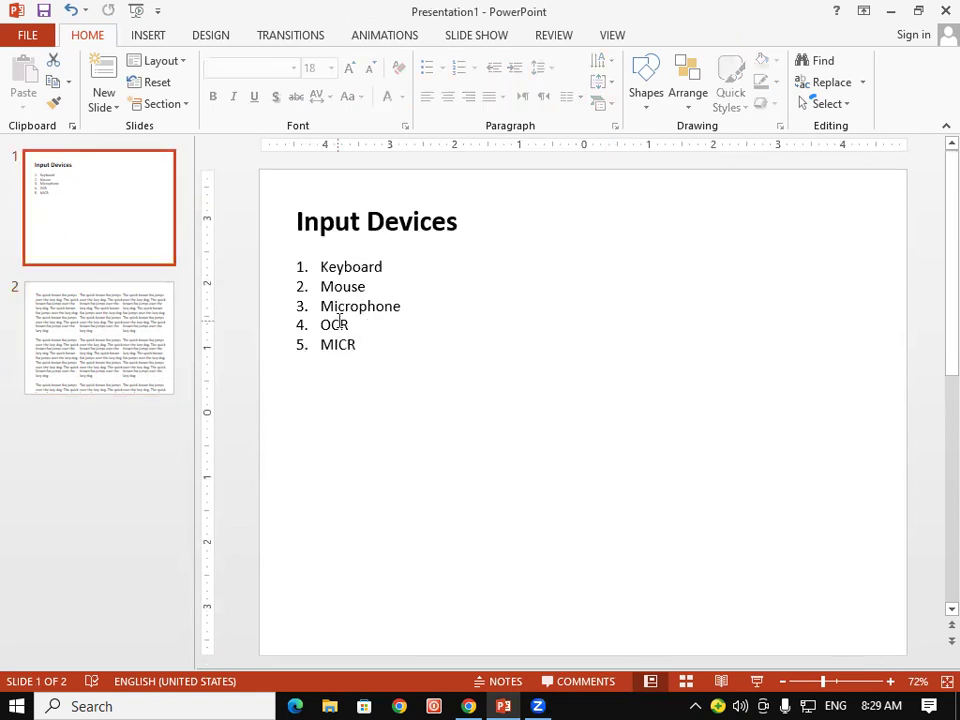
# - Move the numbered list box down slightly and sketch guide lines beside it on screen
pyautogui.click(340, 320)
pyautogui.moveTo(343, 251); pyautogui.dragTo(342, 272)
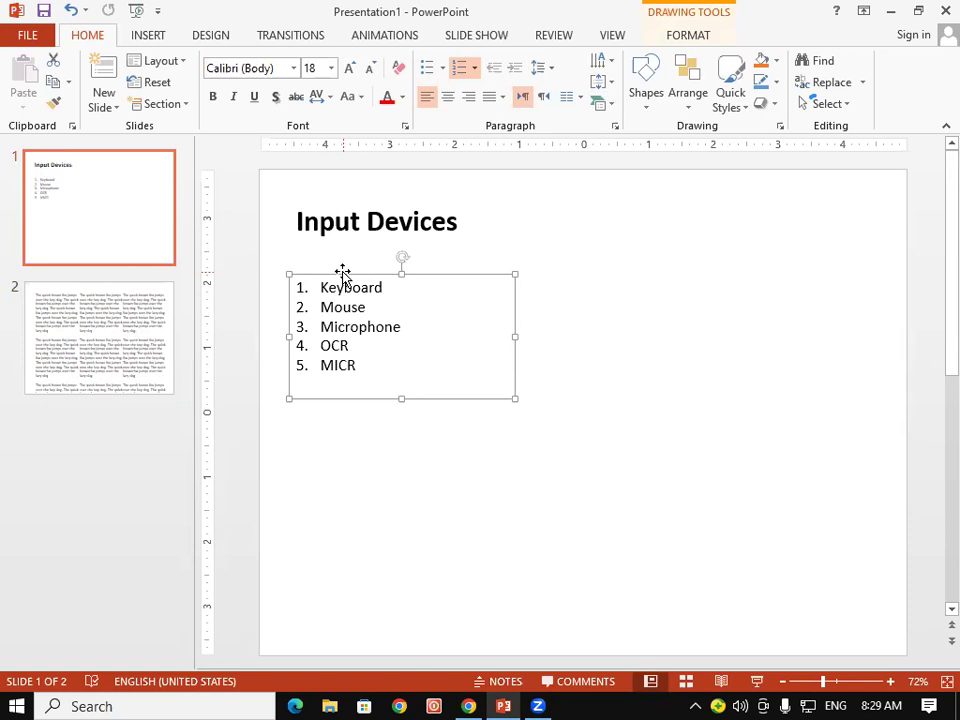
pyautogui.click(602, 621)
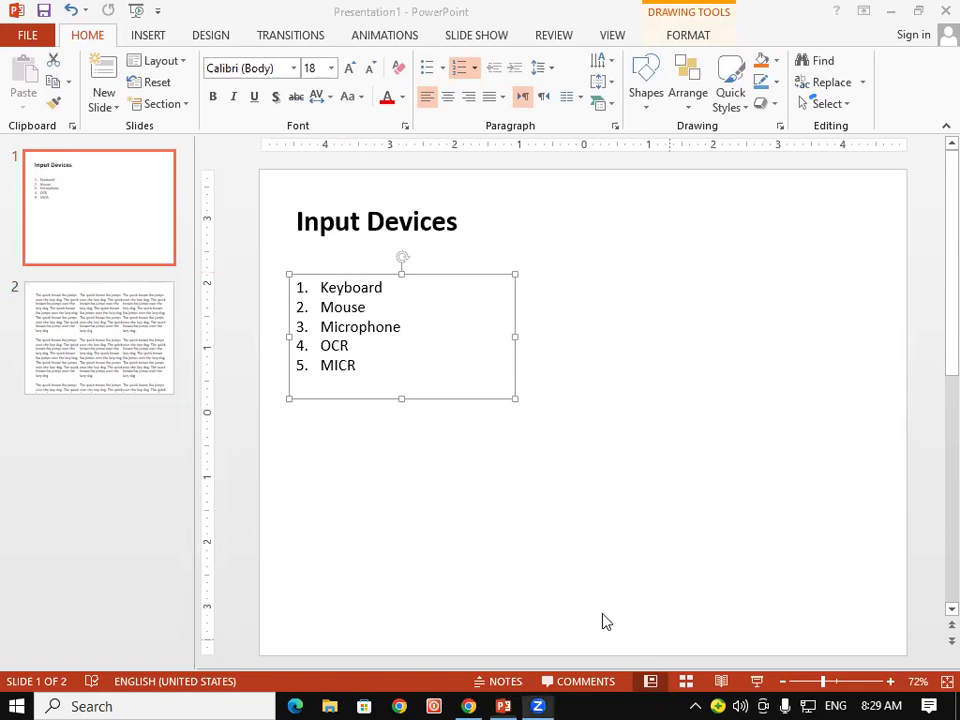
pyautogui.moveTo(628, 409); pyautogui.dragTo(616, 320)
pyautogui.moveTo(659, 482); pyautogui.dragTo(544, 492)
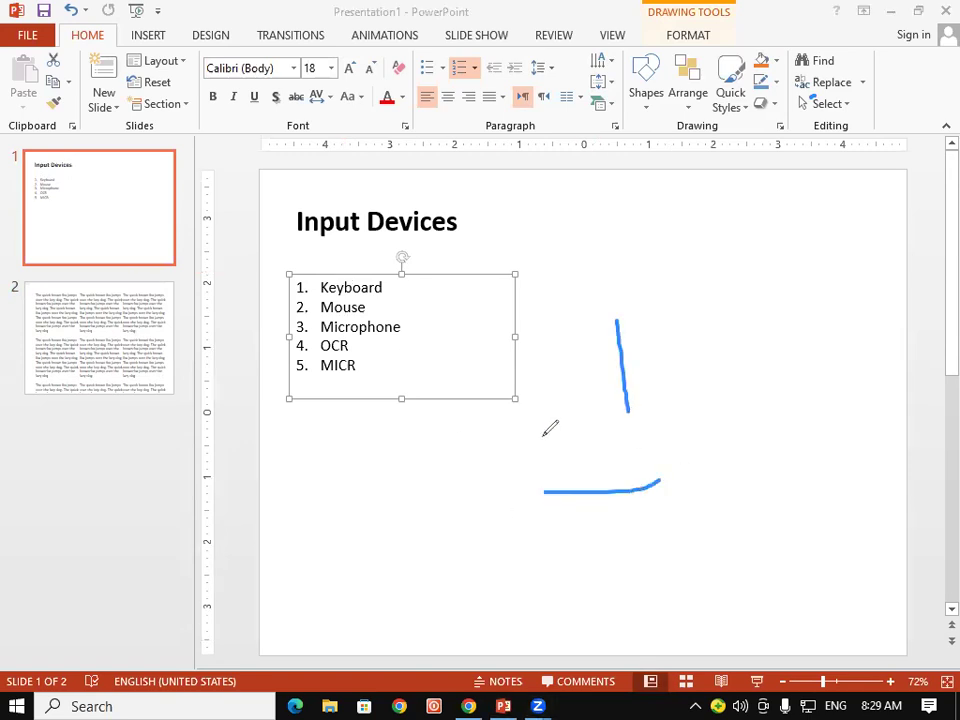
pyautogui.moveTo(531, 392); pyautogui.dragTo(532, 309)
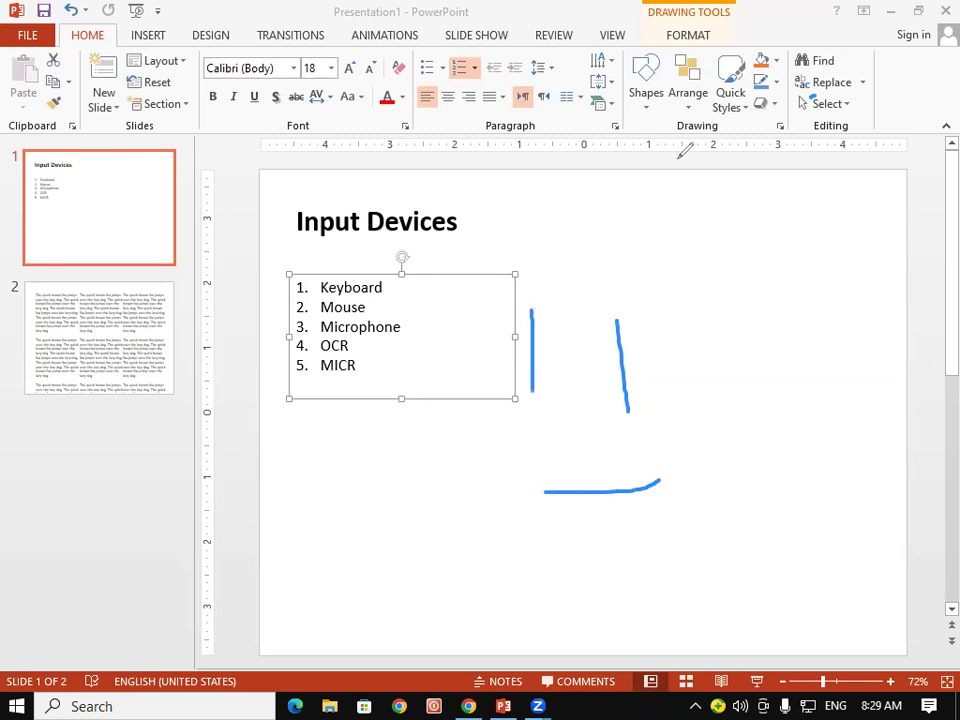
# - Rotate the Input Devices list text 90° and shift the box left
pyautogui.click(603, 63)
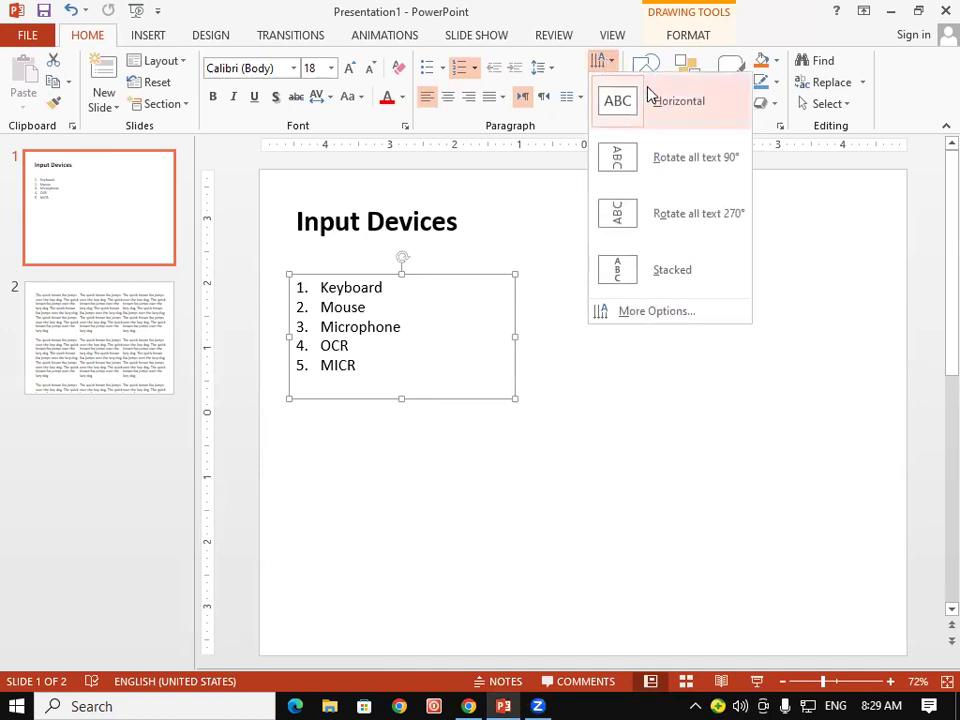
pyautogui.click(660, 165)
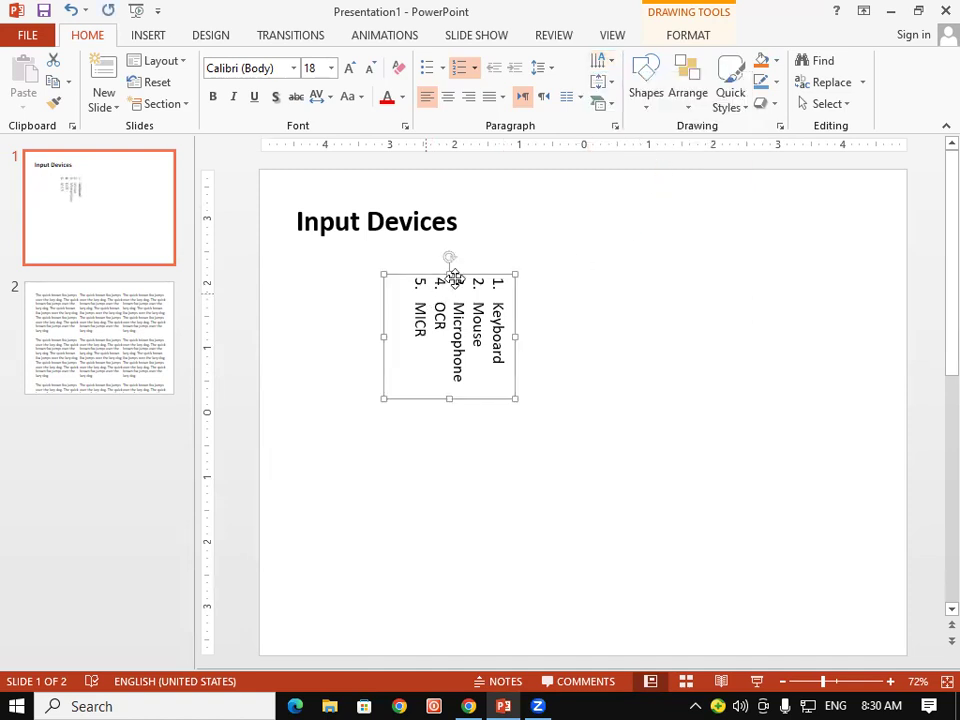
pyautogui.moveTo(448, 264); pyautogui.dragTo(372, 258)
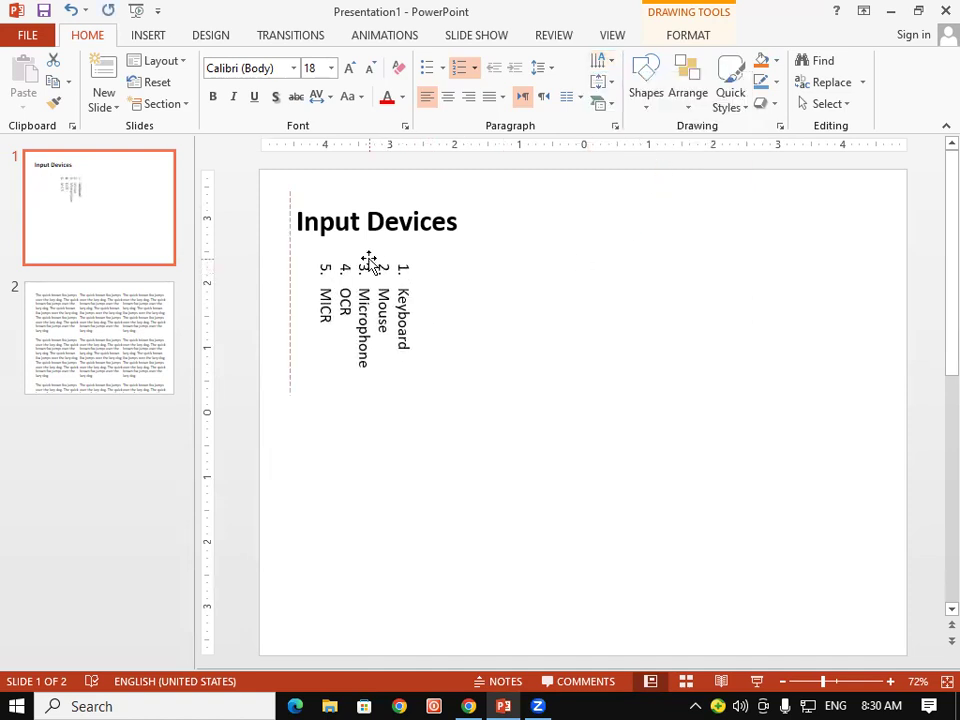
pyautogui.click(505, 345)
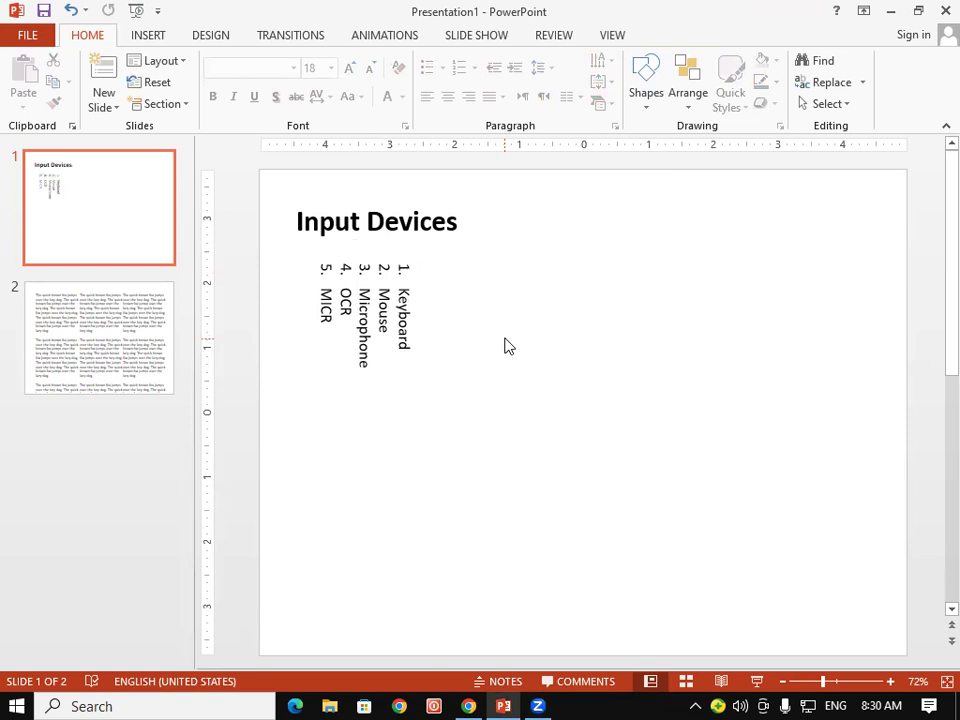
# - Preview the slide show up to slide 2, then reselect the rotated list
pyautogui.press('F5')
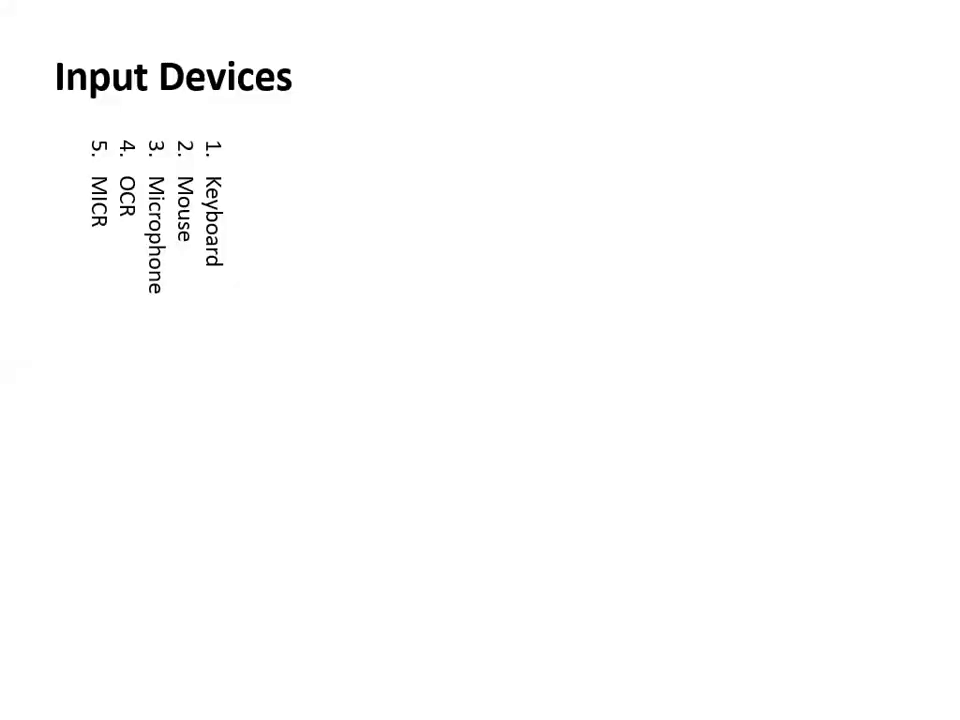
pyautogui.press('Right')
pyautogui.press('Escape')
pyautogui.click(116, 213)
pyautogui.click(380, 258)
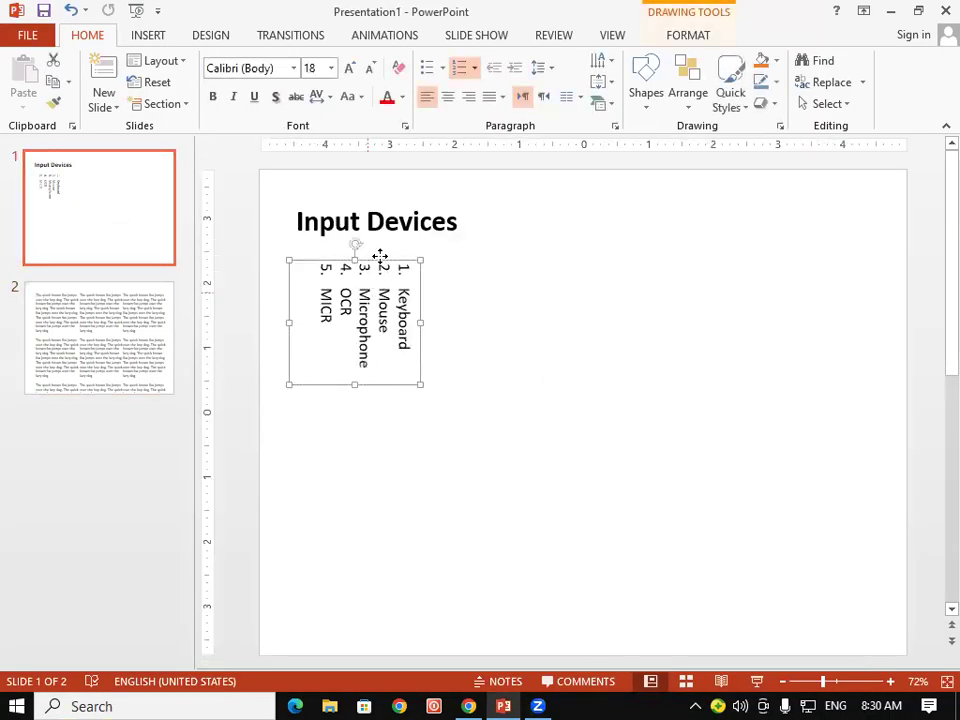
# - Rotate the Input Devices list text 270°, then undo the text direction change
pyautogui.click(600, 62)
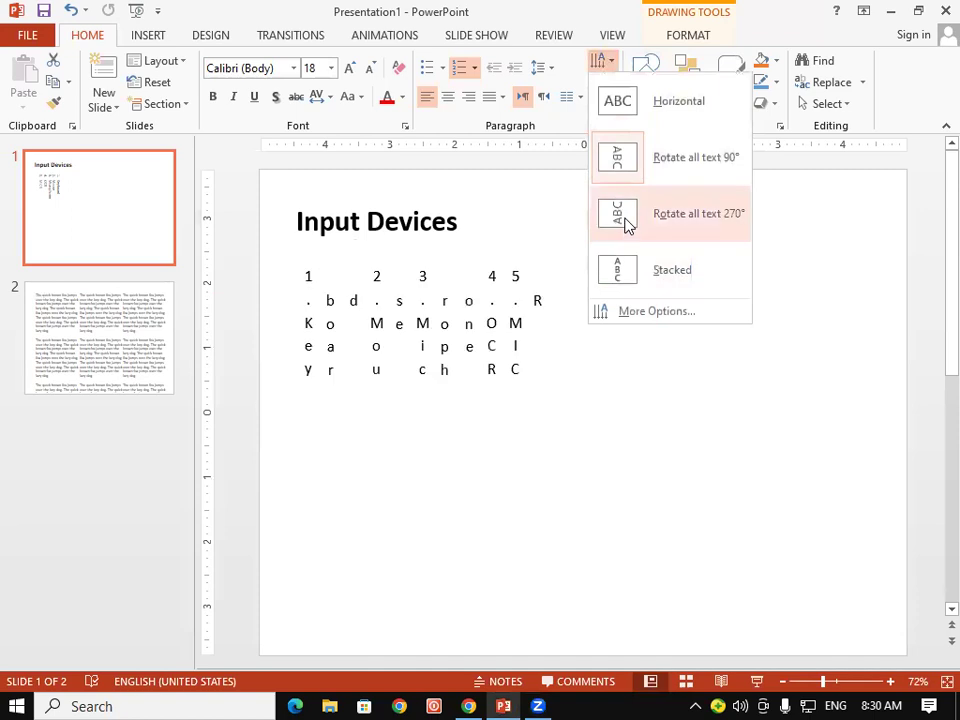
pyautogui.click(627, 224)
pyautogui.click(527, 440)
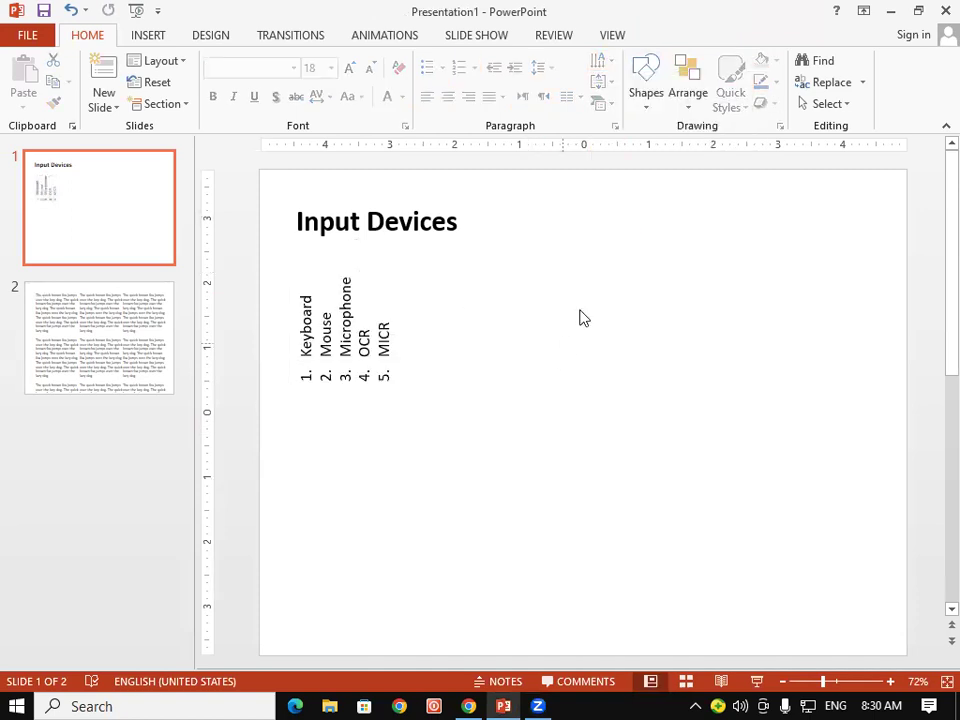
pyautogui.click(376, 372)
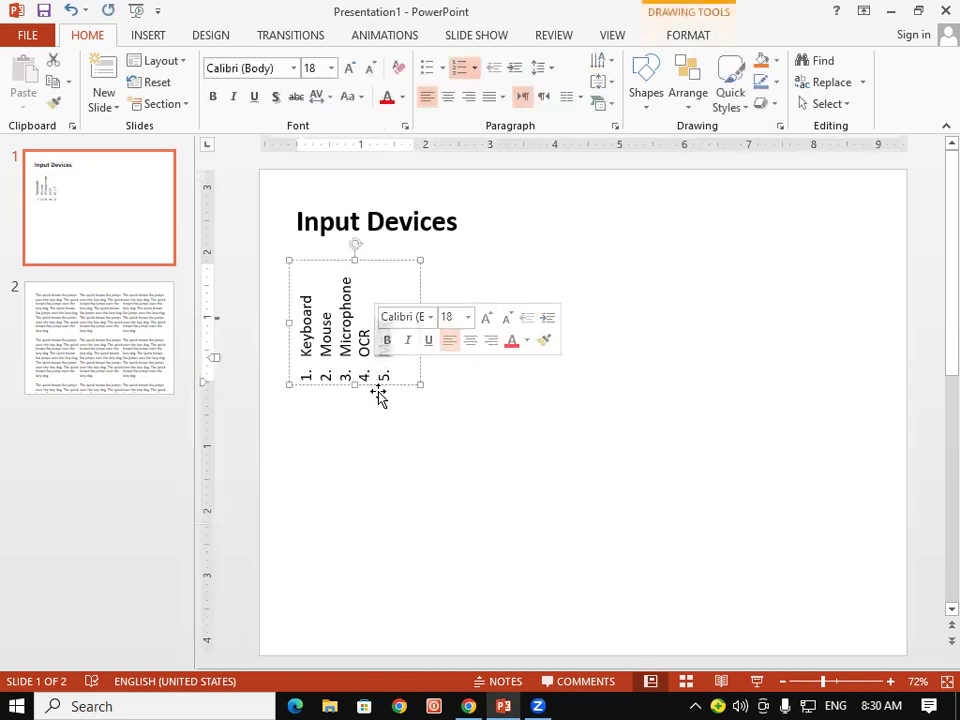
pyautogui.click(379, 384)
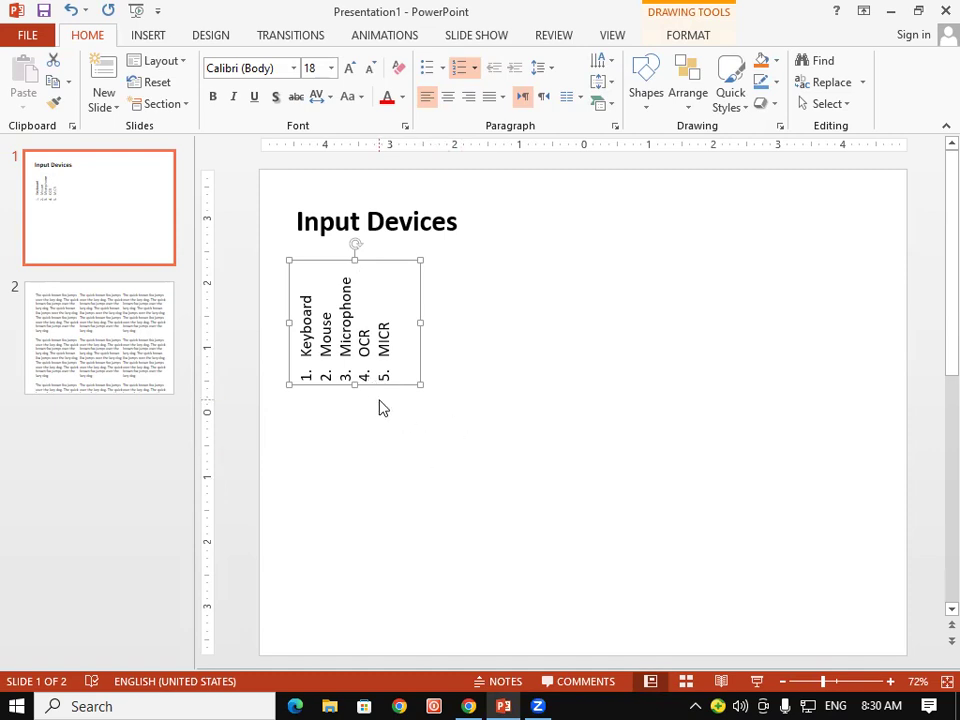
pyautogui.hotkey('ctrl', 'z')
pyautogui.hotkey('ctrl', 'z')
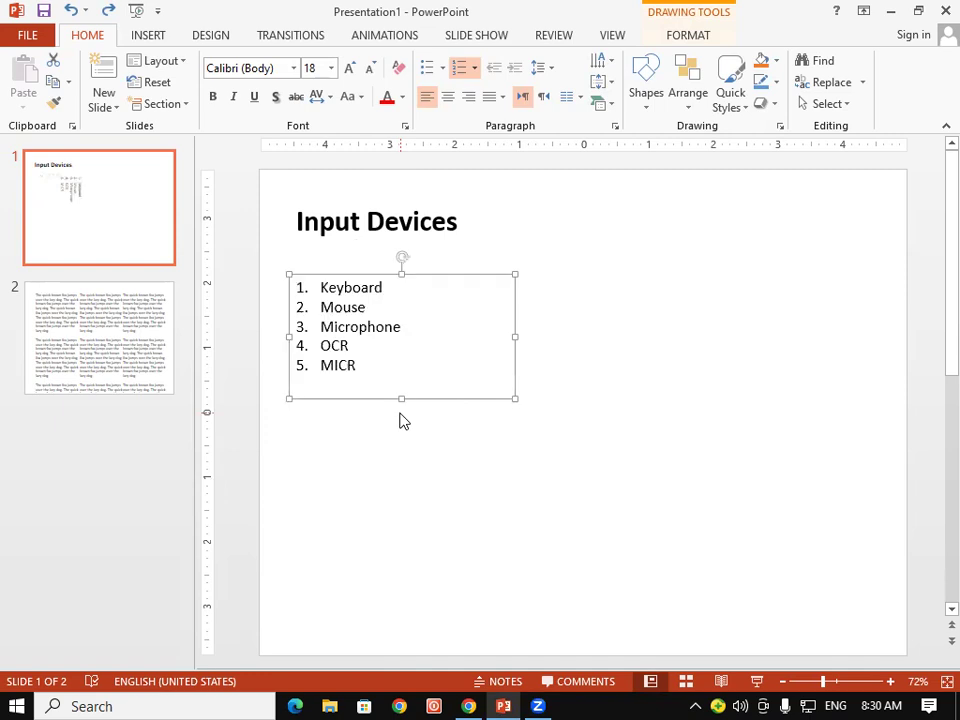
# - Draw a rectangle covering most of the Input Devices slide and set its fill to No Fill
pyautogui.click(418, 443)
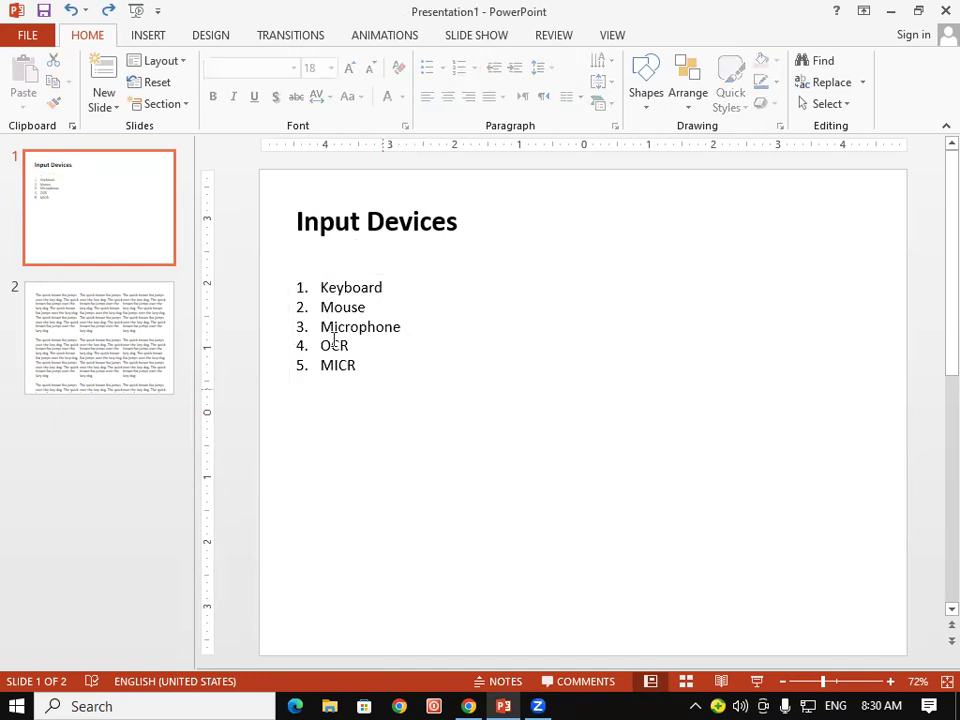
pyautogui.click(145, 35)
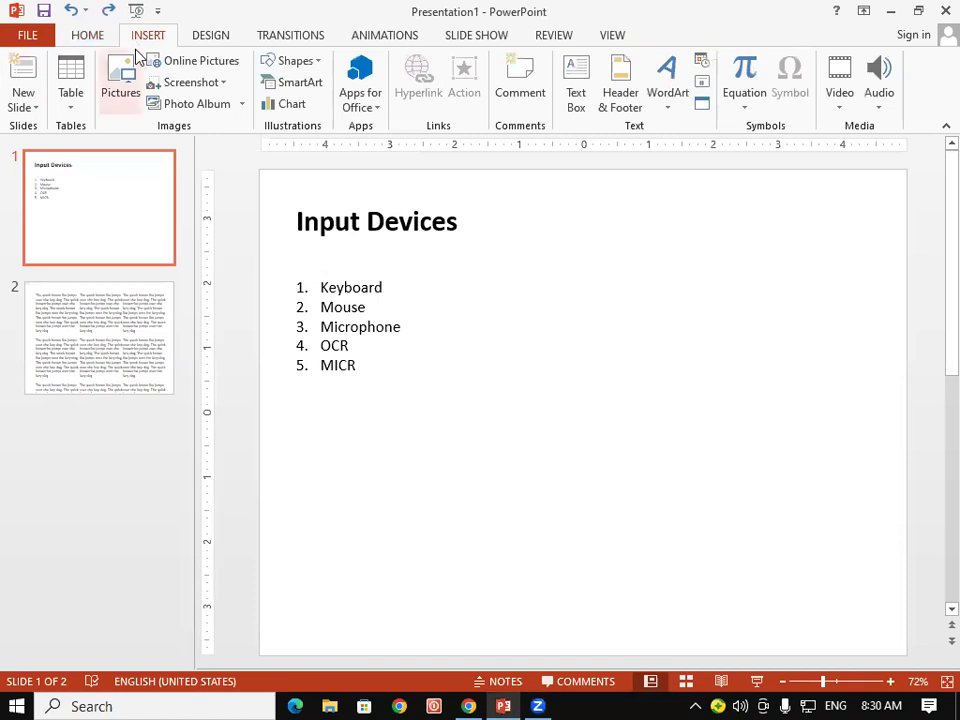
pyautogui.click(310, 61)
pyautogui.click(322, 102)
pyautogui.moveTo(290, 201)
pyautogui.mouseDown()
pyautogui.moveTo(766, 599)
pyautogui.moveTo(888, 621)
pyautogui.mouseUp()
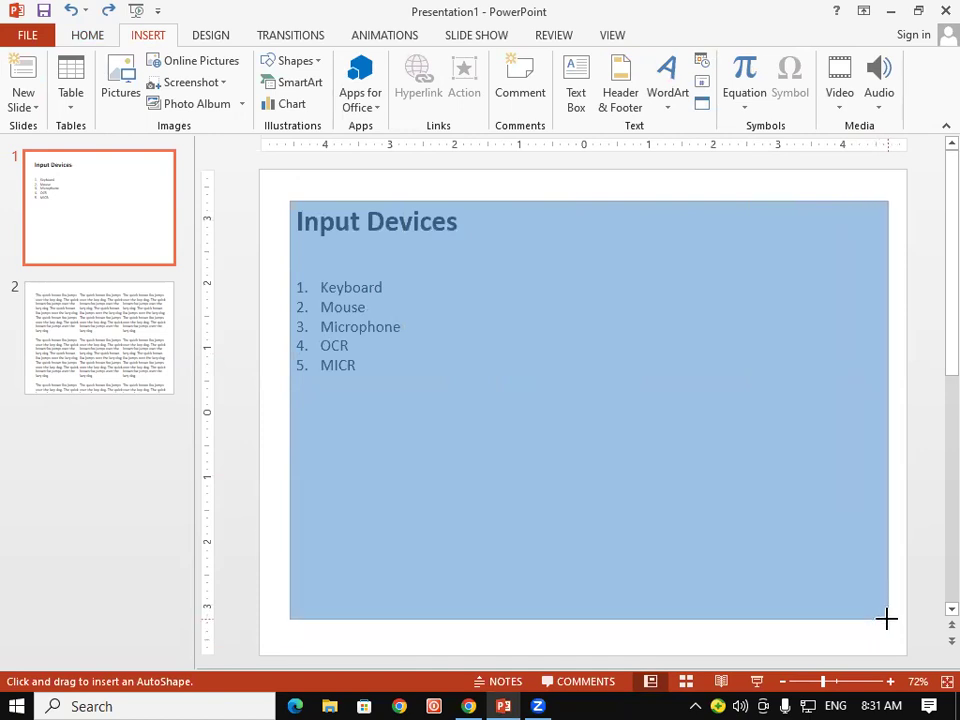
pyautogui.moveTo(888, 621); pyautogui.dragTo(879, 620)
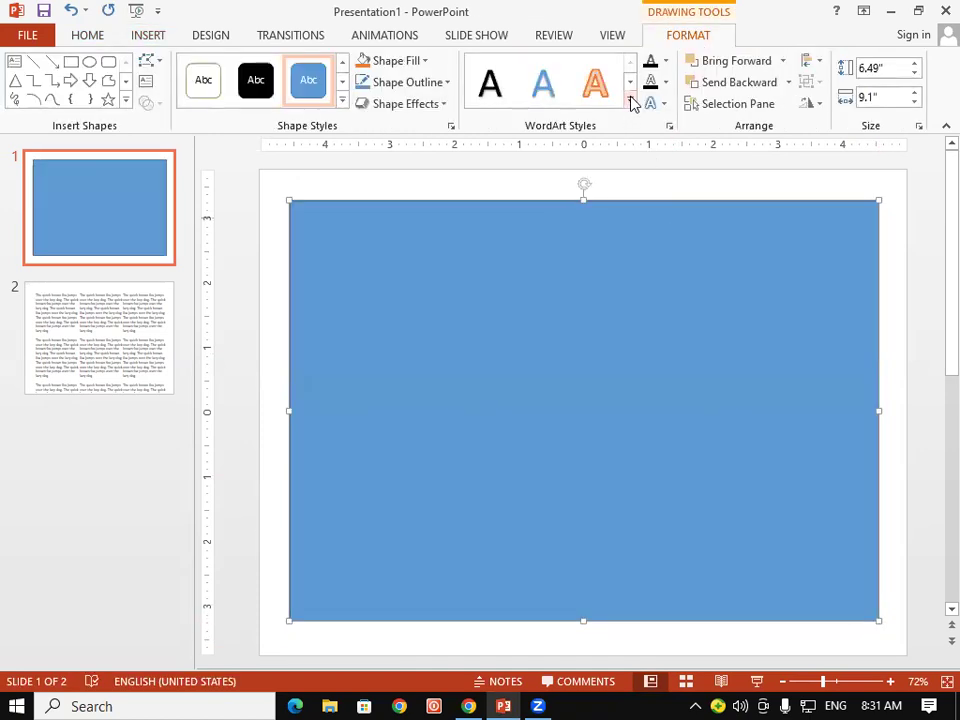
pyautogui.click(425, 61)
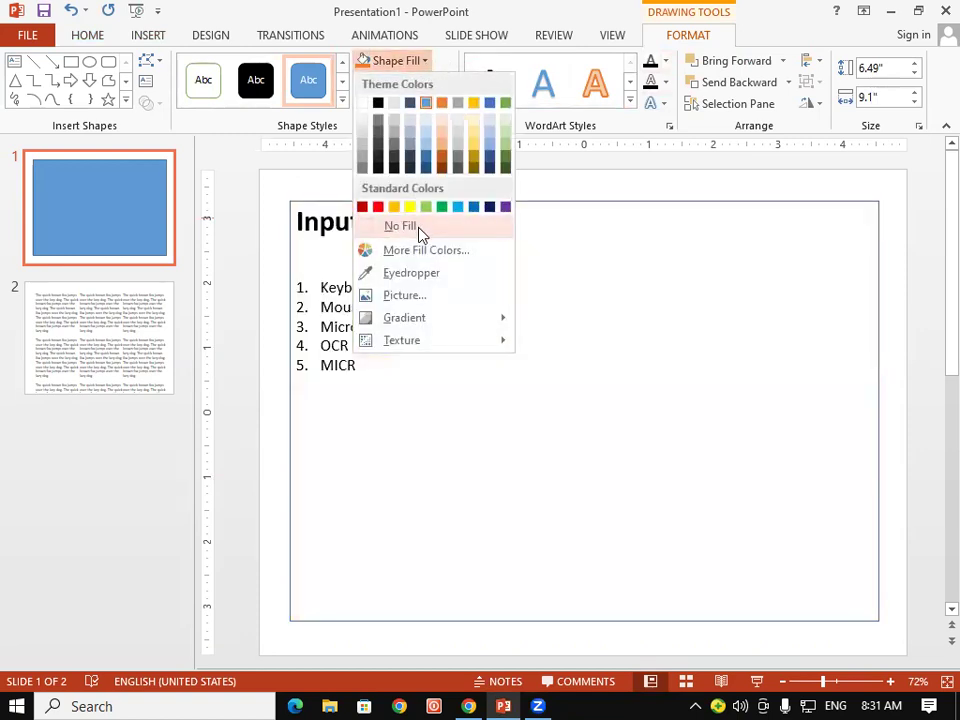
pyautogui.click(418, 228)
pyautogui.click(506, 195)
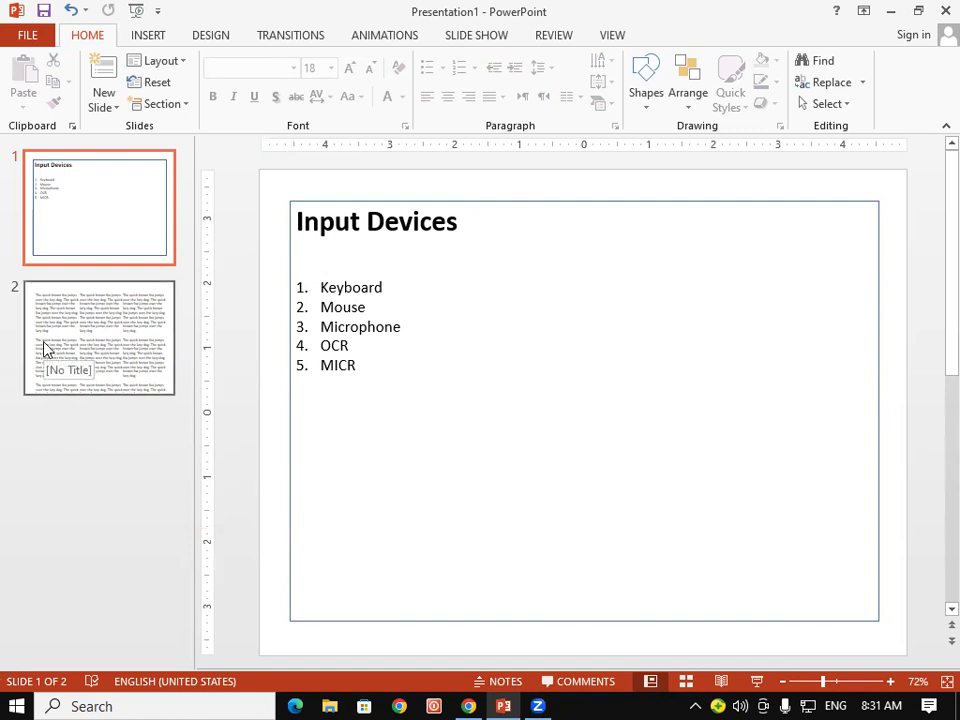
# - Draw a text box right of the list and type the presenter's name
pyautogui.click(149, 35)
pyautogui.click(574, 92)
pyautogui.moveTo(515, 287)
pyautogui.mouseDown()
pyautogui.moveTo(806, 467)
pyautogui.moveTo(814, 430)
pyautogui.mouseUp()
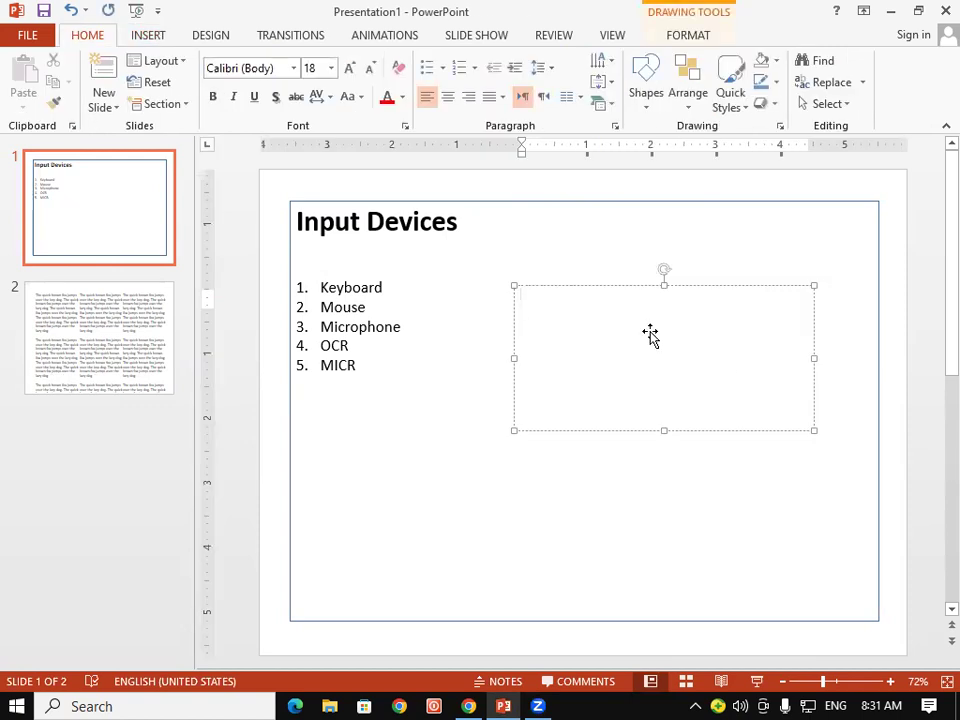
pyautogui.write('Gayatri')
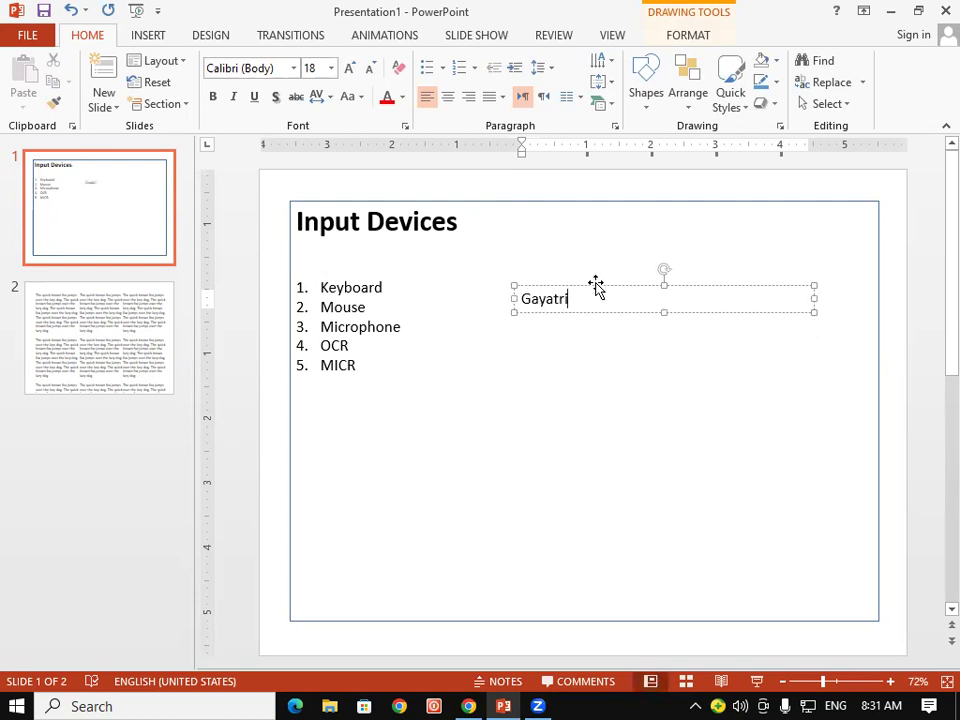
# - Narrow the name box to fit and rotate its text 90°
pyautogui.click(596, 286)
pyautogui.click(555, 399)
pyautogui.click(546, 287)
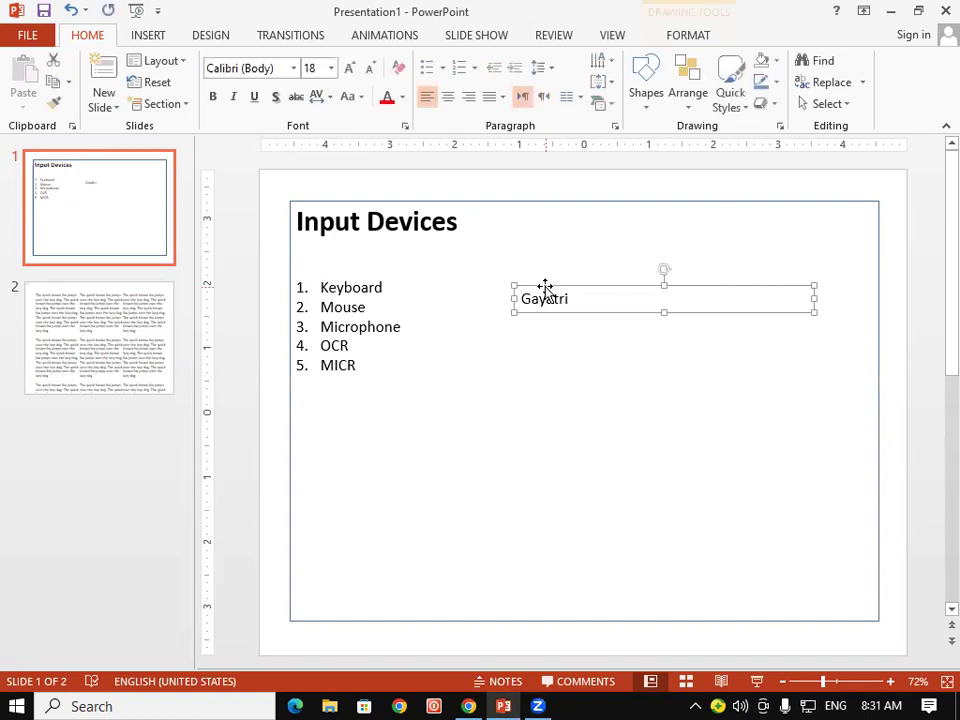
pyautogui.moveTo(815, 298); pyautogui.dragTo(641, 298)
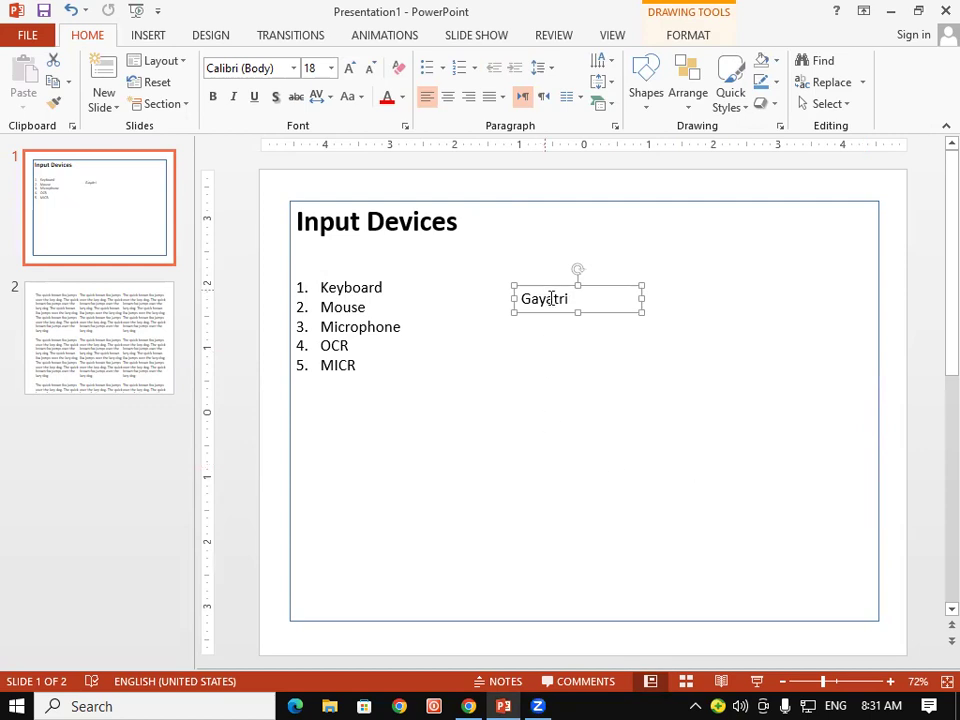
pyautogui.click(605, 62)
pyautogui.click(648, 188)
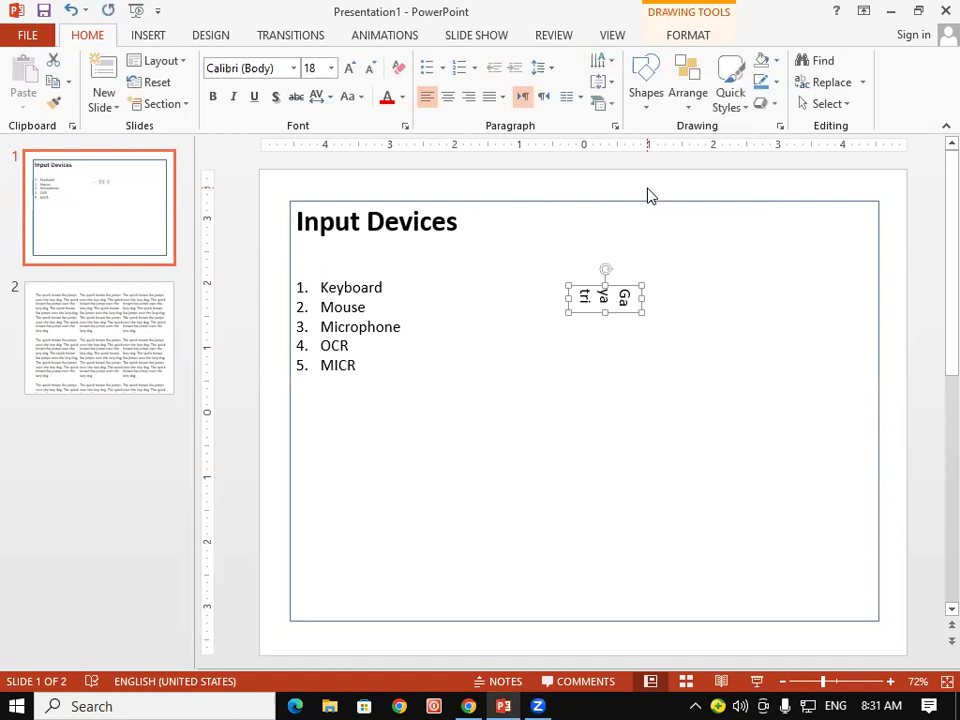
# - Move the vertical name box down to the slide's lower-right edge
pyautogui.moveTo(607, 320); pyautogui.dragTo(609, 392)
pyautogui.moveTo(641, 328); pyautogui.dragTo(909, 572)
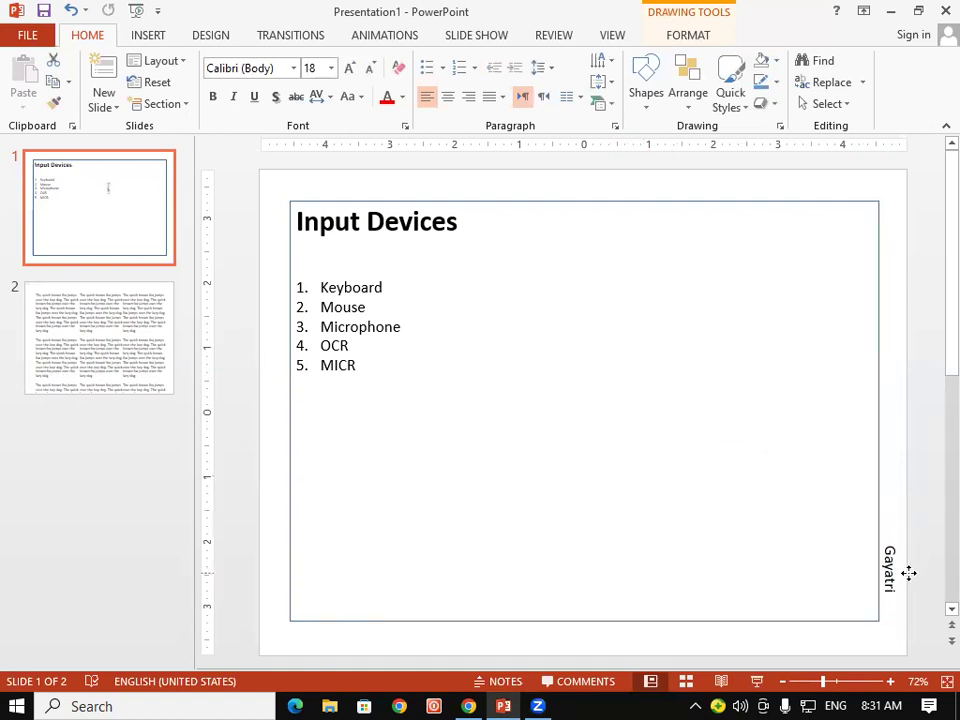
pyautogui.click(789, 475)
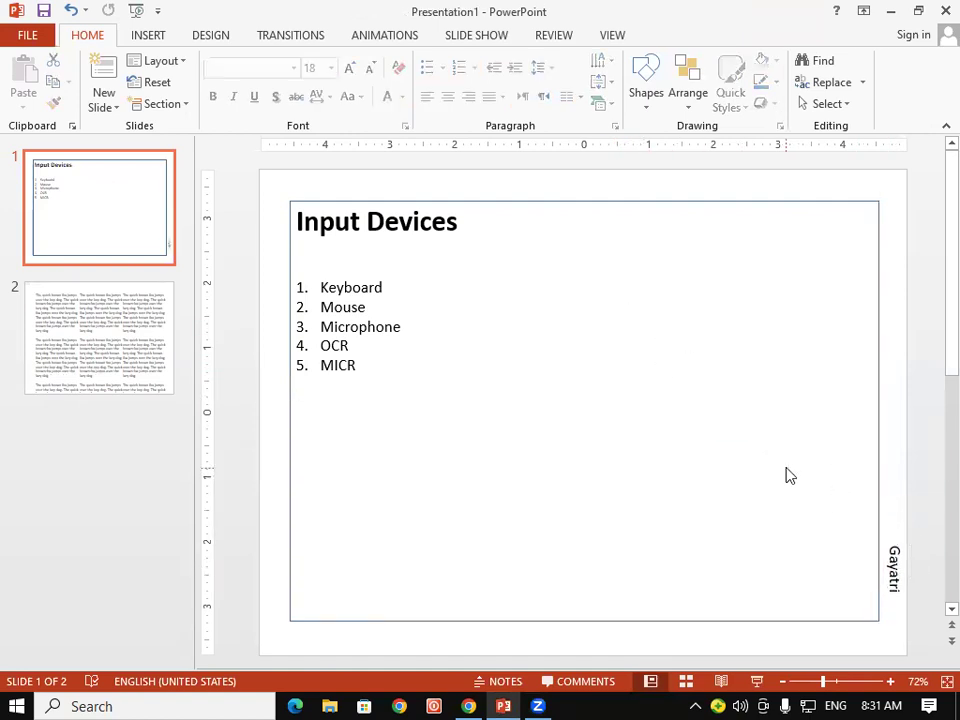
# - Preview the slide show, then drag the name label to the slide's lower middle
pyautogui.press('F5')
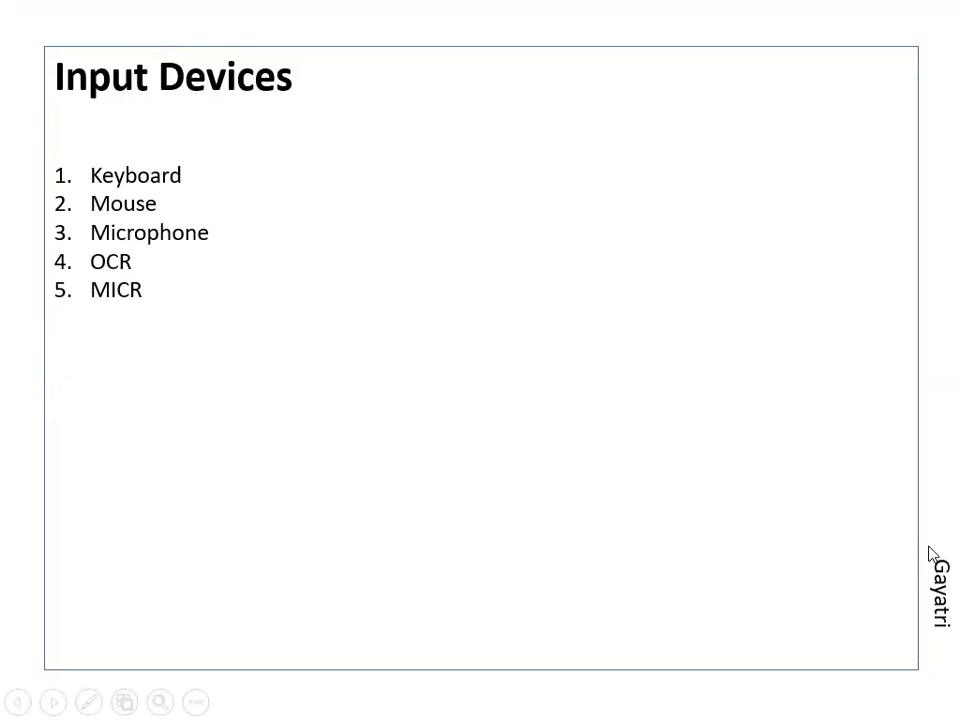
pyautogui.press('Escape')
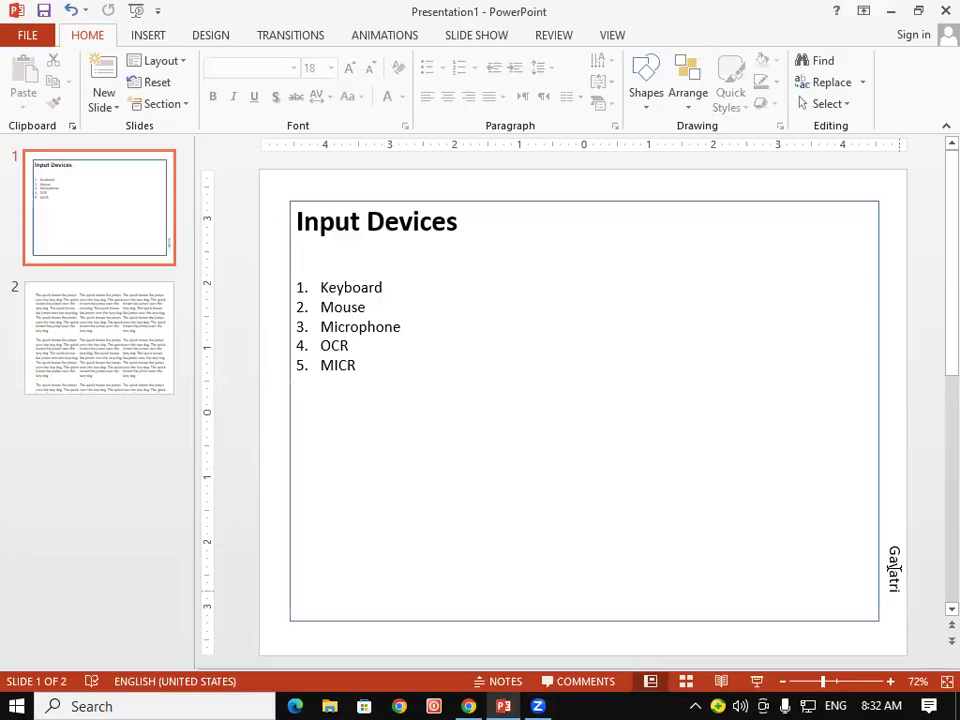
pyautogui.click(890, 565)
pyautogui.moveTo(721, 511); pyautogui.dragTo(519, 484)
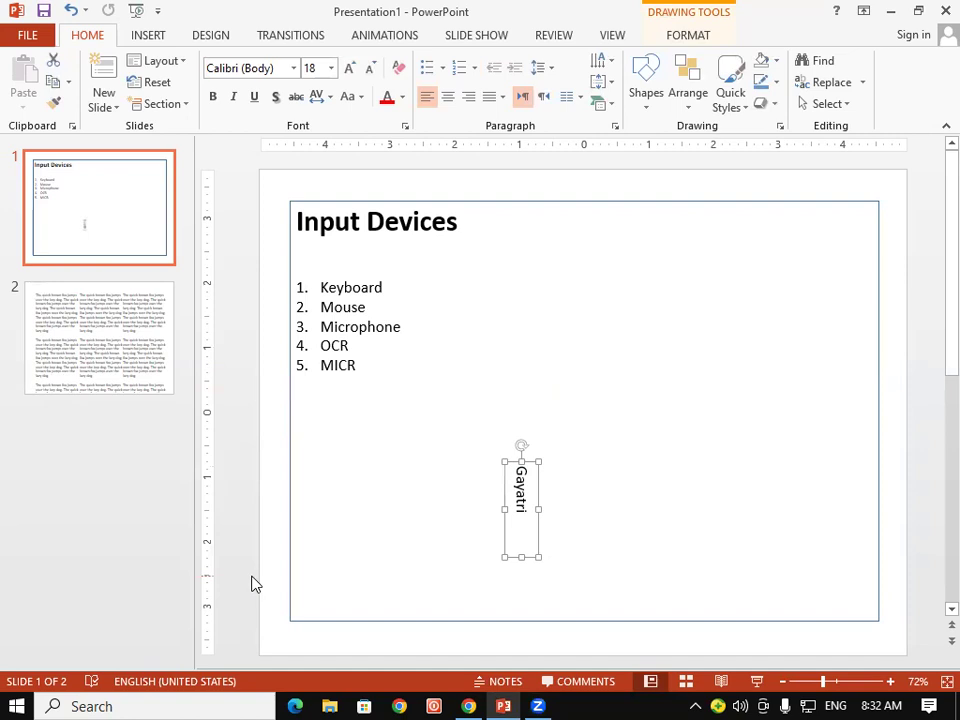
# - Rotate the name text 270°, place it at the slide's lower-left edge, and preview with F5
pyautogui.click(614, 42)
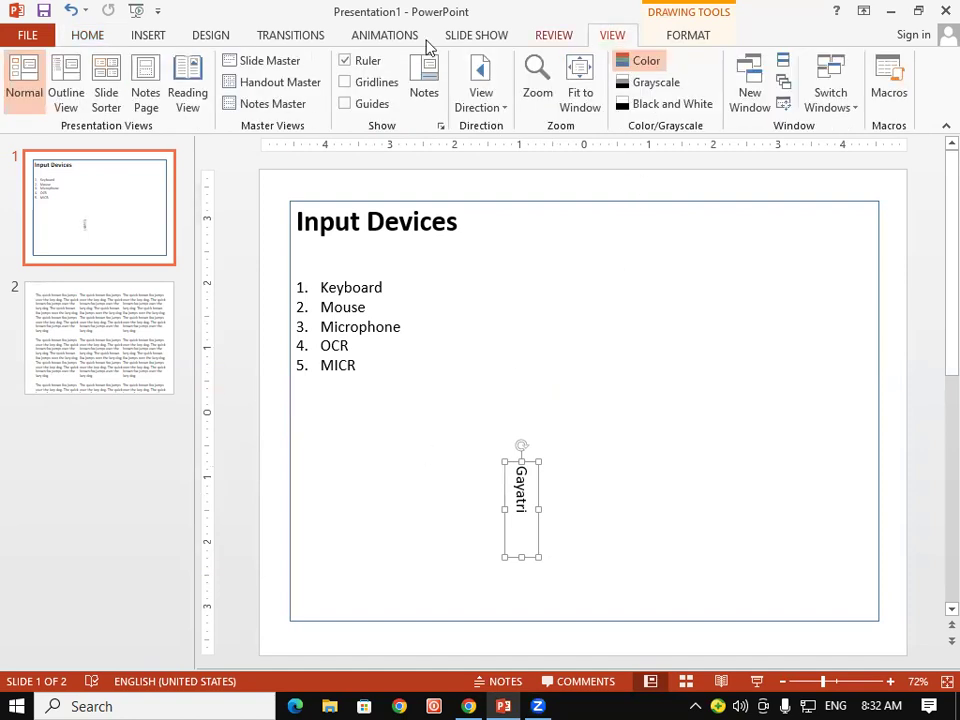
pyautogui.click(87, 38)
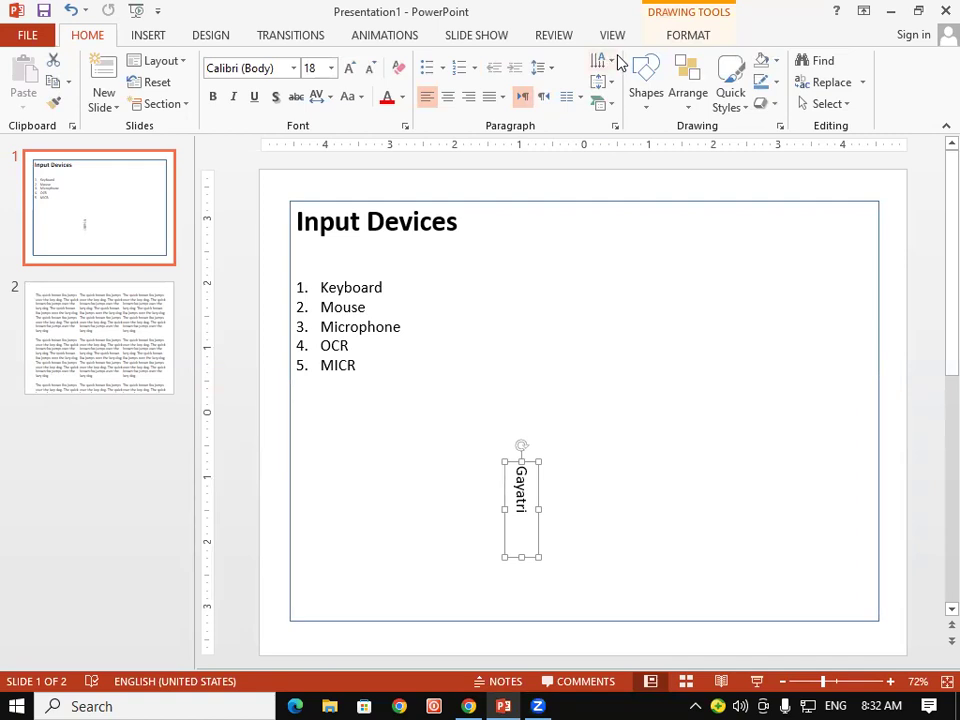
pyautogui.click(601, 61)
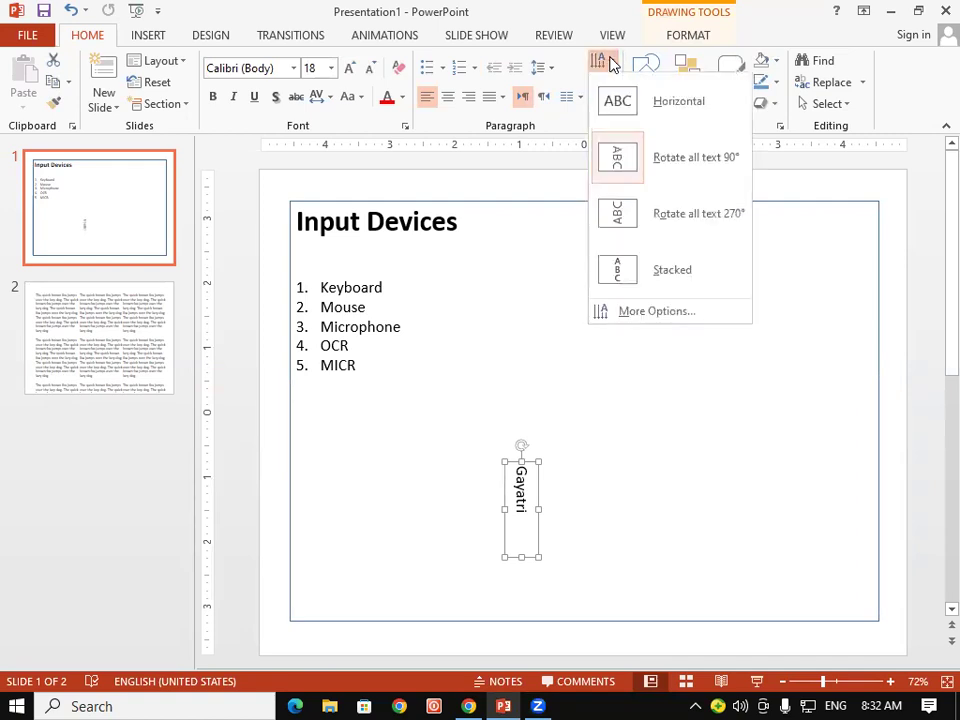
pyautogui.click(648, 225)
pyautogui.moveTo(542, 490); pyautogui.dragTo(286, 507)
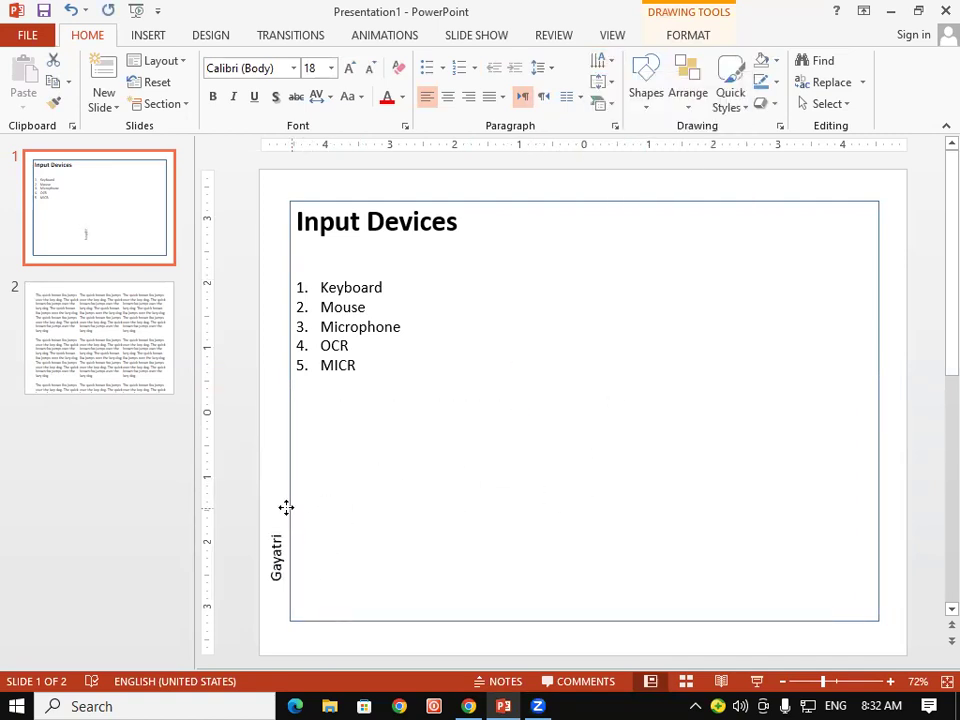
pyautogui.click(367, 525)
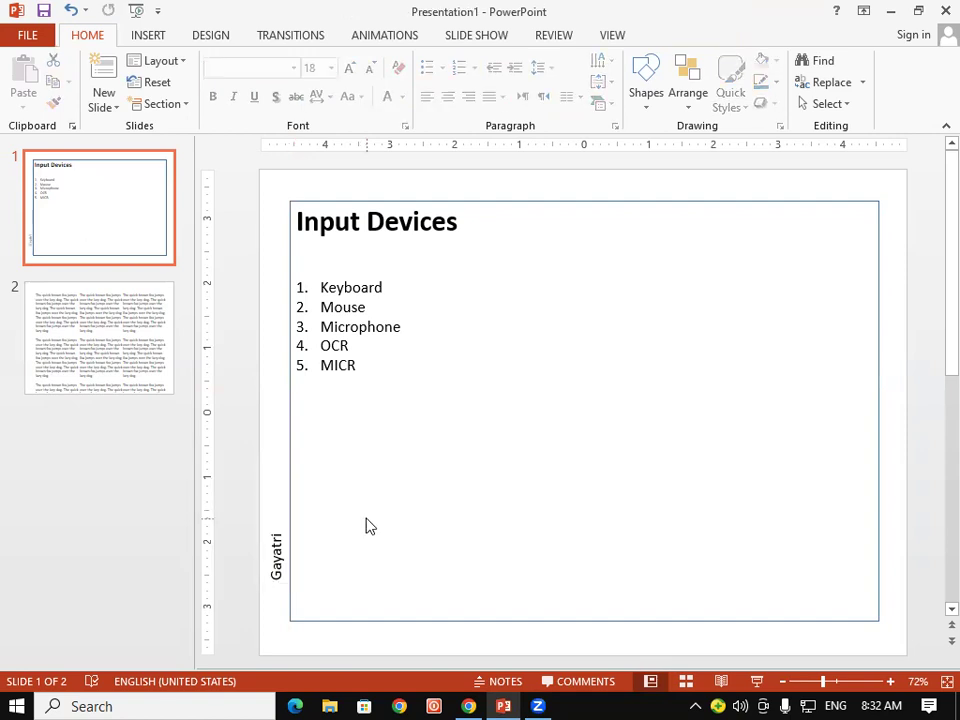
pyautogui.press('F5')
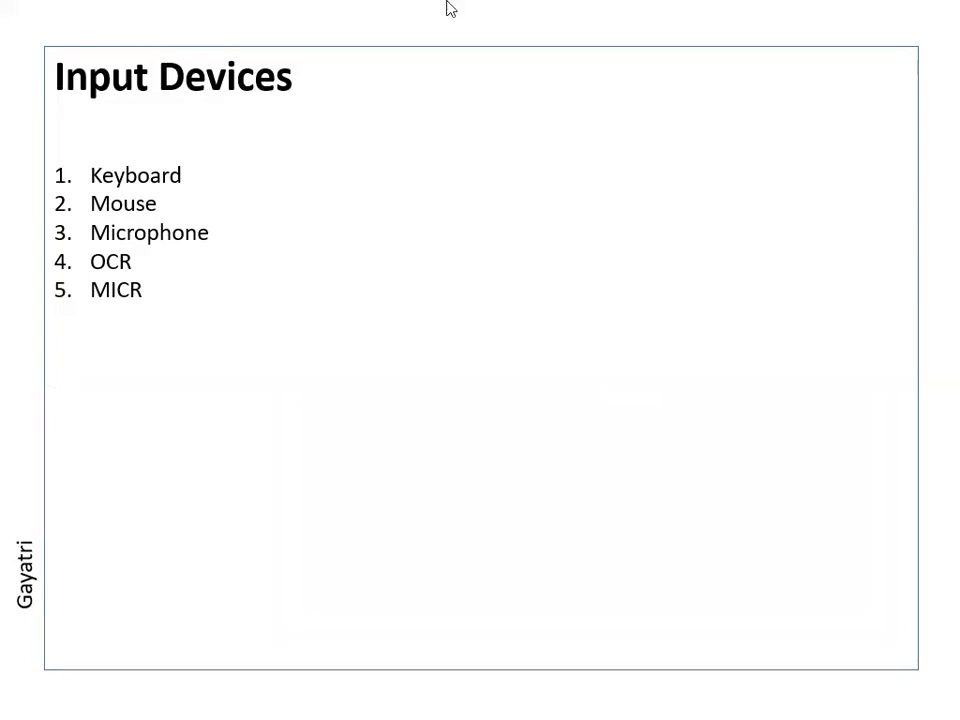
pyautogui.press('Escape')
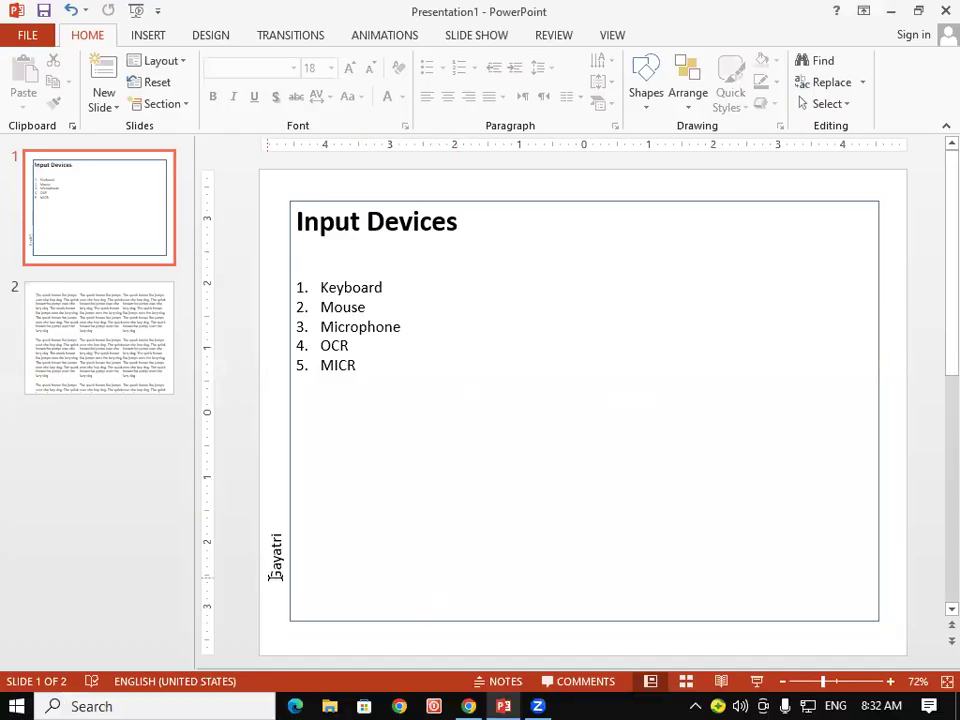
# - Set the name label's text direction to Horizontal, widen it, and place it below the bottom-right corner
pyautogui.click(291, 521)
pyautogui.moveTo(291, 521); pyautogui.dragTo(431, 500)
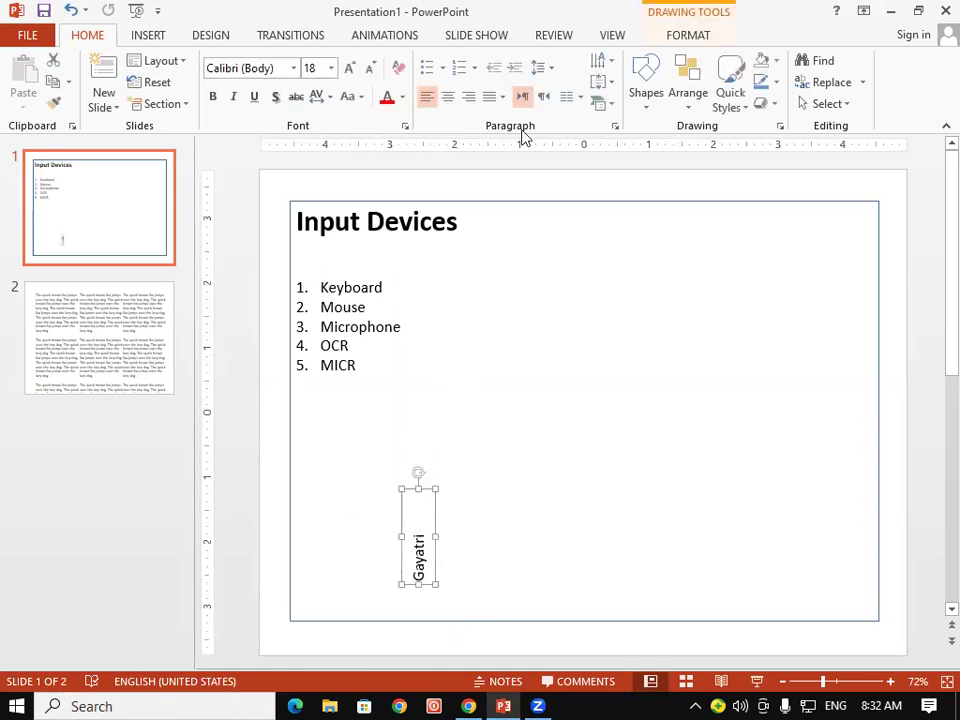
pyautogui.click(601, 69)
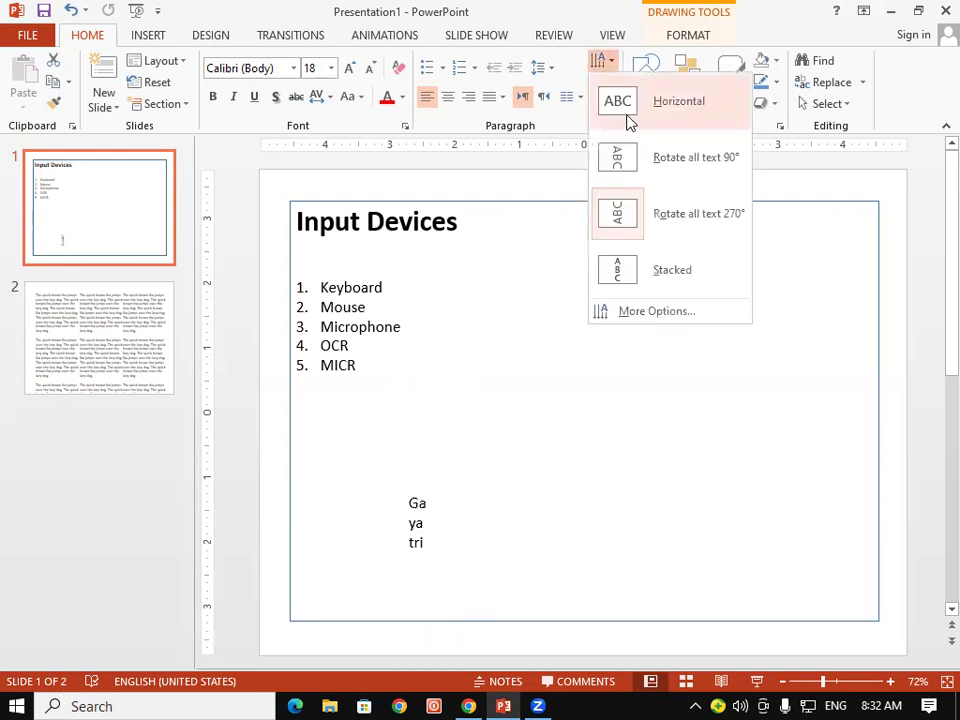
pyautogui.click(624, 106)
pyautogui.moveTo(435, 521); pyautogui.dragTo(578, 520)
pyautogui.moveTo(512, 489)
pyautogui.mouseDown()
pyautogui.moveTo(610, 627)
pyautogui.moveTo(876, 622)
pyautogui.mouseUp()
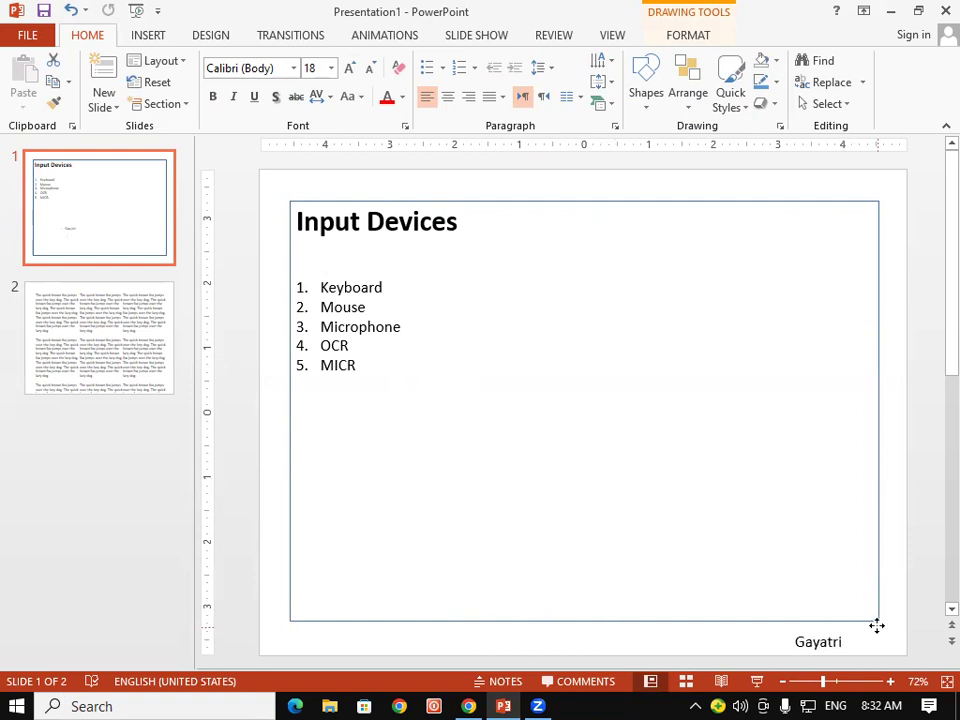
pyautogui.click(727, 547)
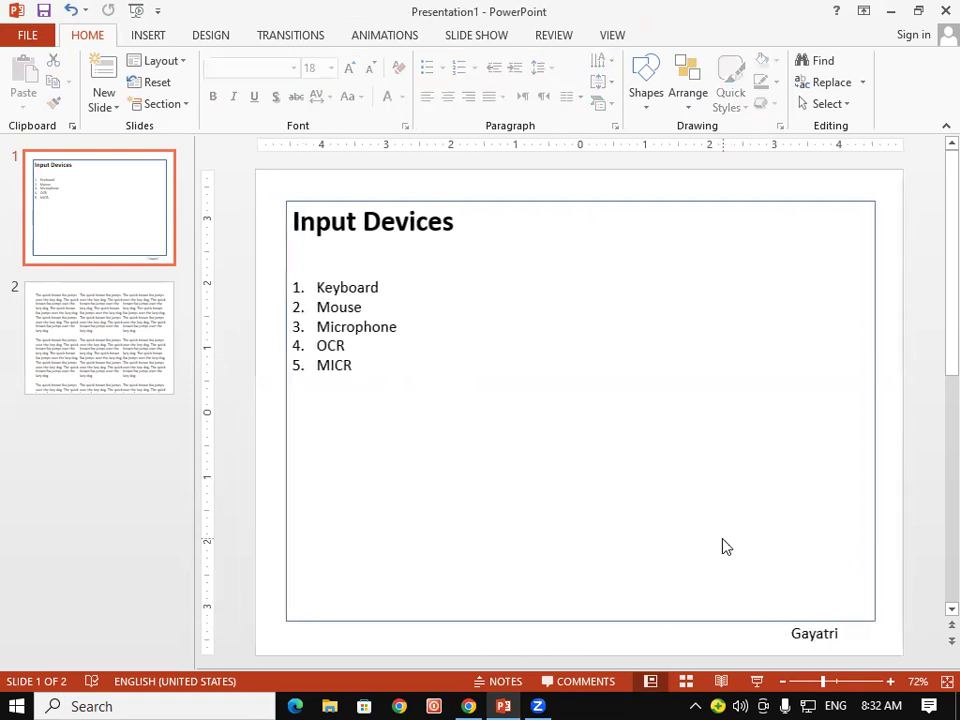
# - Preview slide 1 as a slide show, then open the print preview
pyautogui.press('F5')
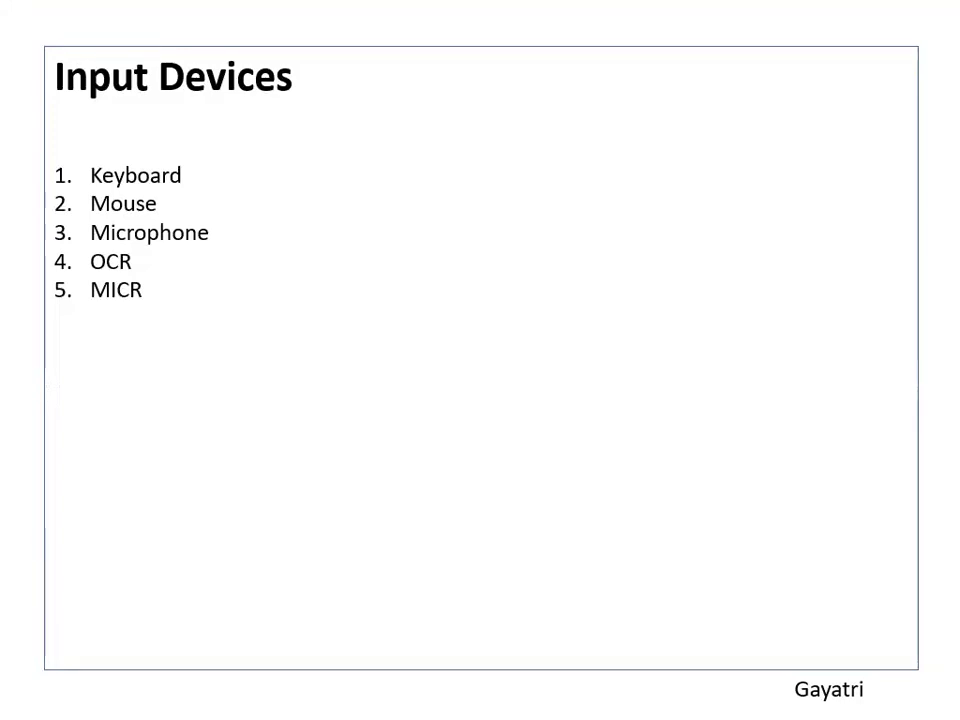
pyautogui.press('Escape')
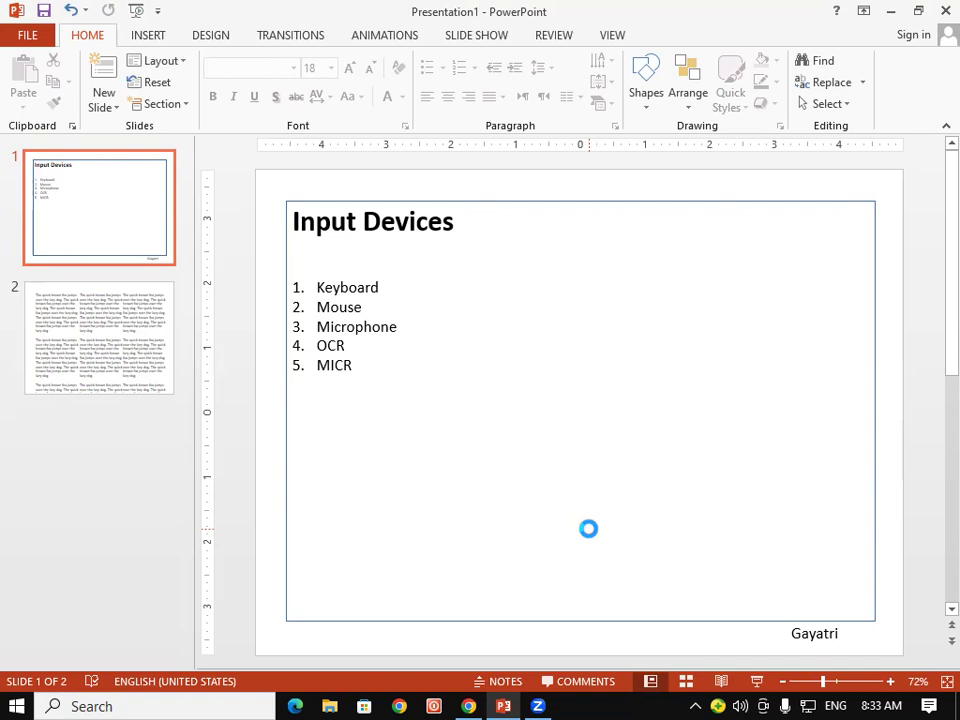
pyautogui.hotkey('ctrl', 'p')
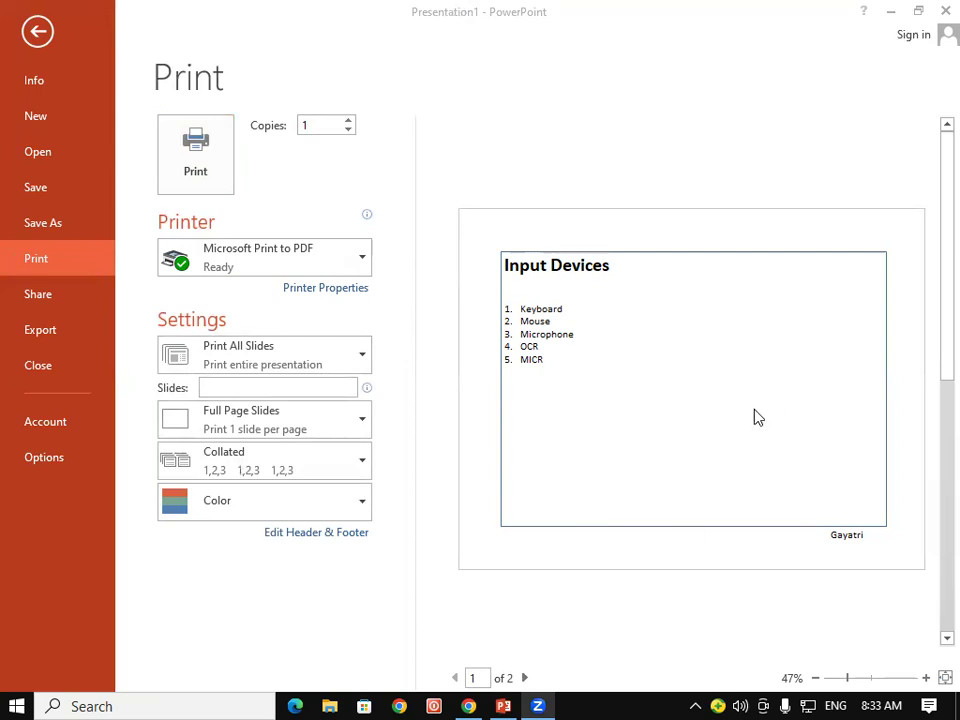
pyautogui.click(106, 62)
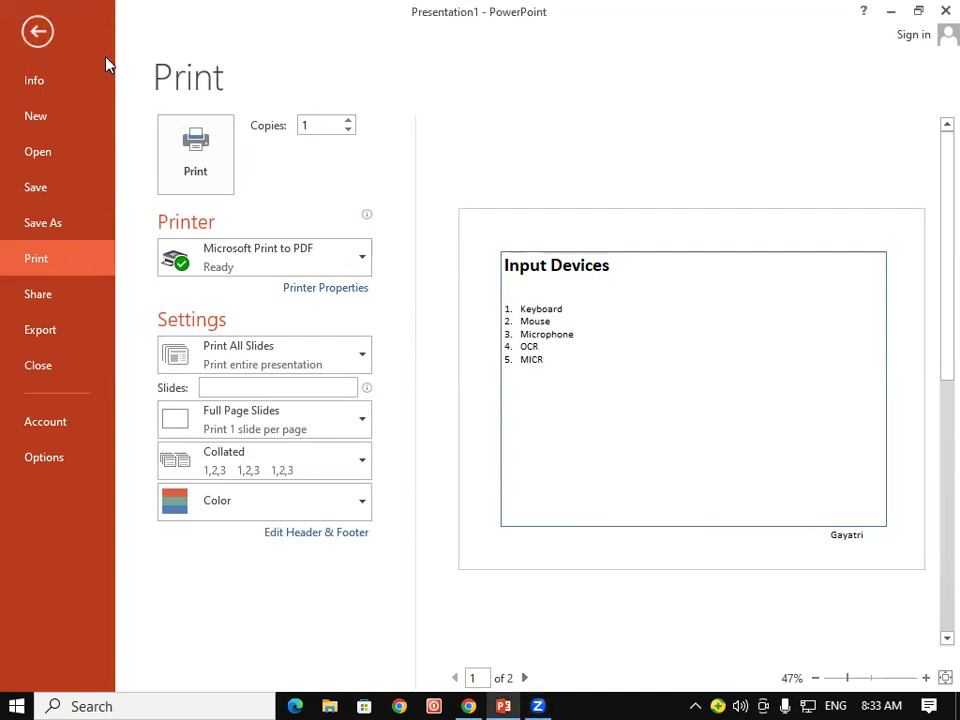
pyautogui.click(38, 32)
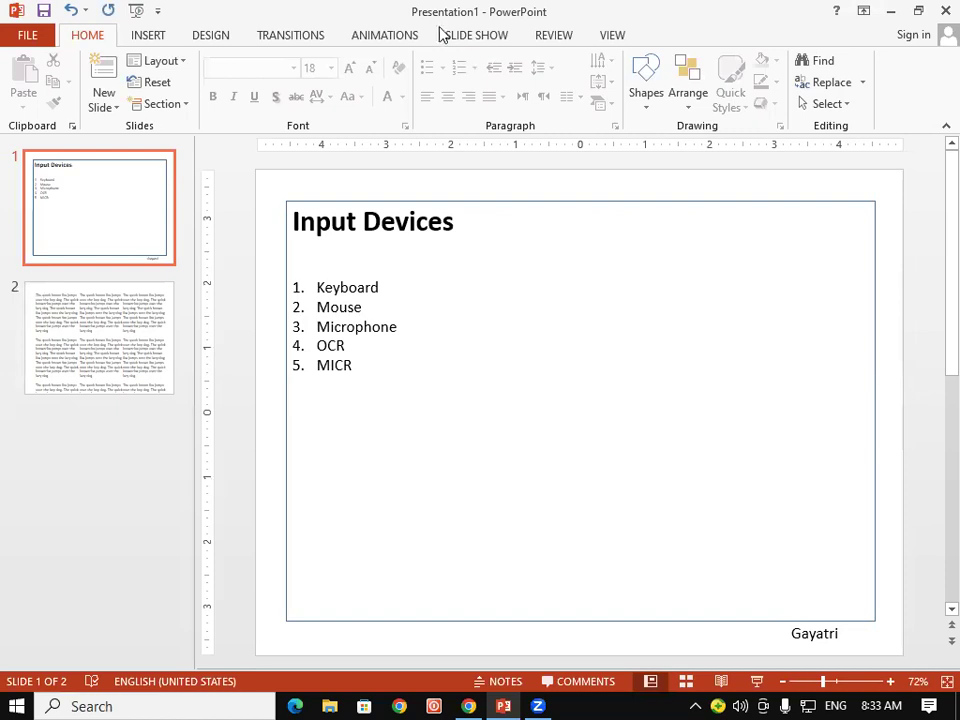
# - Set a custom slide size of 56 in wide by 50 in high, choosing Ensure Fit
pyautogui.click(197, 38)
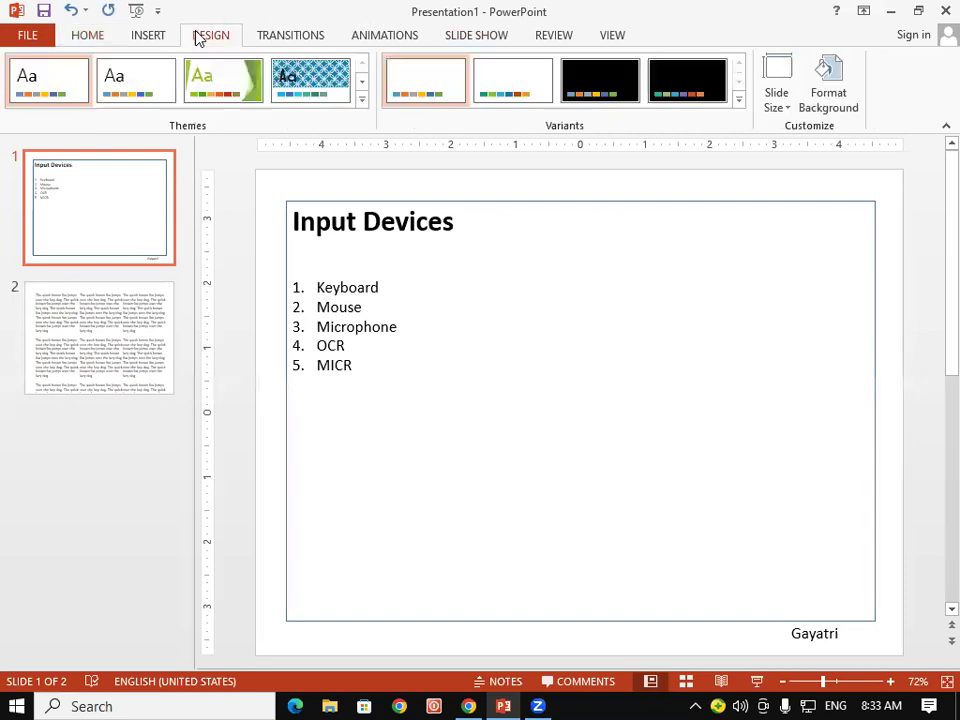
pyautogui.click(781, 106)
pyautogui.click(804, 214)
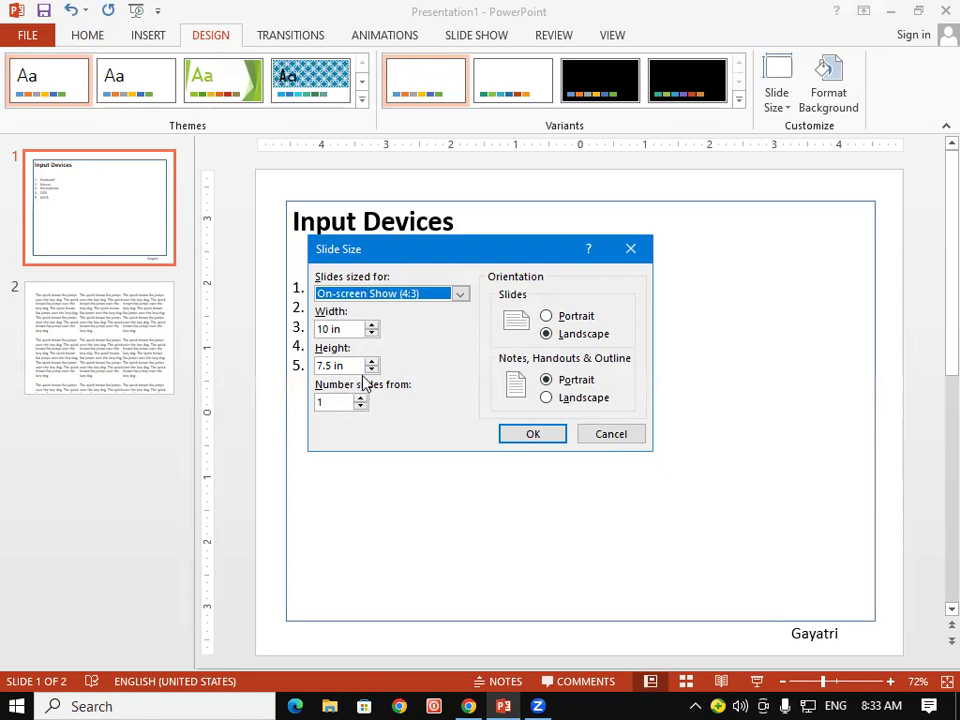
pyautogui.click(330, 329)
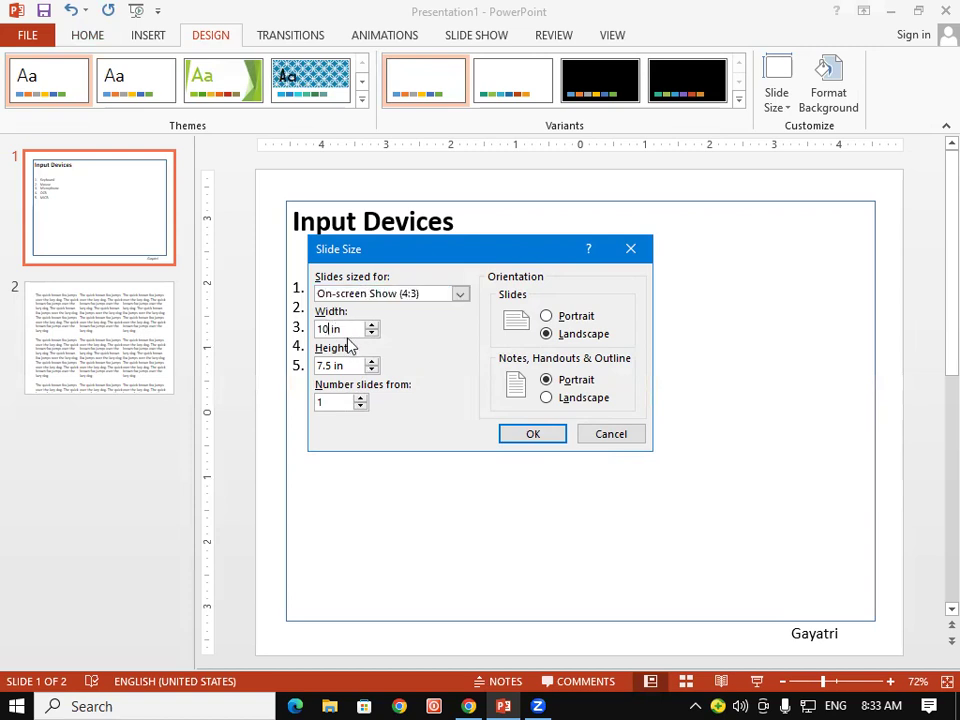
pyautogui.write('0')
pyautogui.press('Tab')
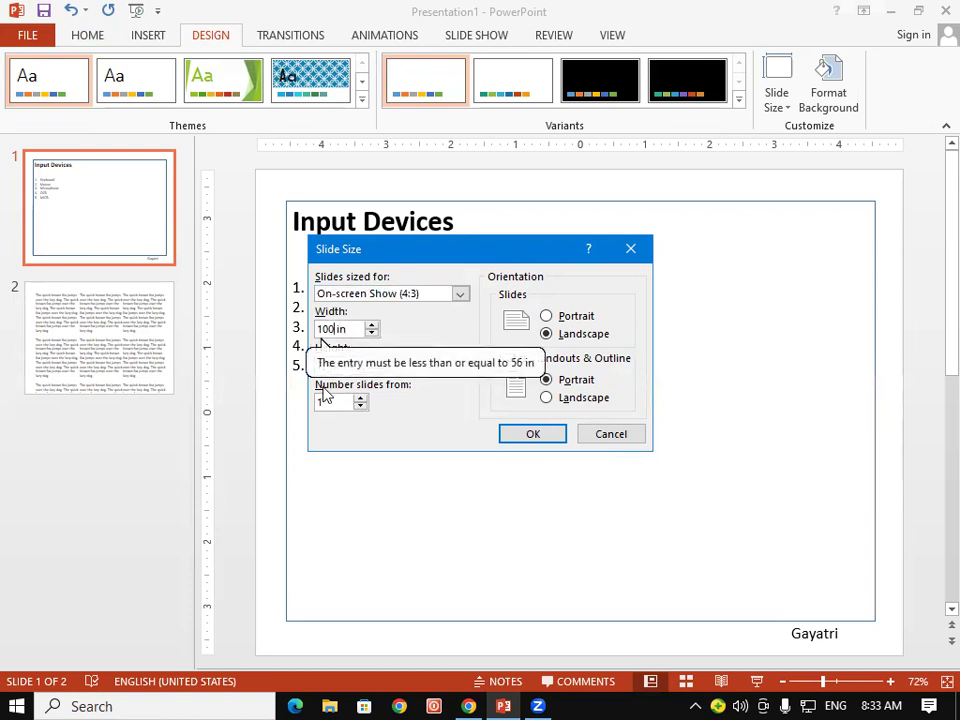
pyautogui.click(334, 329)
pyautogui.press('BackSpace')
pyautogui.press('BackSpace')
pyautogui.press('BackSpace')
pyautogui.write('56')
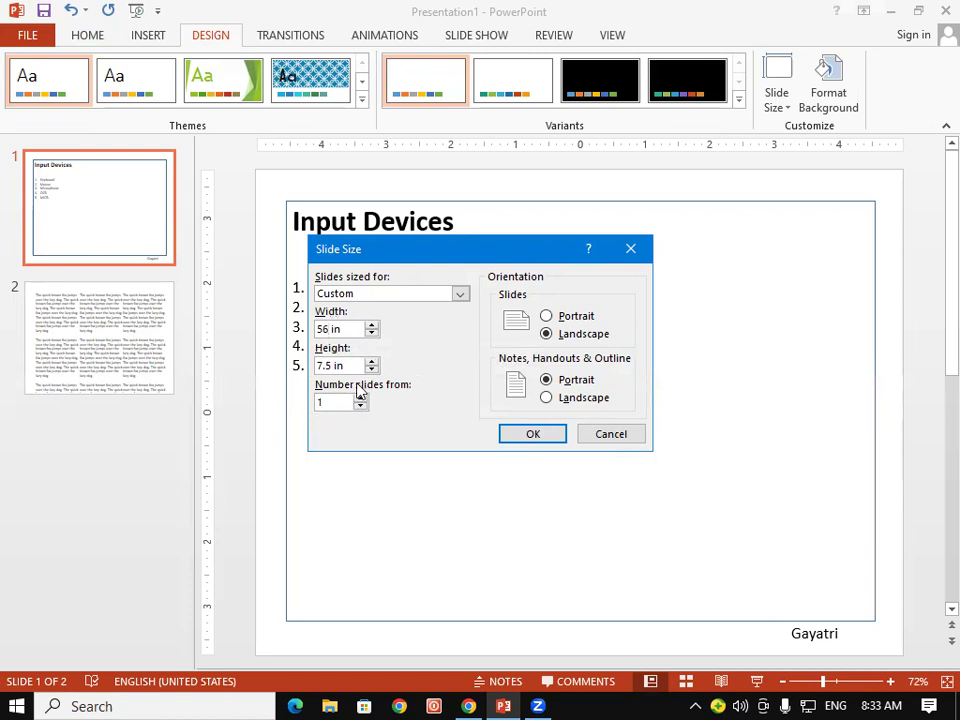
pyautogui.moveTo(334, 366); pyautogui.dragTo(317, 369)
pyautogui.write('50')
pyautogui.click(535, 434)
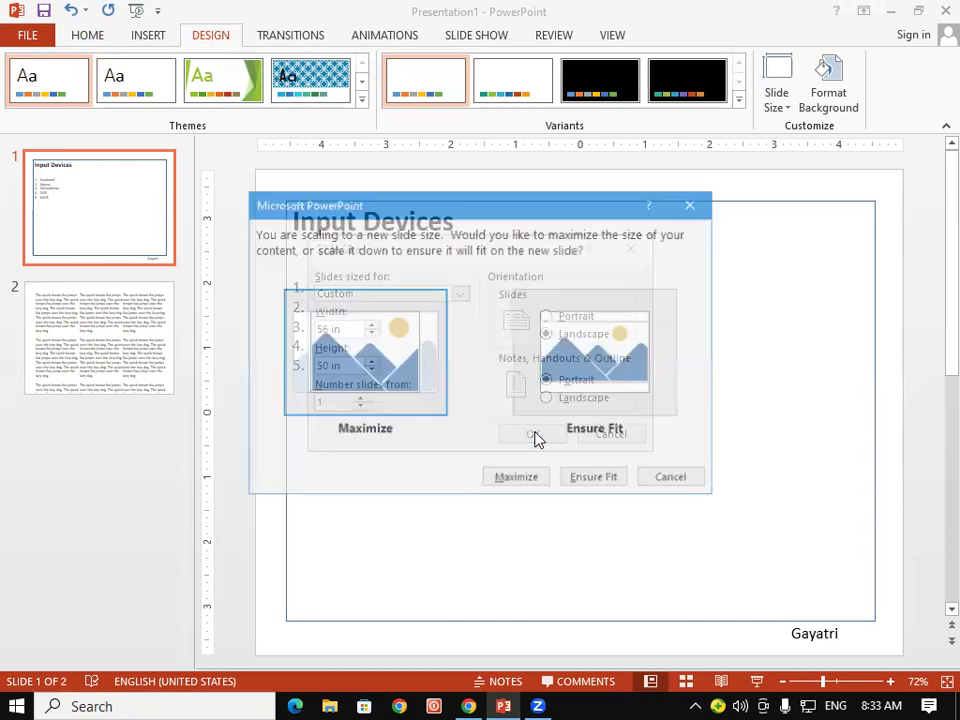
pyautogui.click(596, 479)
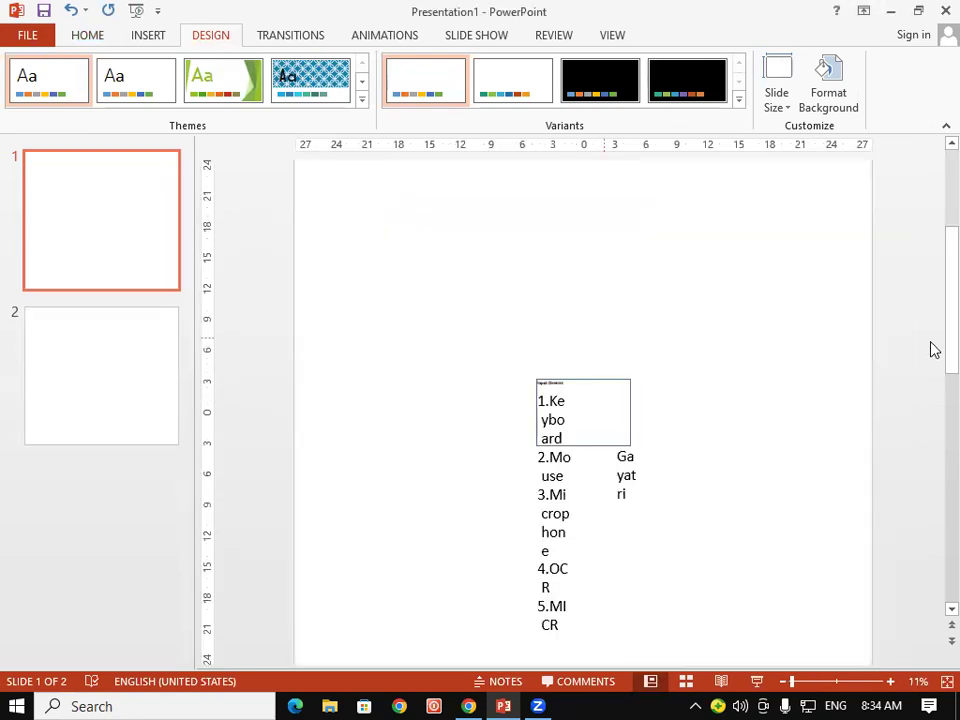
# - Scroll the enlarged slide and drag the tiny Input Devices title toward the top-left
pyautogui.moveTo(946, 350); pyautogui.dragTo(933, 527)
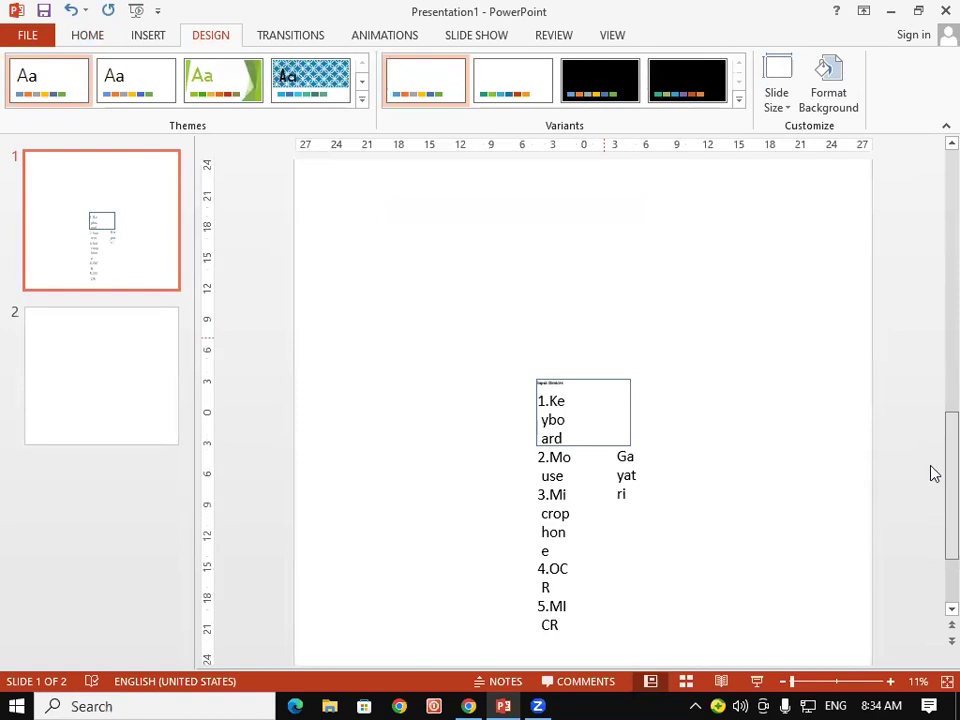
pyautogui.scroll(-3, 534, 306)
pyautogui.scroll(-3, 580, 443)
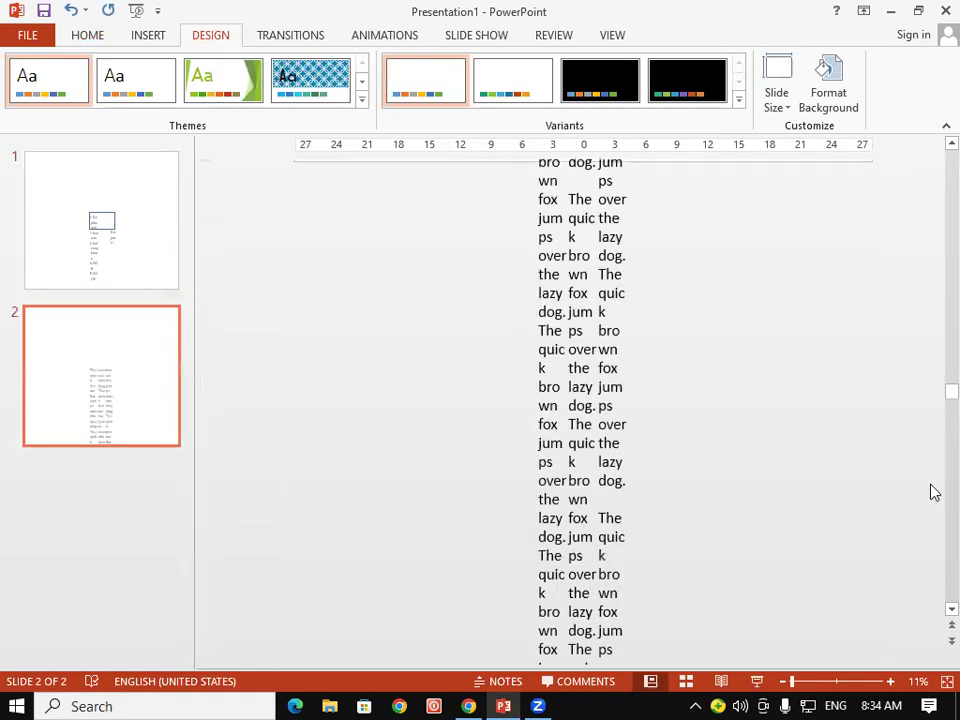
pyautogui.moveTo(933, 392); pyautogui.dragTo(930, 268)
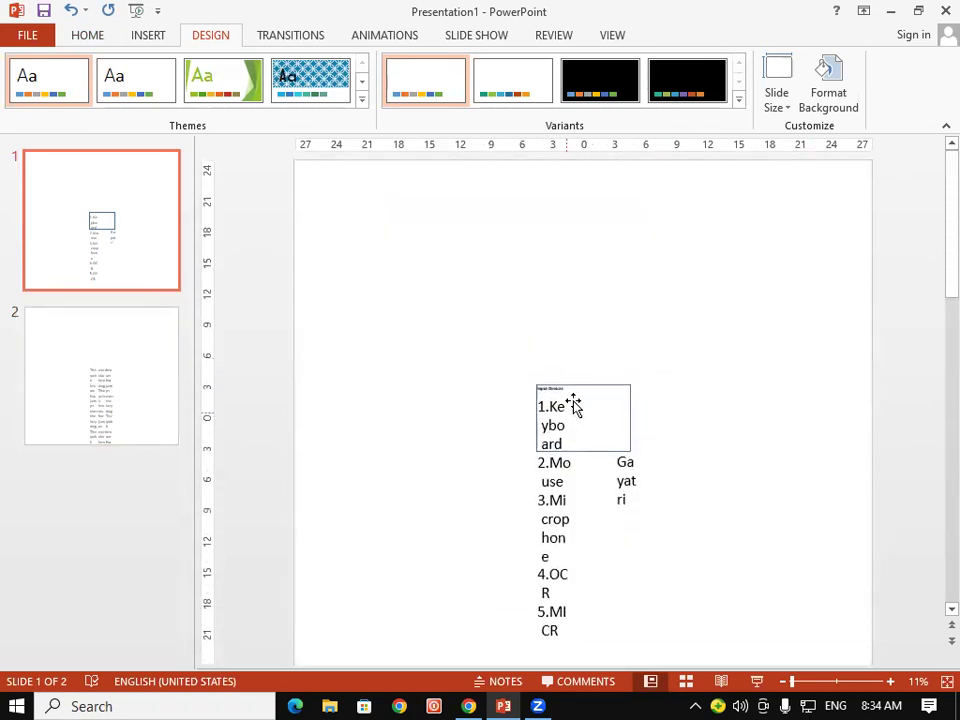
pyautogui.moveTo(577, 388); pyautogui.dragTo(467, 296)
pyautogui.moveTo(421, 250); pyautogui.dragTo(402, 215)
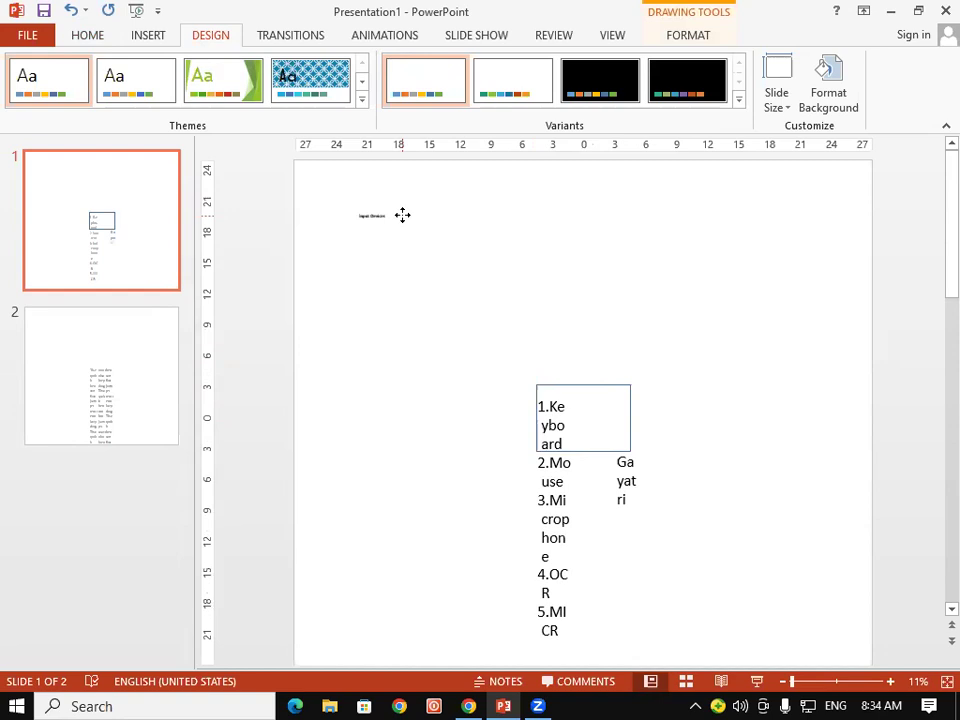
pyautogui.moveTo(402, 215)
pyautogui.mouseDown()
pyautogui.moveTo(430, 217)
pyautogui.moveTo(400, 233)
pyautogui.mouseUp()
# - Undo the slide size change with Ctrl+Z, restoring the original layout
pyautogui.click(400, 233)
pyautogui.hotkey('ctrl', 'z')
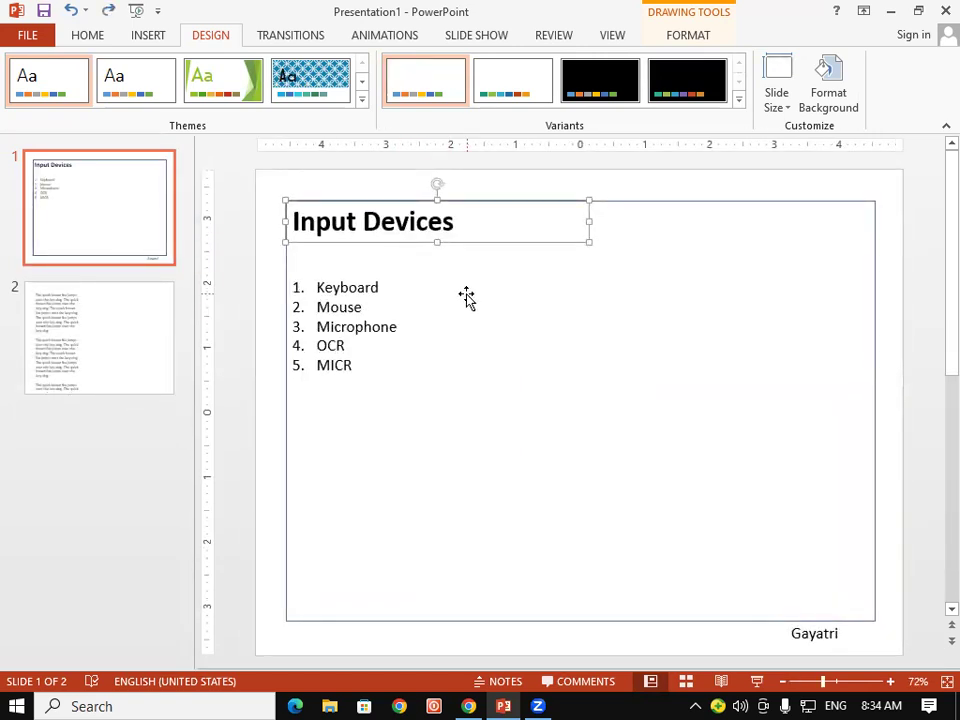
pyautogui.click(669, 195)
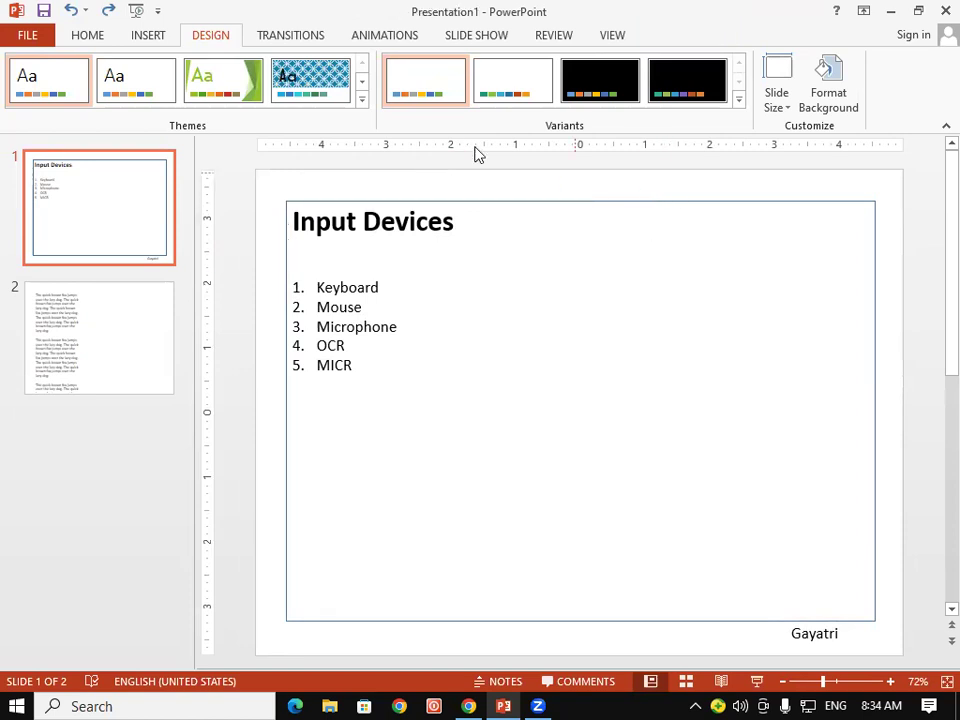
# - Check Align Text on the Input Devices title, go to slide 2, then start a new presentation
pyautogui.click(95, 36)
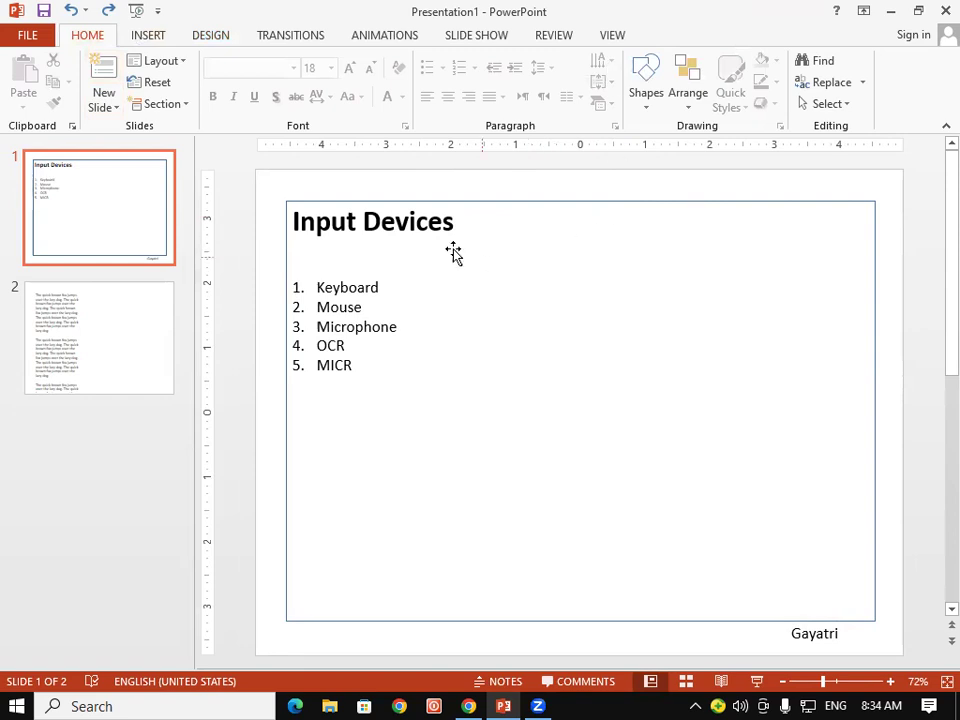
pyautogui.click(429, 222)
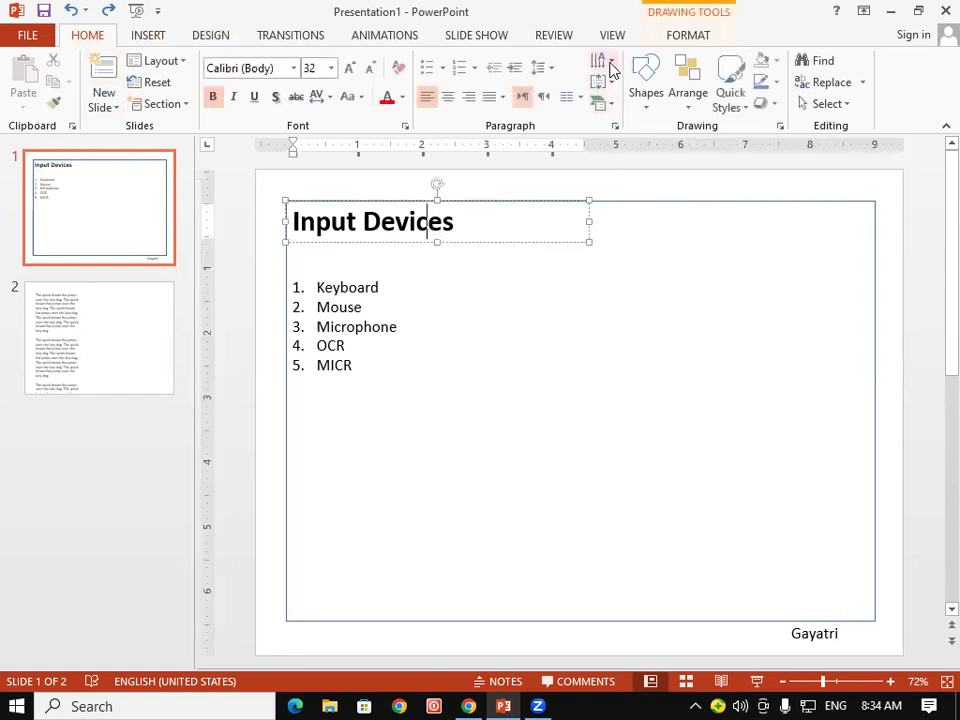
pyautogui.click(610, 82)
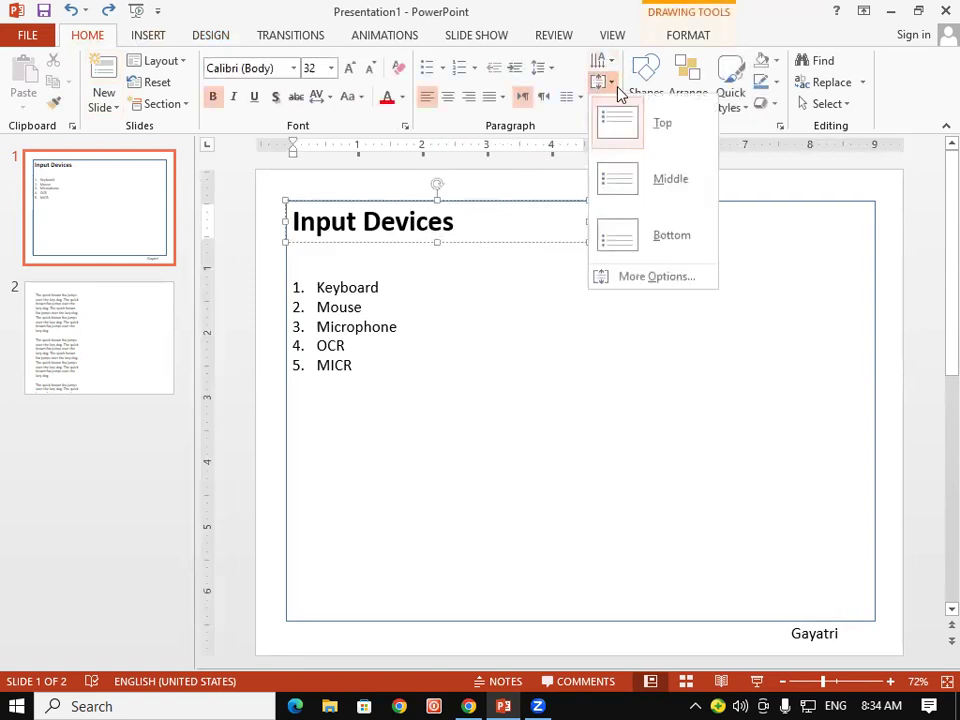
pyautogui.click(623, 243)
pyautogui.click(135, 431)
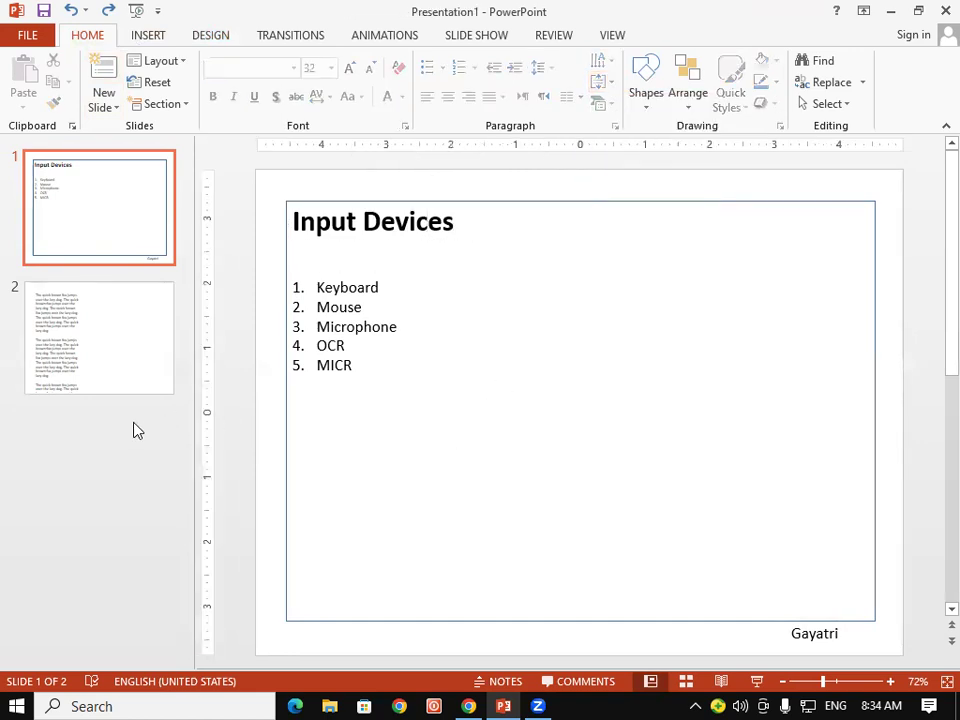
pyautogui.hotkey('ctrl', 'n')
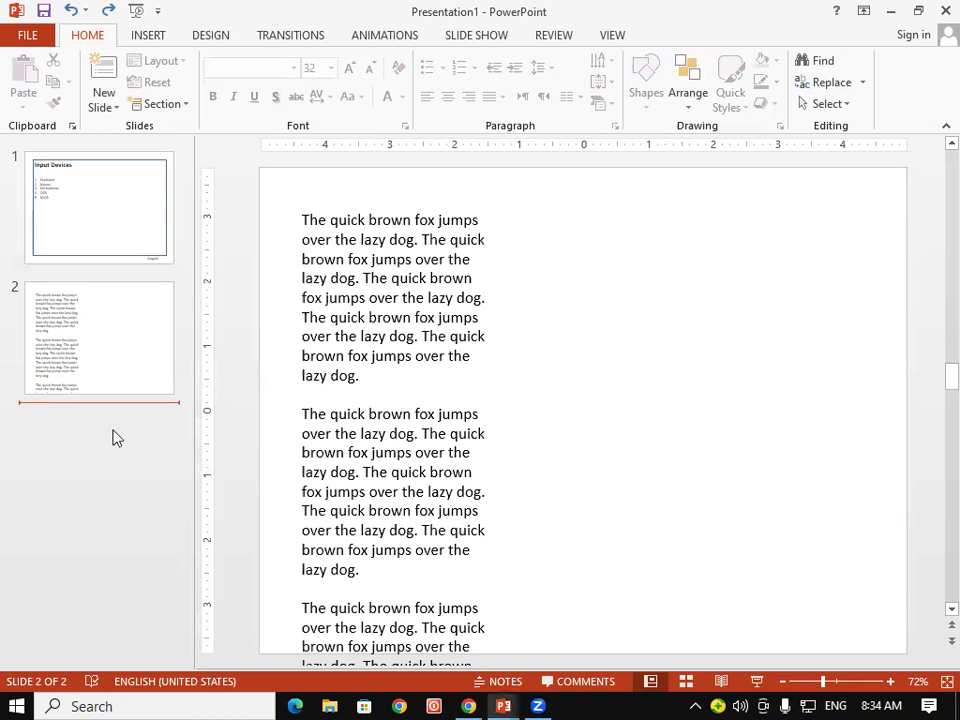
# - Delete the title and subtitle placeholders and draw a large rectangle in the slide centre
pyautogui.moveTo(298, 268); pyautogui.dragTo(932, 590)
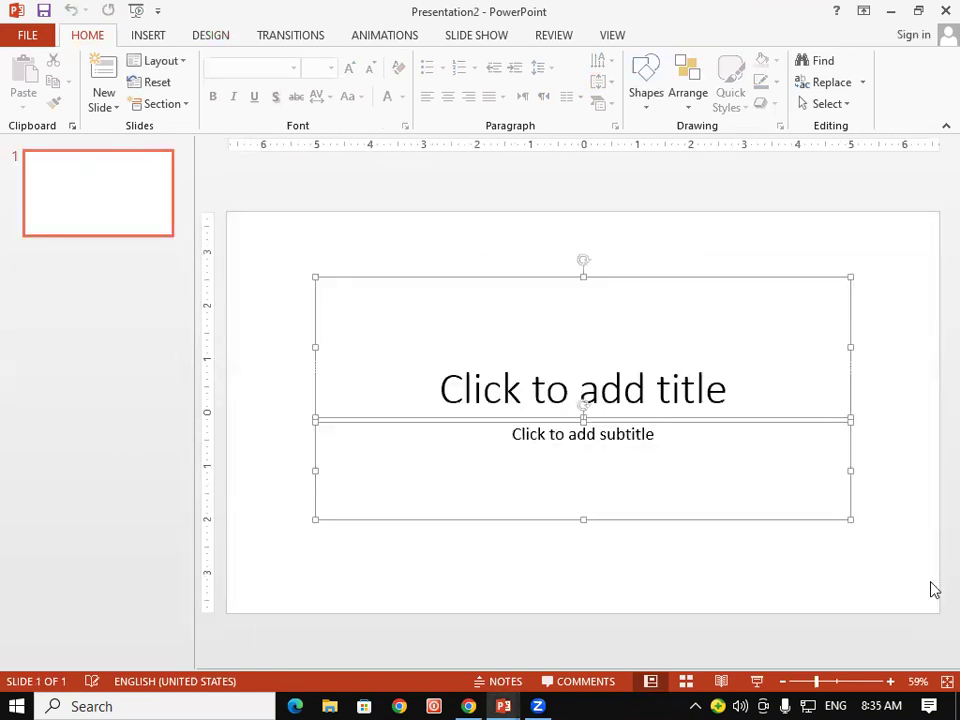
pyautogui.press('Delete')
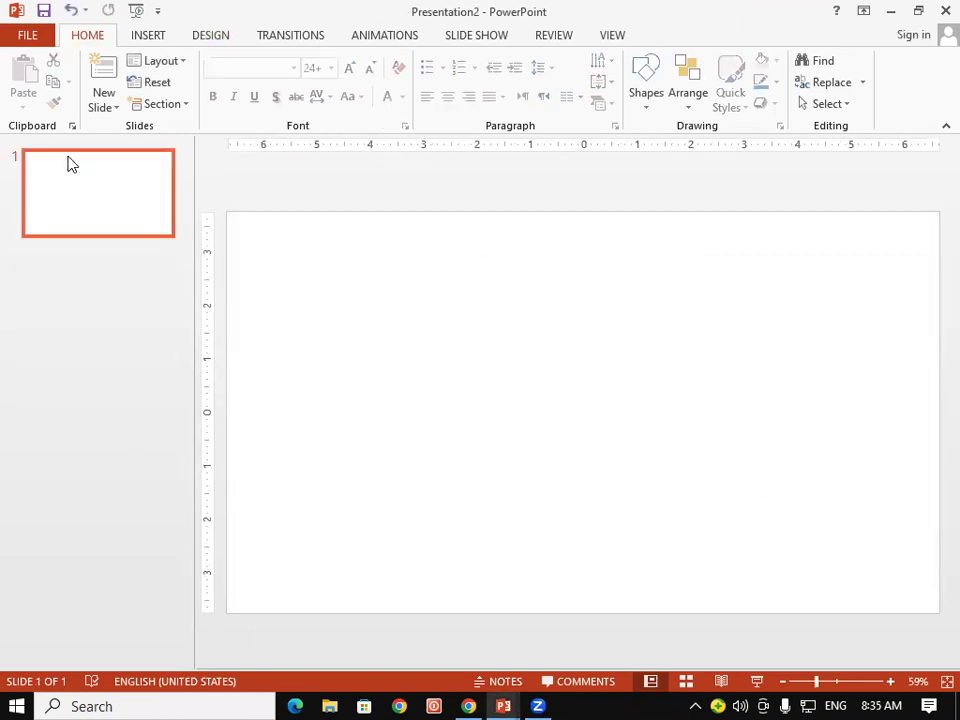
pyautogui.click(145, 37)
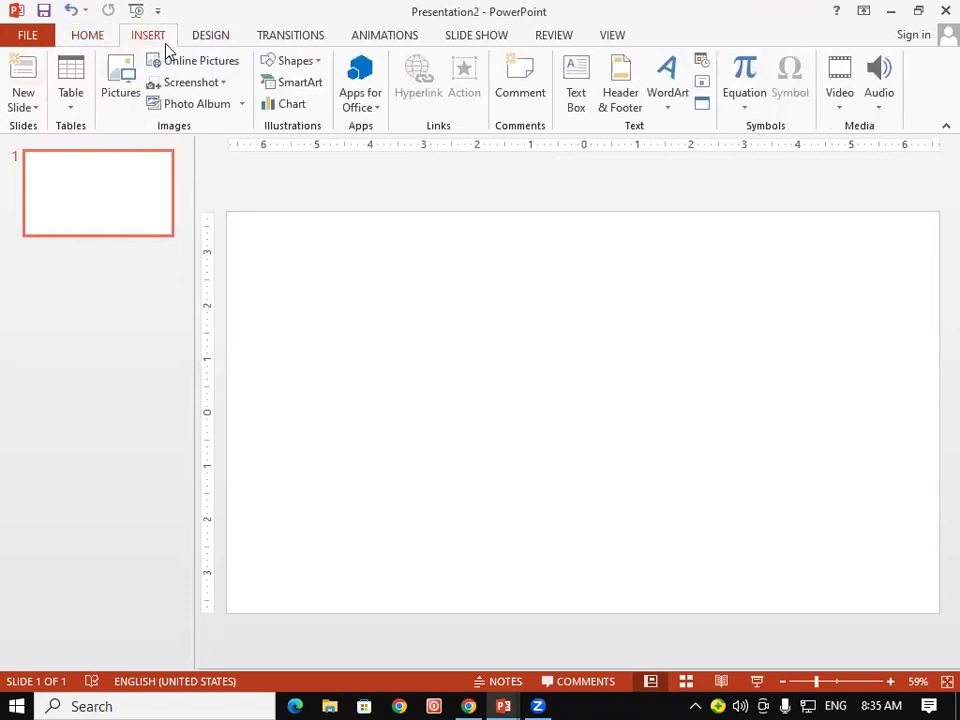
pyautogui.click(285, 61)
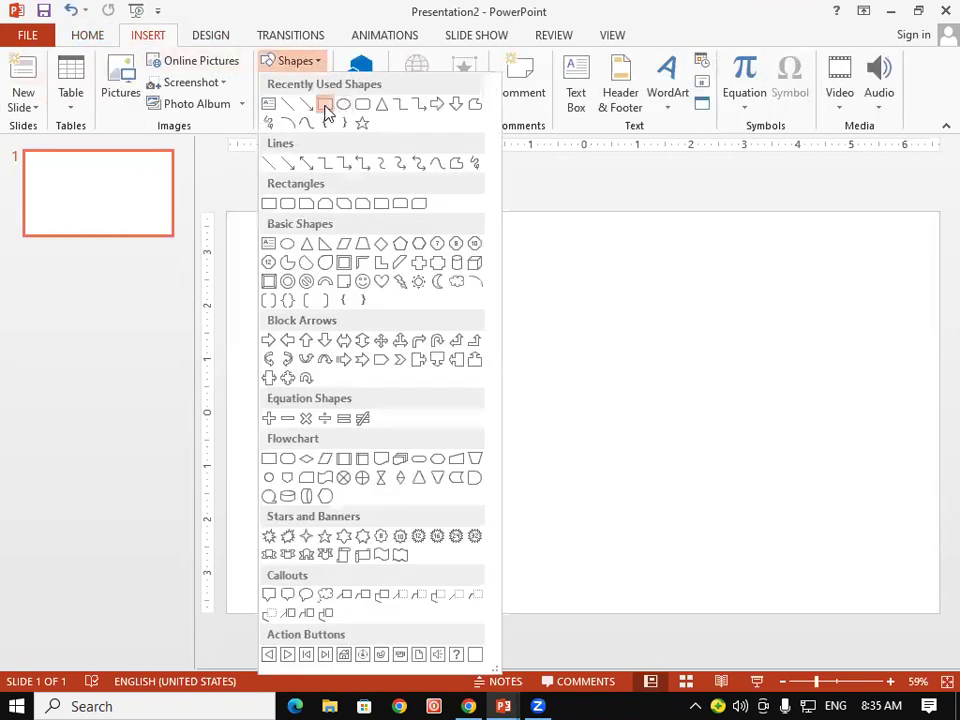
pyautogui.click(323, 104)
pyautogui.moveTo(327, 249)
pyautogui.mouseDown()
pyautogui.moveTo(681, 573)
pyautogui.moveTo(696, 574)
pyautogui.mouseUp()
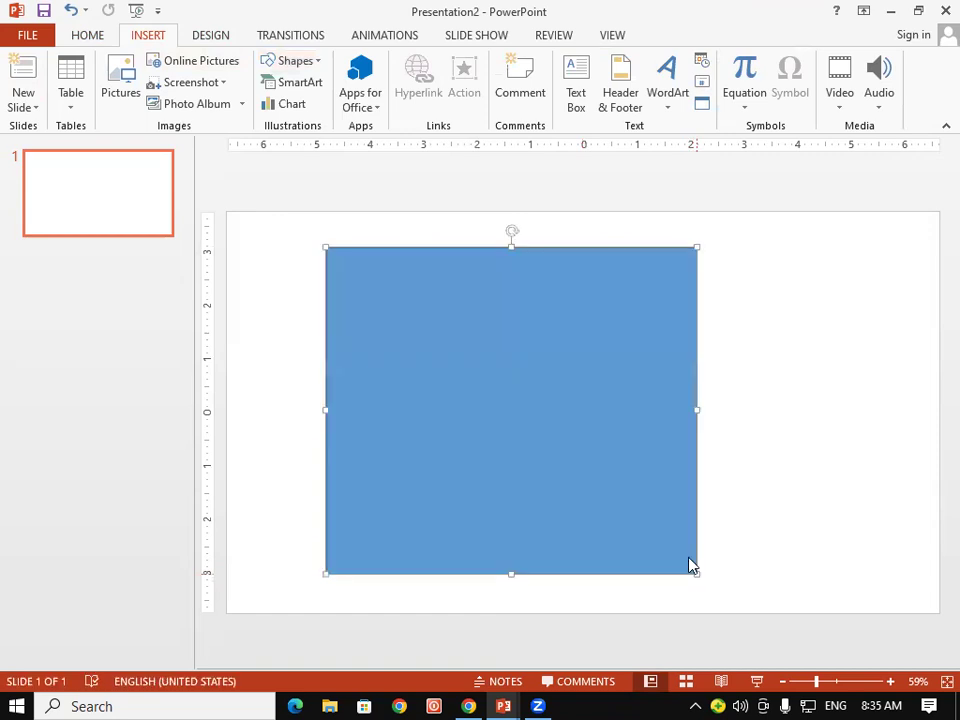
# - Type 'erughdbvjfgvdf' as the rectangle's text
pyautogui.rightClick(631, 373)
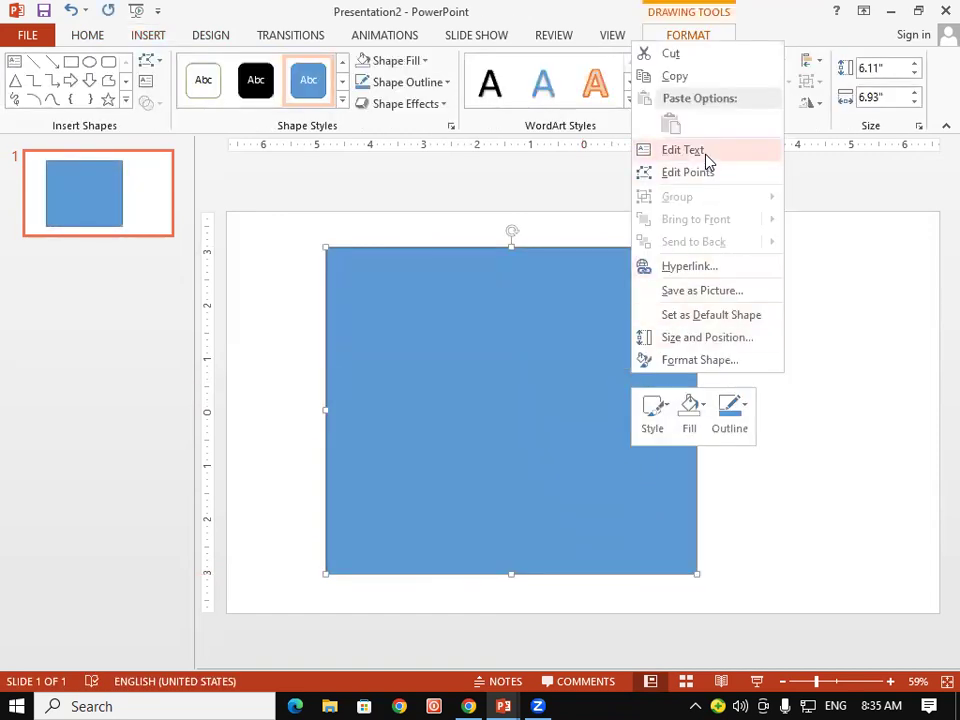
pyautogui.click(706, 151)
pyautogui.write('erughdbvjfgvdf')
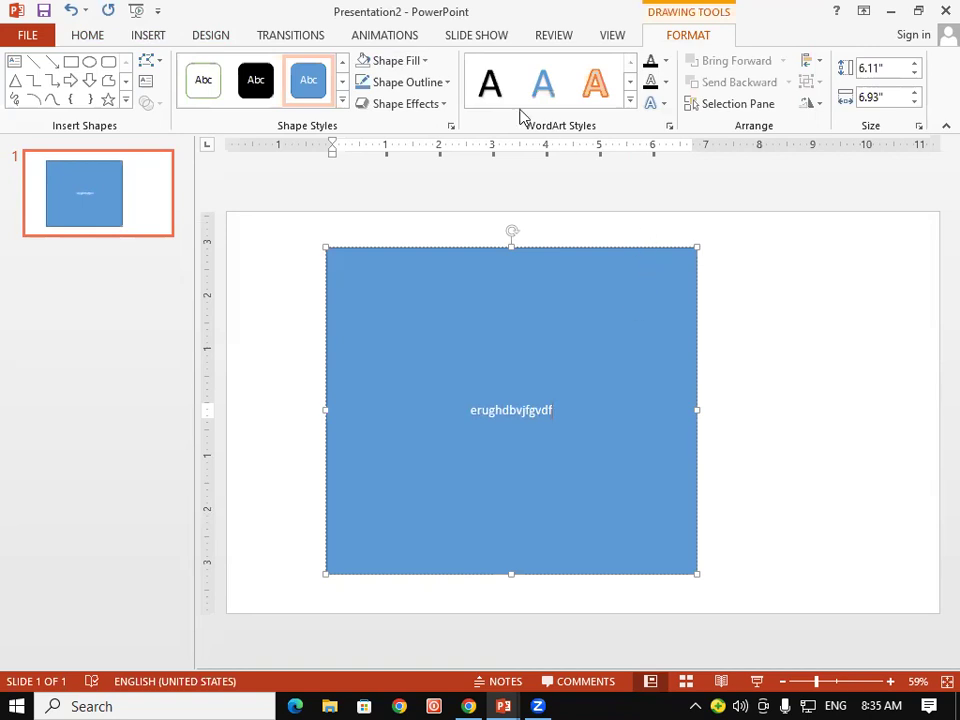
# - Anchor the rectangle's text to the top of the shape
pyautogui.click(82, 36)
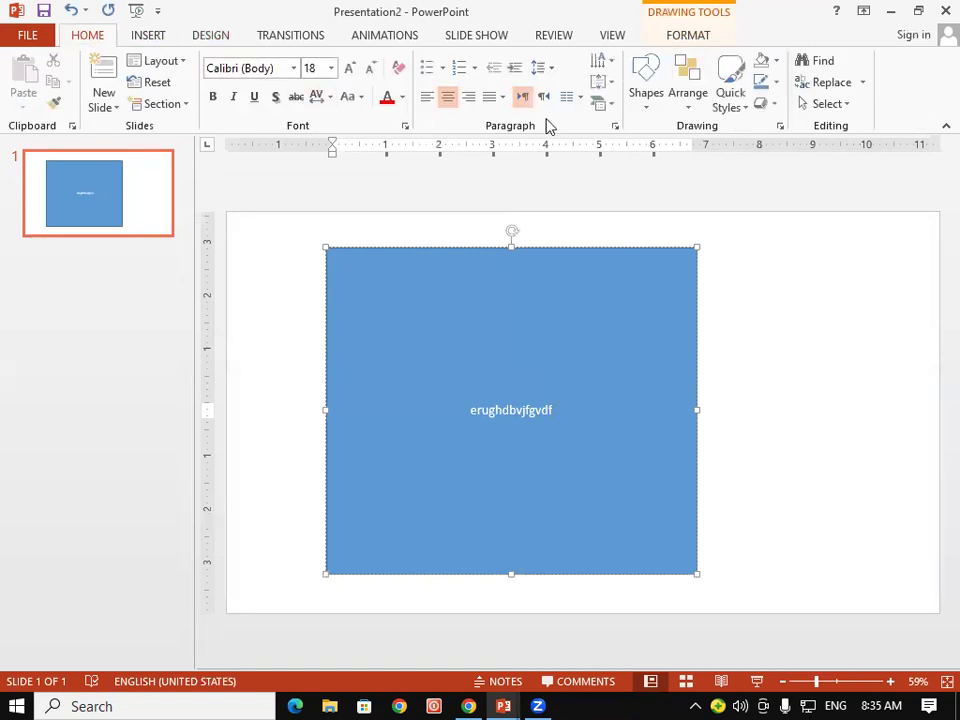
pyautogui.click(599, 82)
pyautogui.click(622, 124)
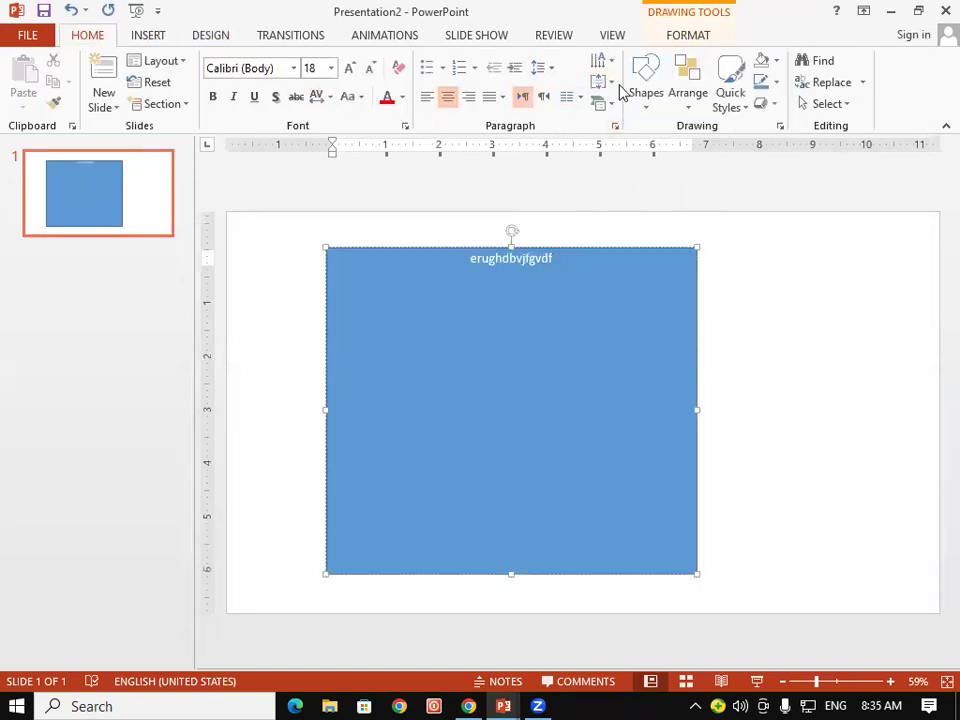
pyautogui.click(605, 84)
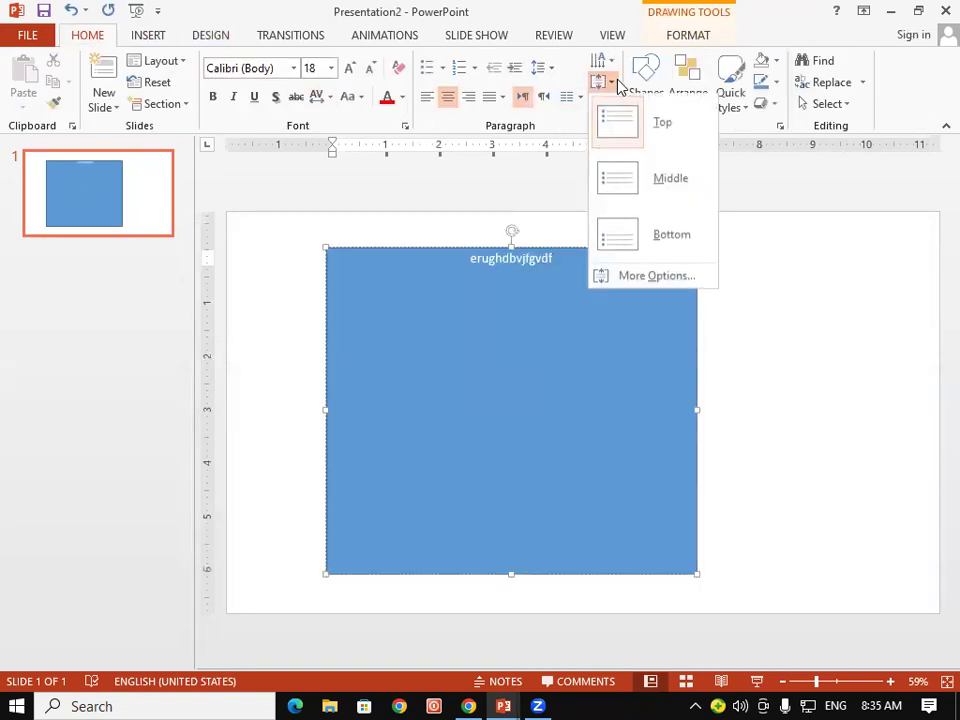
pyautogui.click(660, 135)
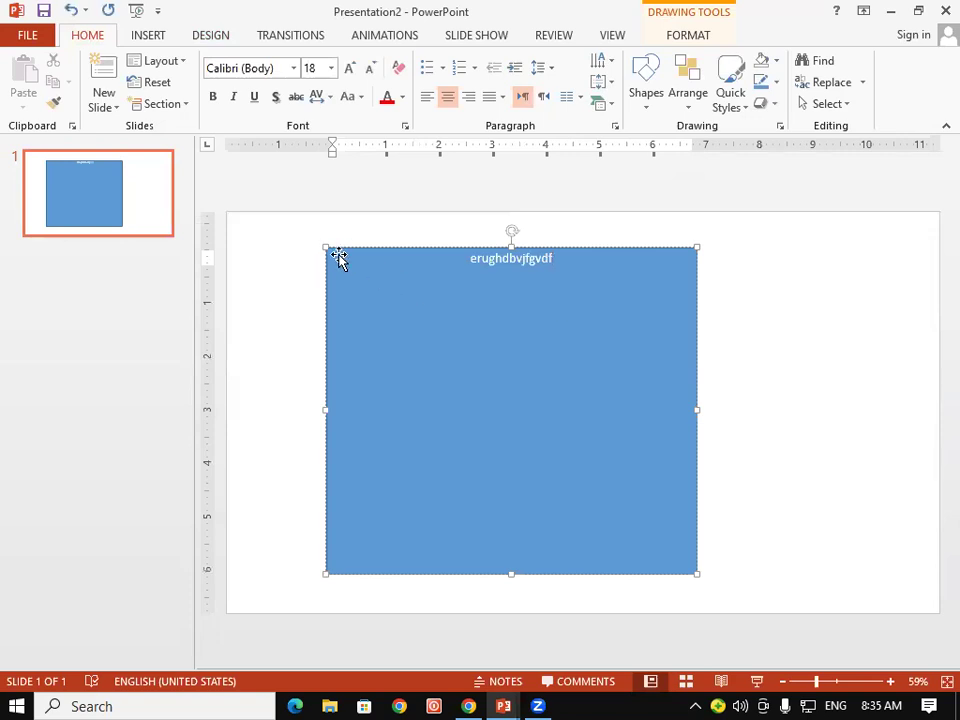
# - Left-align the rectangle's text 'erughdbvjfgvdf', then deselect the rectangle
pyautogui.click(426, 98)
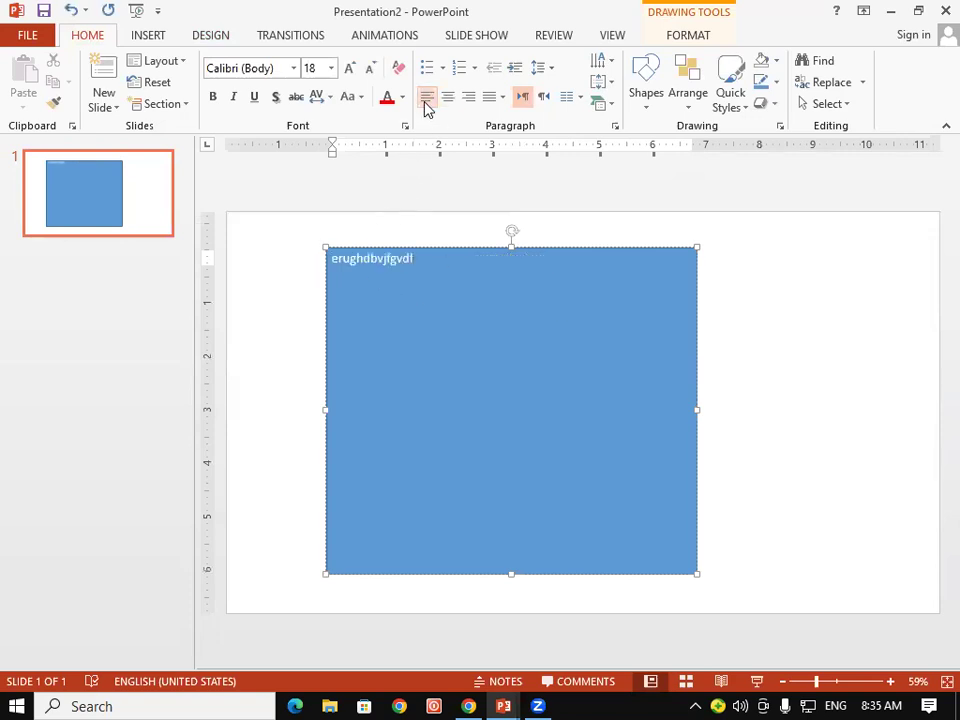
pyautogui.click(449, 97)
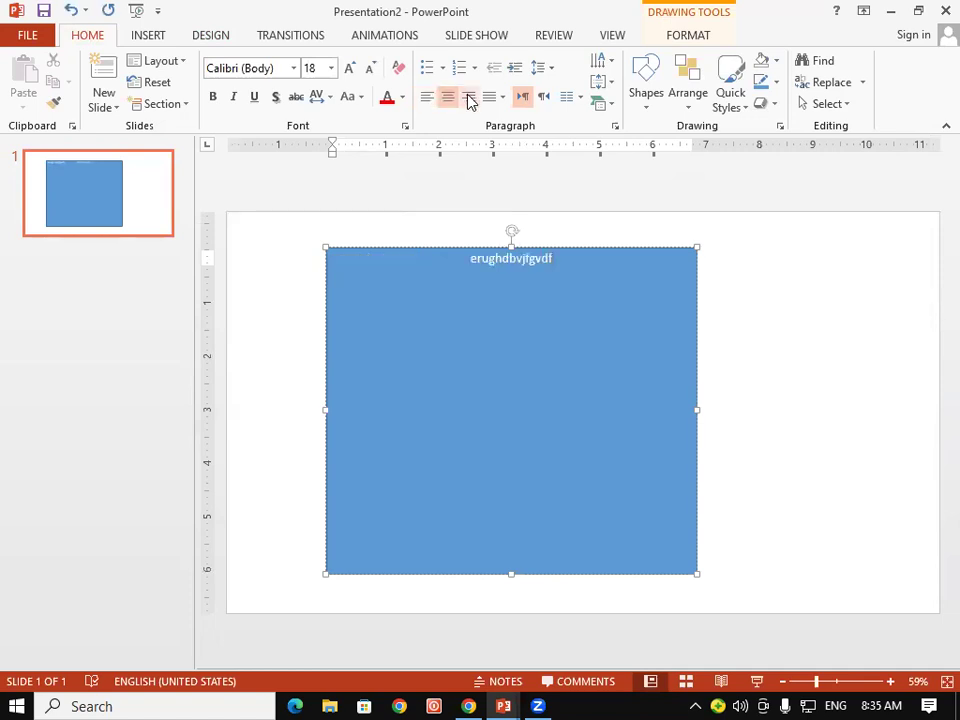
pyautogui.click(469, 99)
pyautogui.click(449, 98)
pyautogui.click(426, 100)
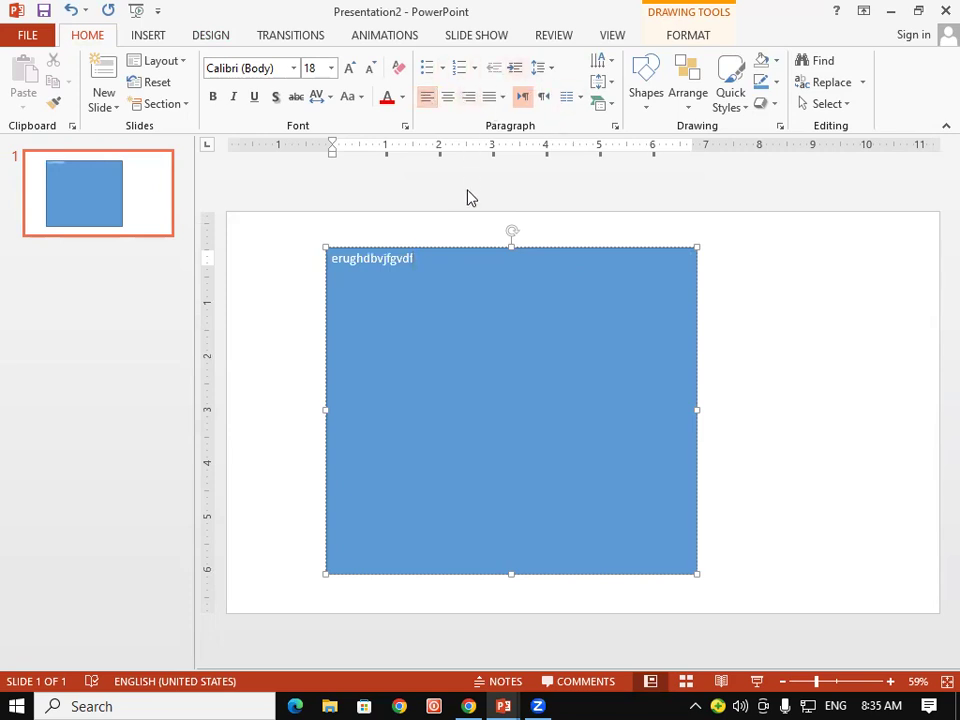
pyautogui.click(443, 248)
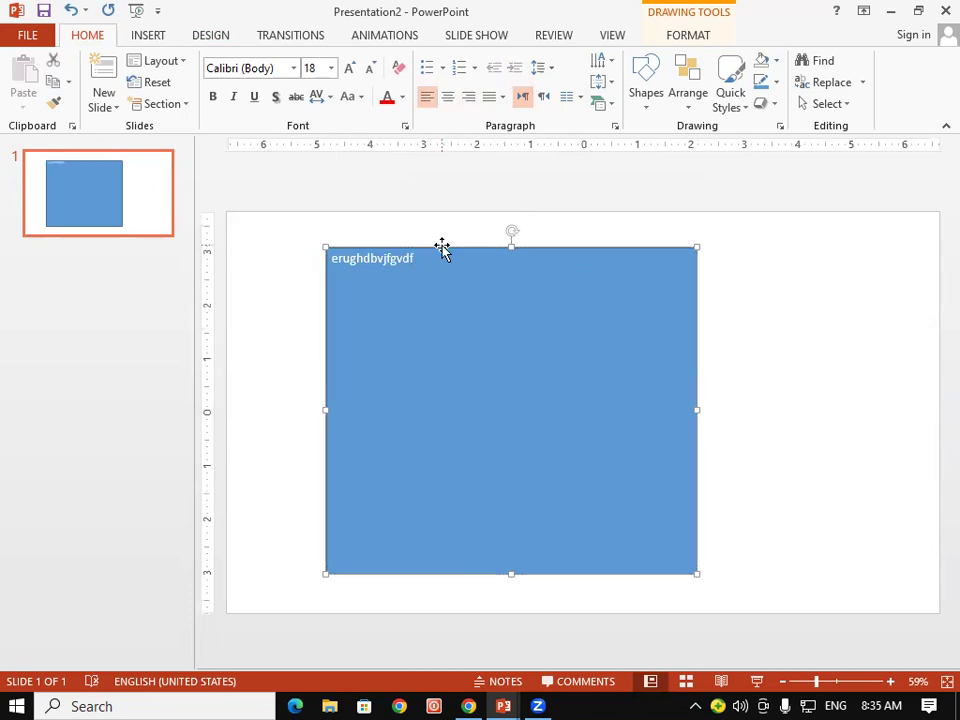
pyautogui.click(155, 326)
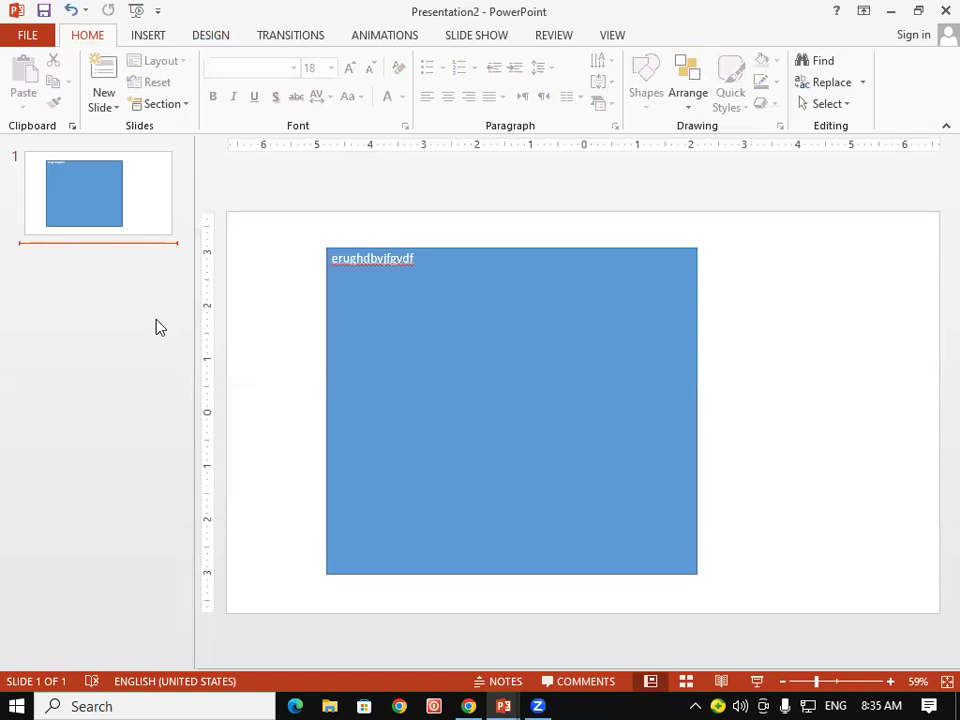
# - Return to Presentation1, mark the spot after slide 2, and close the extra Presentation3 window
pyautogui.hotkey('alt', 'Tab')
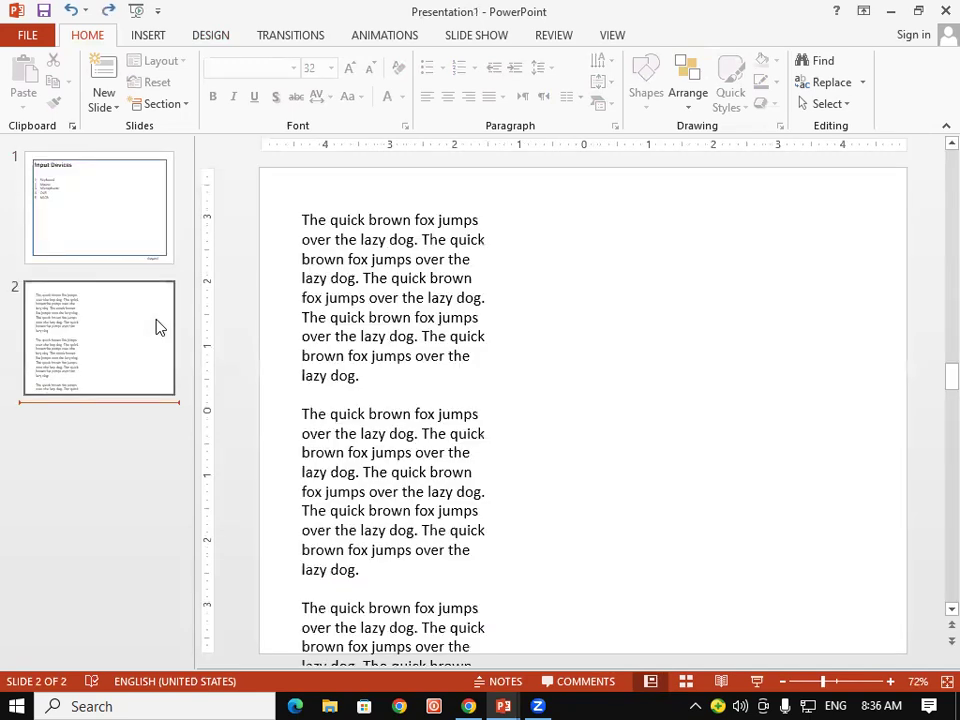
pyautogui.click(57, 187)
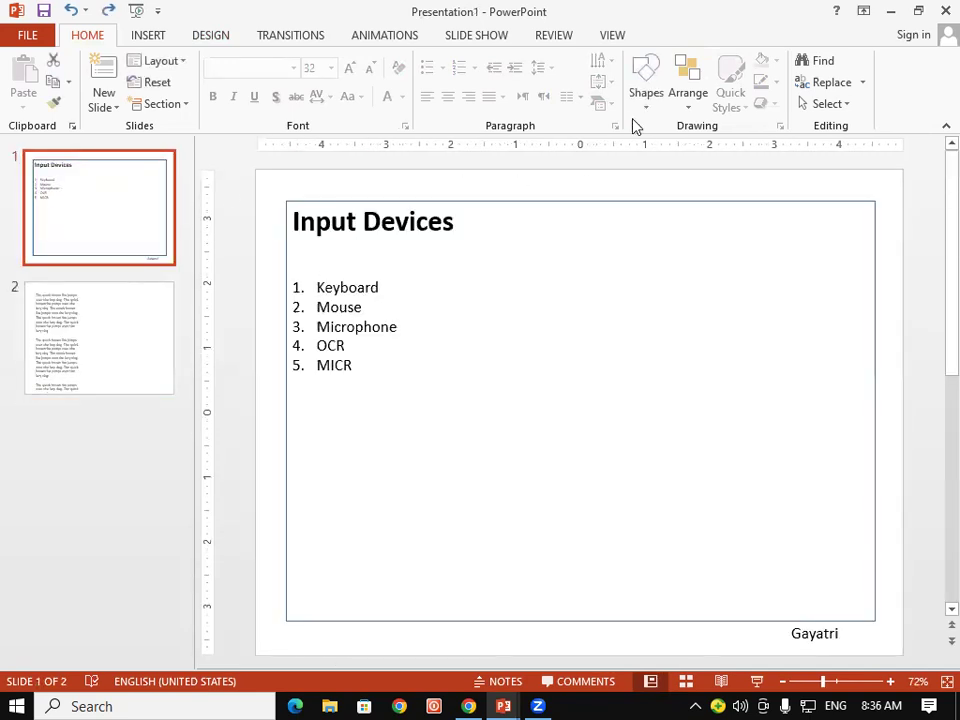
pyautogui.click(124, 430)
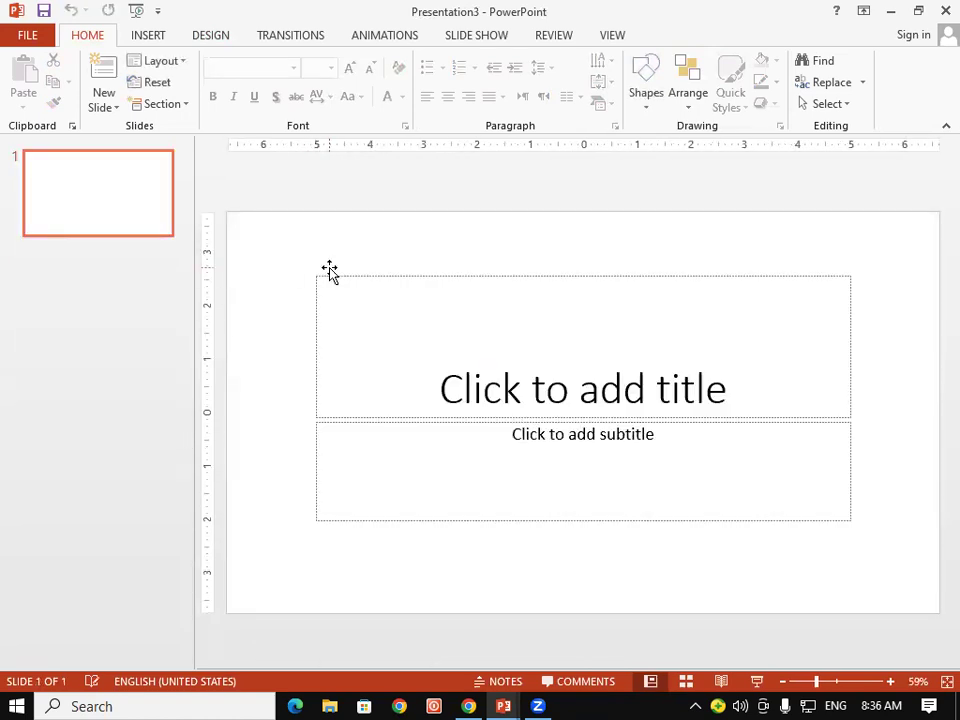
pyautogui.click(942, 11)
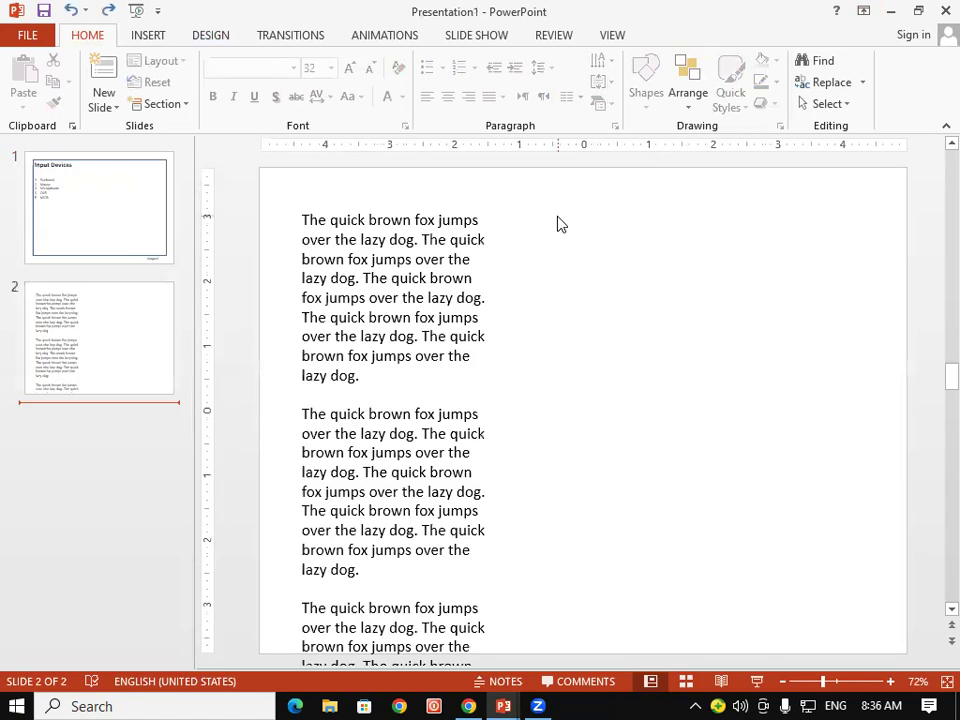
# - Insert a new slide after slide 2 and delete both its placeholders
pyautogui.hotkey('ctrl', 'm')
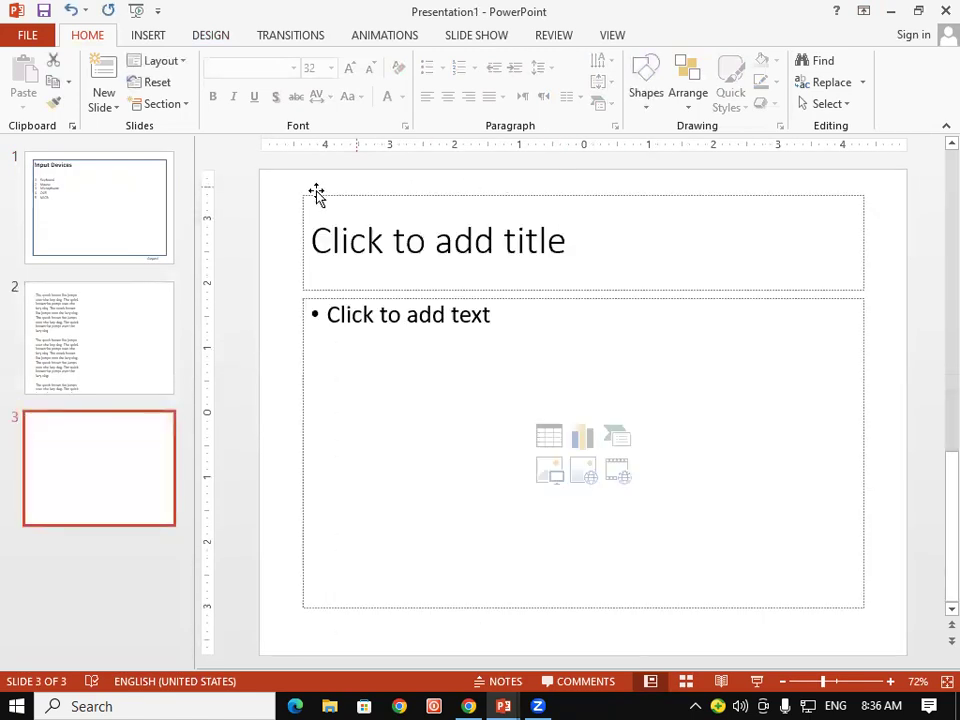
pyautogui.moveTo(298, 200); pyautogui.dragTo(902, 644)
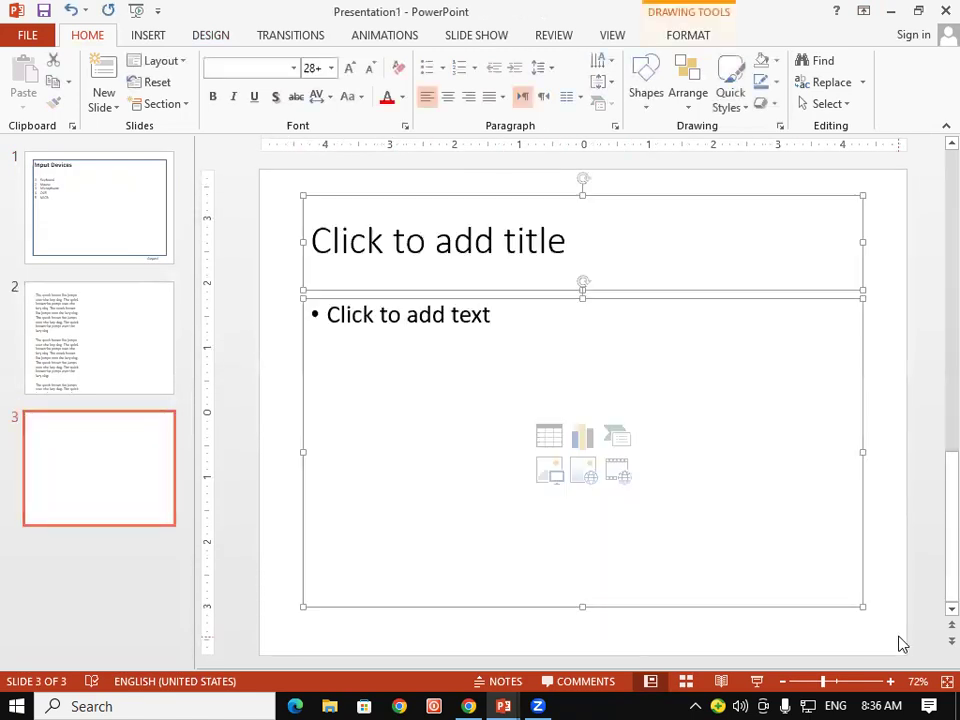
pyautogui.press('Delete')
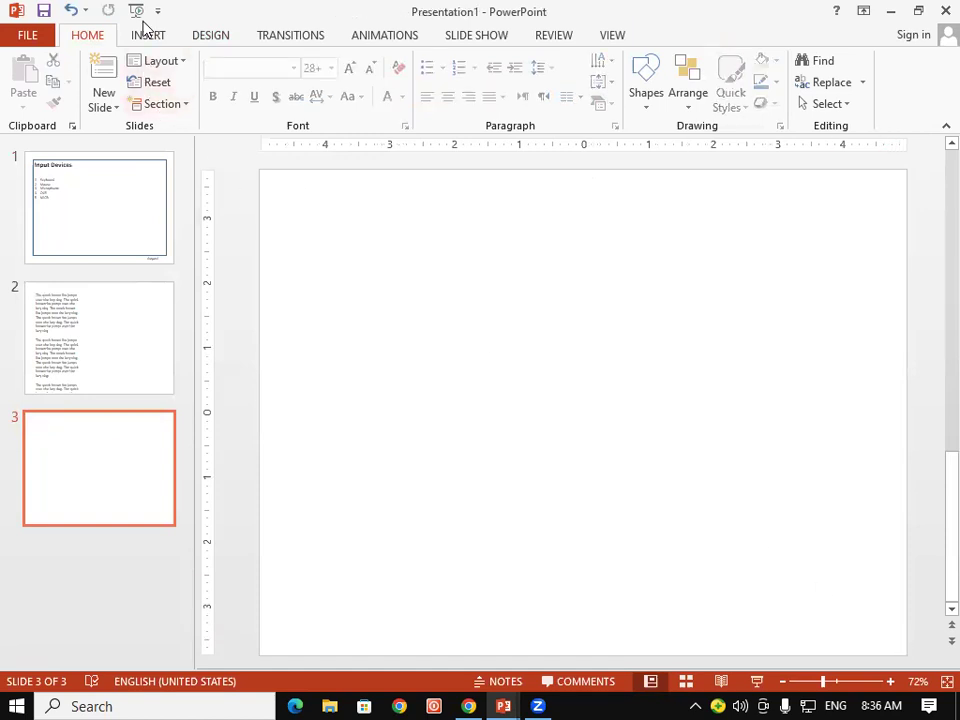
# - Draw an 'Input' text box in the slide's upper left and make it narrower
pyautogui.click(148, 35)
pyautogui.click(575, 96)
pyautogui.moveTo(305, 248)
pyautogui.mouseDown()
pyautogui.moveTo(494, 363)
pyautogui.moveTo(481, 369)
pyautogui.mouseUp()
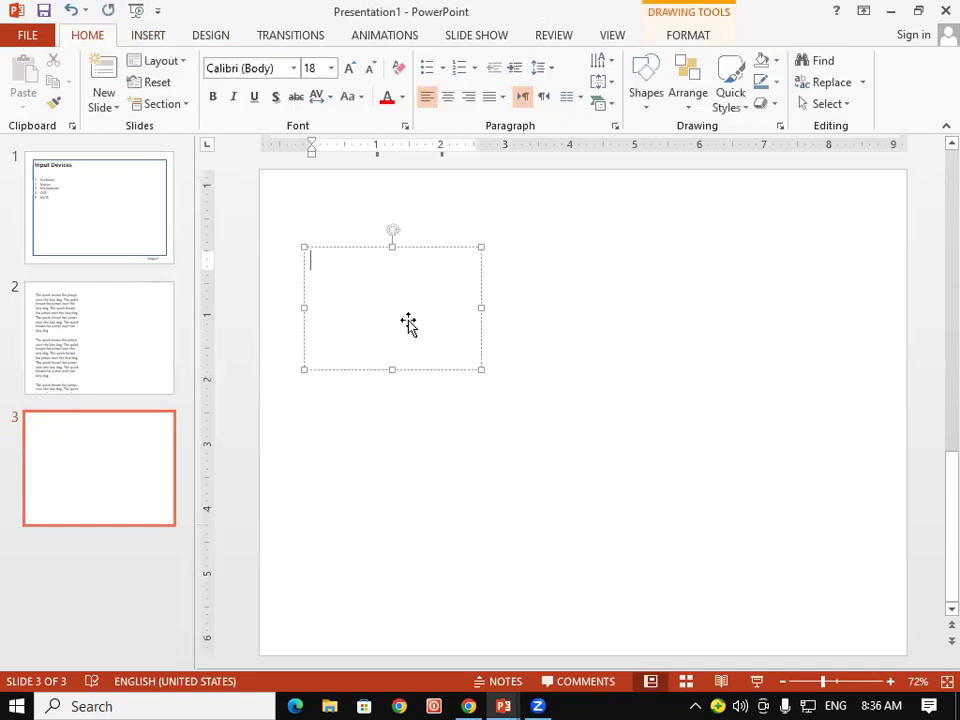
pyautogui.write('Input')
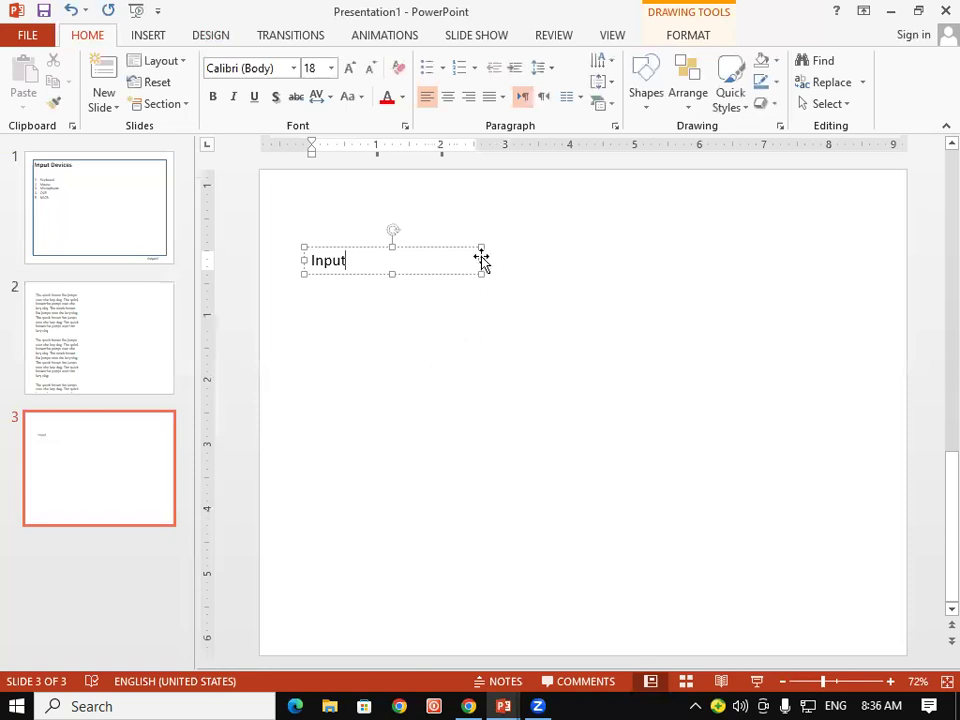
pyautogui.moveTo(481, 260); pyautogui.dragTo(414, 262)
pyautogui.click(377, 333)
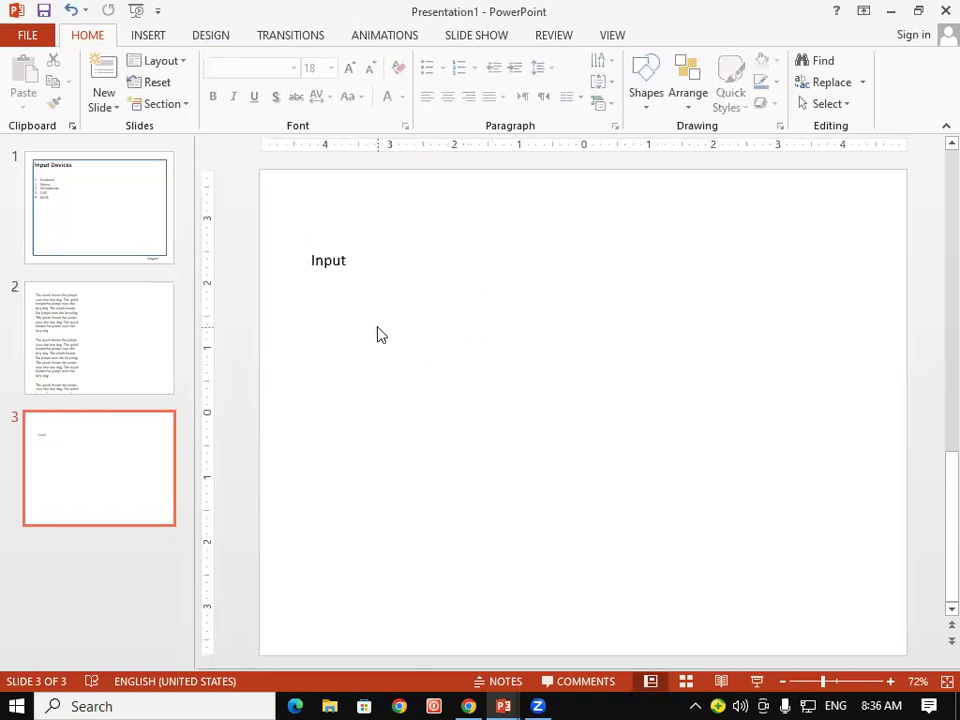
# - Add a 'Process' text box level with Input, correcting the misspelling 'Procc'
pyautogui.click(156, 34)
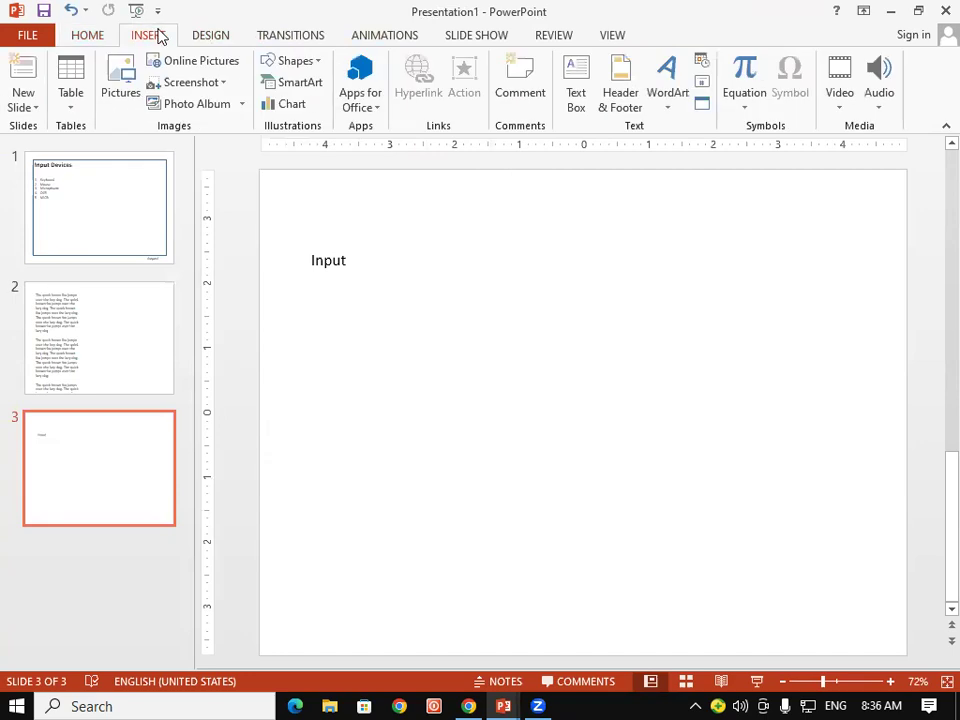
pyautogui.click(580, 95)
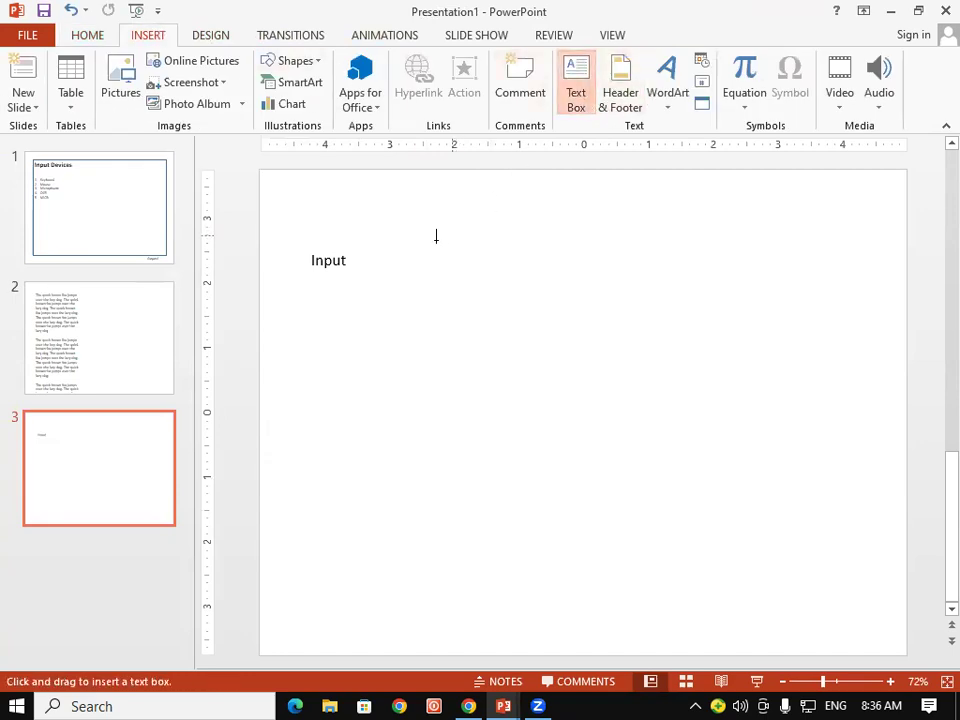
pyautogui.moveTo(404, 257); pyautogui.dragTo(528, 283)
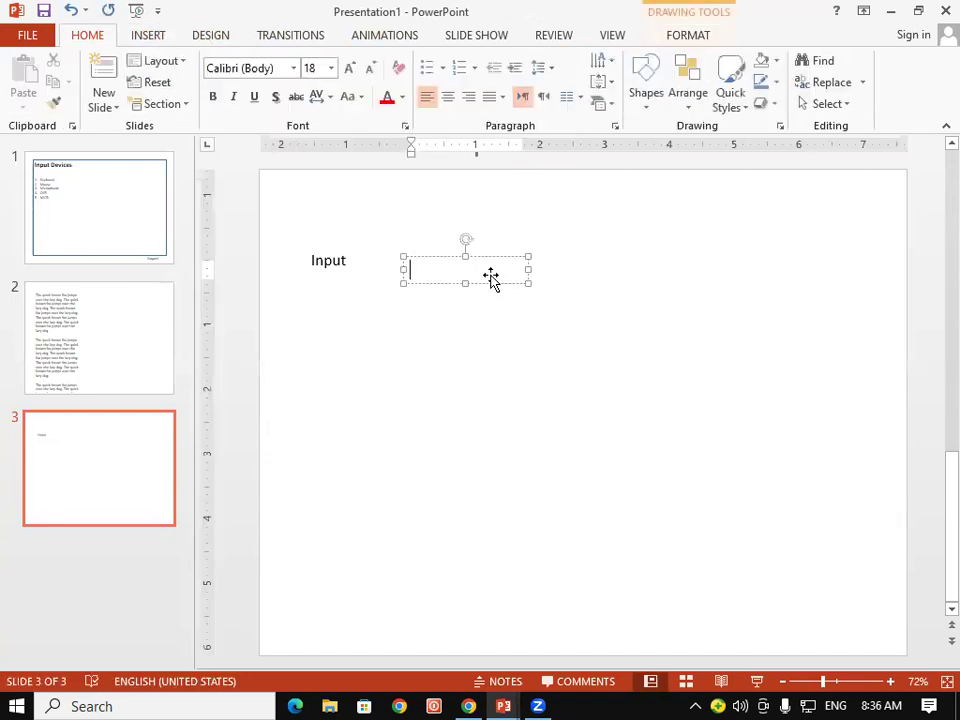
pyautogui.write('Process')
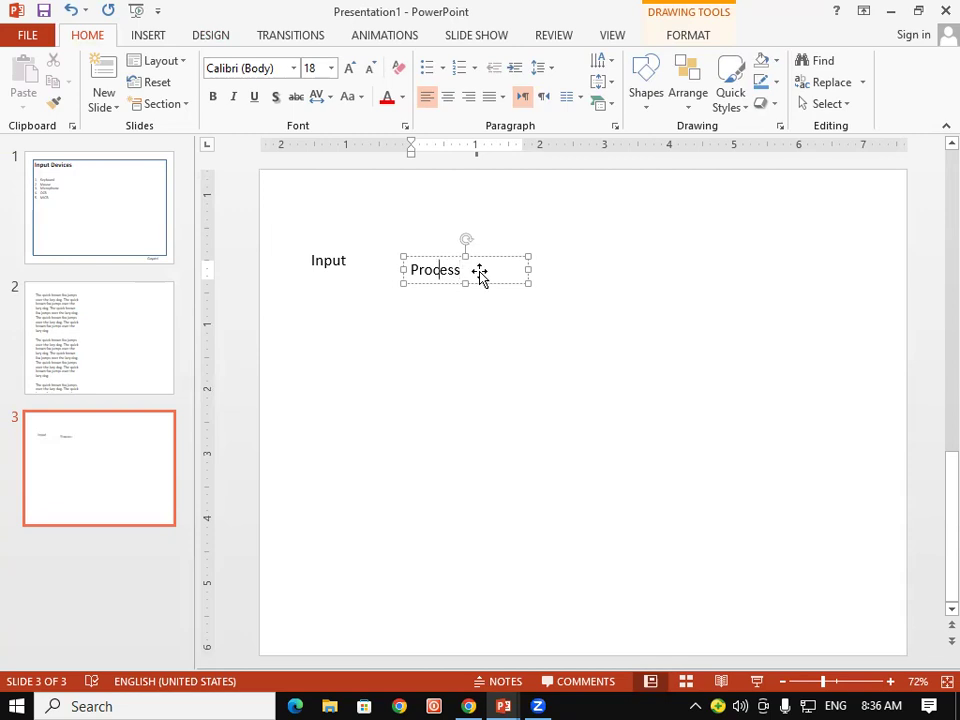
pyautogui.write('c')
pyautogui.click(469, 289)
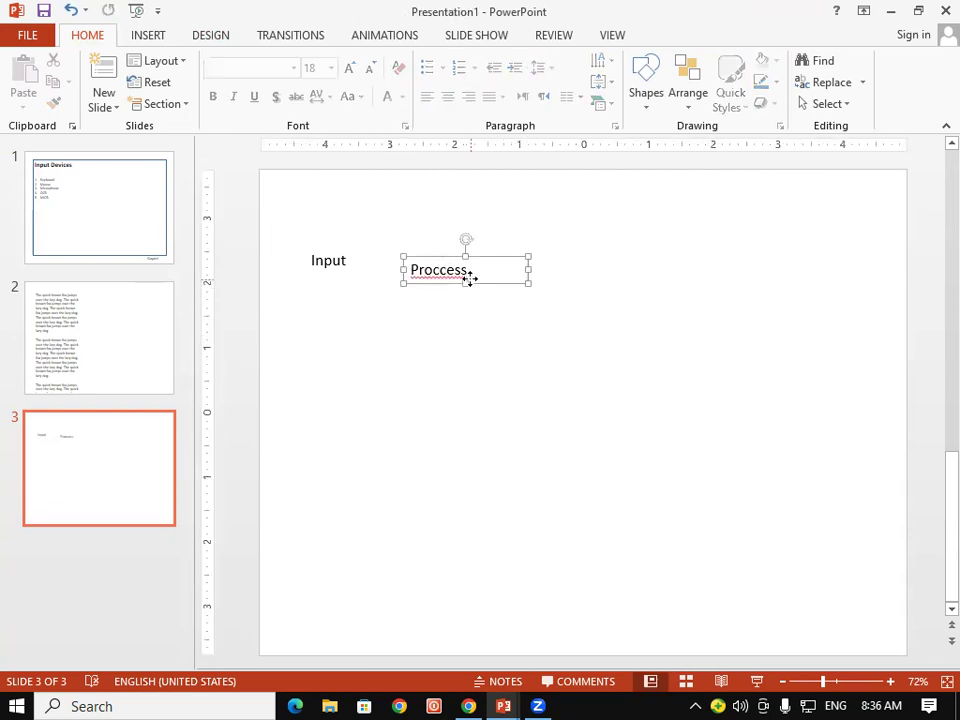
pyautogui.moveTo(469, 274); pyautogui.dragTo(469, 263)
pyautogui.rightClick(446, 261)
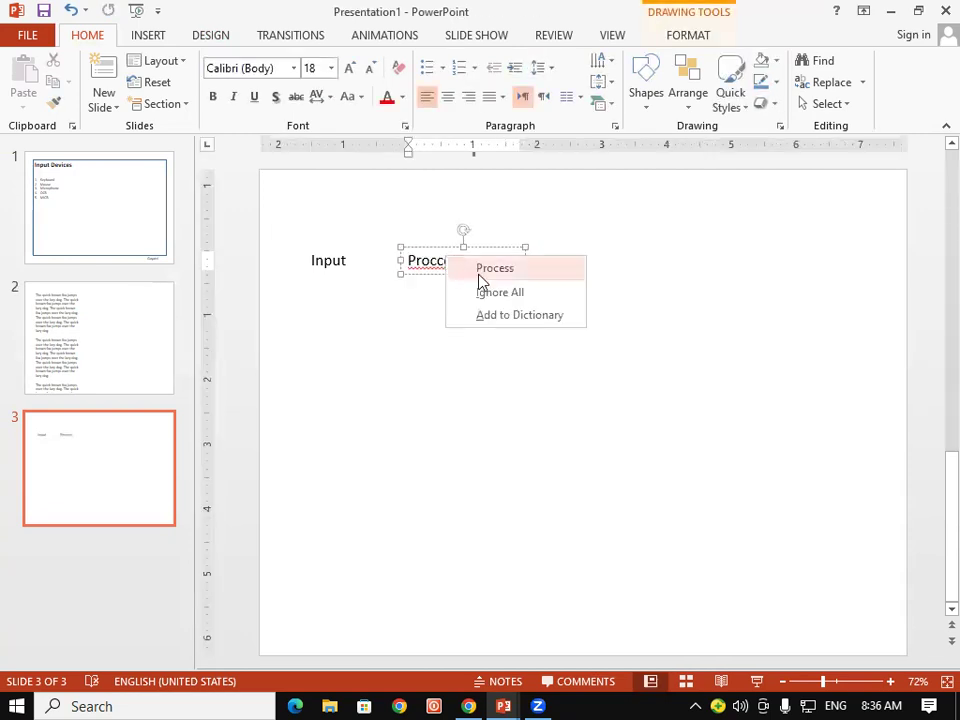
pyautogui.click(494, 270)
pyautogui.click(594, 274)
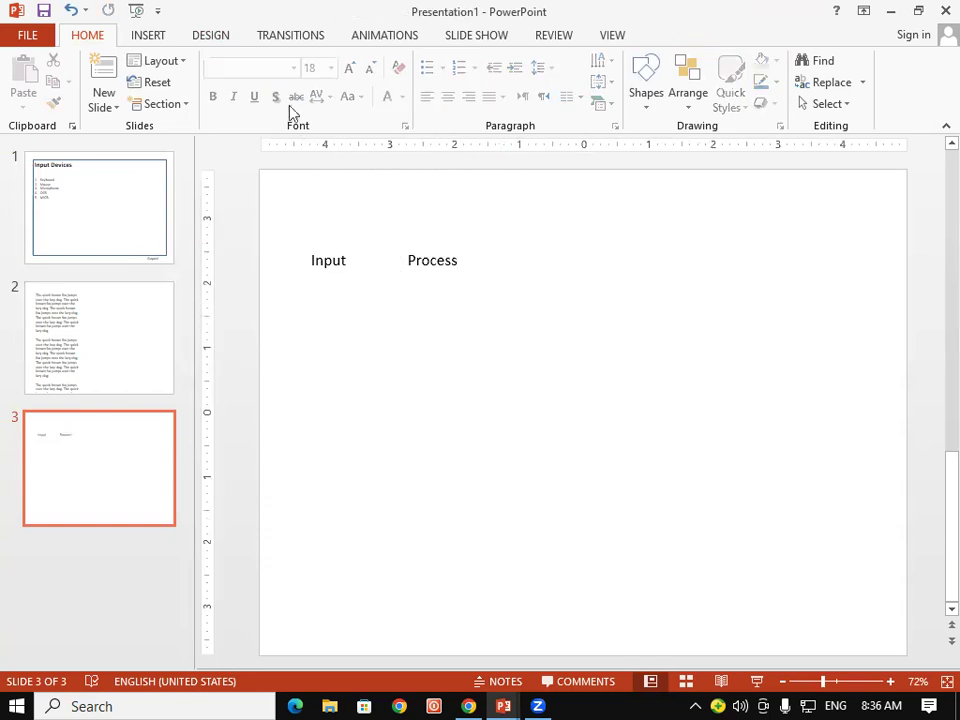
# - Add an 'Output' text box to the right of Process
pyautogui.click(150, 36)
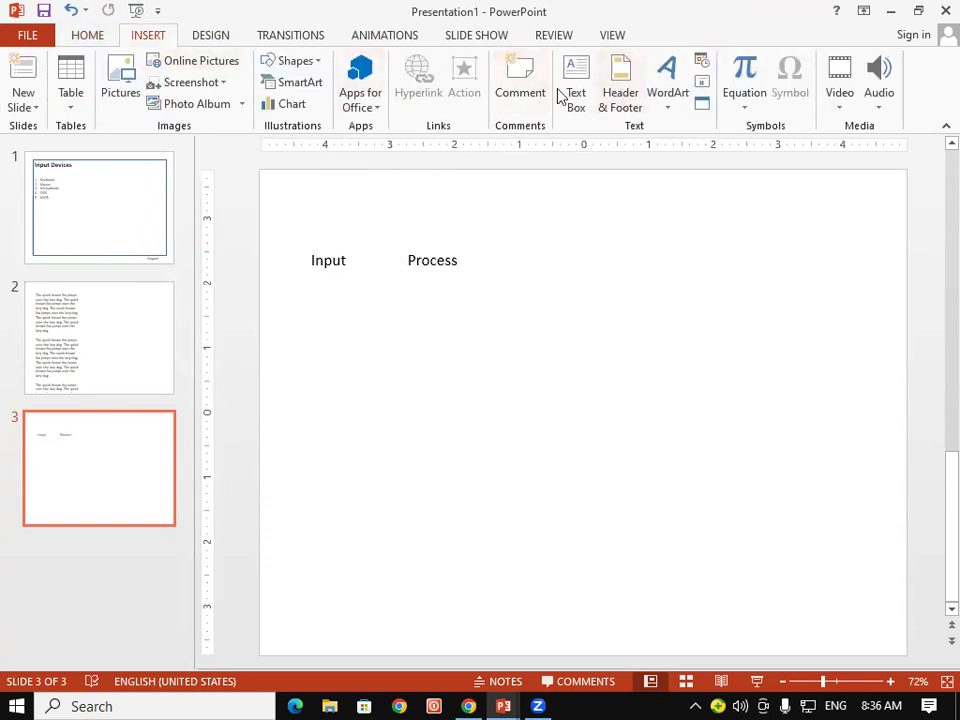
pyautogui.click(577, 92)
pyautogui.moveTo(506, 248); pyautogui.dragTo(657, 288)
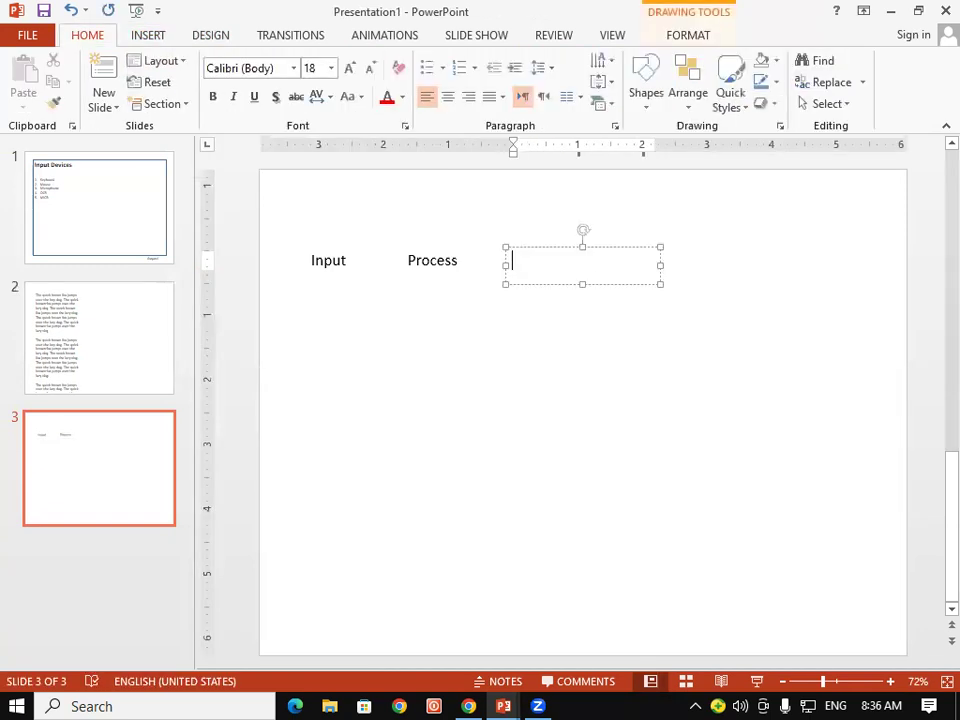
pyautogui.write('Outpu')
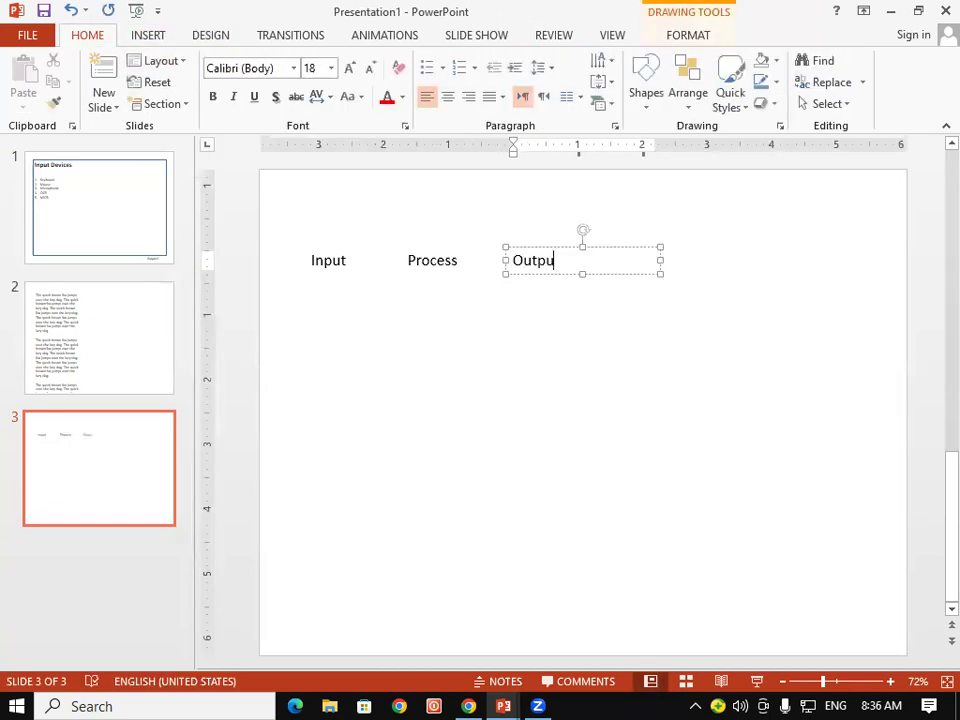
pyautogui.click(696, 355)
pyautogui.click(546, 251)
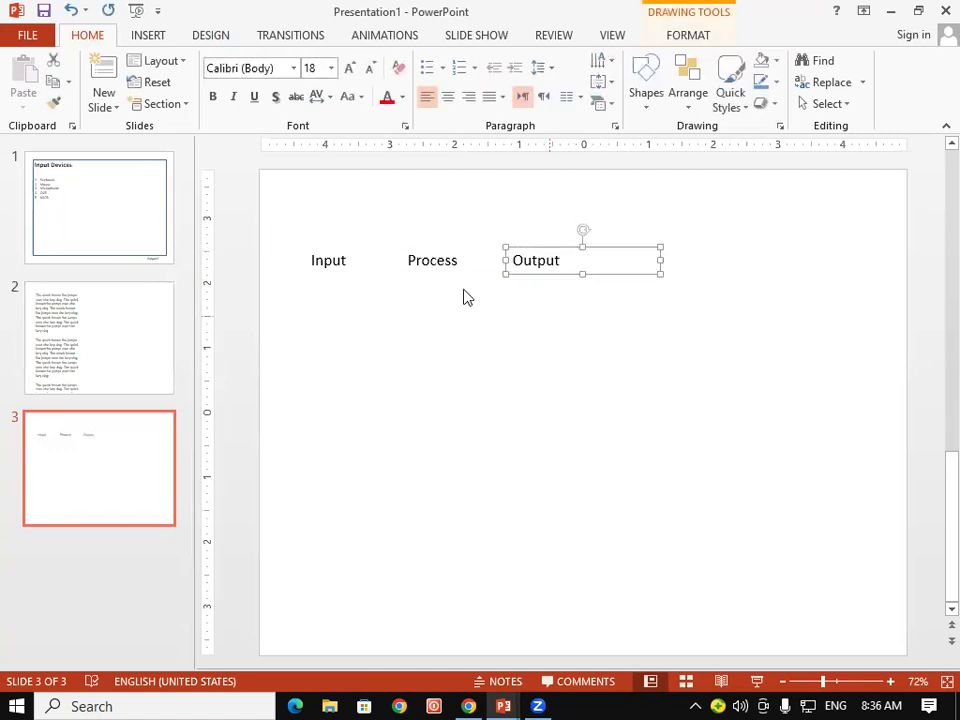
pyautogui.click(332, 216)
# - Marquee-select the three labels, then select only the Input text box
pyautogui.moveTo(424, 318); pyautogui.dragTo(688, 344)
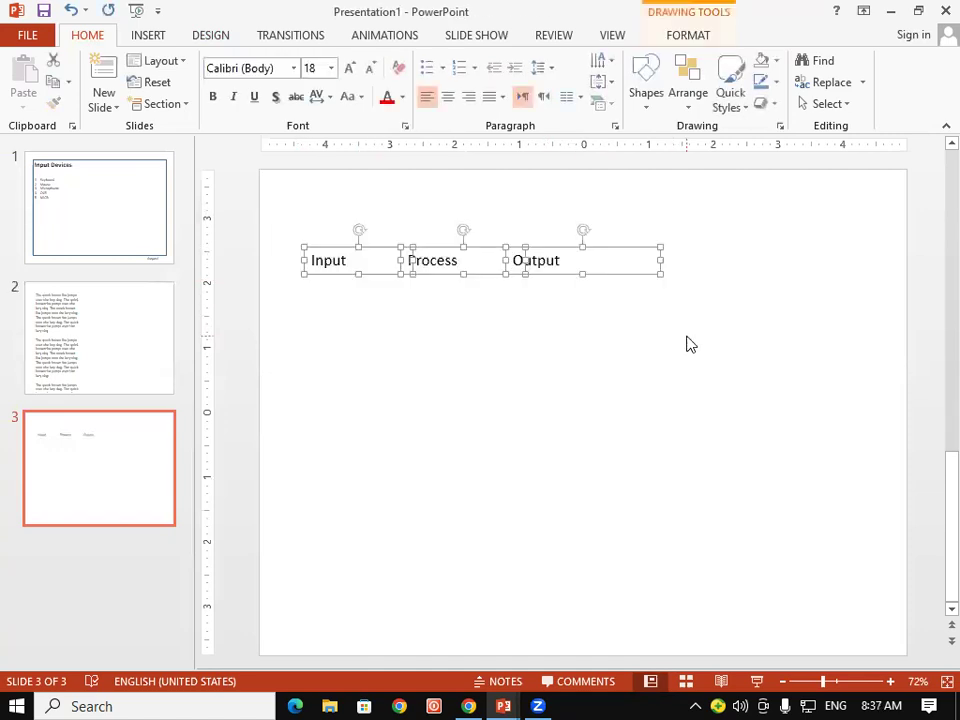
pyautogui.click(688, 344)
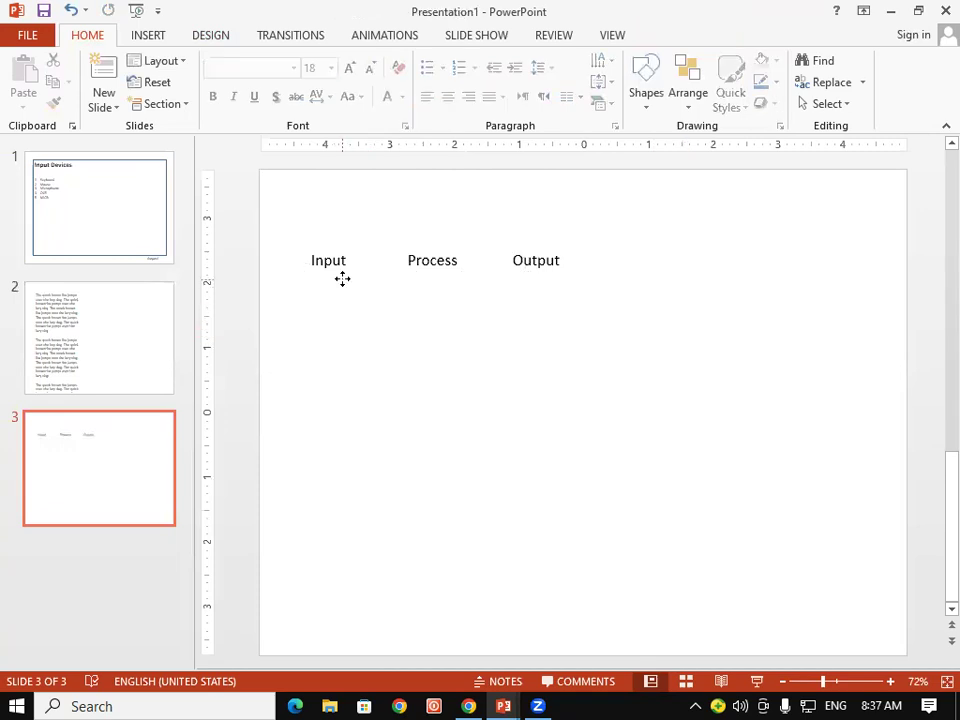
pyautogui.click(373, 260)
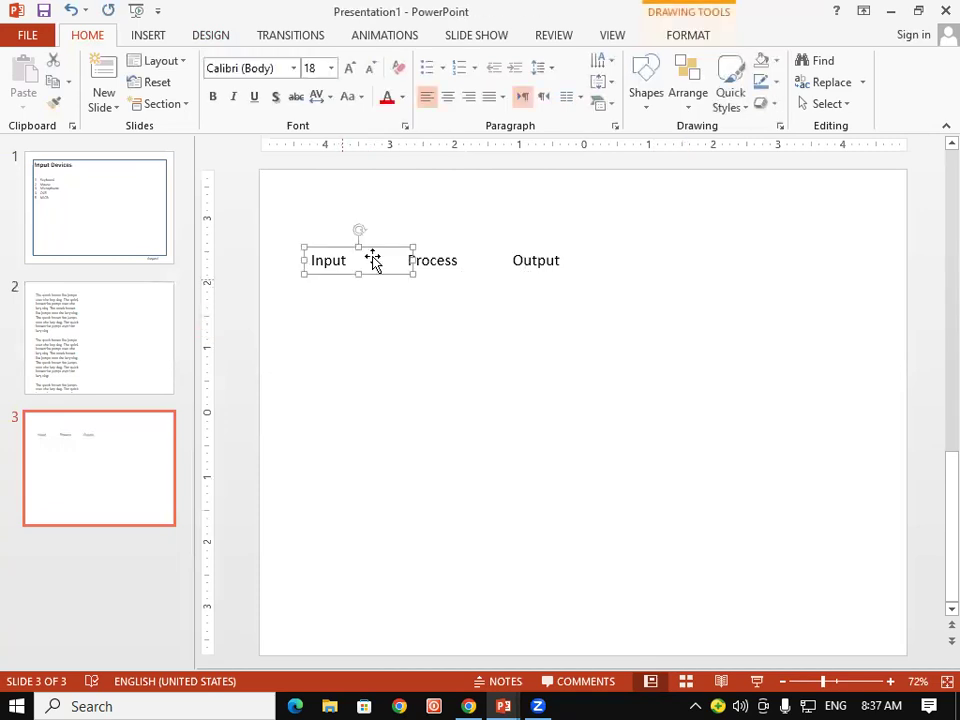
# - Convert the Input, Process and Output text boxes each into the same chevron SmartArt layout
pyautogui.click(597, 110)
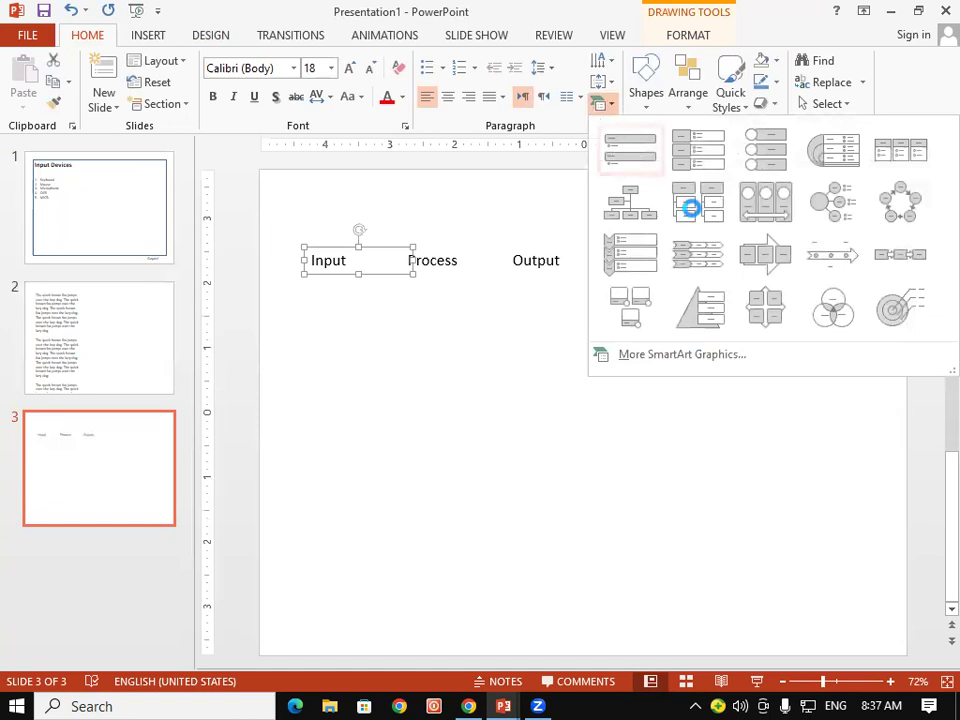
pyautogui.click(697, 259)
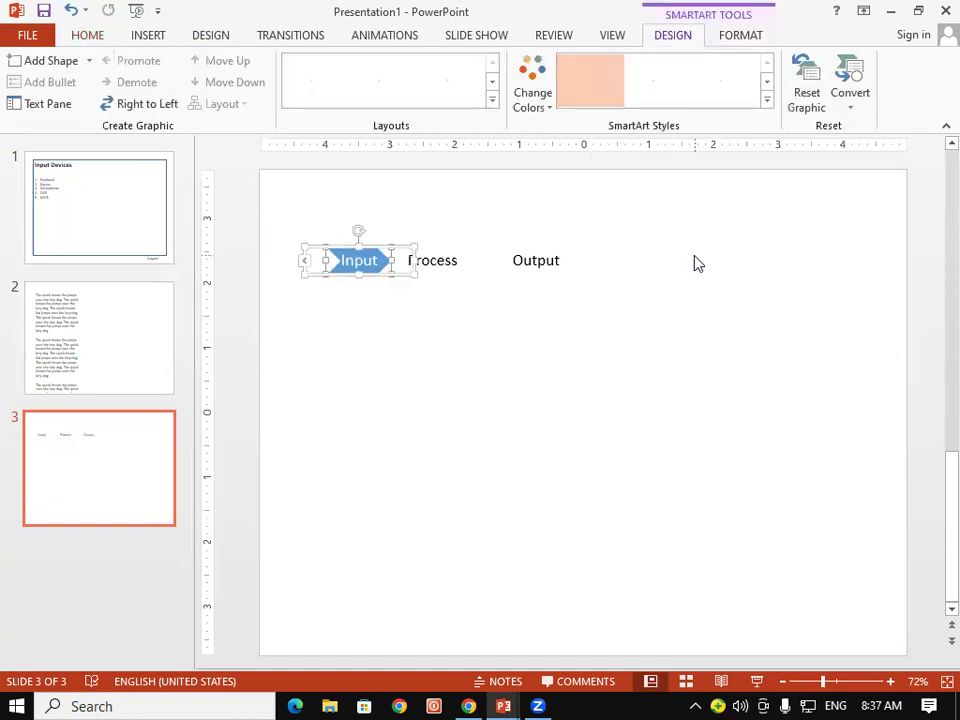
pyautogui.click(390, 338)
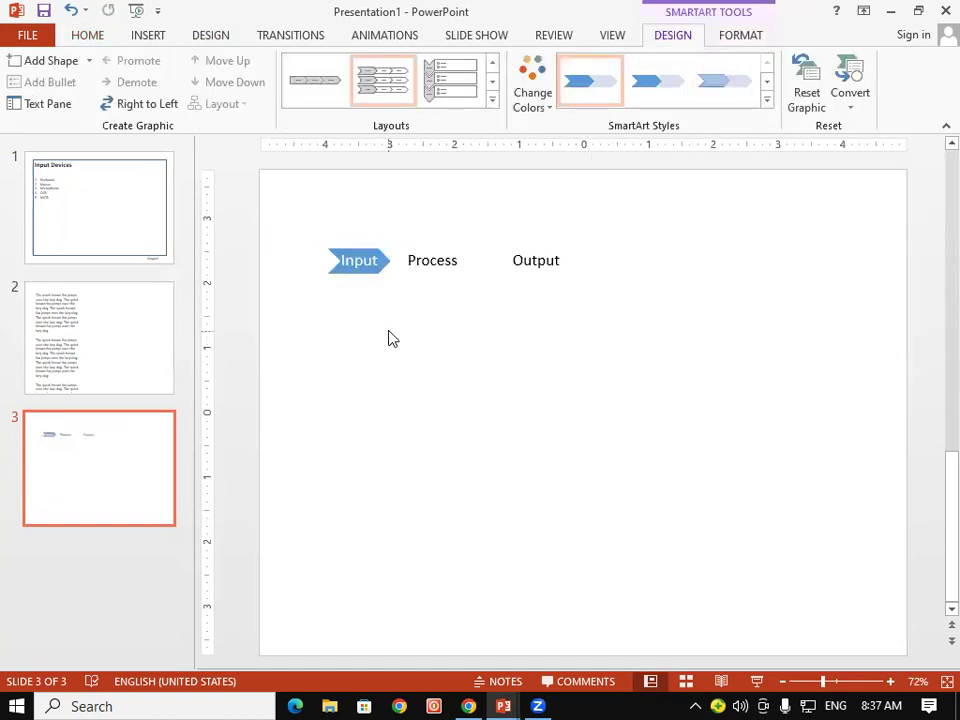
pyautogui.click(416, 266)
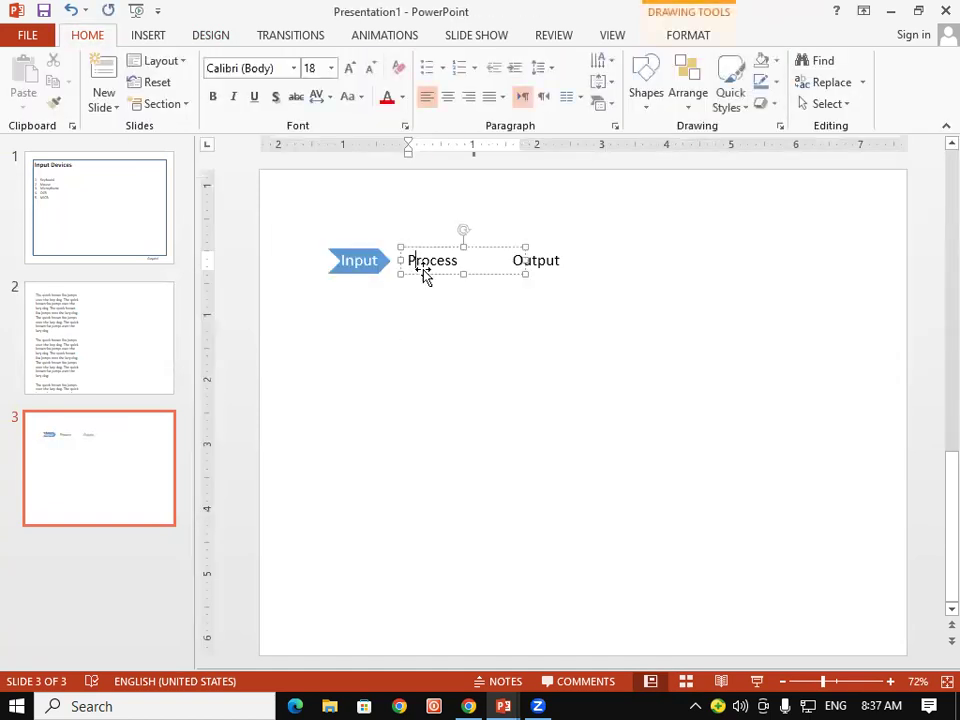
pyautogui.click(599, 107)
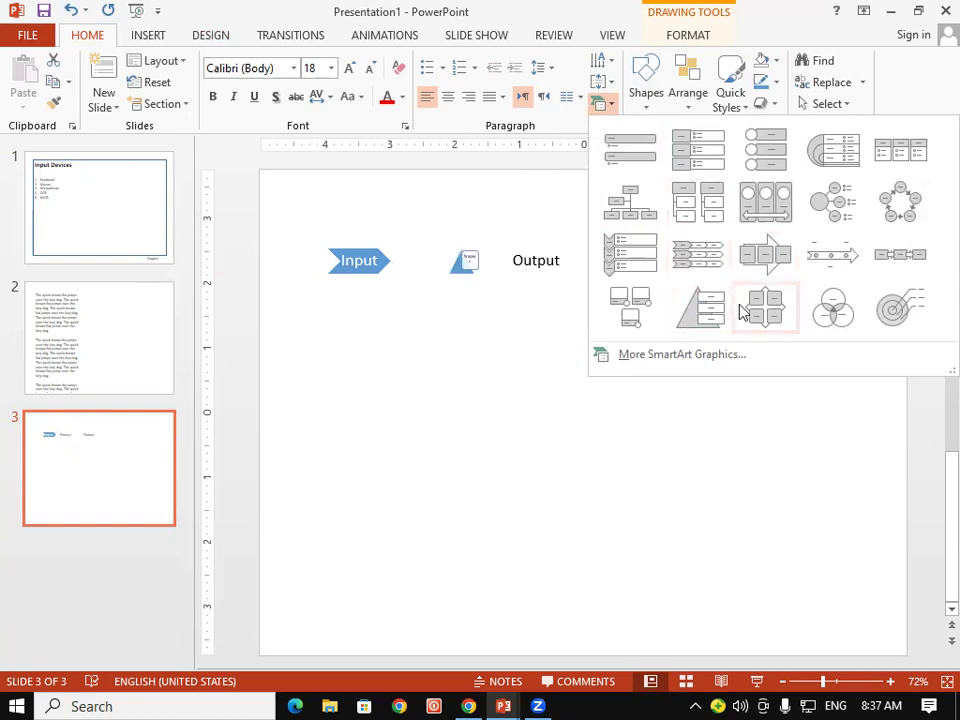
pyautogui.click(697, 262)
pyautogui.click(555, 272)
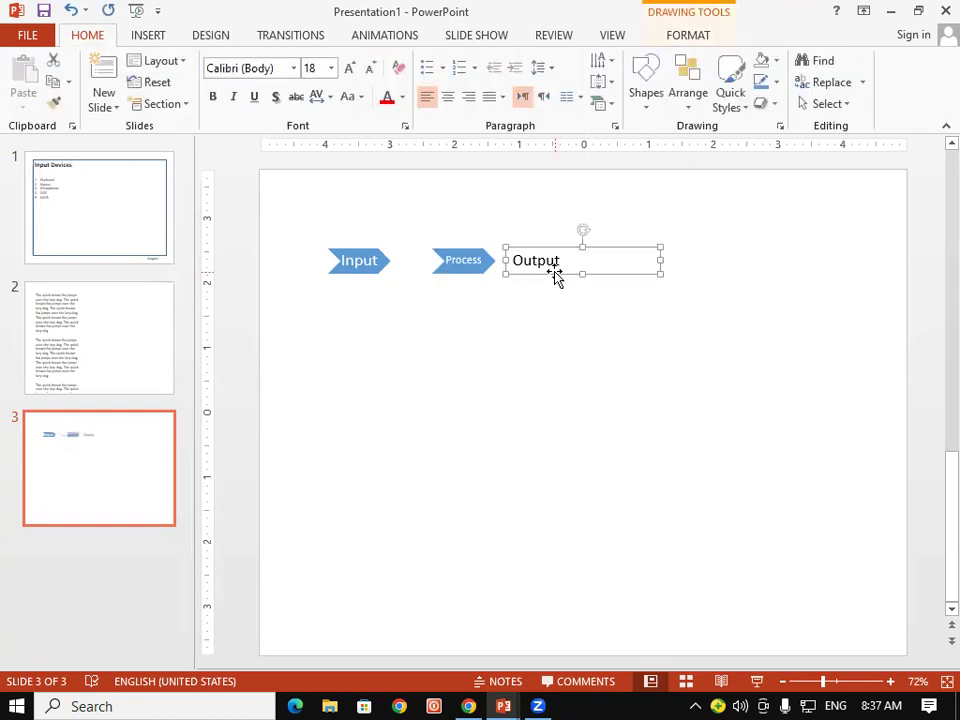
pyautogui.click(598, 105)
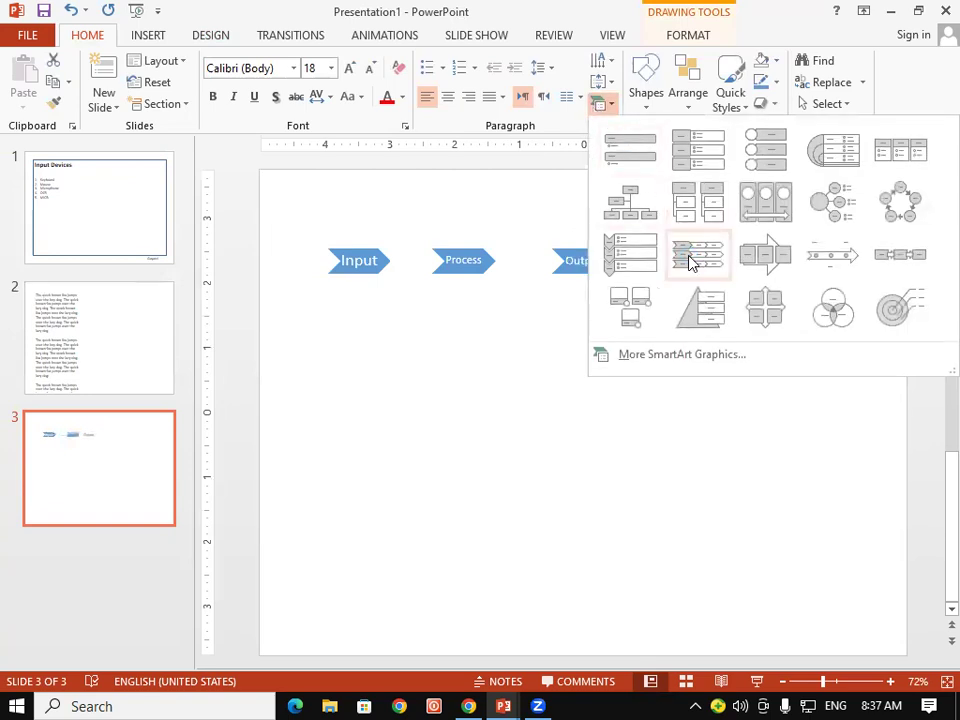
pyautogui.click(690, 260)
pyautogui.click(590, 382)
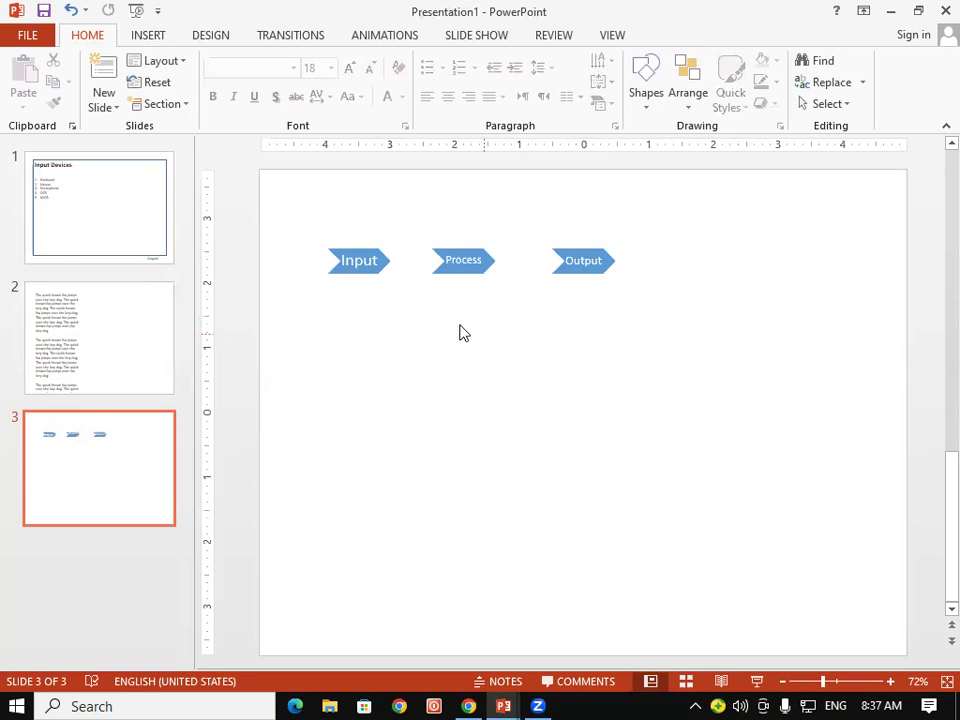
# - Marquee-select the three chevron graphics, then add two new slides after slide 3
pyautogui.click(372, 257)
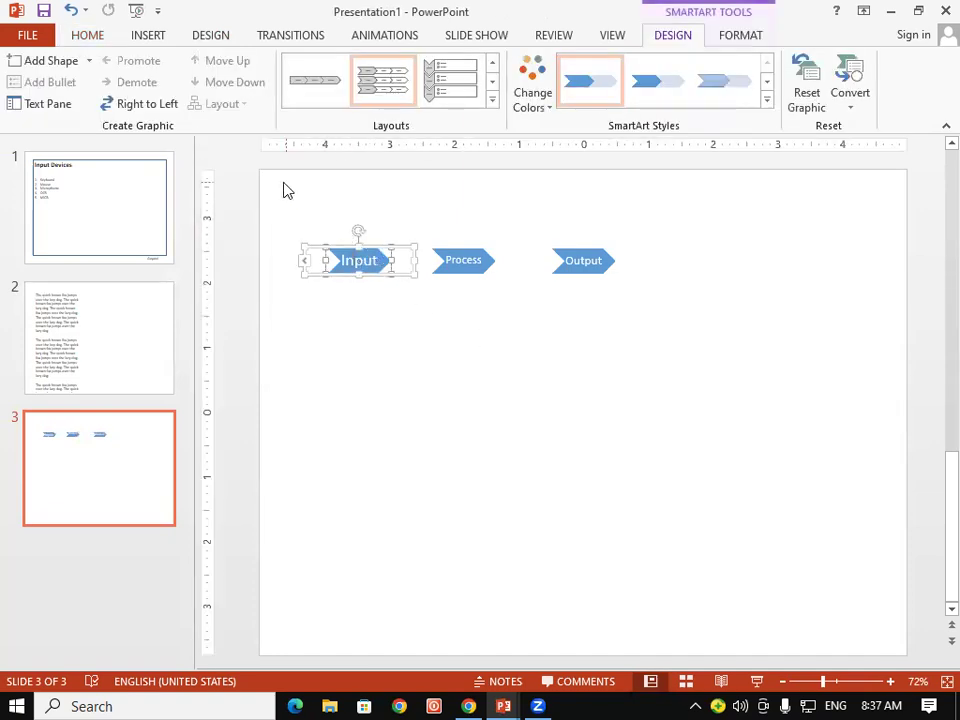
pyautogui.moveTo(282, 184); pyautogui.dragTo(536, 326)
pyautogui.click(287, 216)
pyautogui.moveTo(287, 216); pyautogui.dragTo(655, 313)
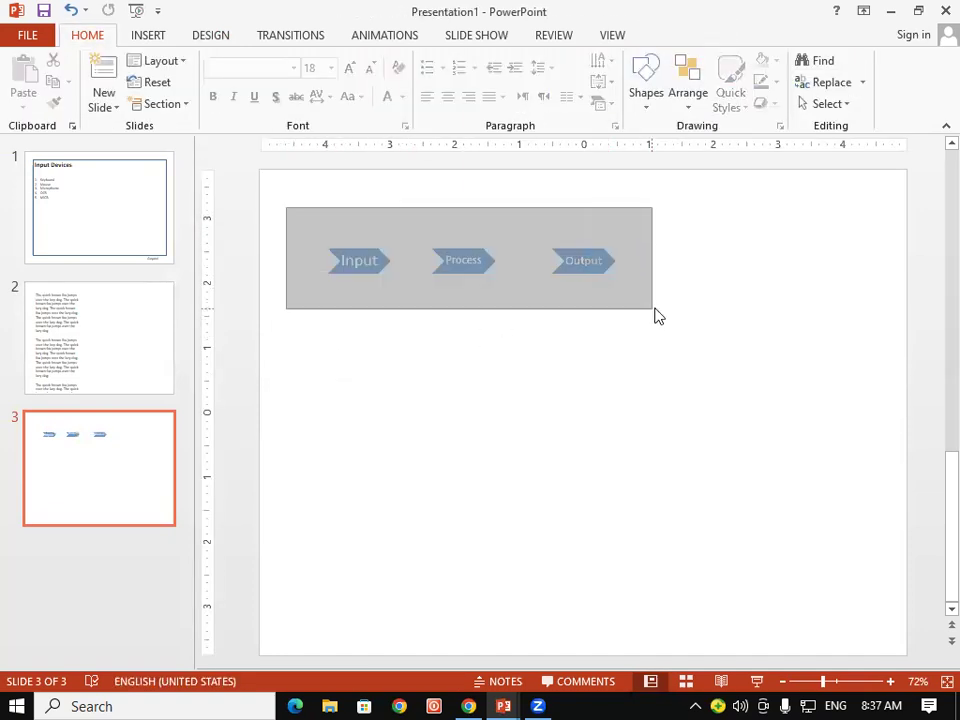
pyautogui.click(306, 218)
pyautogui.moveTo(306, 218); pyautogui.dragTo(745, 392)
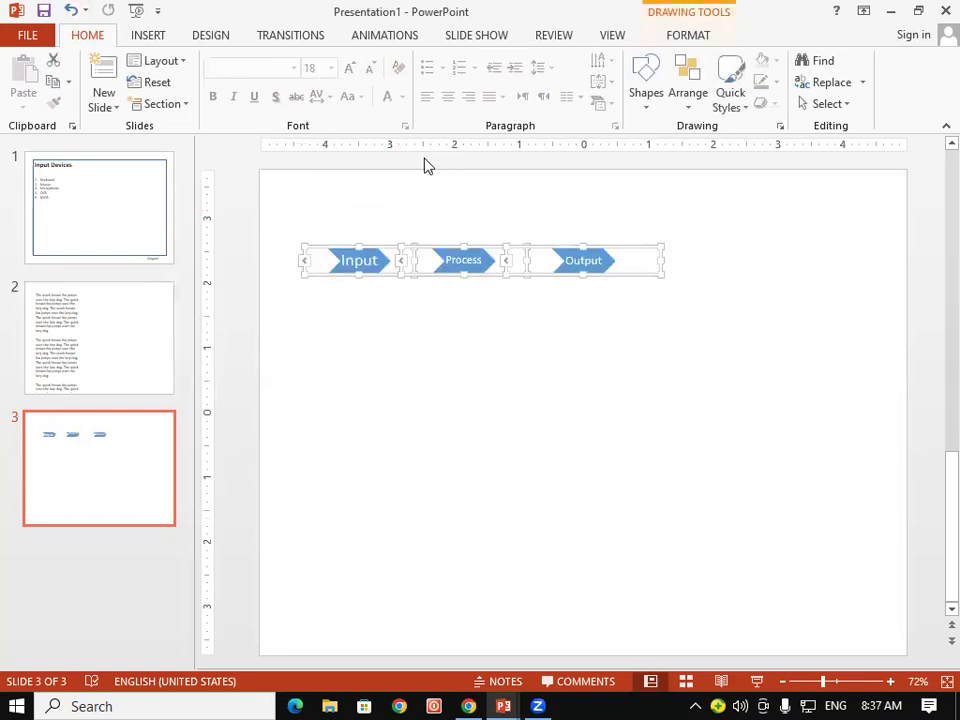
pyautogui.hotkey('ctrl', 'm')
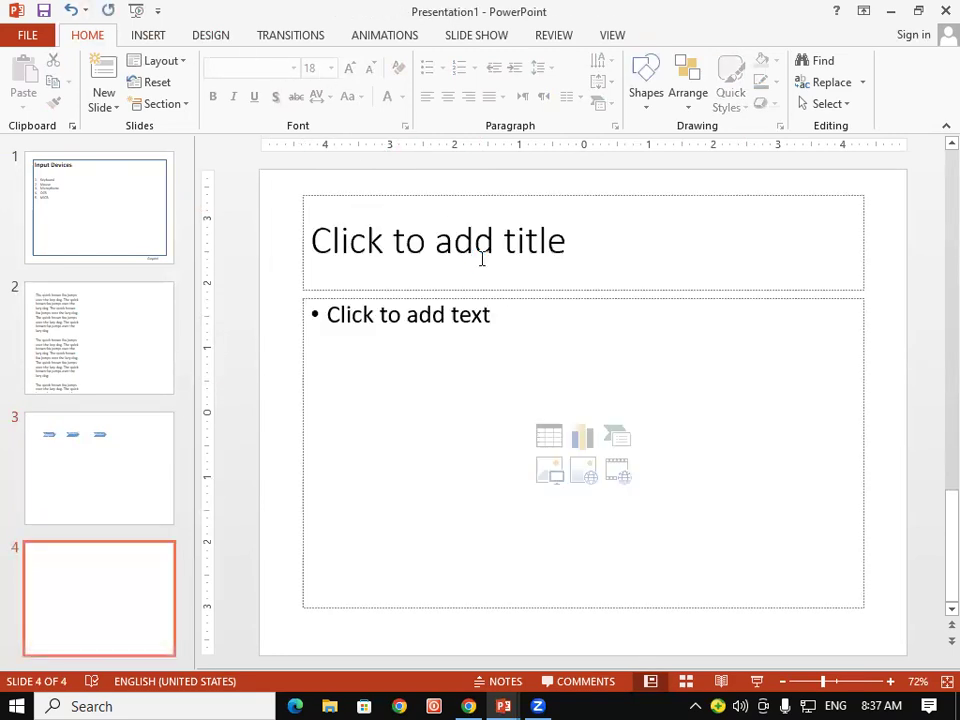
pyautogui.hotkey('ctrl', 'm')
# - Back on slide 3, enlarge all three chevron arrows together, then select all and undo
pyautogui.click(86, 377)
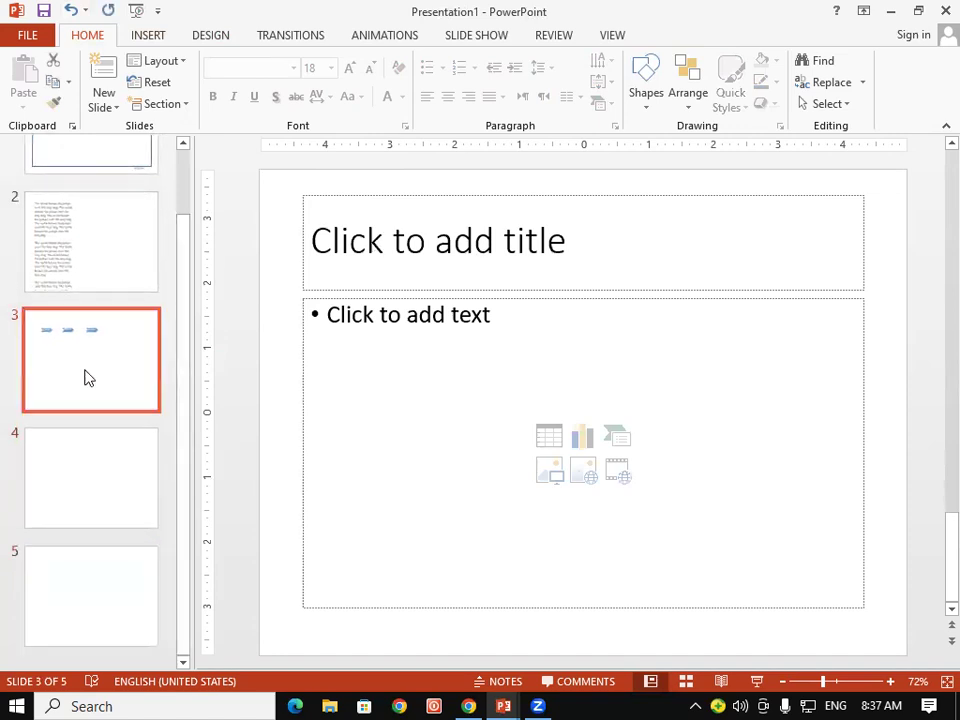
pyautogui.moveTo(285, 208); pyautogui.dragTo(505, 295)
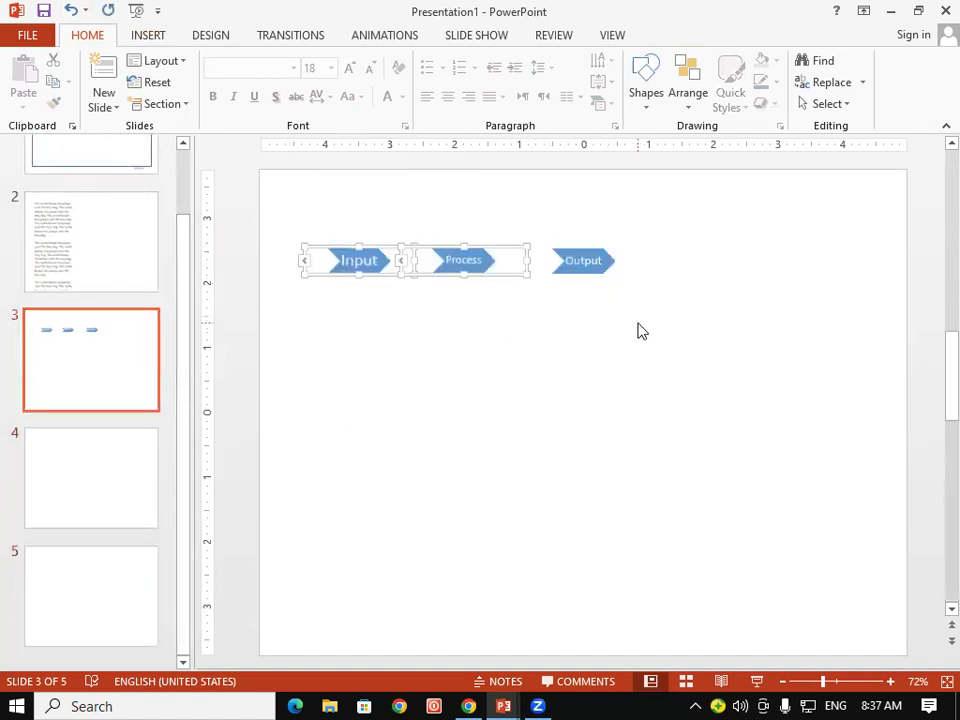
pyautogui.click(296, 216)
pyautogui.moveTo(283, 199); pyautogui.dragTo(679, 319)
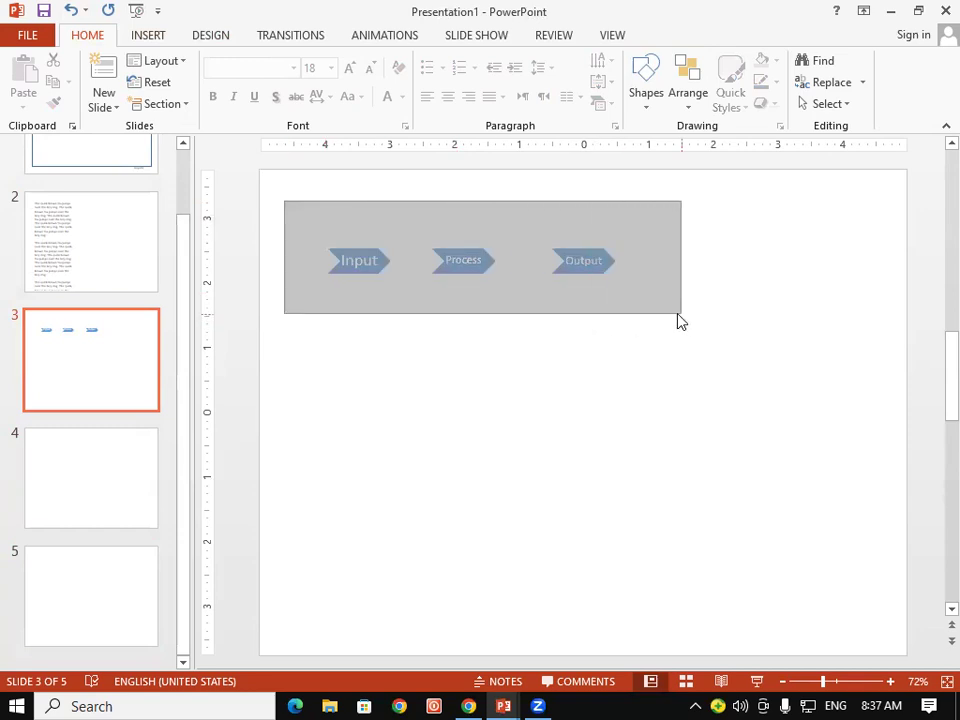
pyautogui.moveTo(661, 272)
pyautogui.mouseDown()
pyautogui.moveTo(710, 325)
pyautogui.moveTo(701, 346)
pyautogui.mouseUp()
pyautogui.click(478, 523)
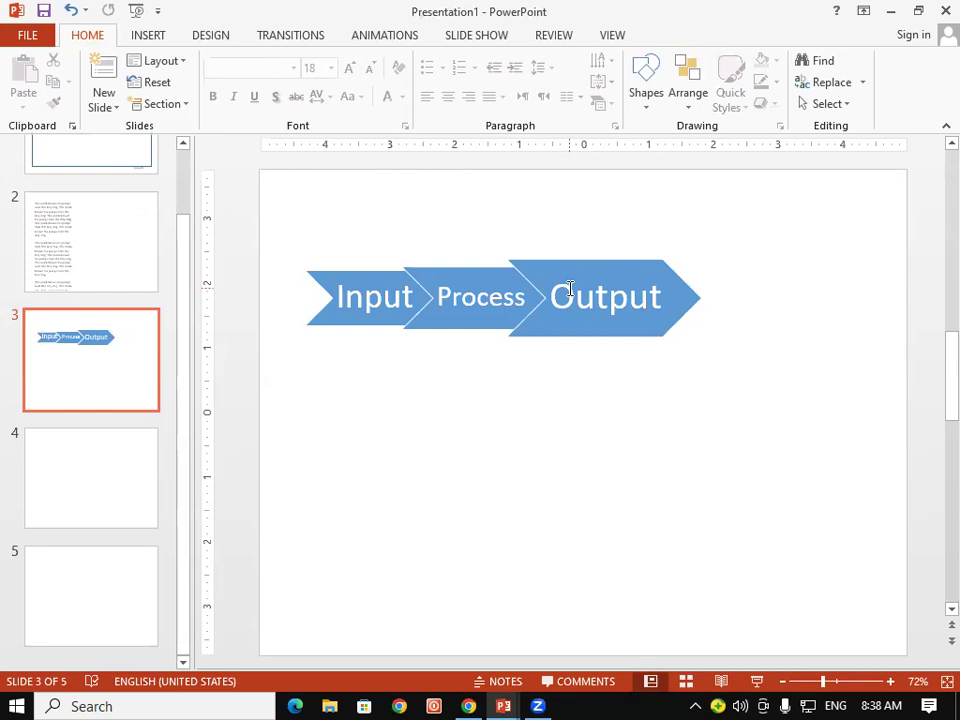
pyautogui.hotkey('ctrl', 'a')
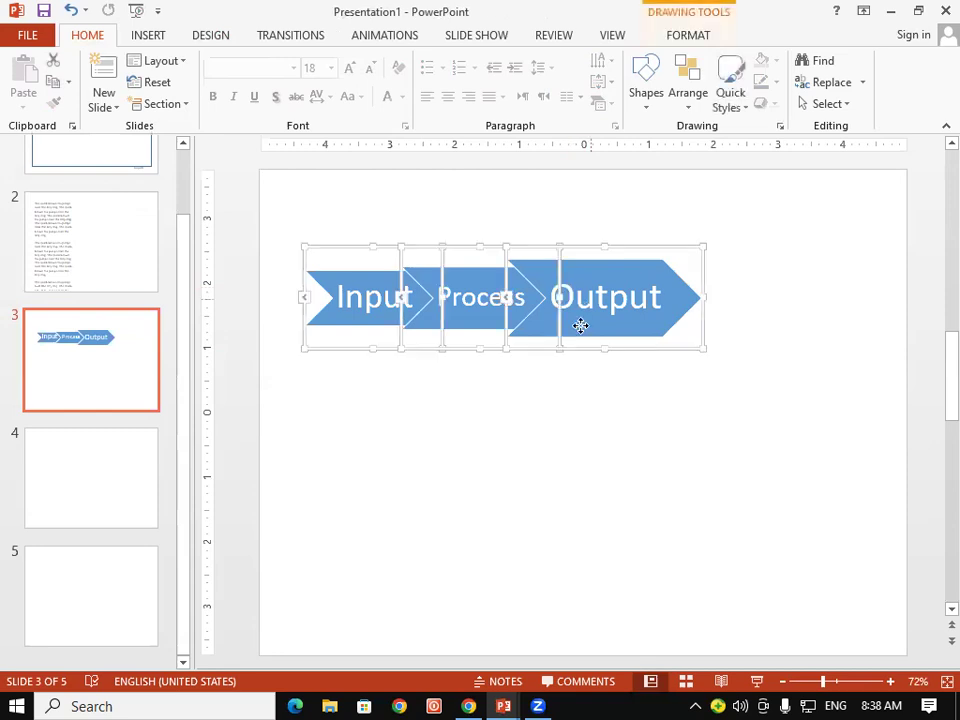
pyautogui.hotkey('ctrl', 'z')
# - Restore the plain labels, then turn Input into an enlarged Pyramid List SmartArt moved down-left
pyautogui.hotkey('ctrl', 'z')
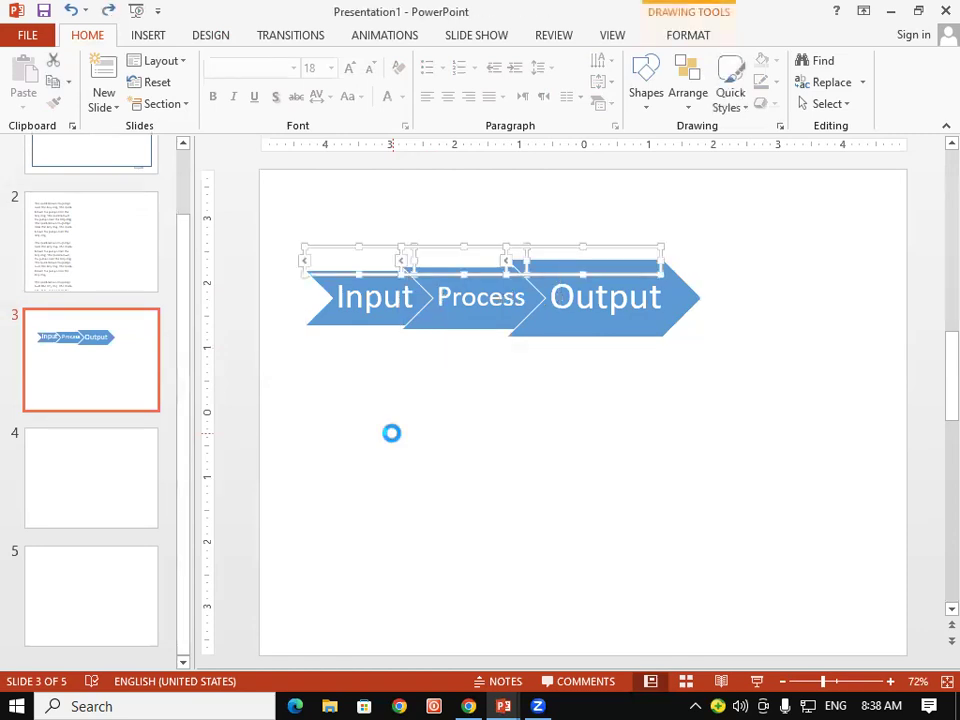
pyautogui.hotkey('ctrl', 'z')
pyautogui.hotkey('ctrl', 'z')
pyautogui.hotkey('ctrl', 'z')
pyautogui.hotkey('ctrl', 'z')
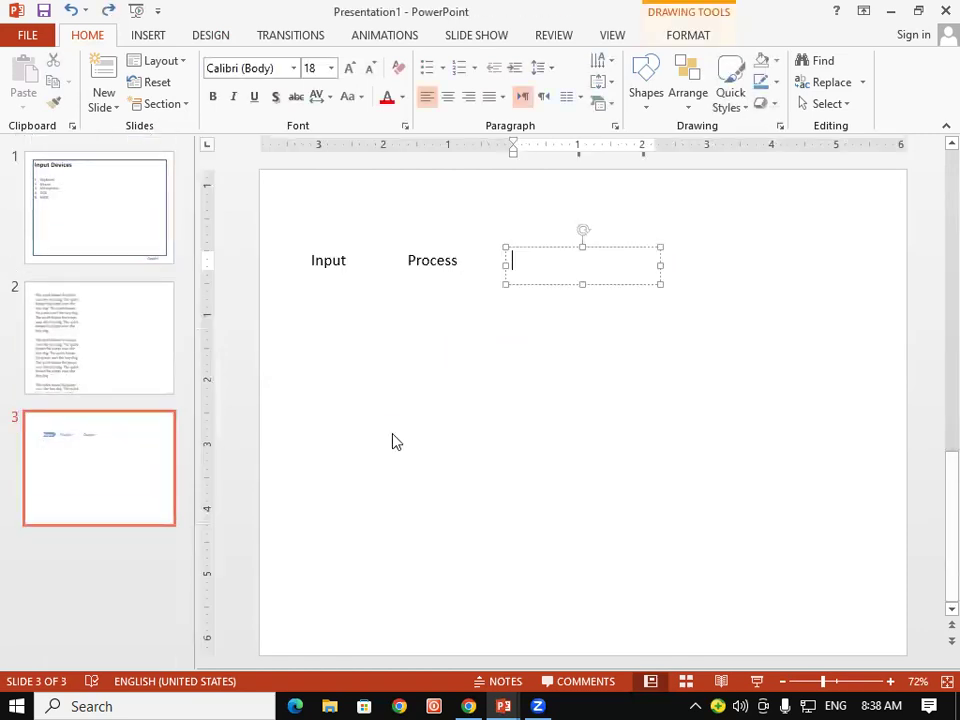
pyautogui.hotkey('ctrl', 'y')
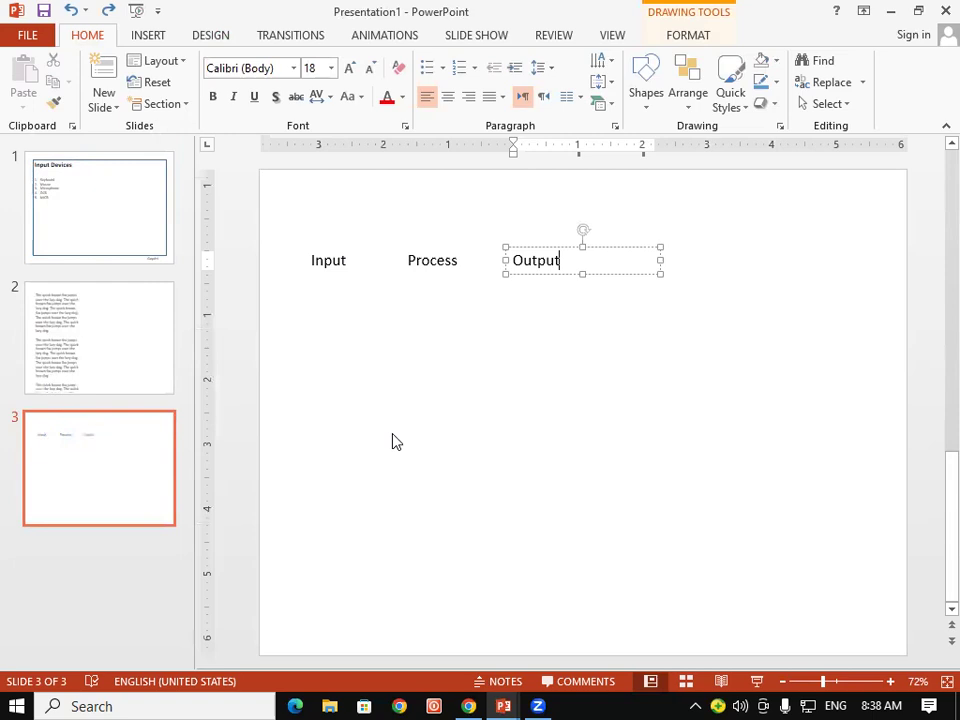
pyautogui.click(392, 433)
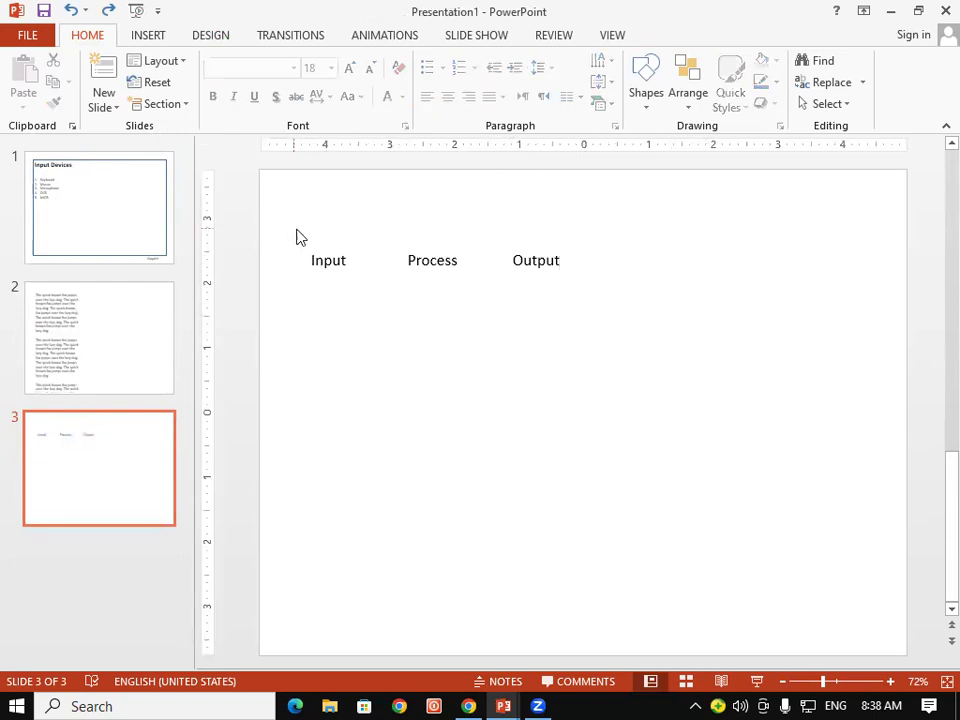
pyautogui.click(326, 262)
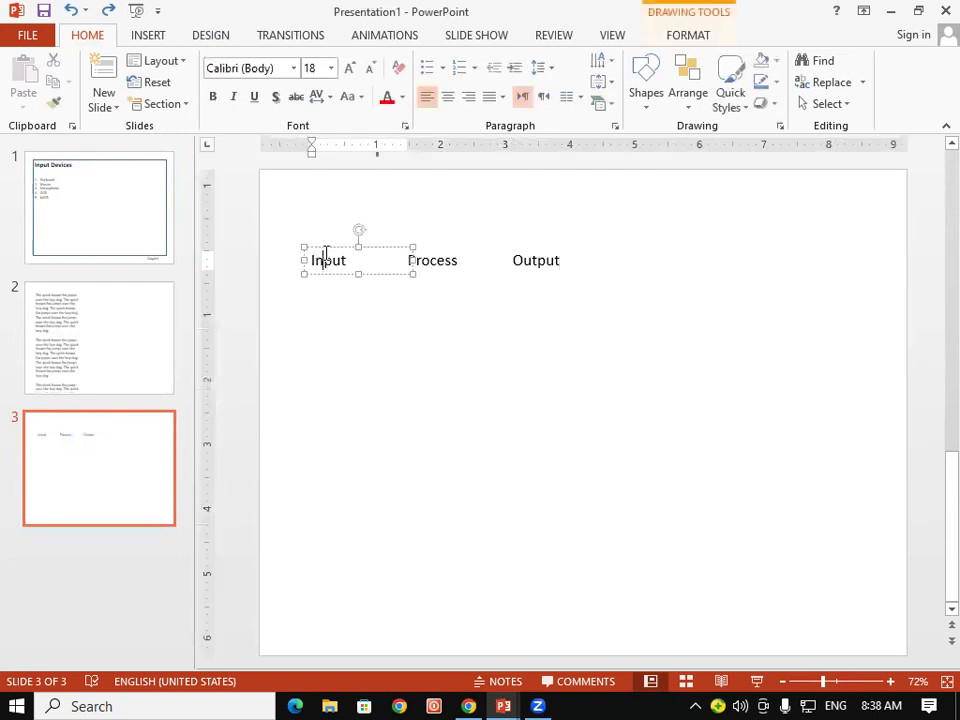
pyautogui.click(611, 106)
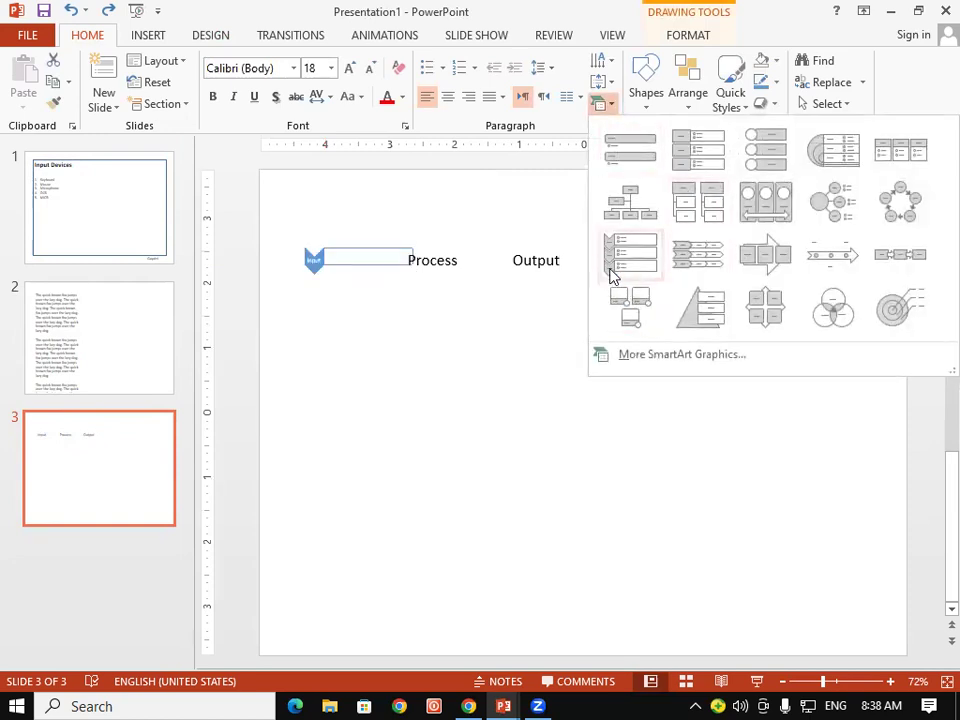
pyautogui.click(697, 327)
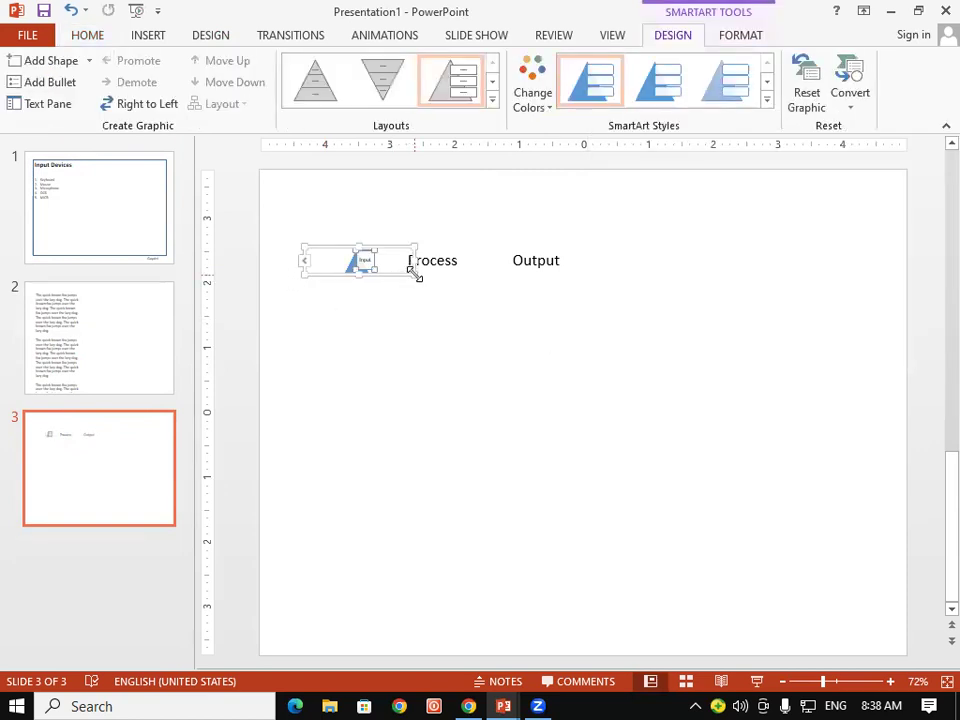
pyautogui.moveTo(416, 272); pyautogui.dragTo(508, 400)
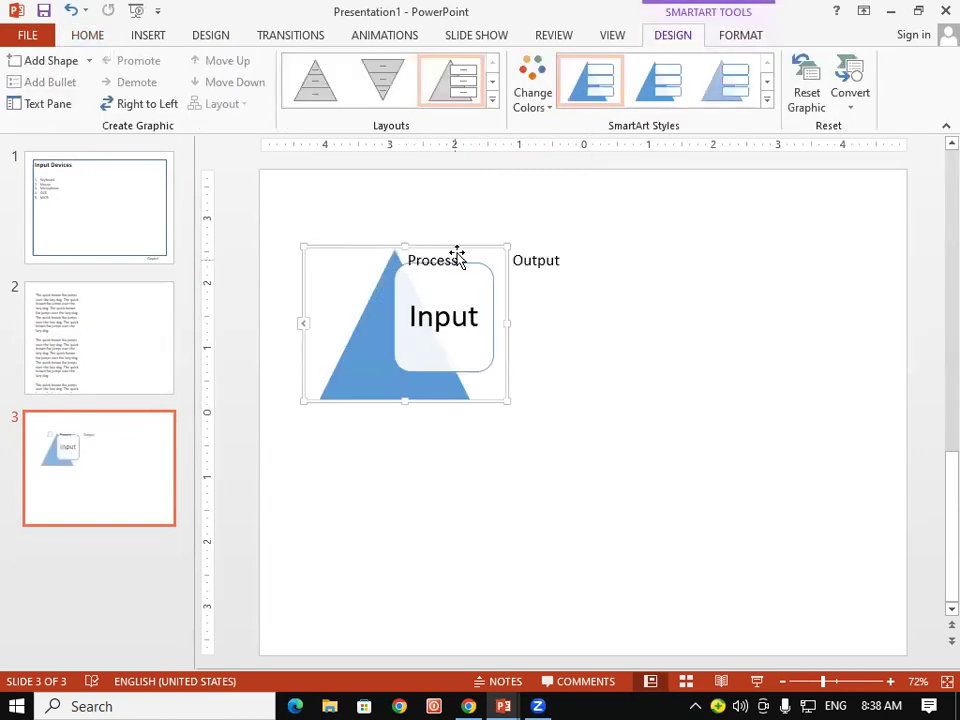
pyautogui.moveTo(474, 272); pyautogui.dragTo(427, 350)
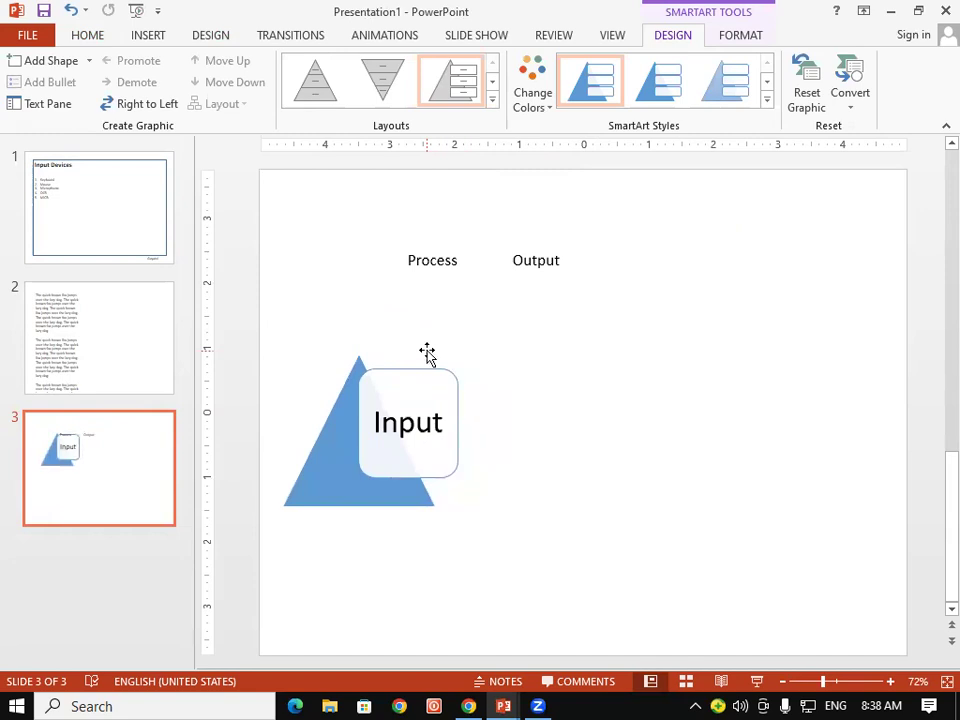
# - Convert Process into the same Pyramid List SmartArt, enlarged and placed beside Input
pyautogui.click(538, 354)
pyautogui.click(450, 262)
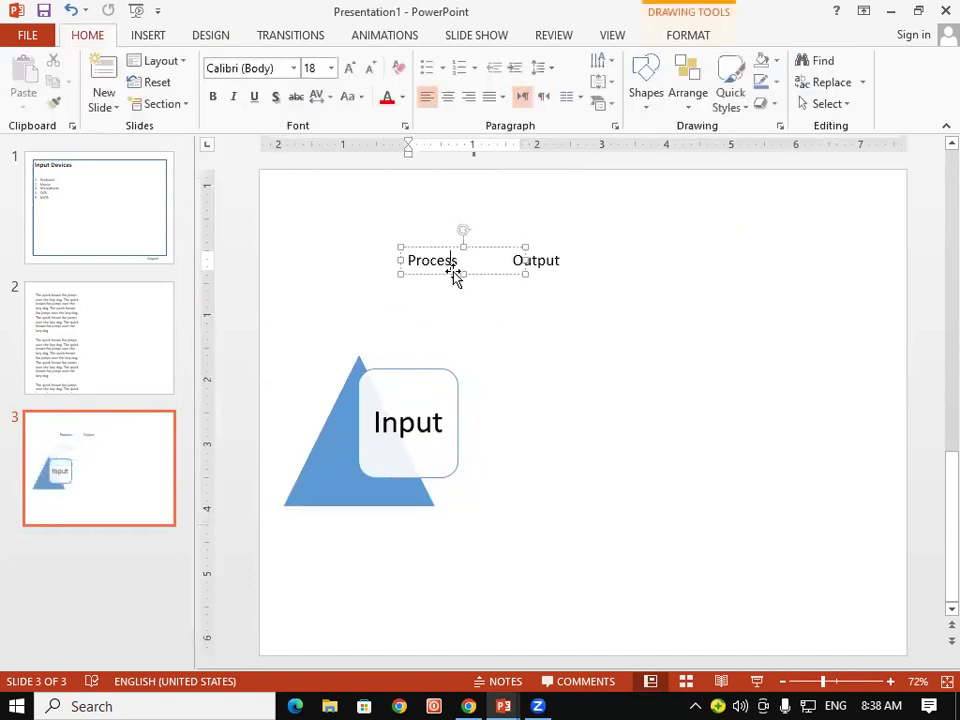
pyautogui.click(603, 104)
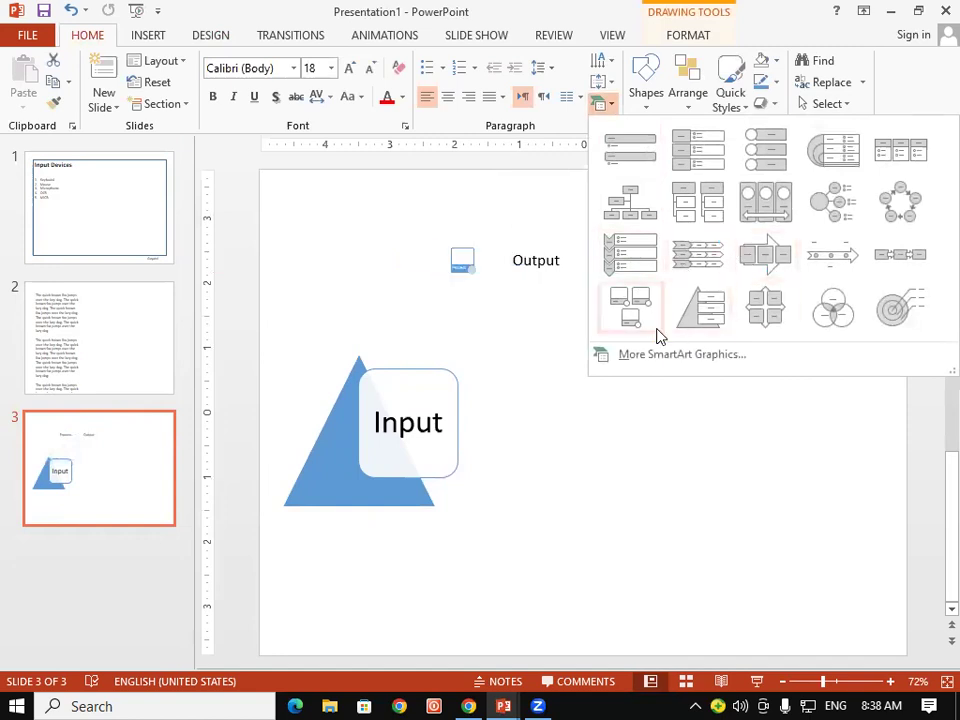
pyautogui.click(697, 331)
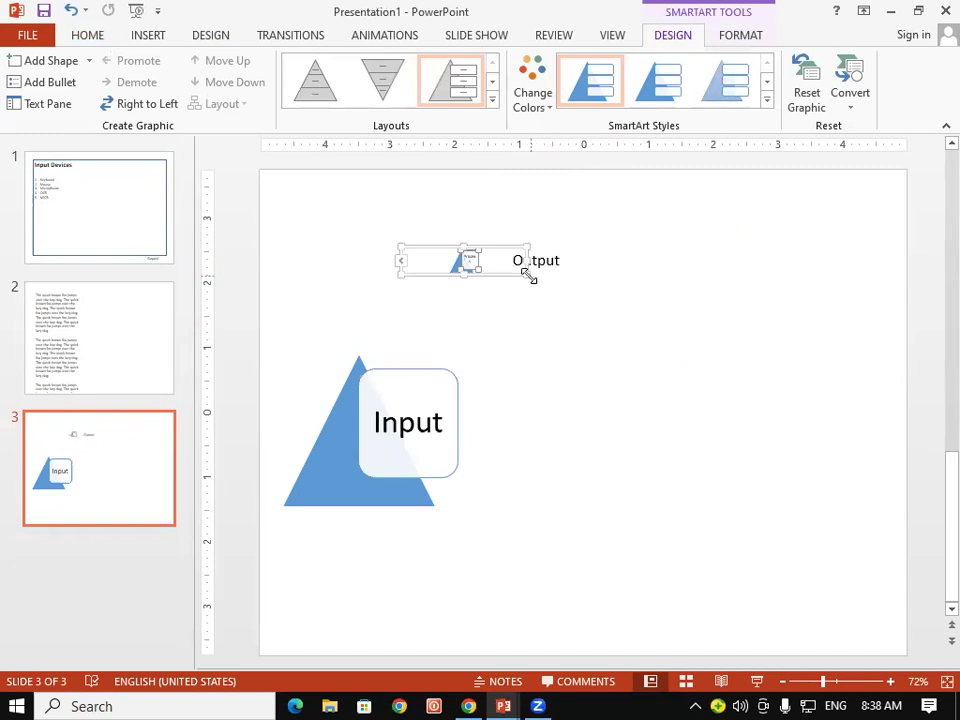
pyautogui.moveTo(530, 278); pyautogui.dragTo(563, 392)
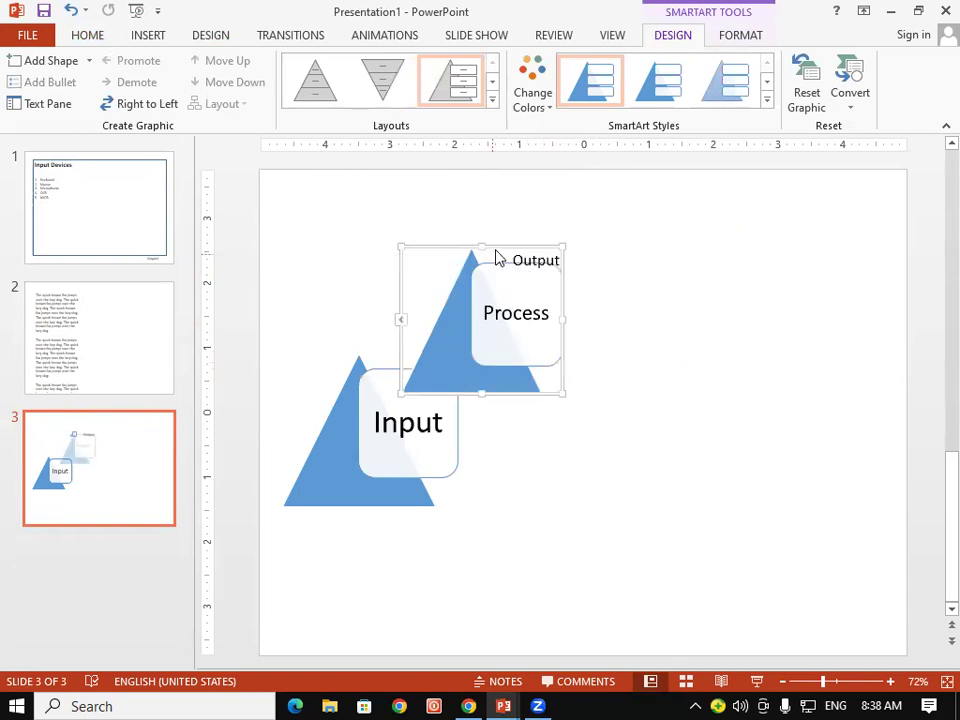
pyautogui.moveTo(508, 259); pyautogui.dragTo(565, 361)
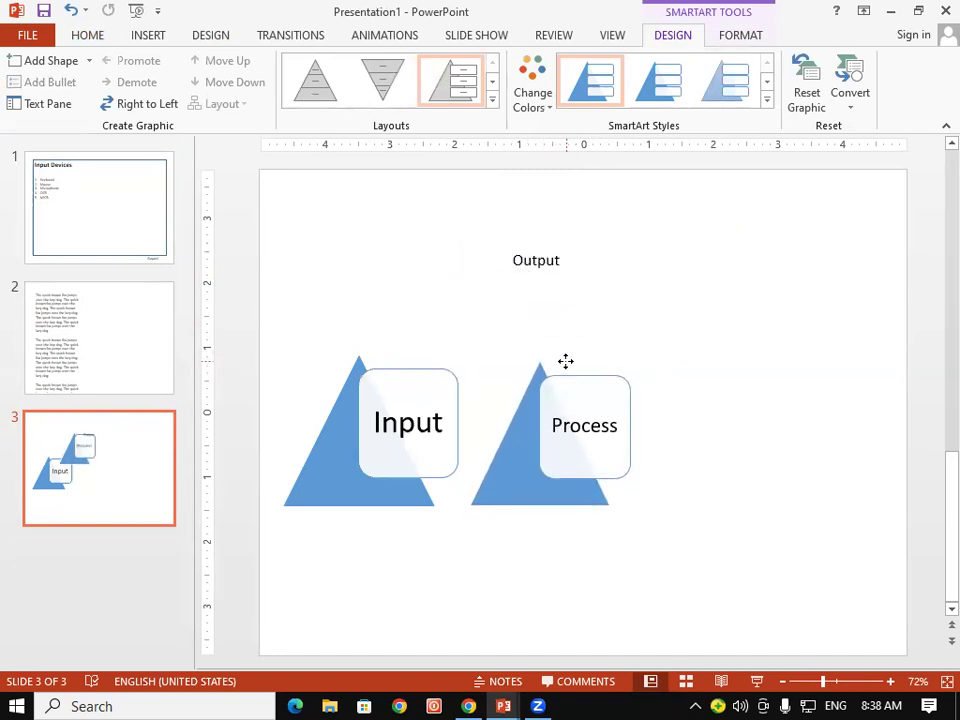
pyautogui.click(531, 258)
# - Convert Output to a Pyramid List SmartArt, sized and placed to the right of Process
pyautogui.click(530, 248)
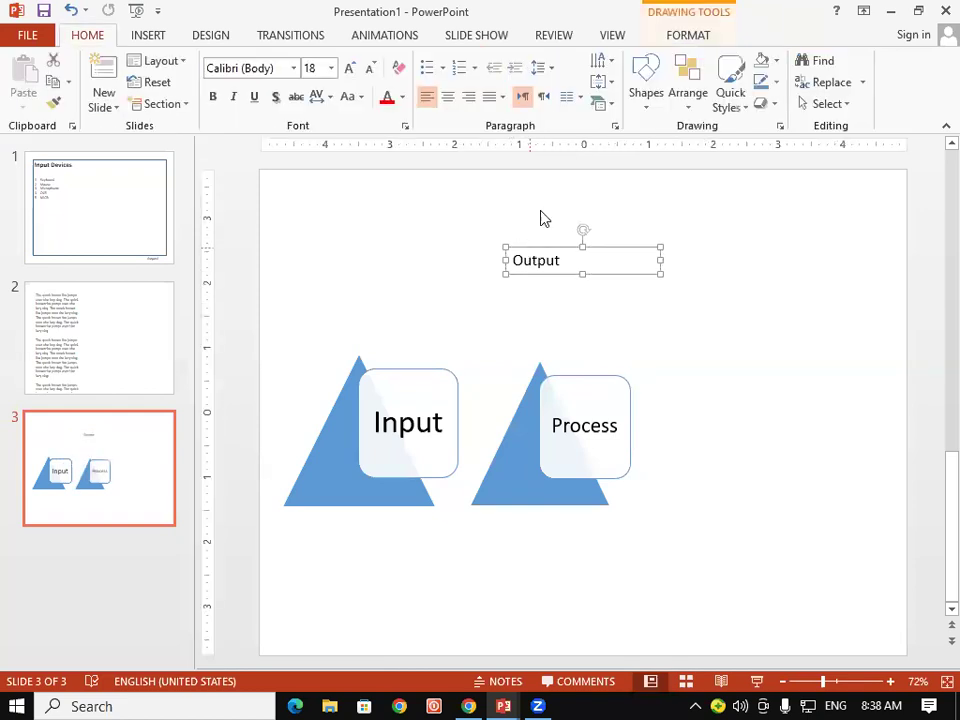
pyautogui.click(600, 103)
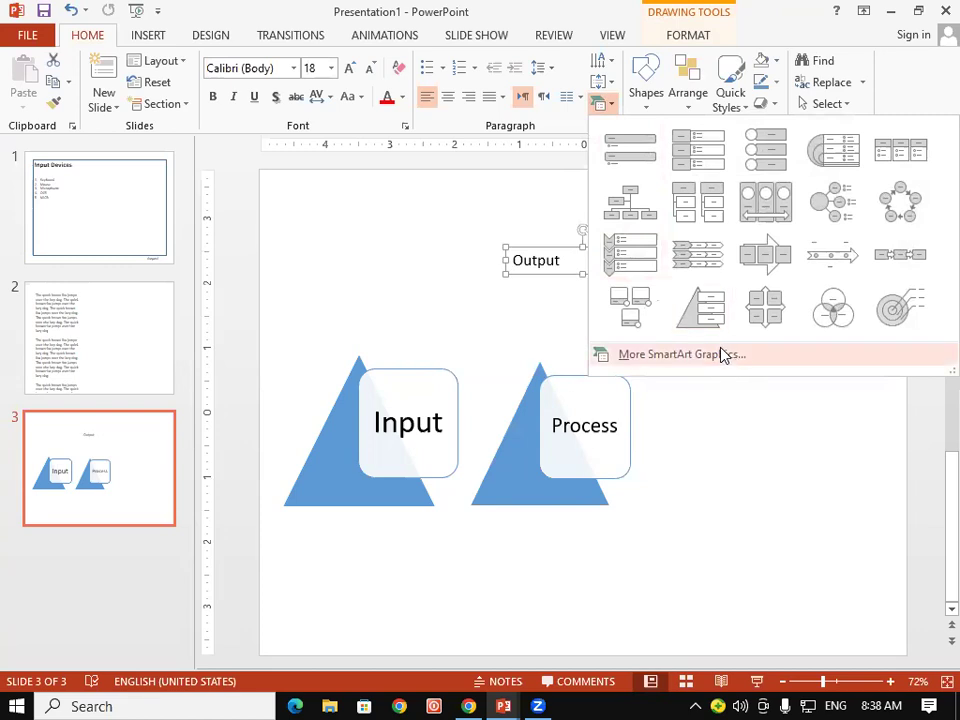
pyautogui.click(700, 318)
pyautogui.moveTo(662, 273); pyautogui.dragTo(707, 448)
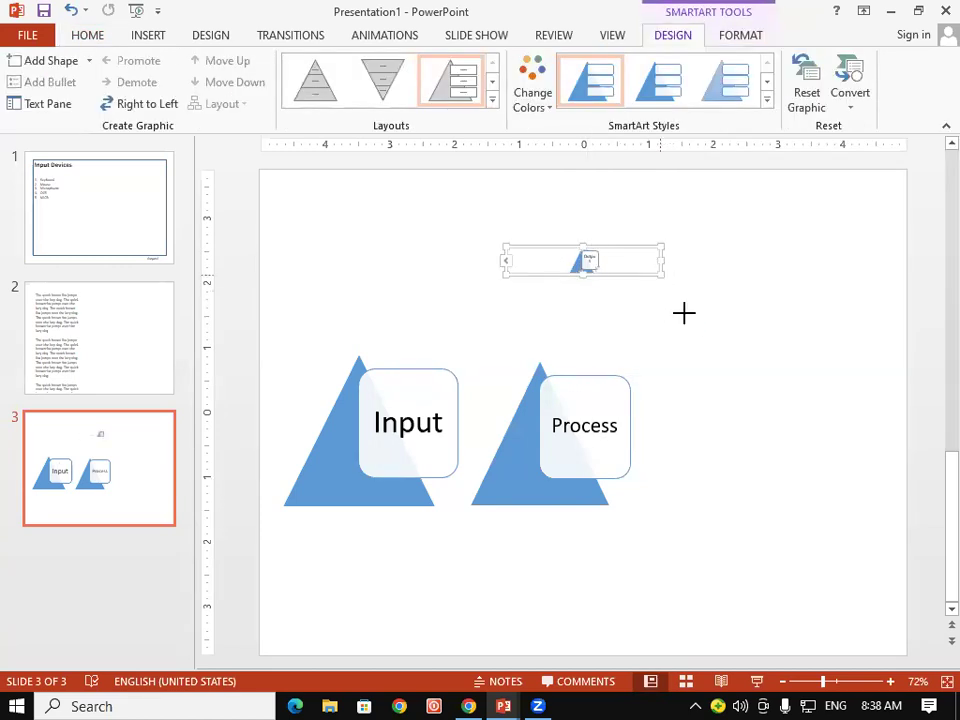
pyautogui.moveTo(632, 258); pyautogui.dragTo(790, 320)
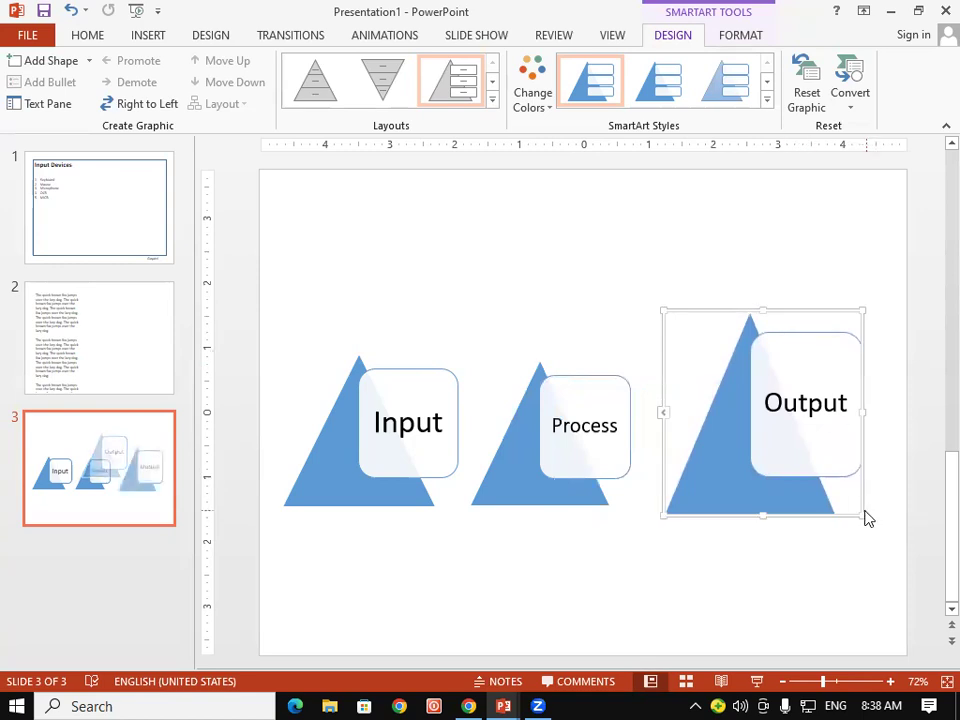
pyautogui.moveTo(864, 515); pyautogui.dragTo(820, 510)
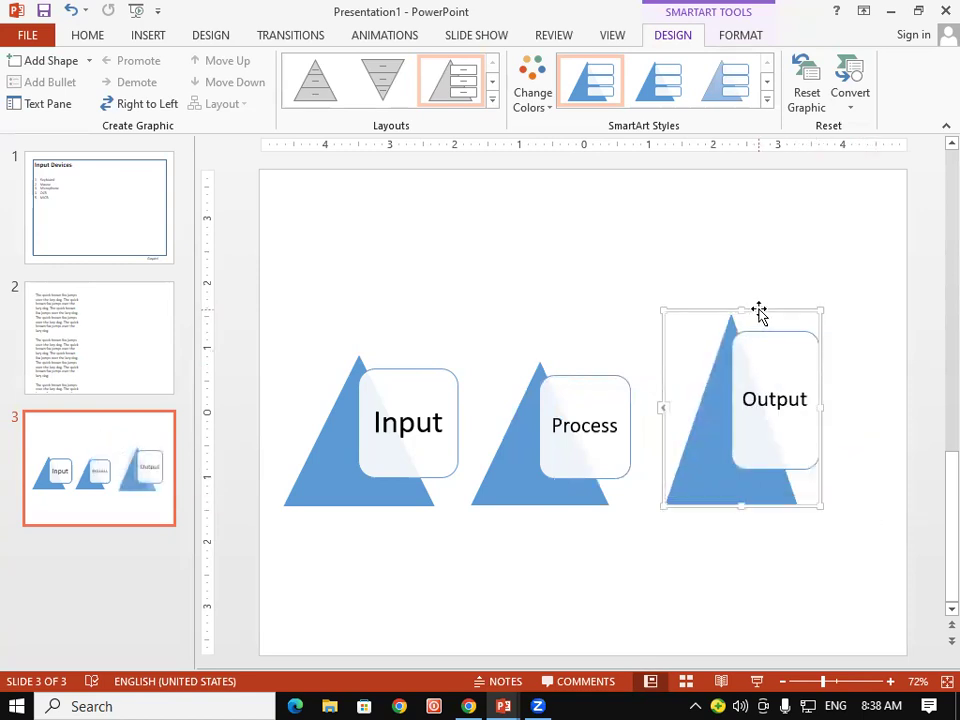
pyautogui.moveTo(759, 313); pyautogui.dragTo(776, 327)
pyautogui.moveTo(854, 425); pyautogui.dragTo(868, 428)
pyautogui.click(840, 582)
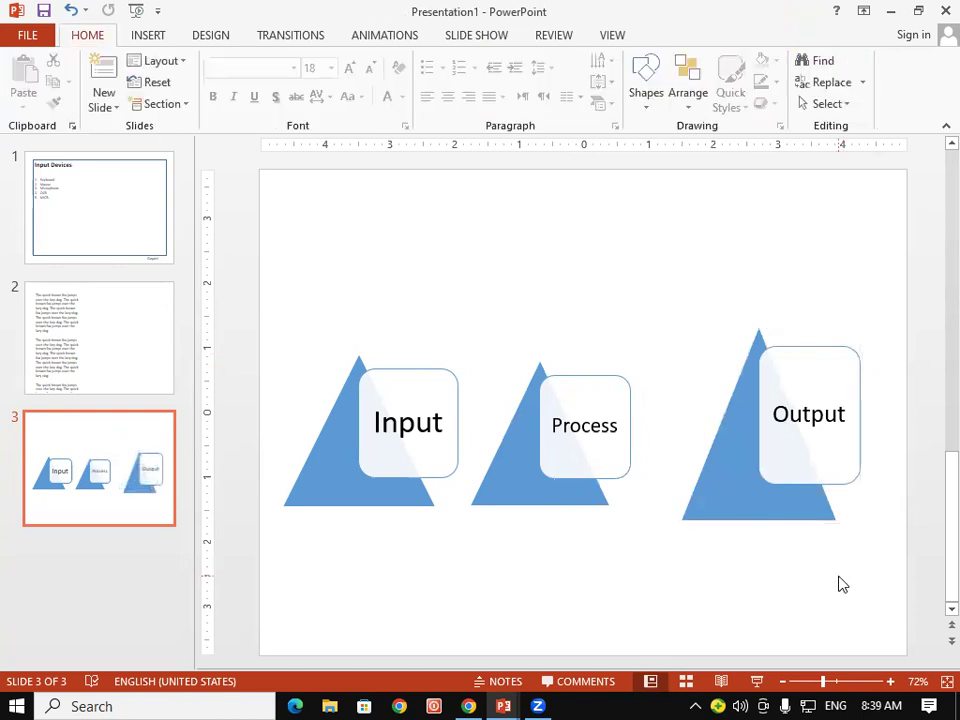
# - Shift the inner box of the Input graphic slightly to the left
pyautogui.click(583, 446)
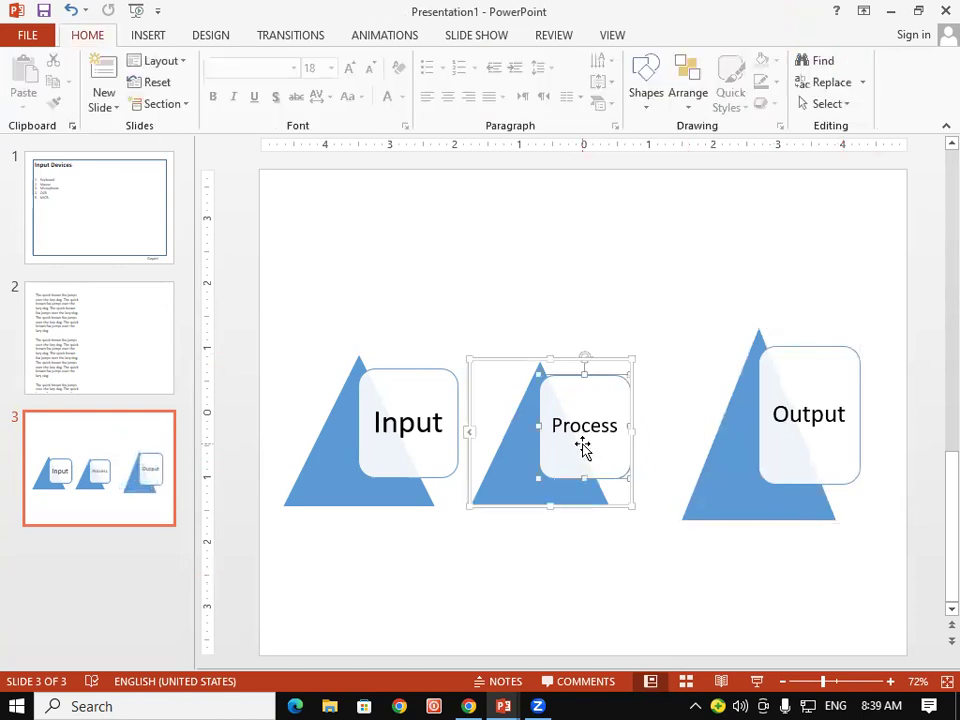
pyautogui.click(392, 392)
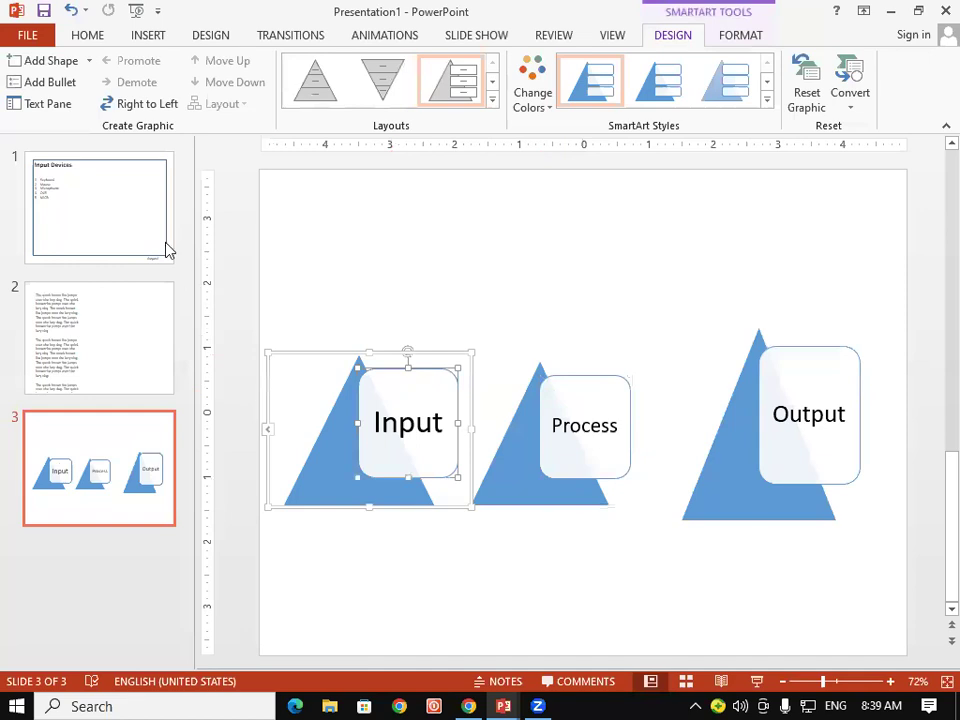
pyautogui.click(86, 38)
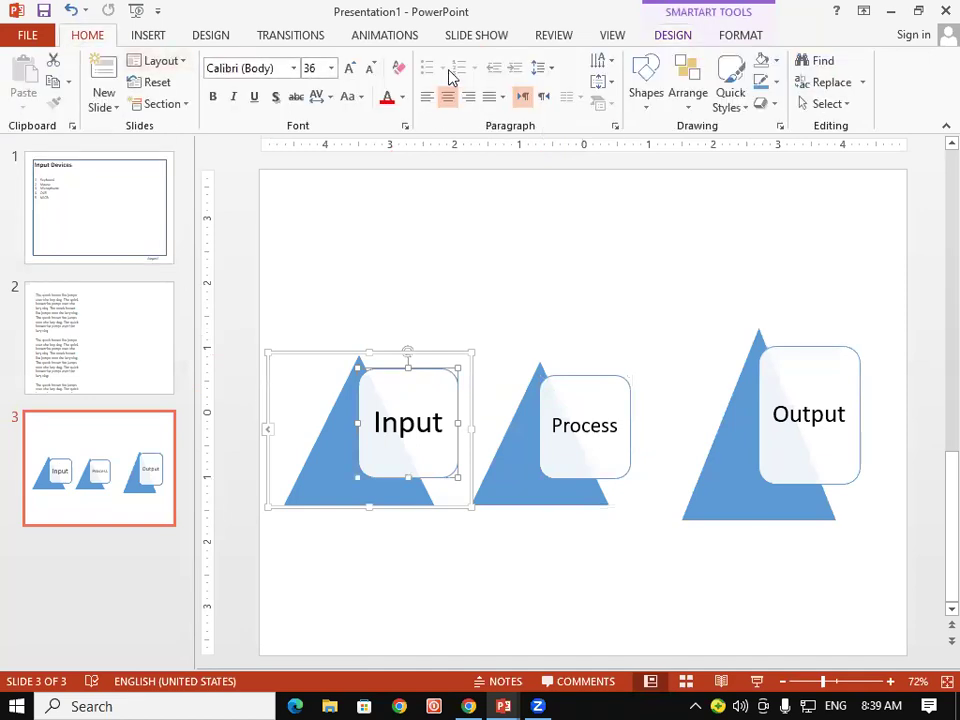
pyautogui.click(378, 420)
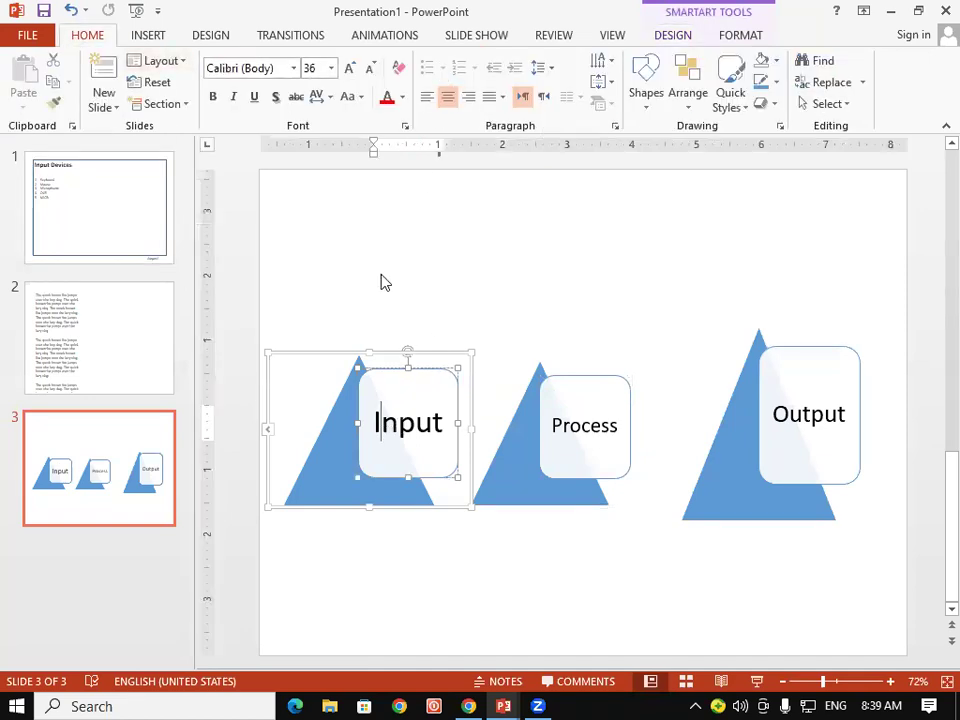
pyautogui.click(376, 422)
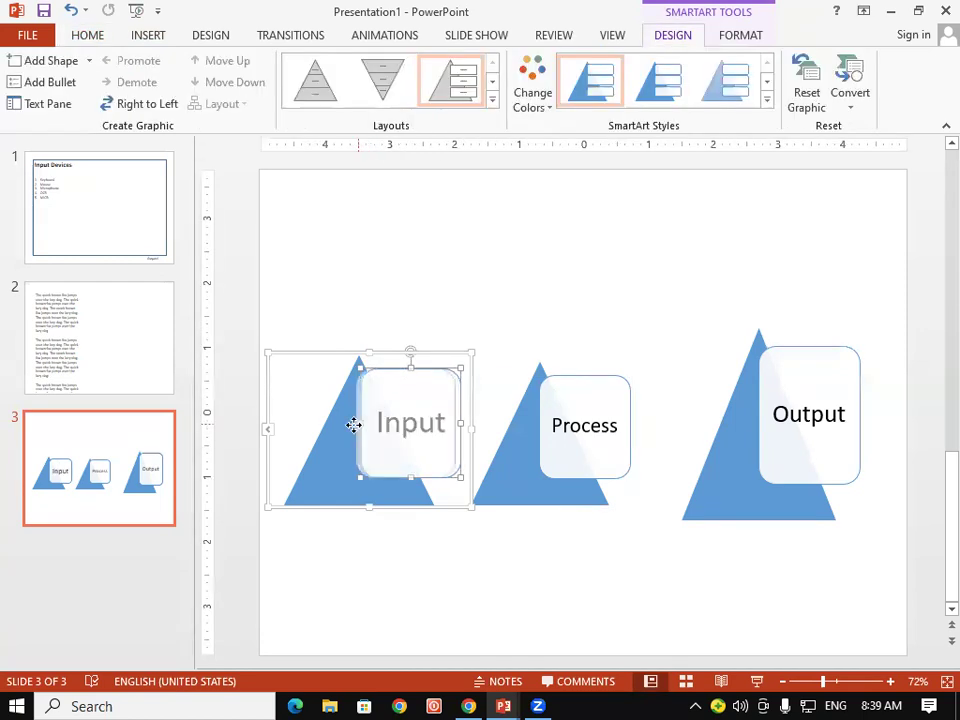
pyautogui.moveTo(364, 421); pyautogui.dragTo(356, 422)
pyautogui.click(96, 35)
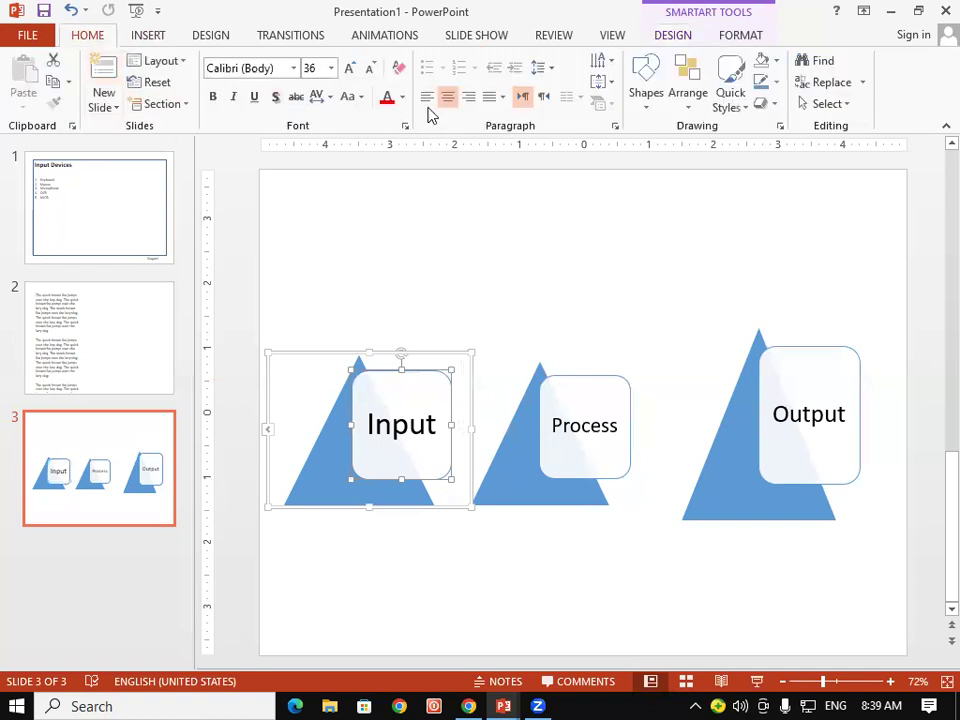
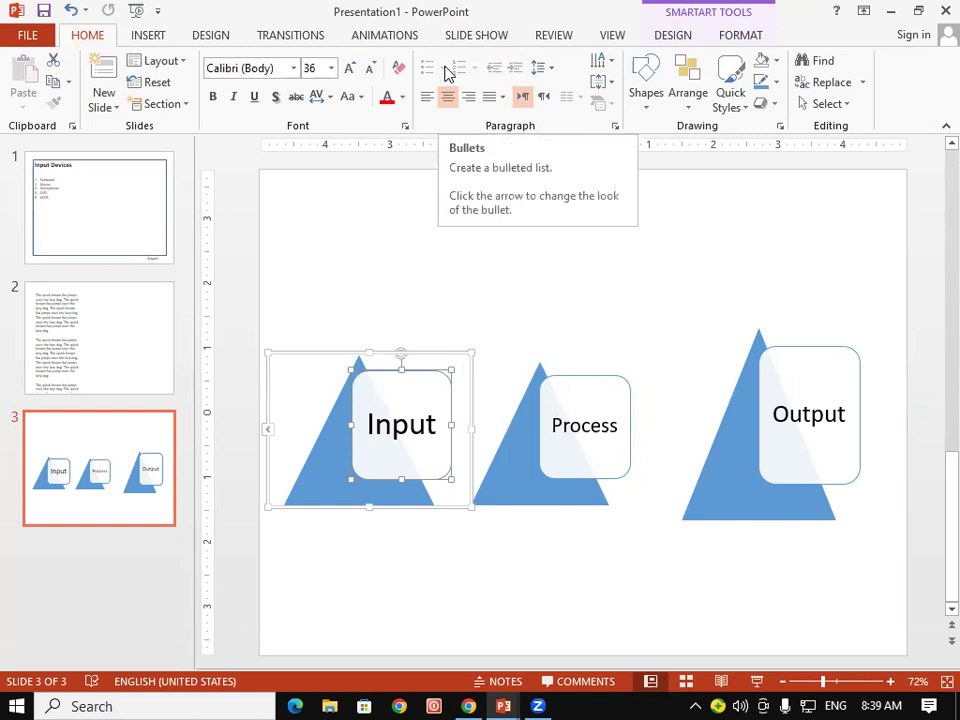
# - Draw a rectangle on slide 3 above the Input triangle and shift it slightly right
pyautogui.click(357, 230)
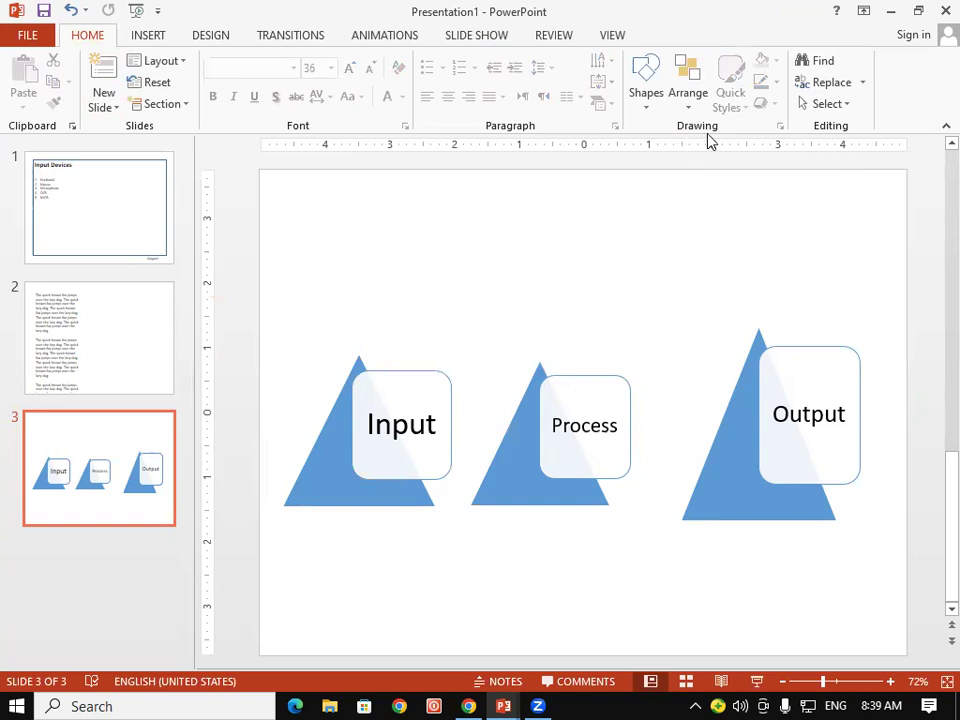
pyautogui.click(645, 104)
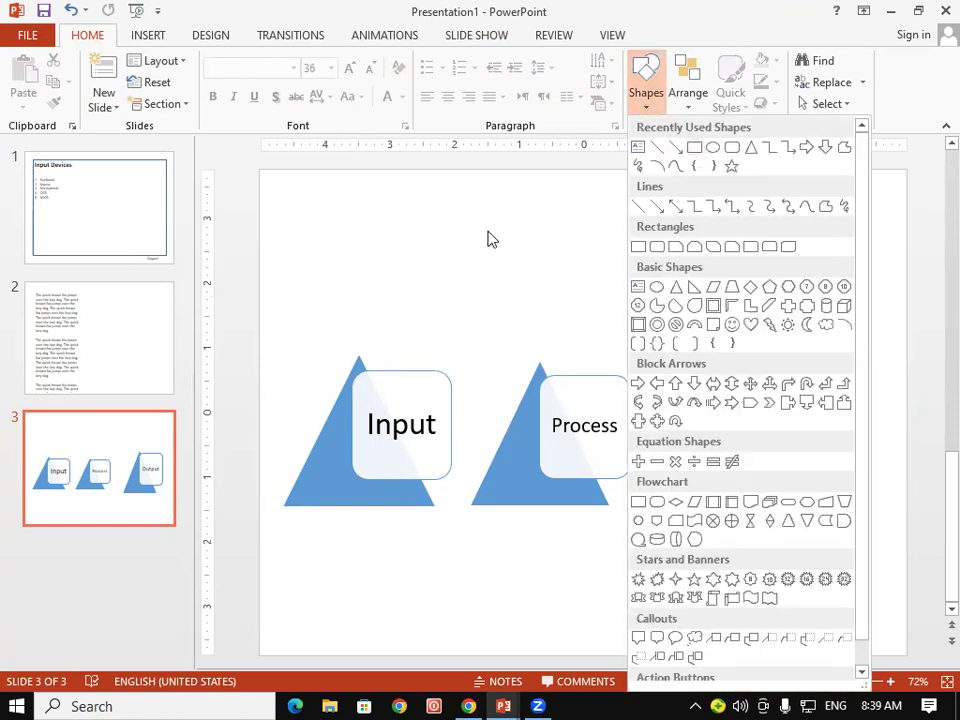
pyautogui.click(604, 154)
pyautogui.click(643, 100)
pyautogui.click(690, 146)
pyautogui.moveTo(253, 223); pyautogui.dragTo(510, 347)
pyautogui.moveTo(466, 288)
pyautogui.mouseDown()
pyautogui.moveTo(507, 288)
pyautogui.moveTo(525, 270)
pyautogui.moveTo(484, 266)
pyautogui.mouseUp()
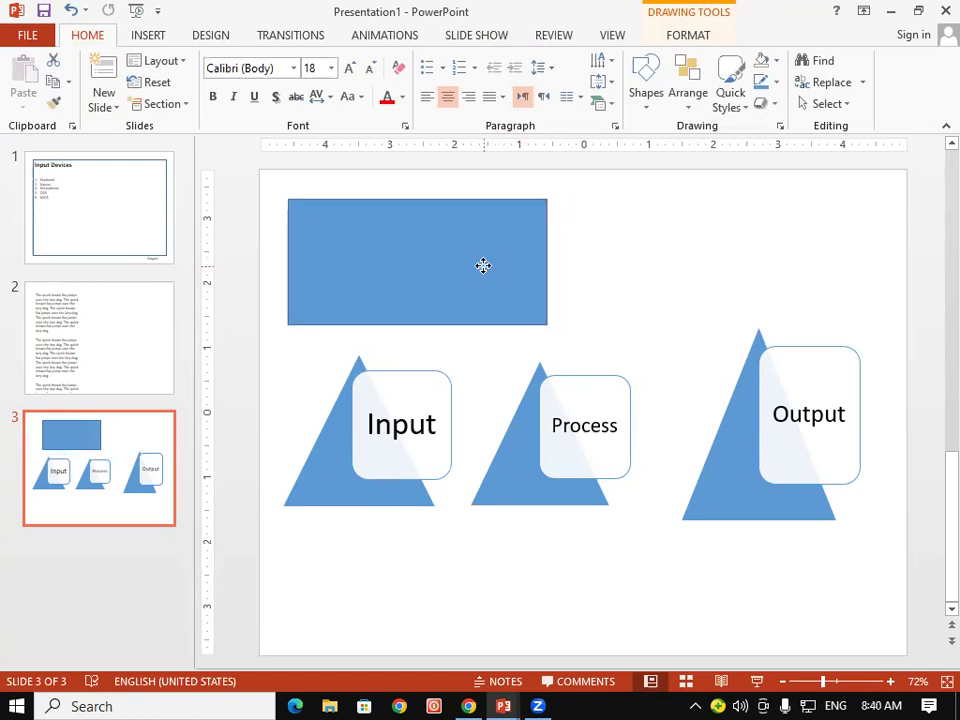
pyautogui.click(688, 103)
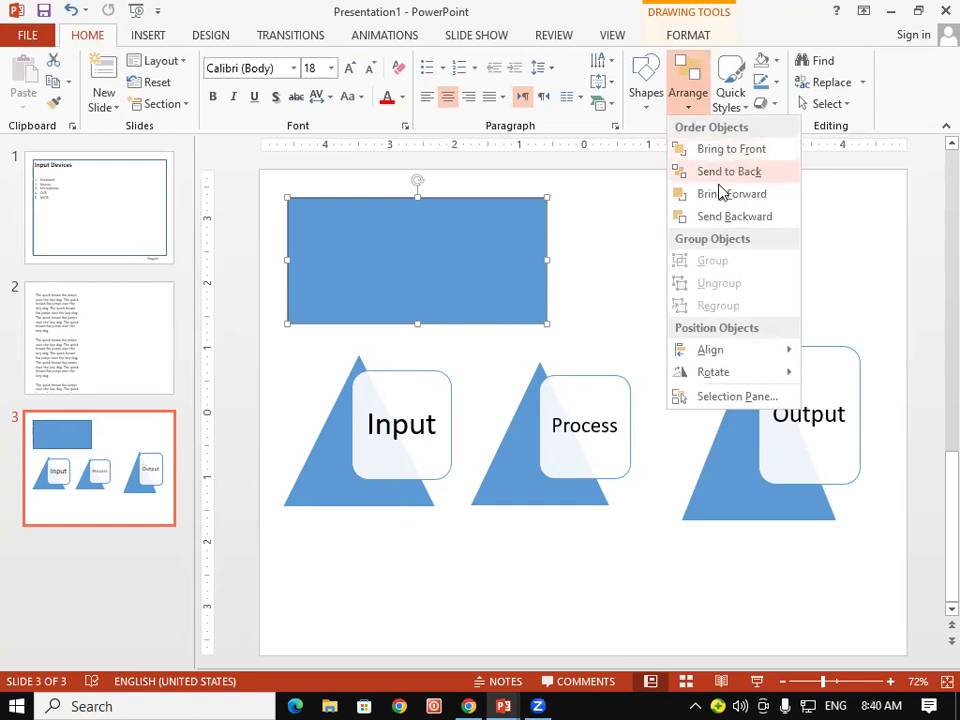
pyautogui.click(640, 120)
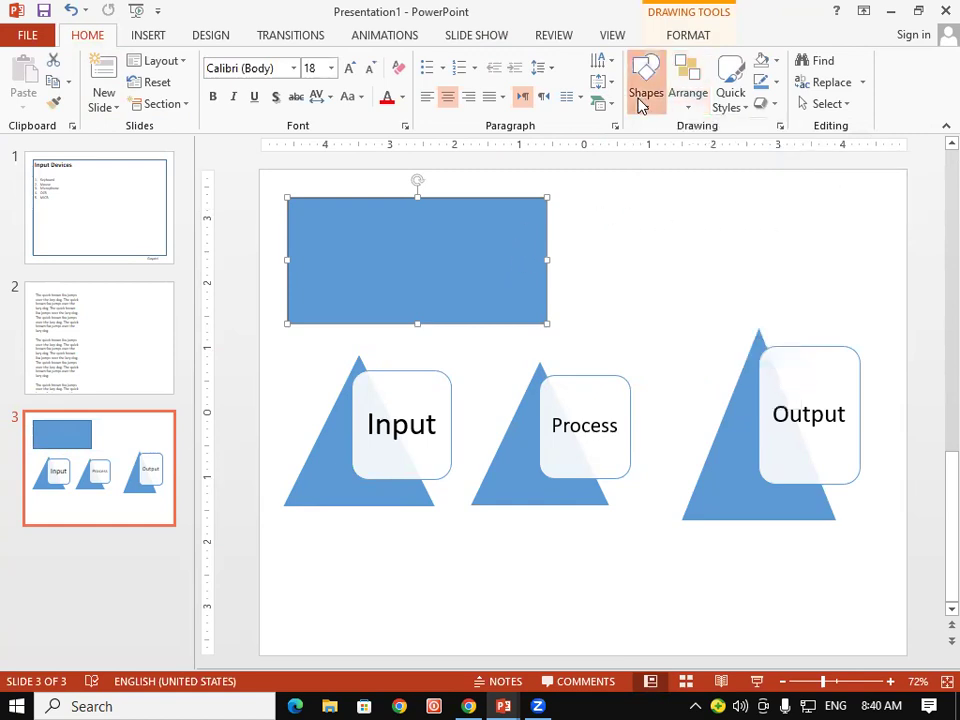
# - Draw an oval beside the rectangle, level with it, and fill it yellow
pyautogui.click(640, 101)
pyautogui.moveTo(505, 225); pyautogui.dragTo(654, 336)
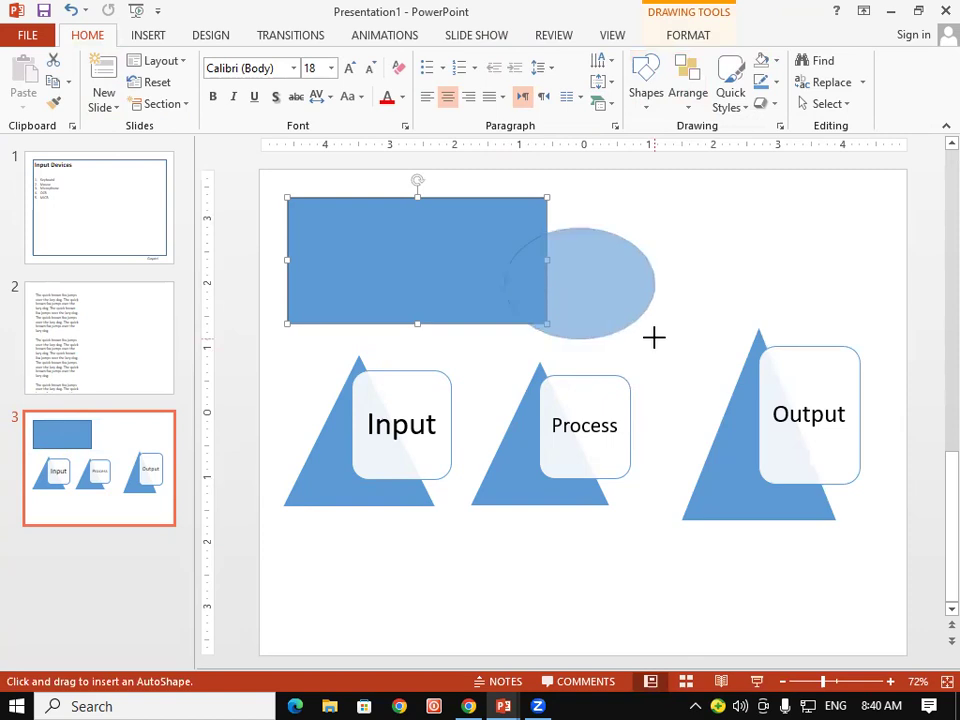
pyautogui.moveTo(598, 300); pyautogui.dragTo(594, 270)
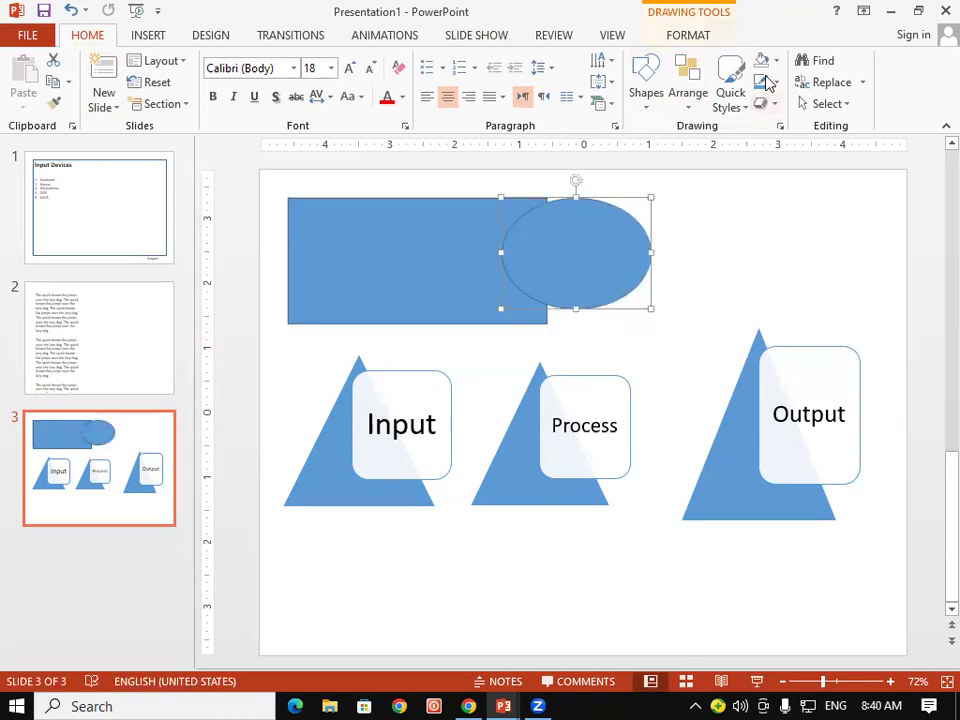
pyautogui.click(776, 61)
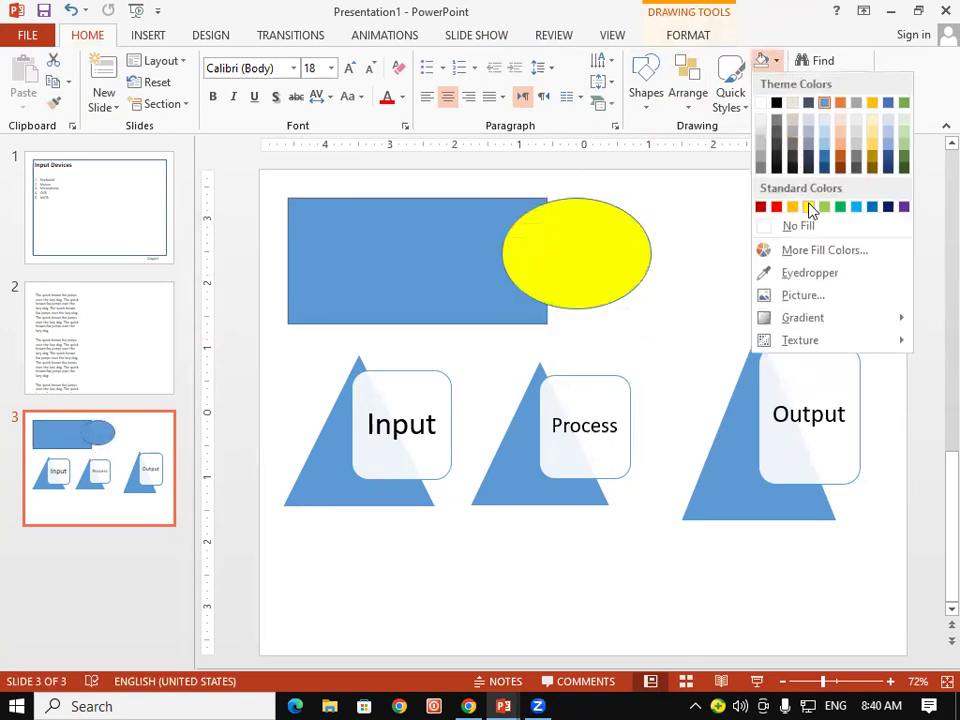
pyautogui.click(809, 207)
pyautogui.moveTo(604, 255); pyautogui.dragTo(597, 266)
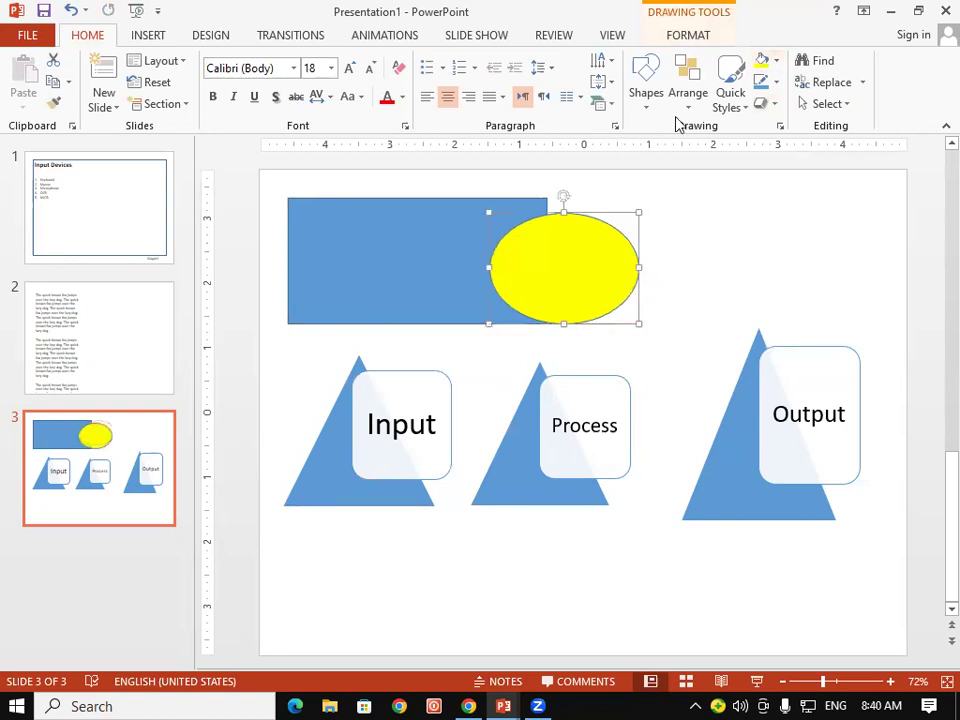
# - Send the yellow oval behind the rectangle, then bring it back to the front
pyautogui.click(688, 88)
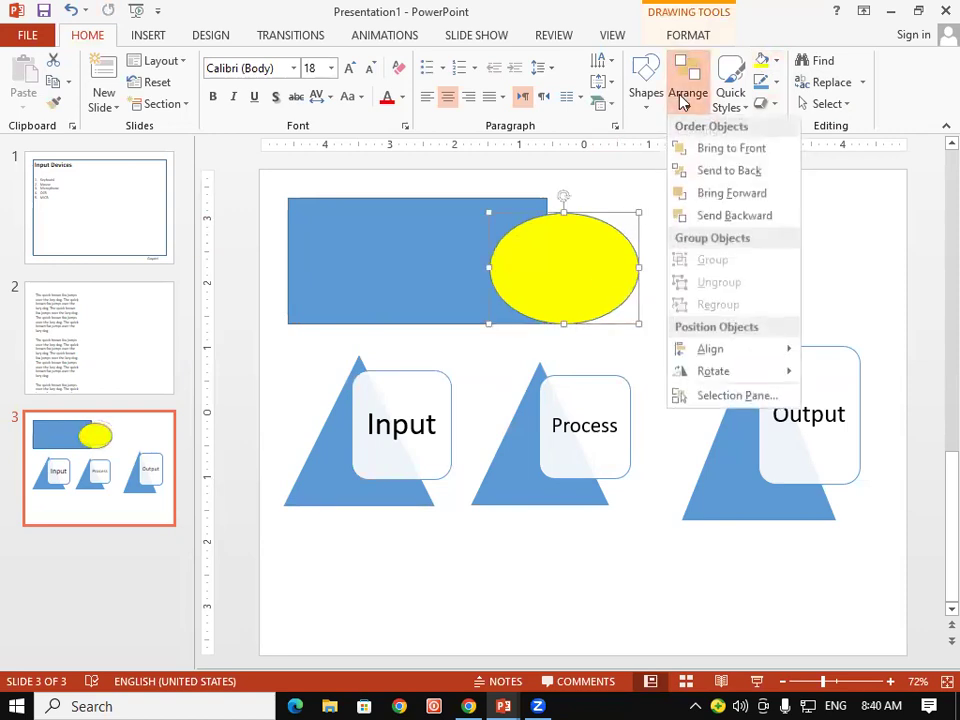
pyautogui.click(714, 174)
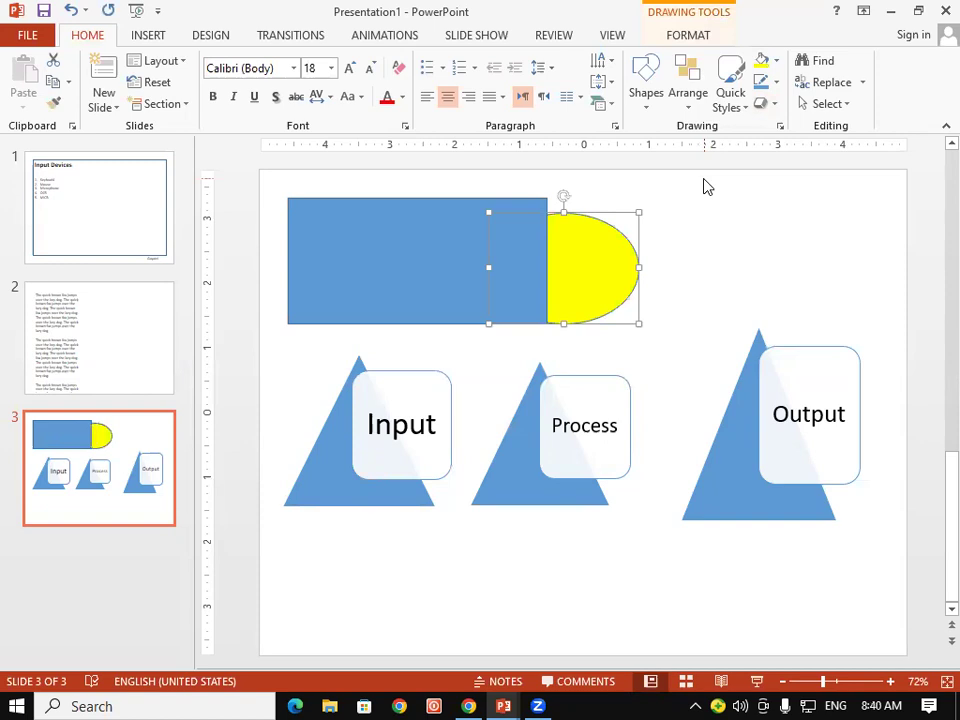
pyautogui.click(688, 92)
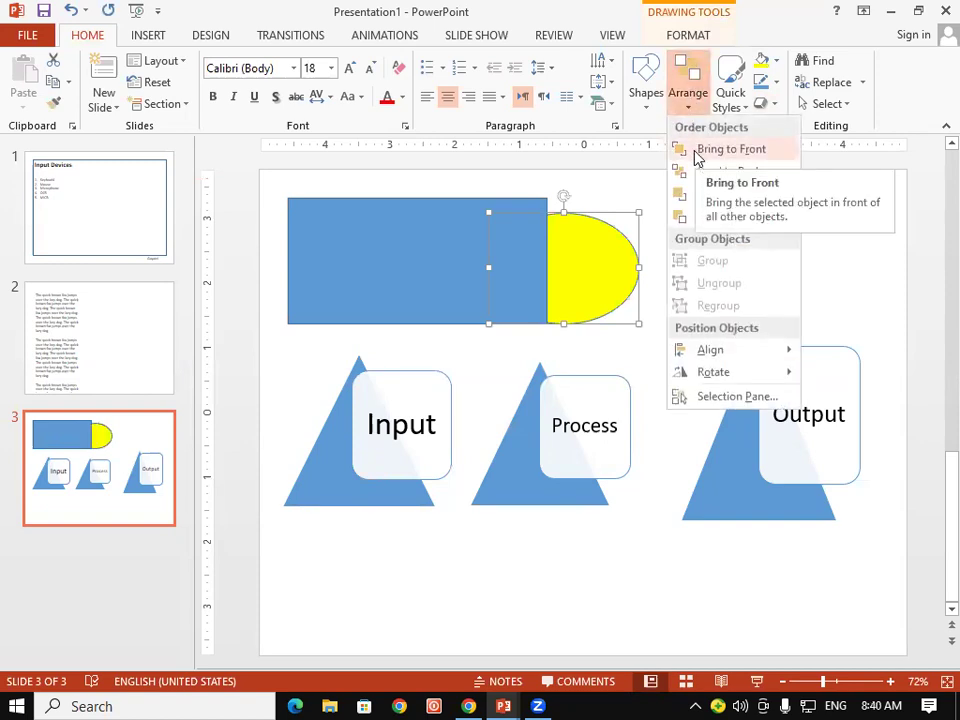
pyautogui.click(698, 155)
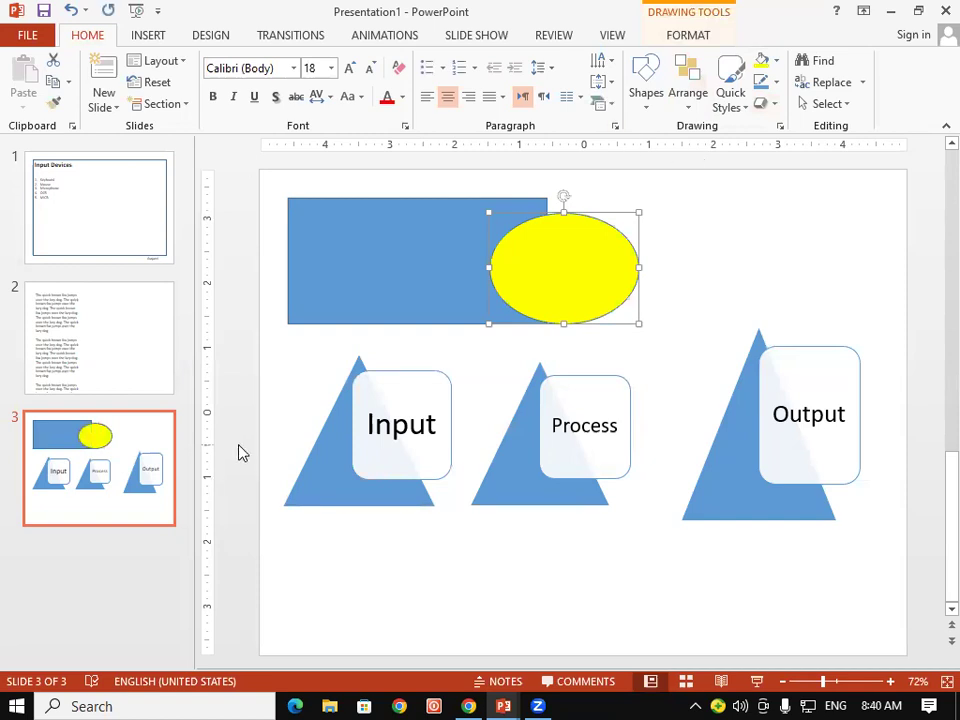
# - Look through the blue rectangle's format, layering and style options without changes, then reselect the oval
pyautogui.click(326, 306)
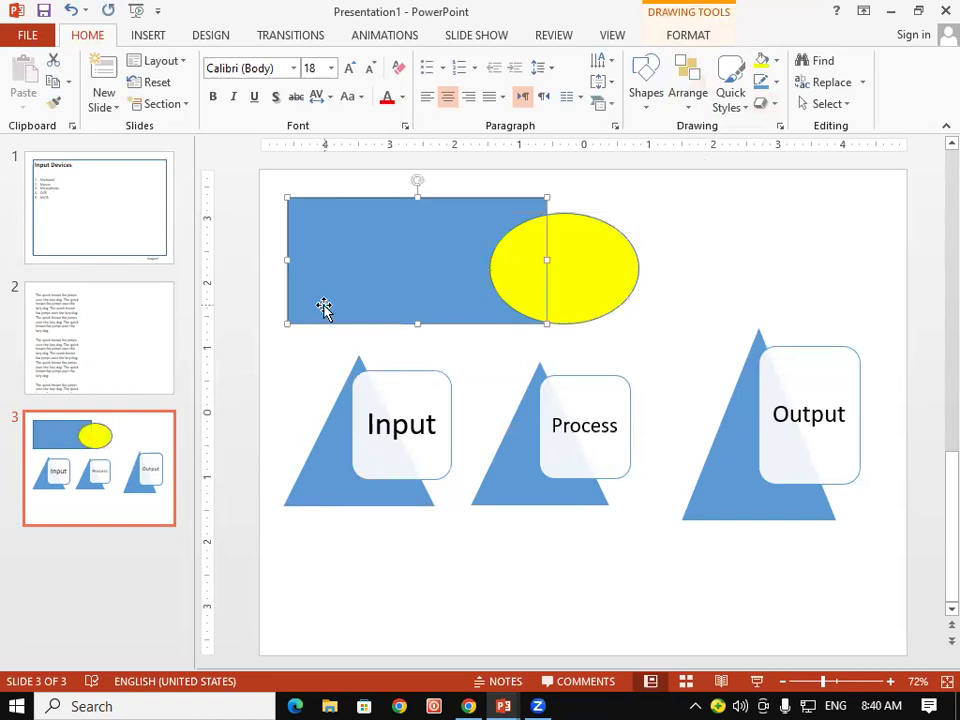
pyautogui.click(690, 36)
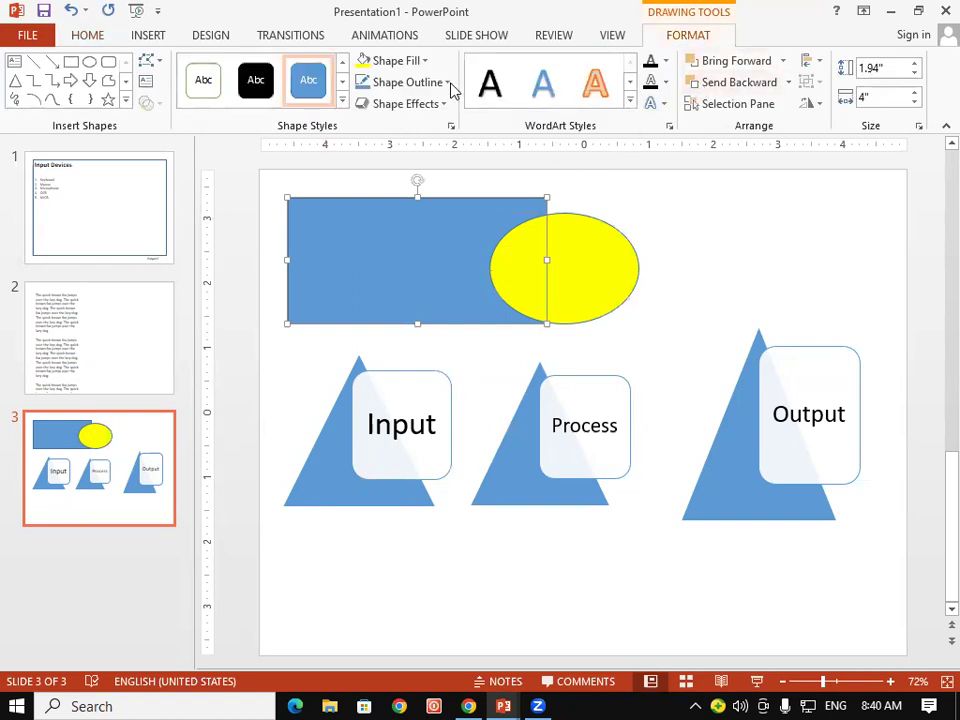
pyautogui.click(82, 44)
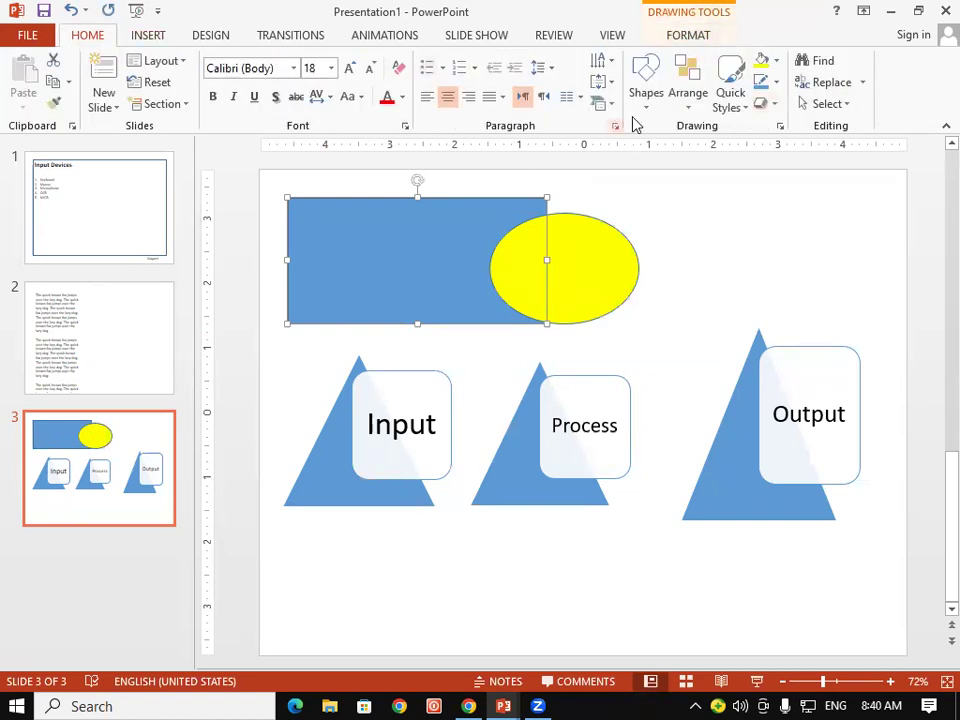
pyautogui.click(686, 82)
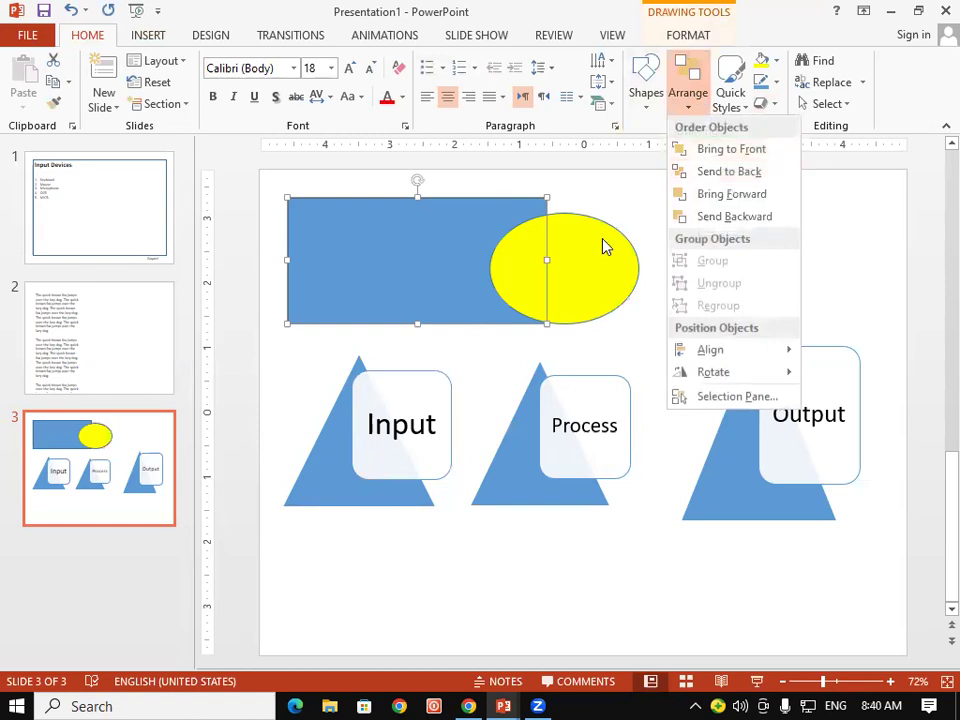
pyautogui.click(603, 244)
pyautogui.click(733, 96)
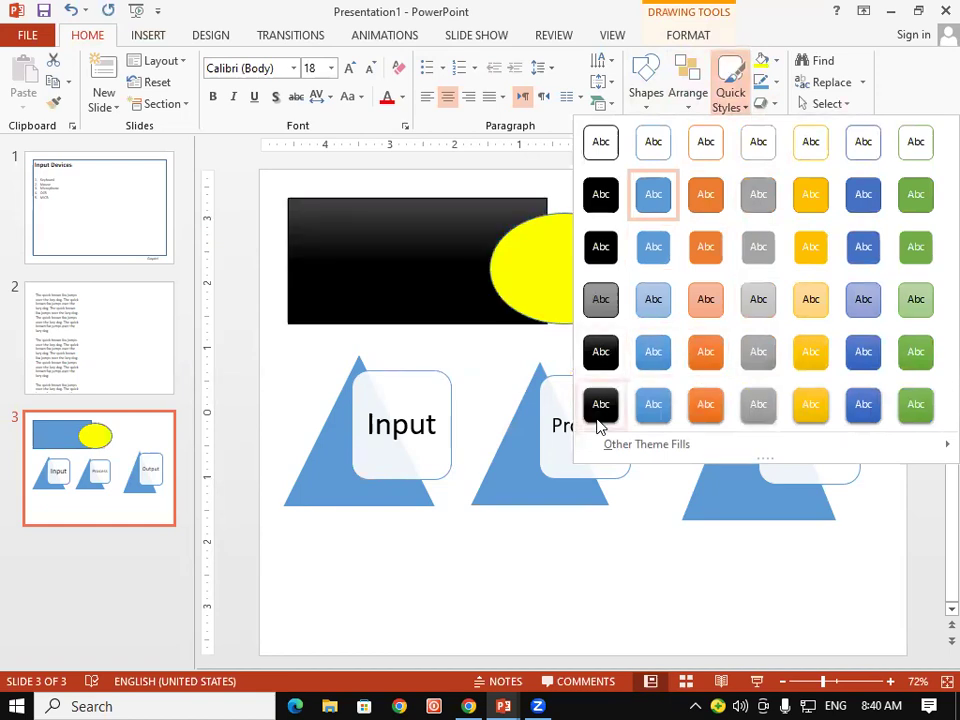
pyautogui.click(362, 283)
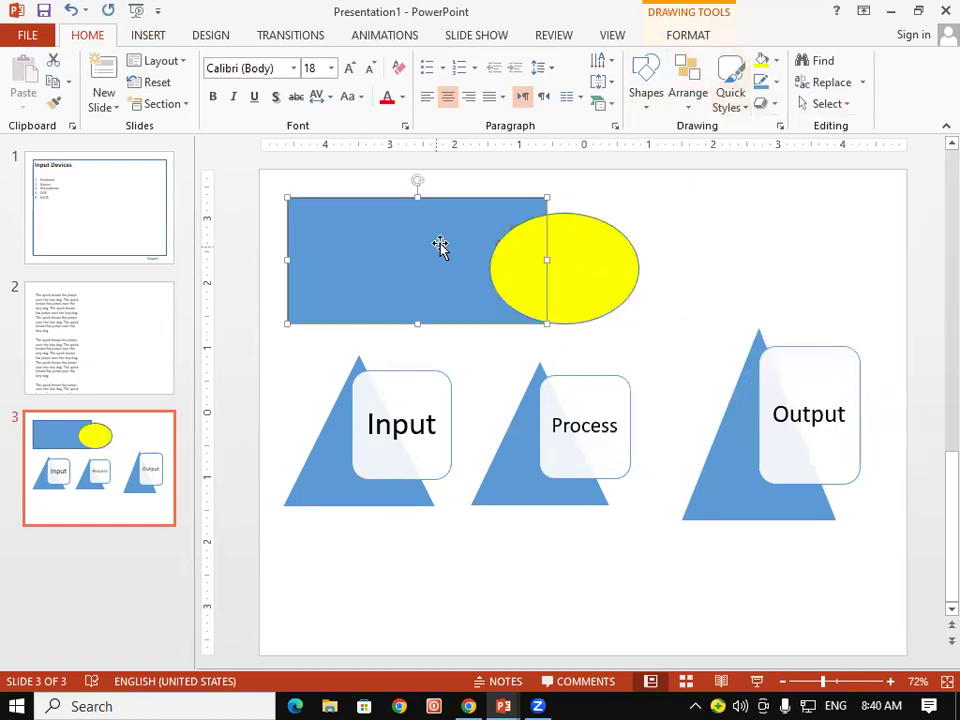
pyautogui.click(565, 268)
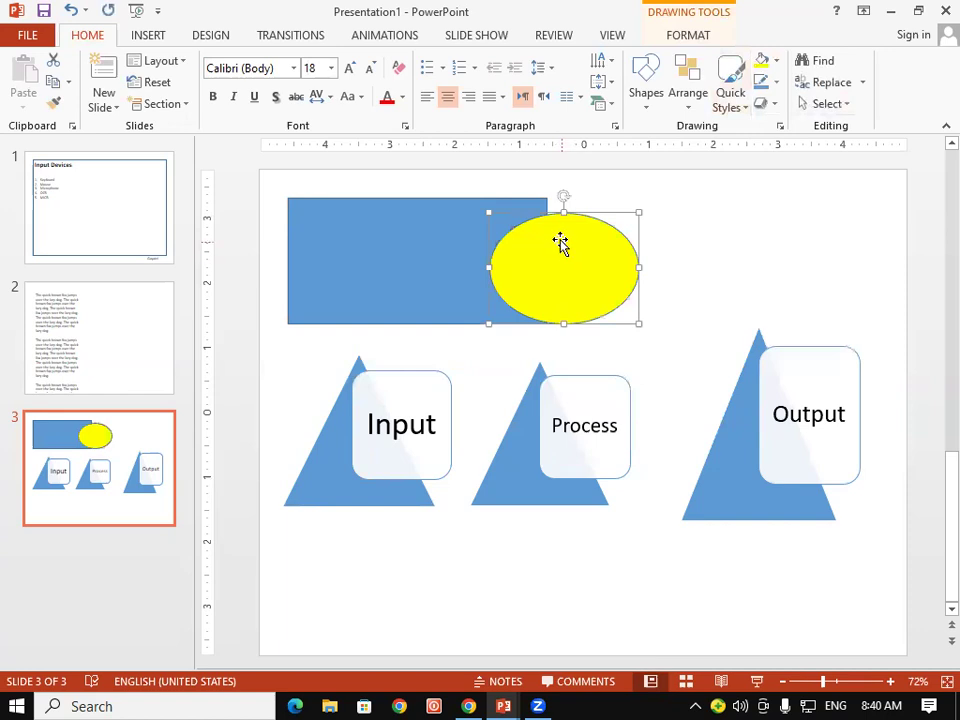
# - Delete the yellow oval and type 'rfgiiiiiiituiet' into the rectangle
pyautogui.press('Delete')
pyautogui.click(494, 247)
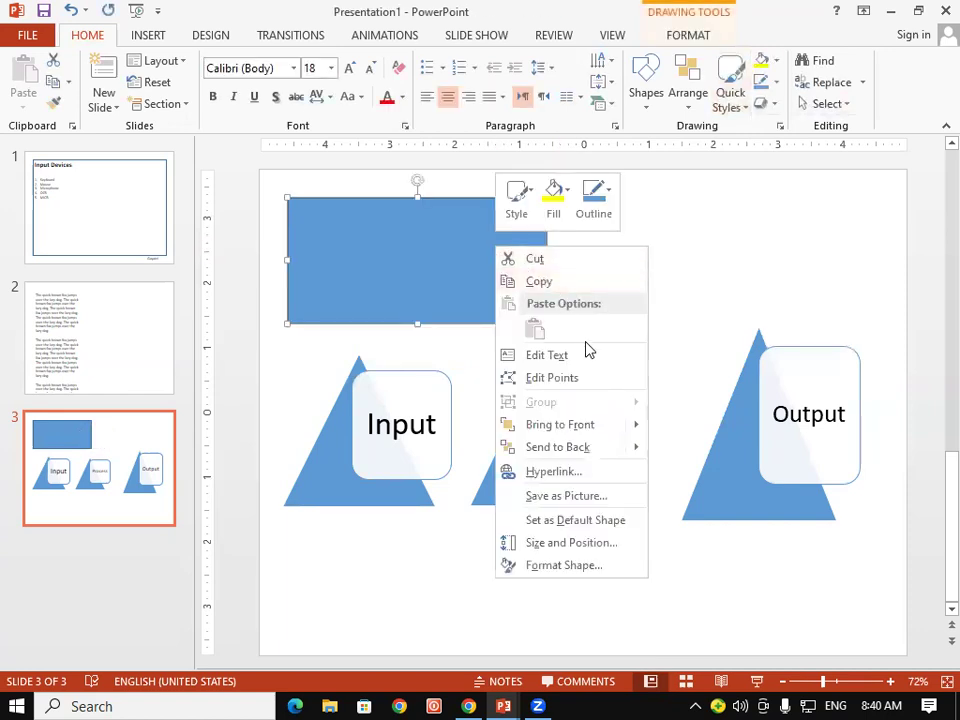
pyautogui.click(577, 357)
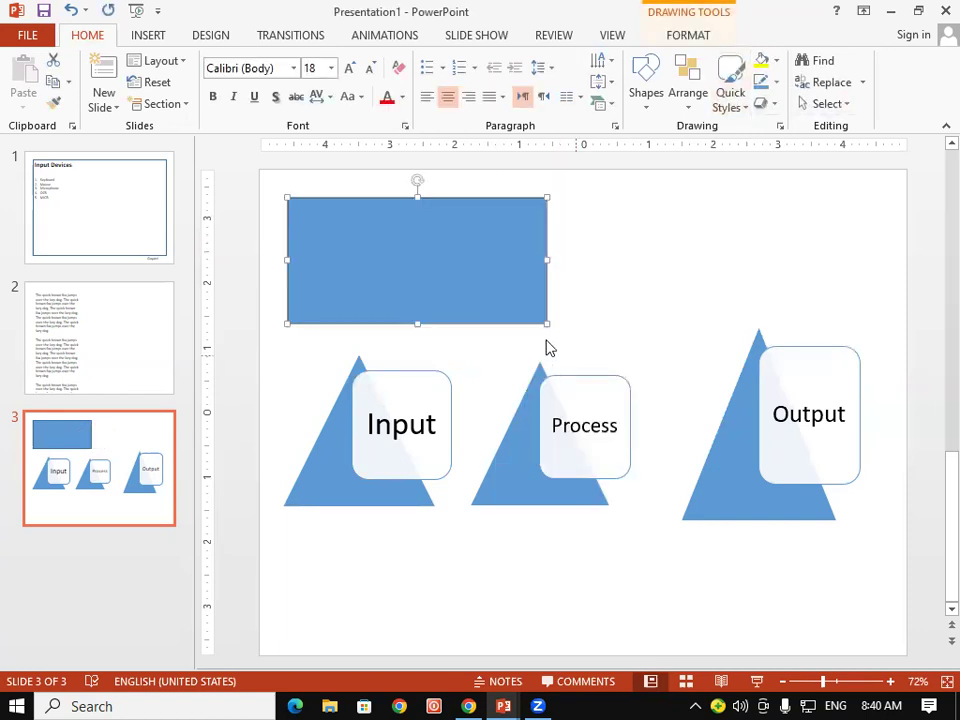
pyautogui.write('rfgiiiiiiituiet')
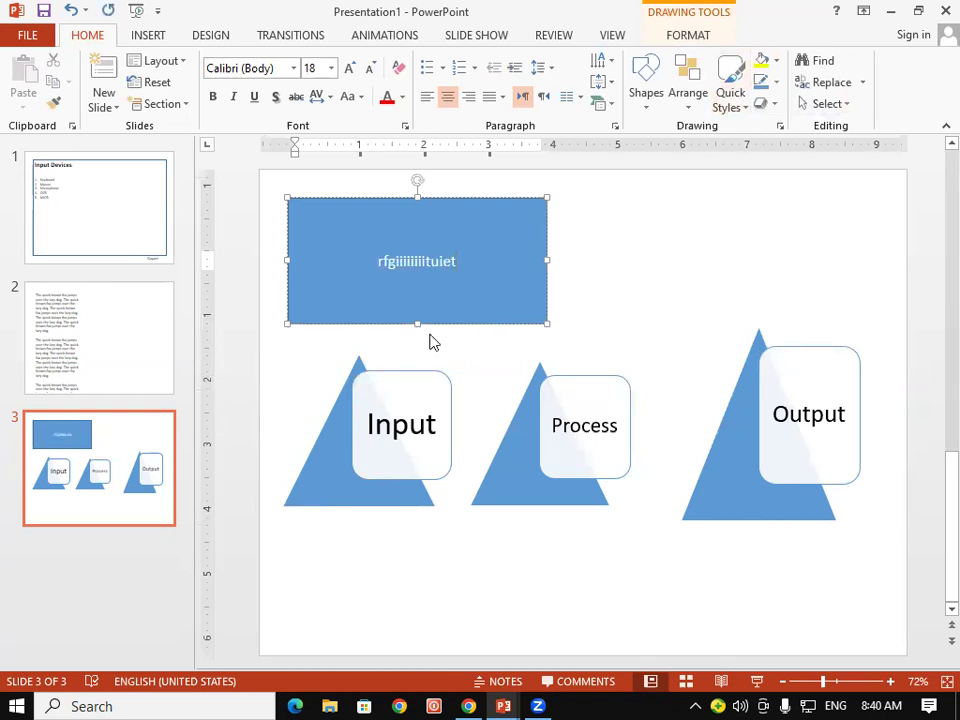
pyautogui.click(437, 324)
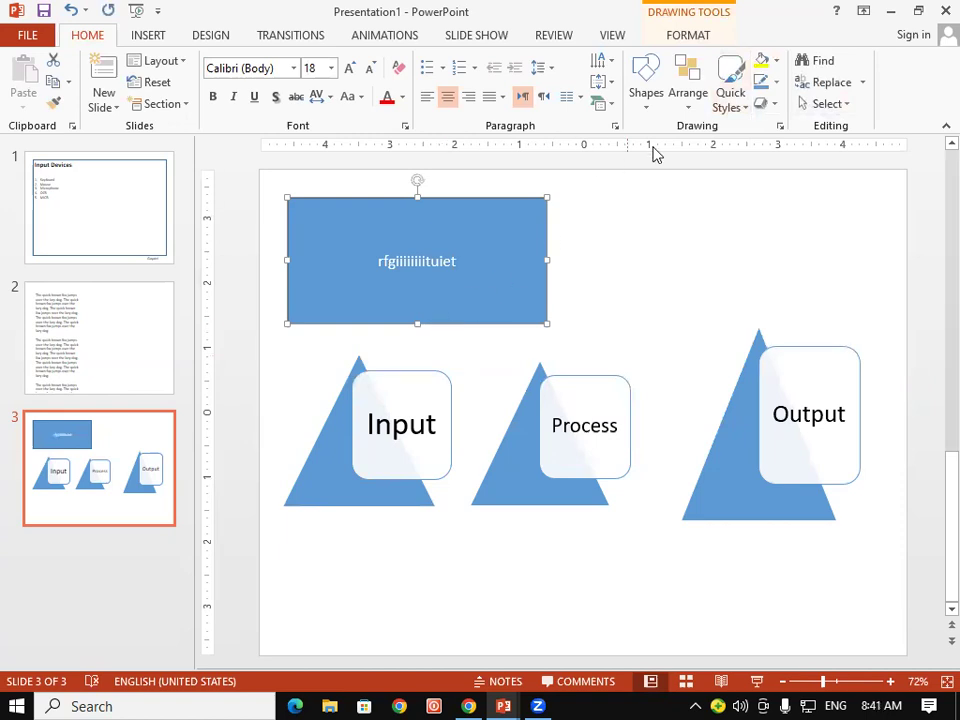
# - Try fill colours and shape styles on the rectangle, fill it black, then undo
pyautogui.click(773, 61)
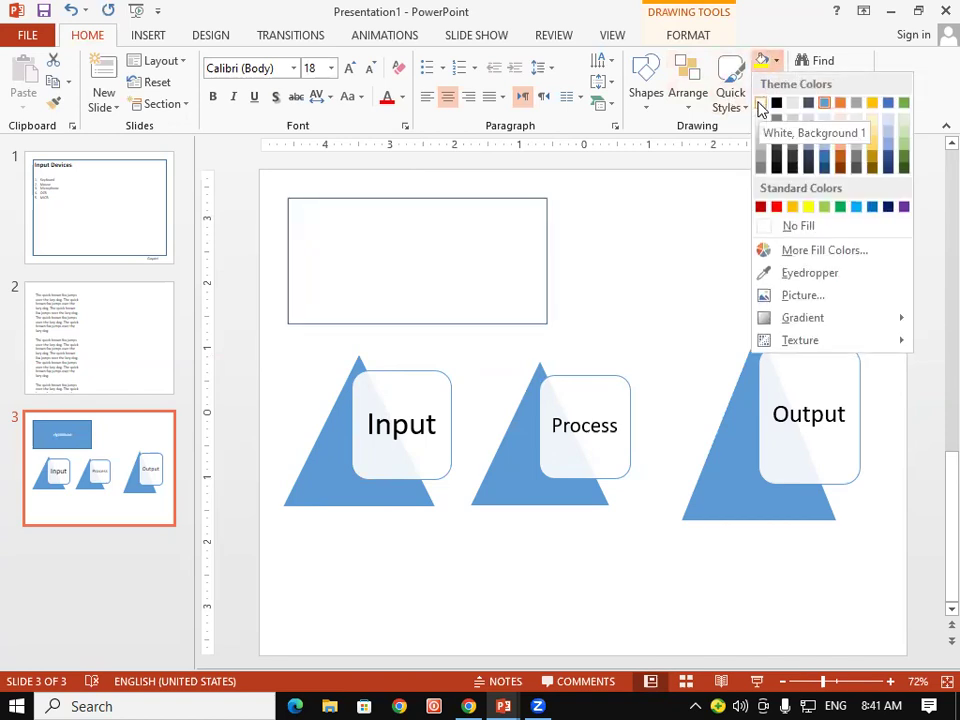
pyautogui.click(491, 197)
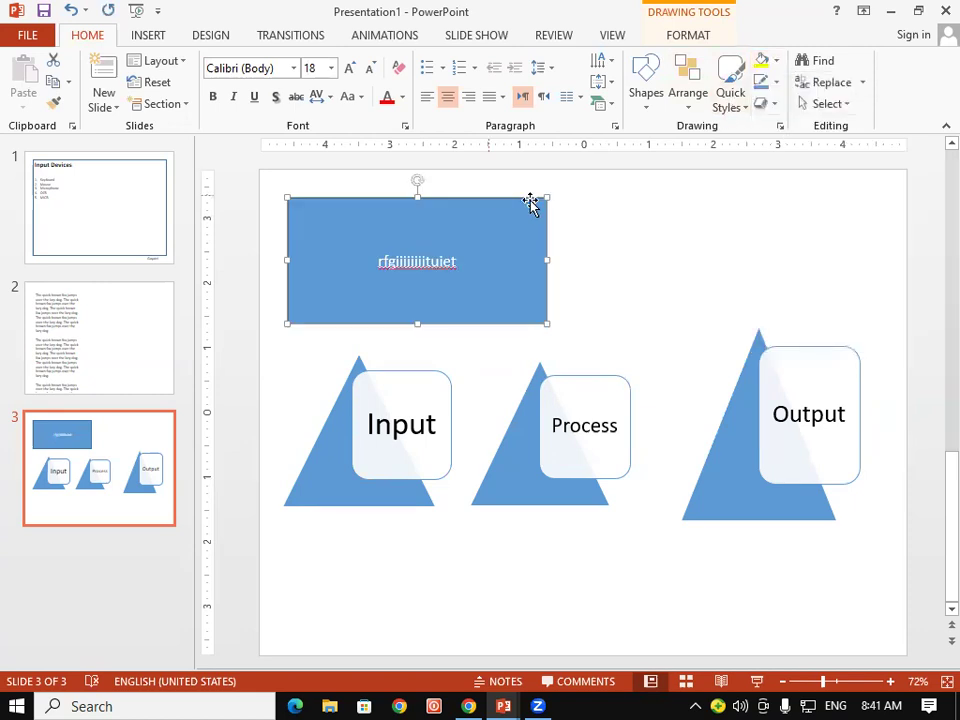
pyautogui.click(728, 112)
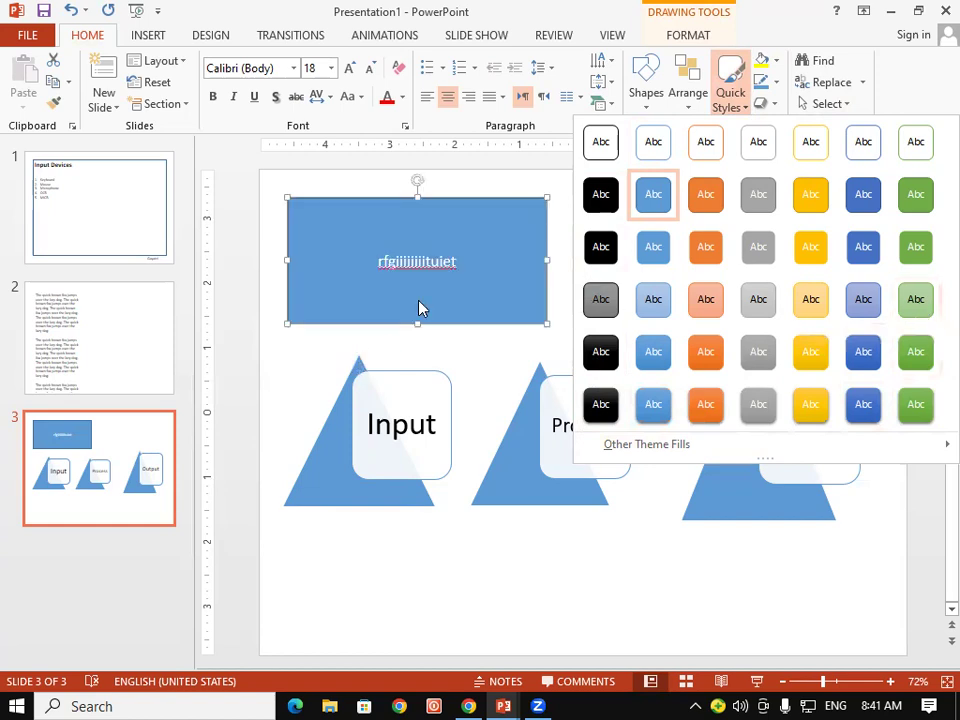
pyautogui.click(508, 296)
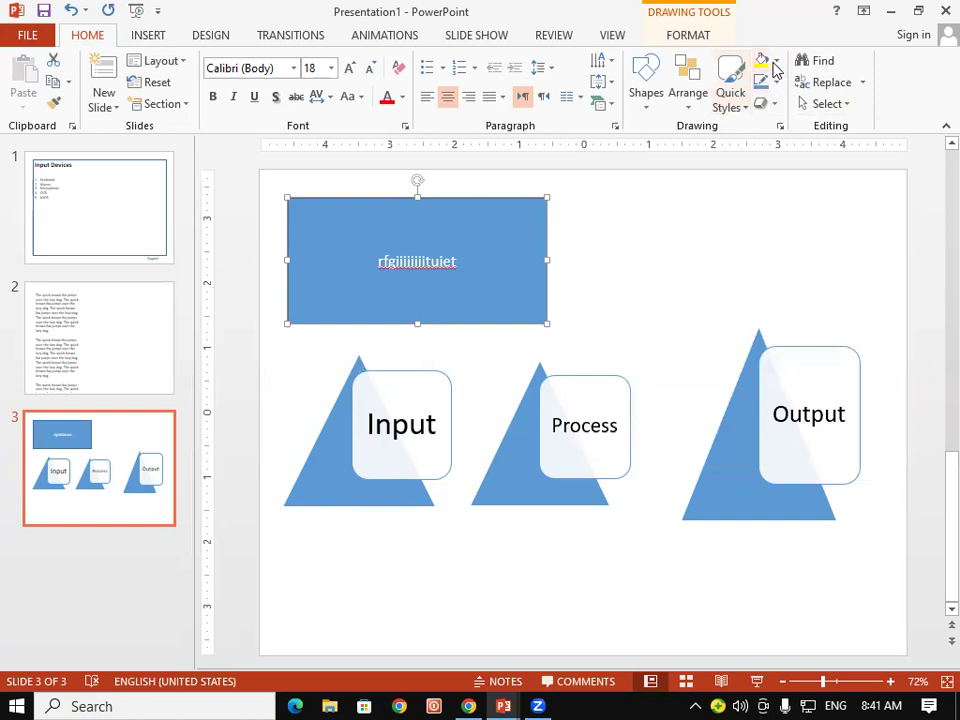
pyautogui.click(776, 61)
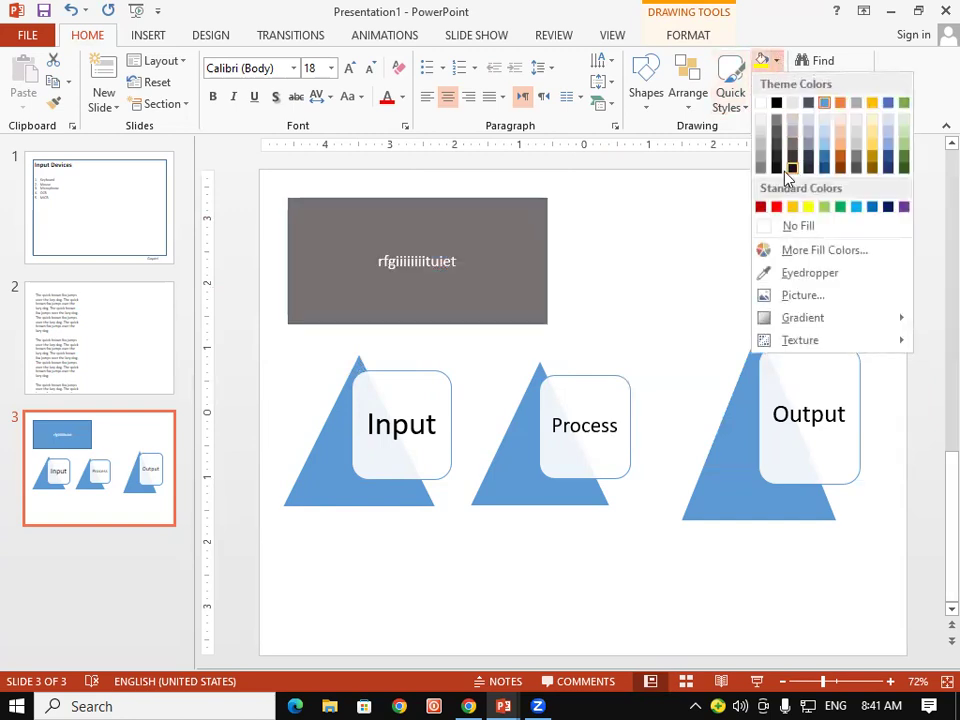
pyautogui.click(672, 250)
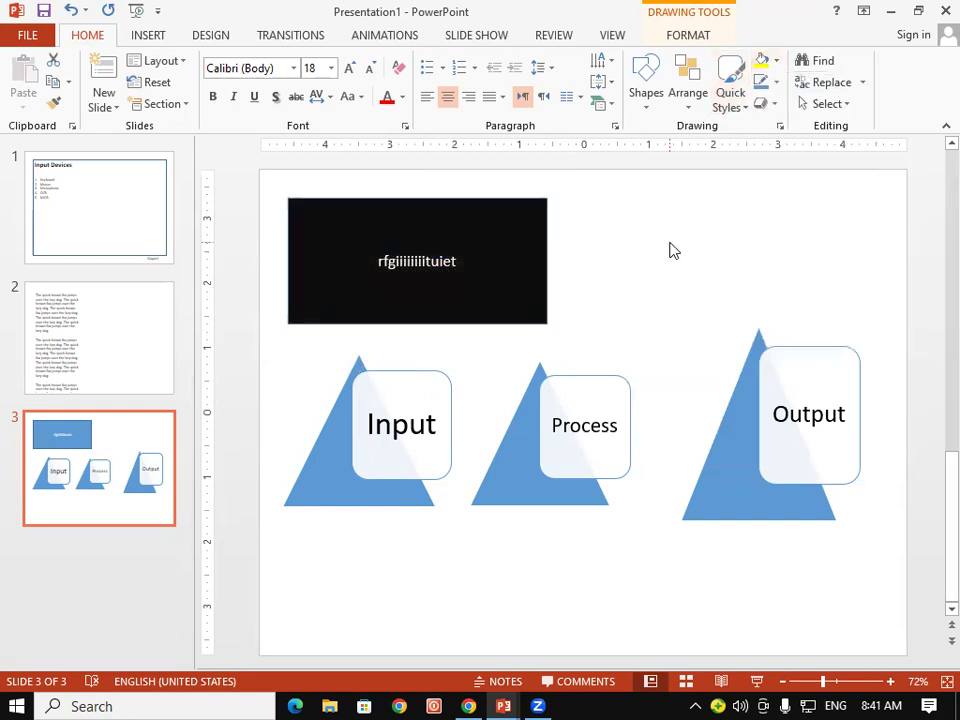
pyautogui.hotkey('ctrl', 'z')
pyautogui.hotkey('ctrl', 'z')
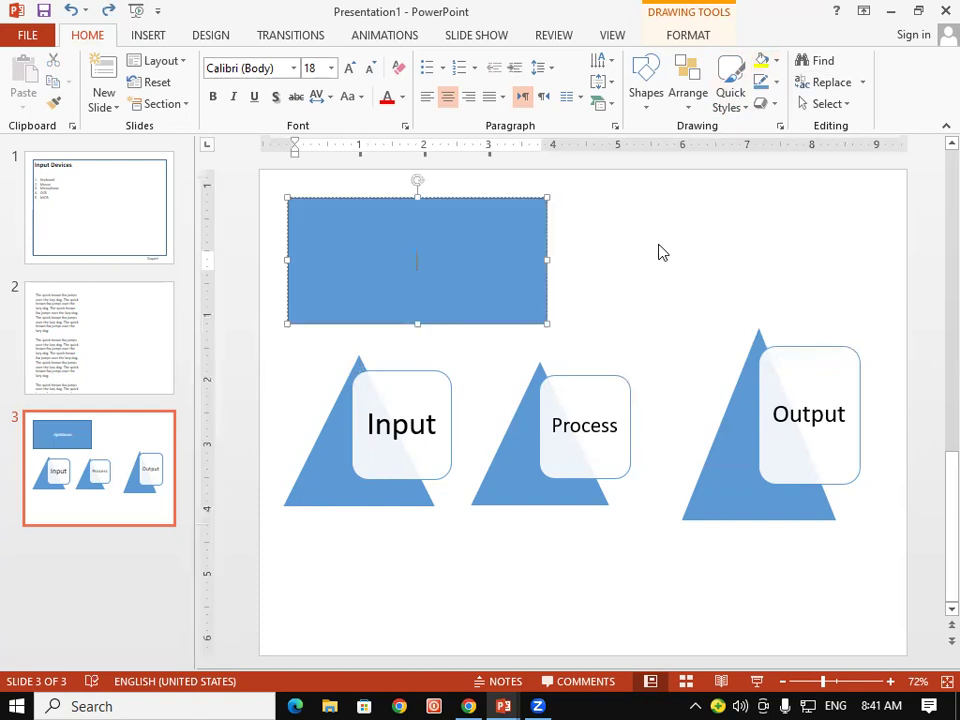
# - Insert a new blank slide after slide 3
pyautogui.click(660, 252)
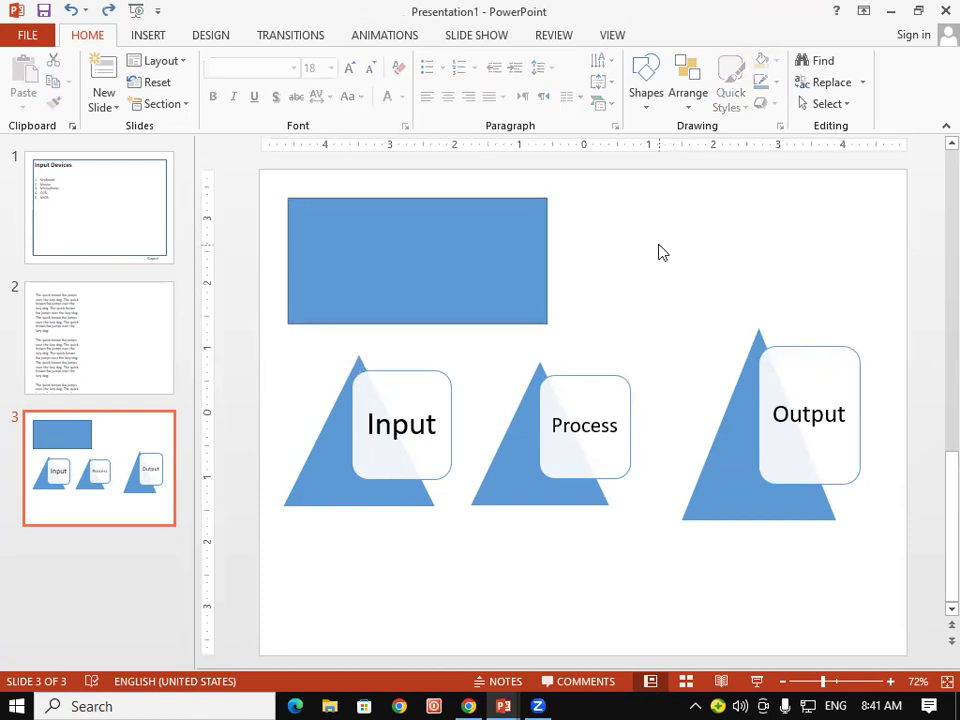
pyautogui.click(171, 558)
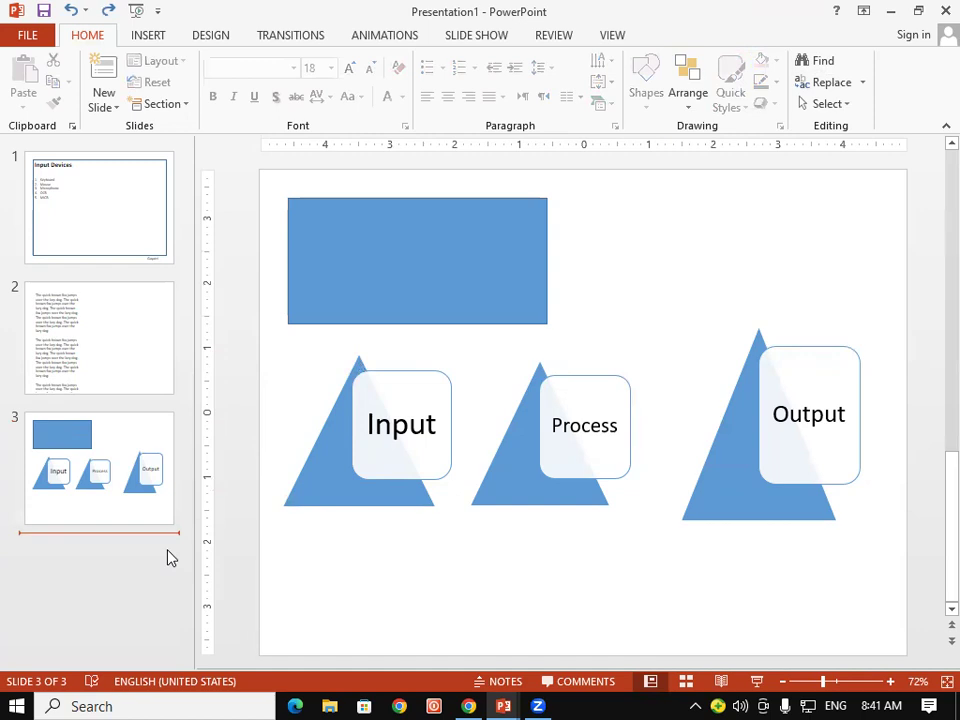
pyautogui.press('Return')
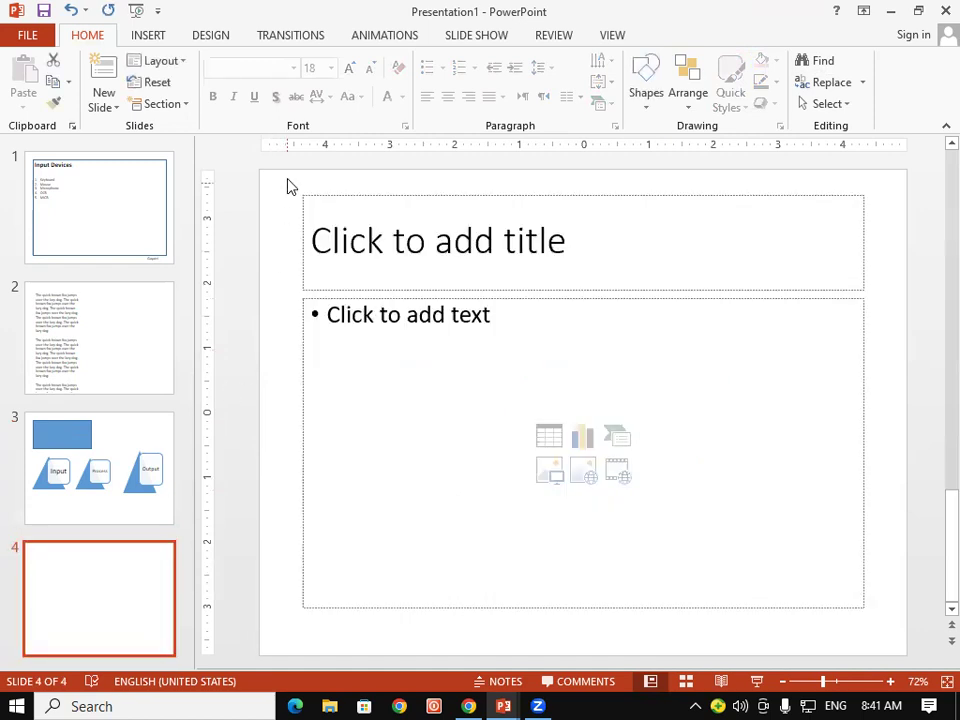
# - Delete the new slide's placeholders and draw a rectangle covering most of the slide
pyautogui.moveTo(288, 186); pyautogui.dragTo(900, 636)
pyautogui.press('Delete')
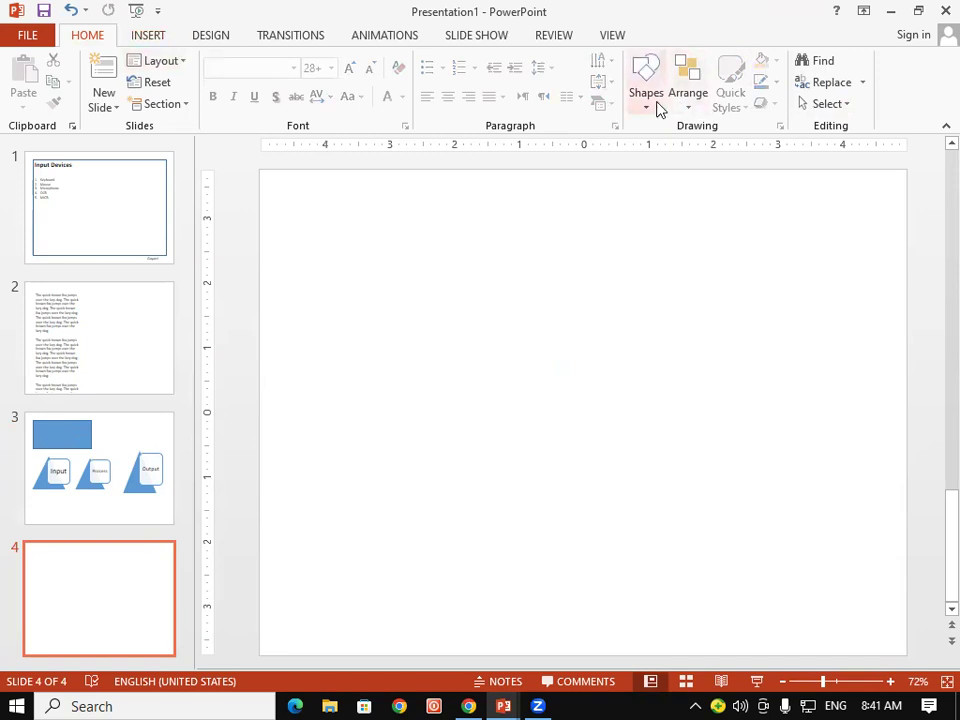
pyautogui.click(656, 100)
pyautogui.click(694, 147)
pyautogui.moveTo(280, 194)
pyautogui.mouseDown()
pyautogui.moveTo(822, 599)
pyautogui.moveTo(878, 626)
pyautogui.mouseUp()
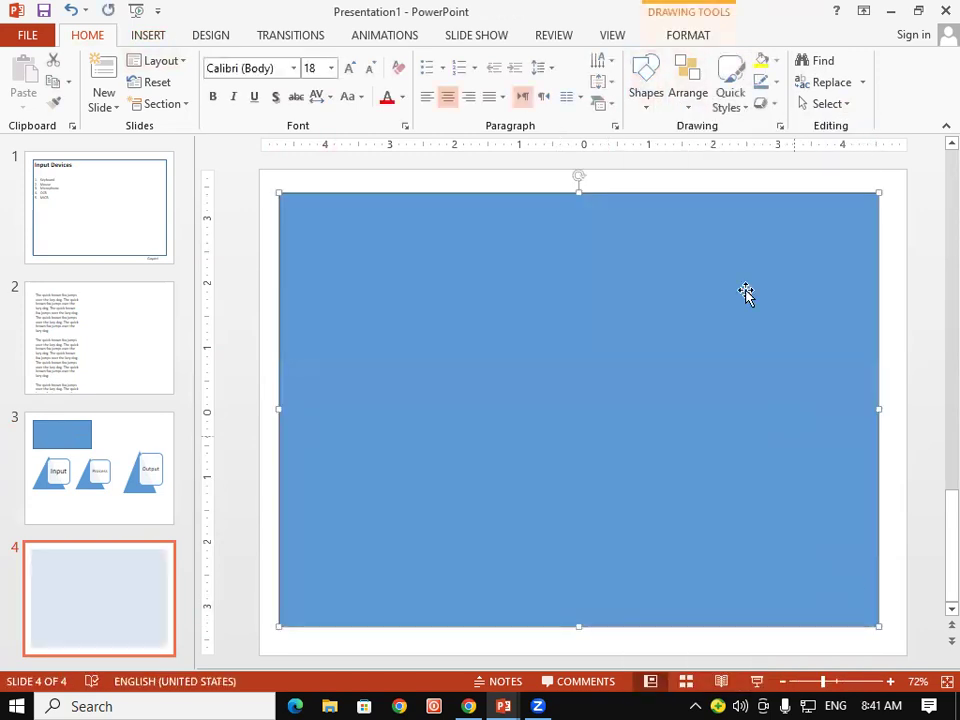
# - Bring up the full gradient fill settings for the rectangle
pyautogui.click(775, 63)
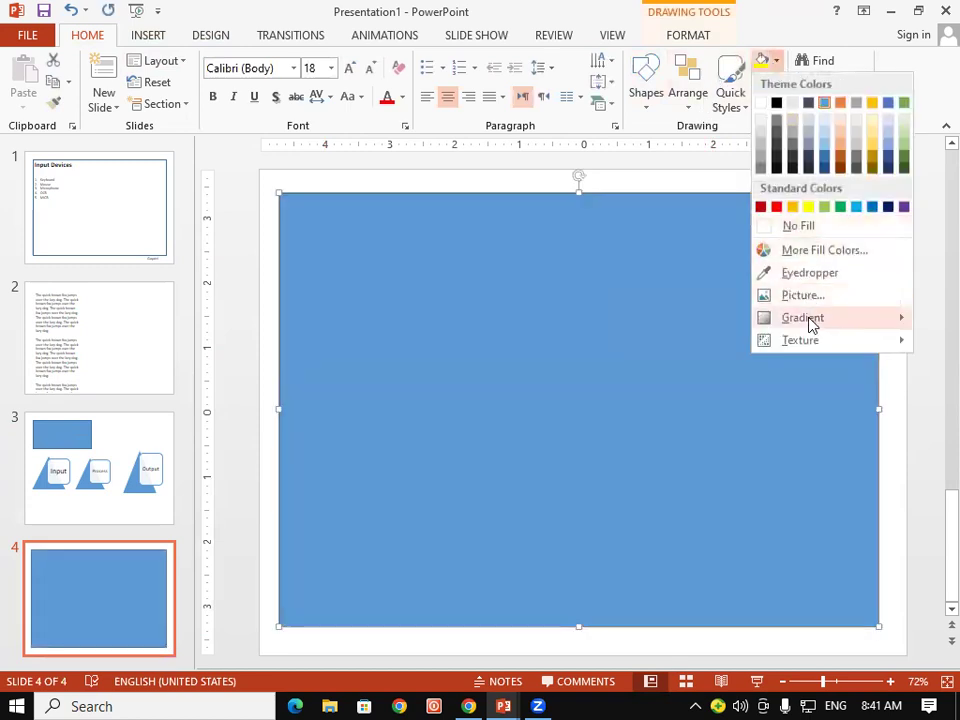
pyautogui.moveTo(810, 325)
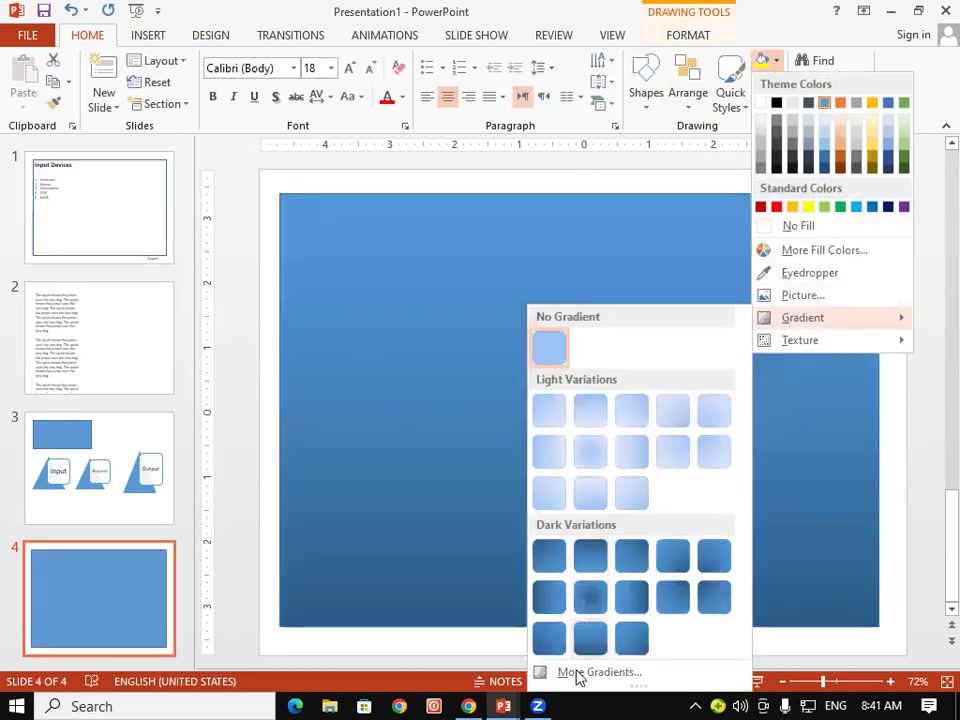
pyautogui.click(577, 672)
# - Give the rectangle a gradient fill, with the middle stop near 51% and the last at 100%
pyautogui.click(734, 330)
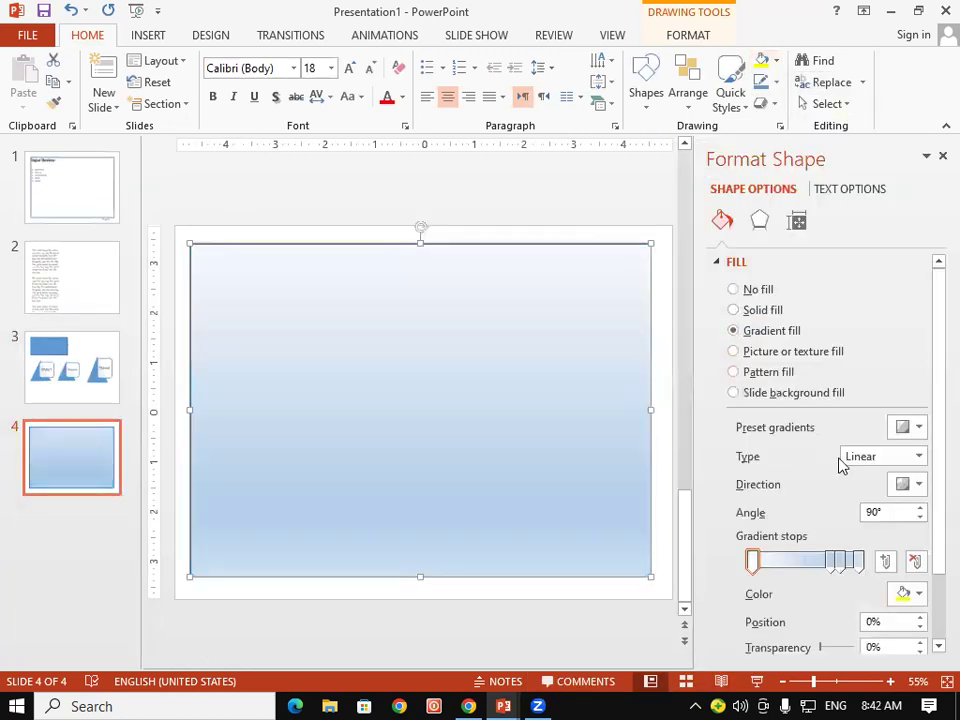
pyautogui.moveTo(834, 572); pyautogui.dragTo(786, 578)
pyautogui.click(864, 566)
pyautogui.click(913, 561)
pyautogui.moveTo(842, 566); pyautogui.dragTo(865, 565)
# - Make the top gradient stop a custom orange-red and move it to 10%
pyautogui.click(753, 562)
pyautogui.click(918, 593)
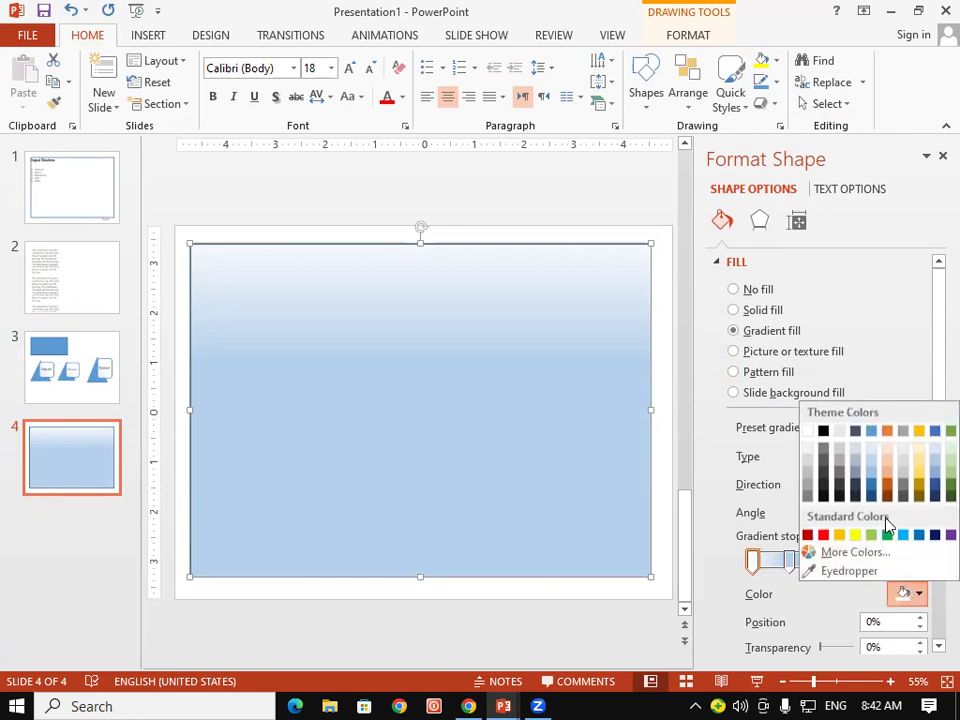
pyautogui.click(884, 487)
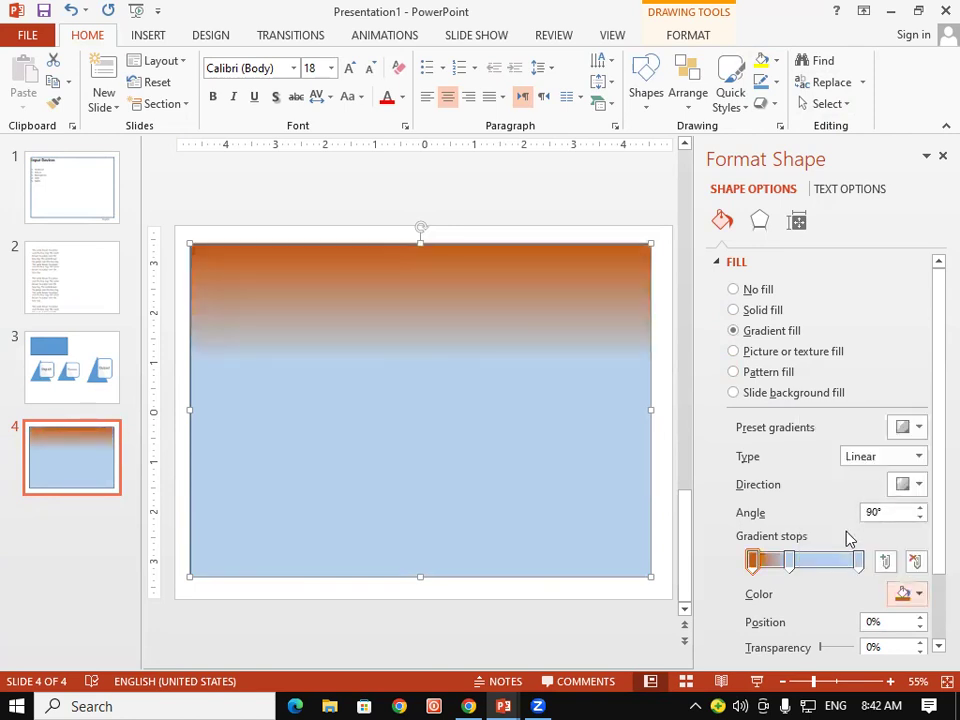
pyautogui.click(918, 594)
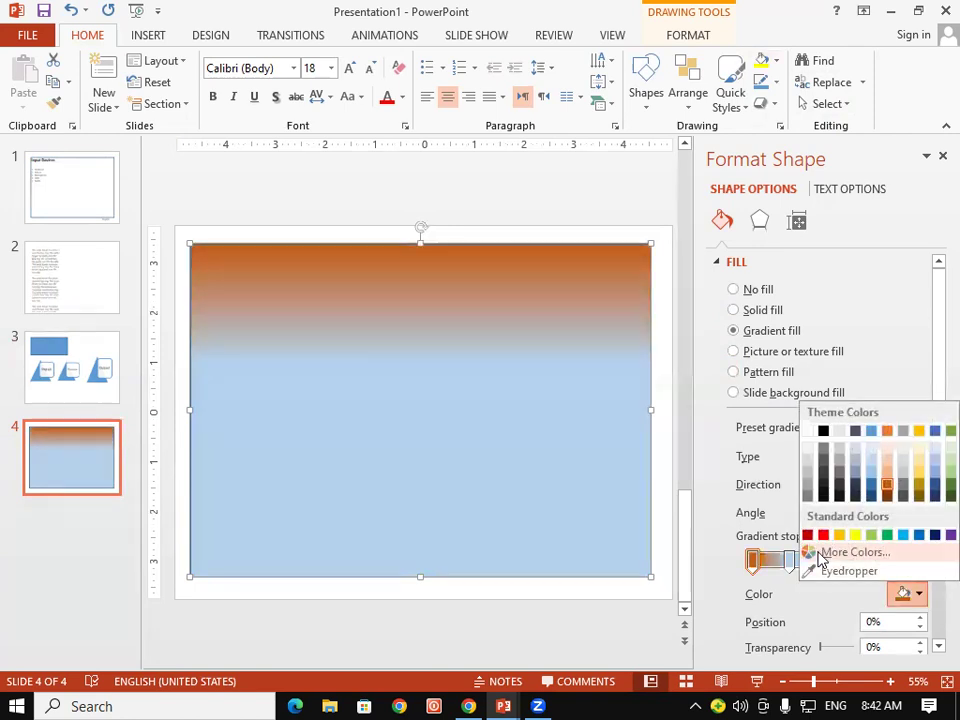
pyautogui.click(830, 553)
pyautogui.click(522, 290)
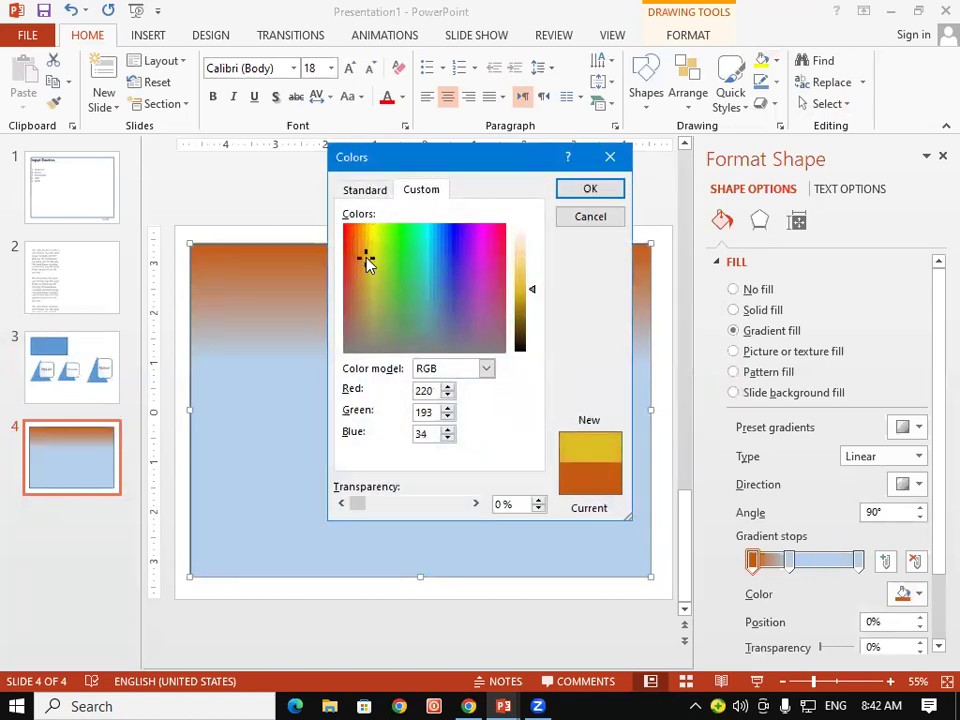
pyautogui.moveTo(365, 256); pyautogui.dragTo(351, 227)
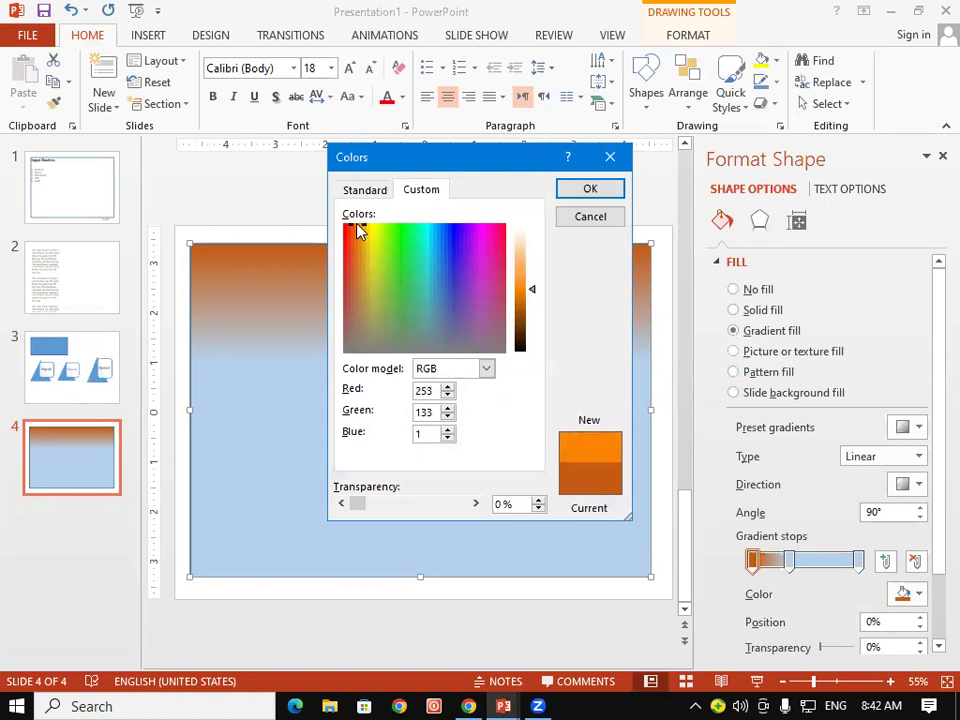
pyautogui.click(615, 190)
pyautogui.moveTo(754, 561); pyautogui.dragTo(815, 563)
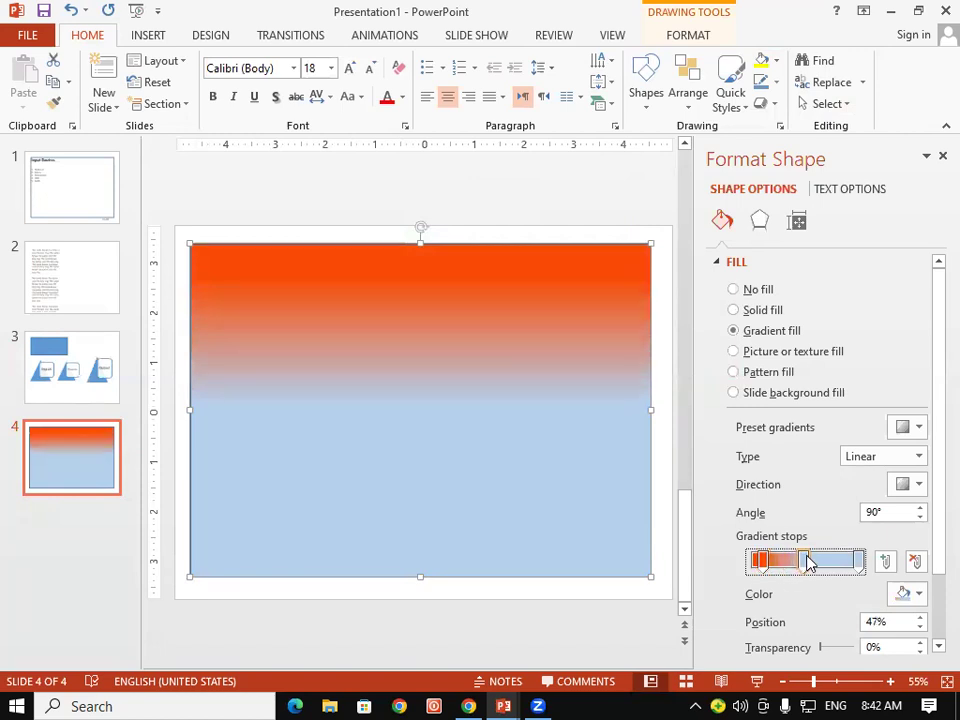
# - Make the middle stop white at about 57% and the bottom stop green
pyautogui.click(918, 596)
pyautogui.click(808, 395)
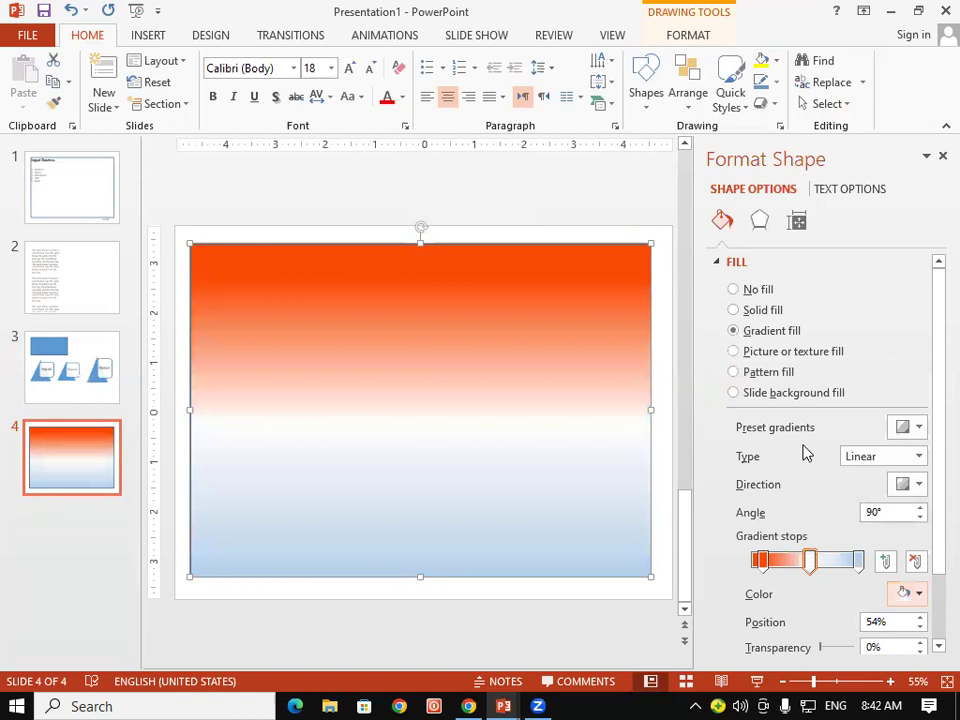
pyautogui.click(858, 562)
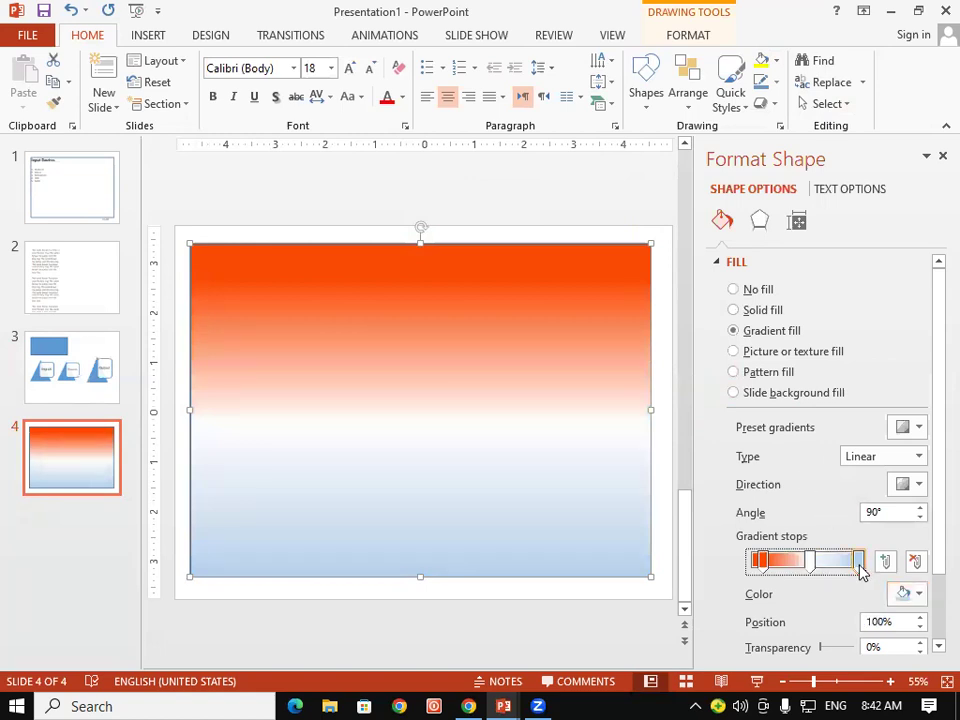
pyautogui.click(920, 596)
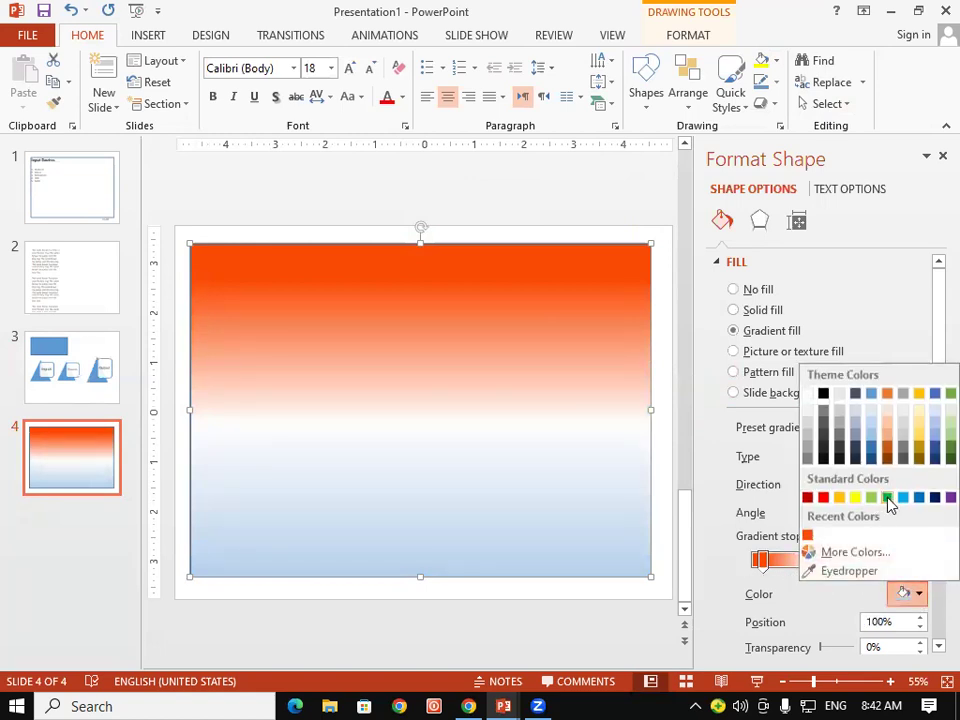
pyautogui.click(885, 497)
pyautogui.moveTo(810, 561); pyautogui.dragTo(812, 565)
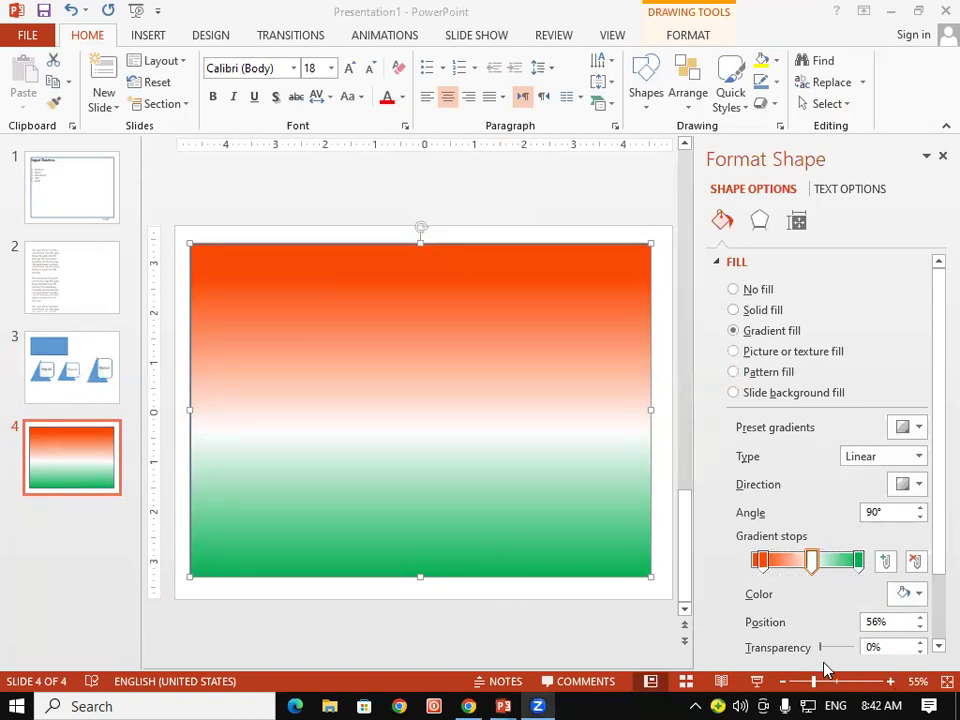
pyautogui.moveTo(824, 648)
pyautogui.mouseDown()
pyautogui.moveTo(864, 649)
pyautogui.moveTo(780, 668)
pyautogui.moveTo(785, 703)
pyautogui.moveTo(862, 690)
pyautogui.mouseUp()
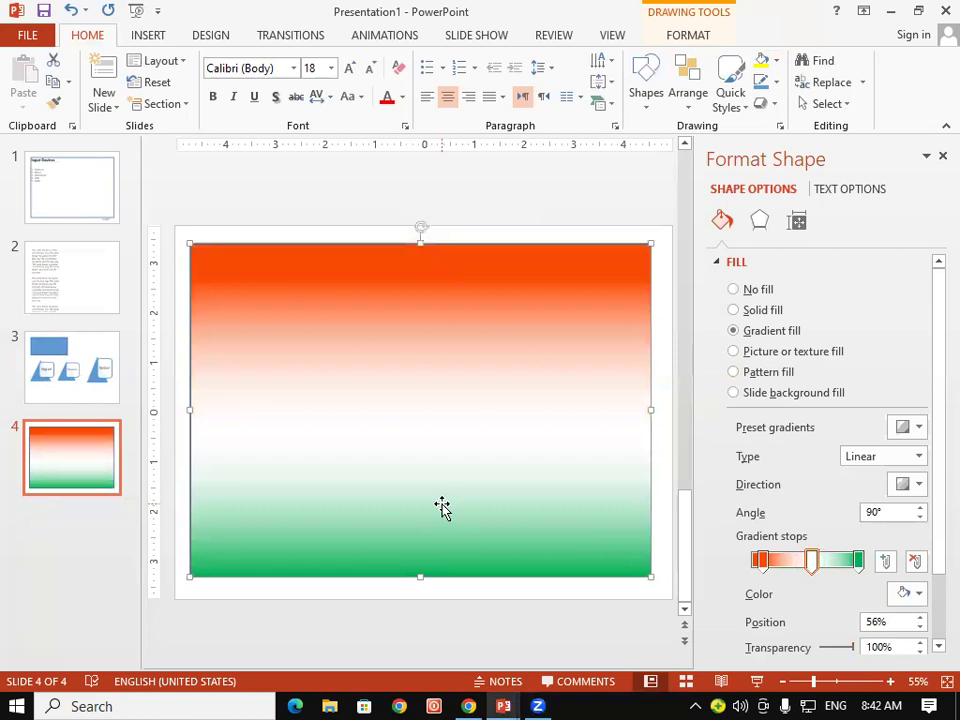
pyautogui.click(507, 231)
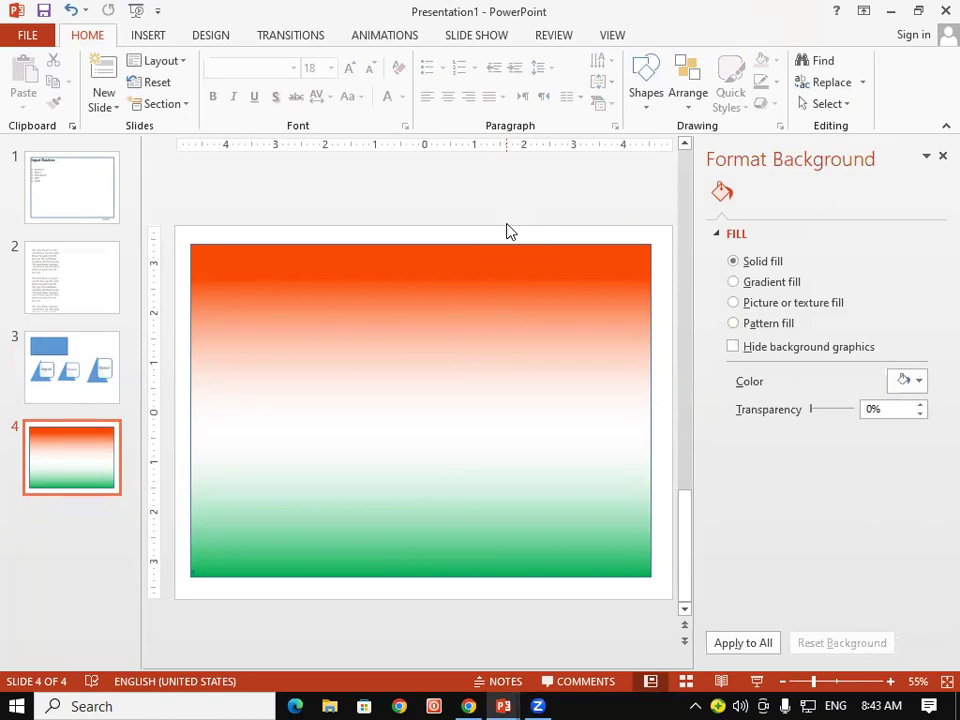
# - Close the background pane and stretch the gradient rectangle to cover the whole slide
pyautogui.click(941, 156)
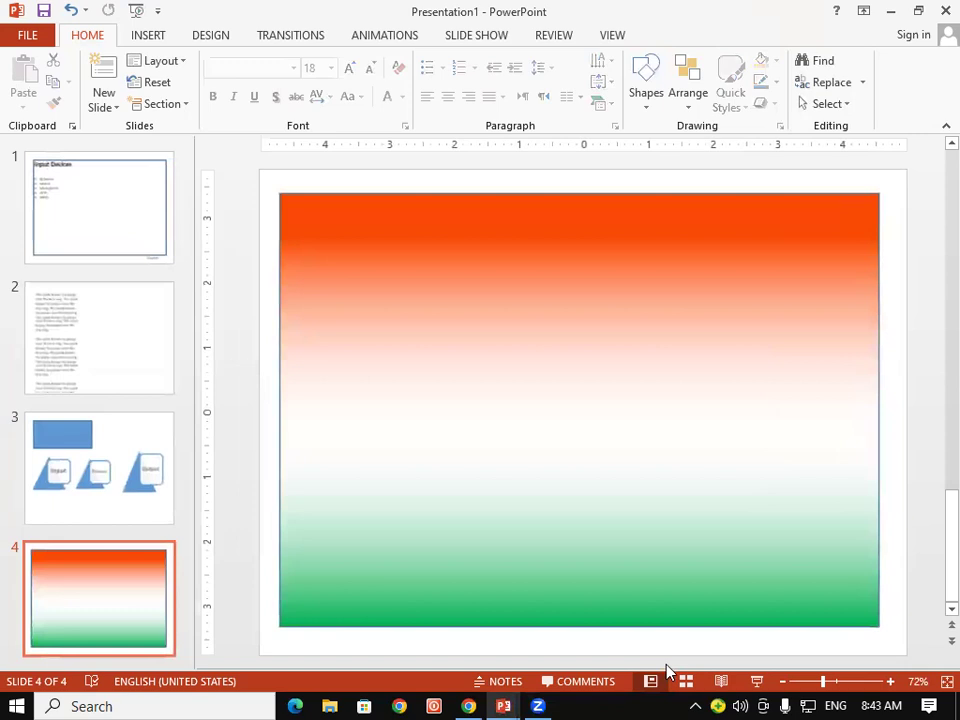
pyautogui.moveTo(568, 279); pyautogui.dragTo(549, 257)
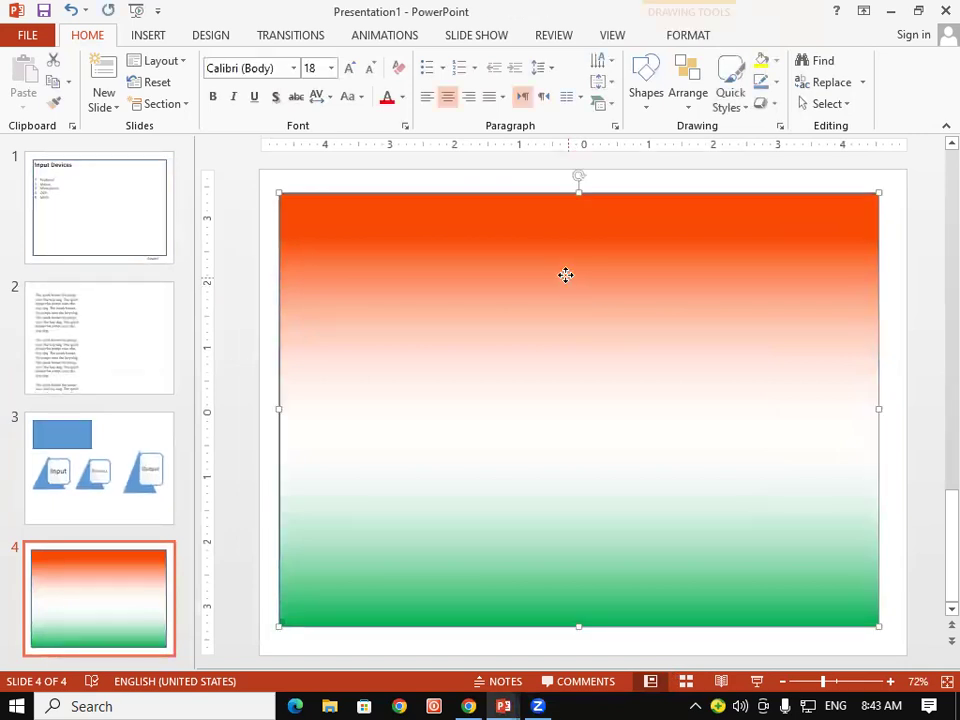
pyautogui.moveTo(862, 605); pyautogui.dragTo(866, 607)
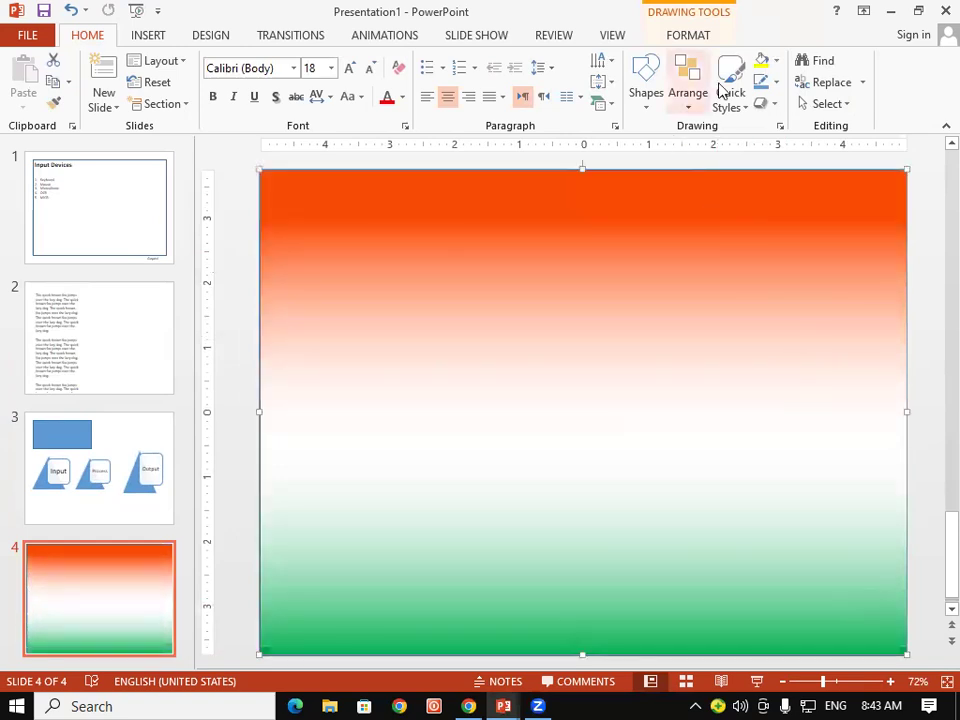
# - Apply a Parallel 3-D rotation preset to the rectangle and narrow it from the right
pyautogui.click(772, 104)
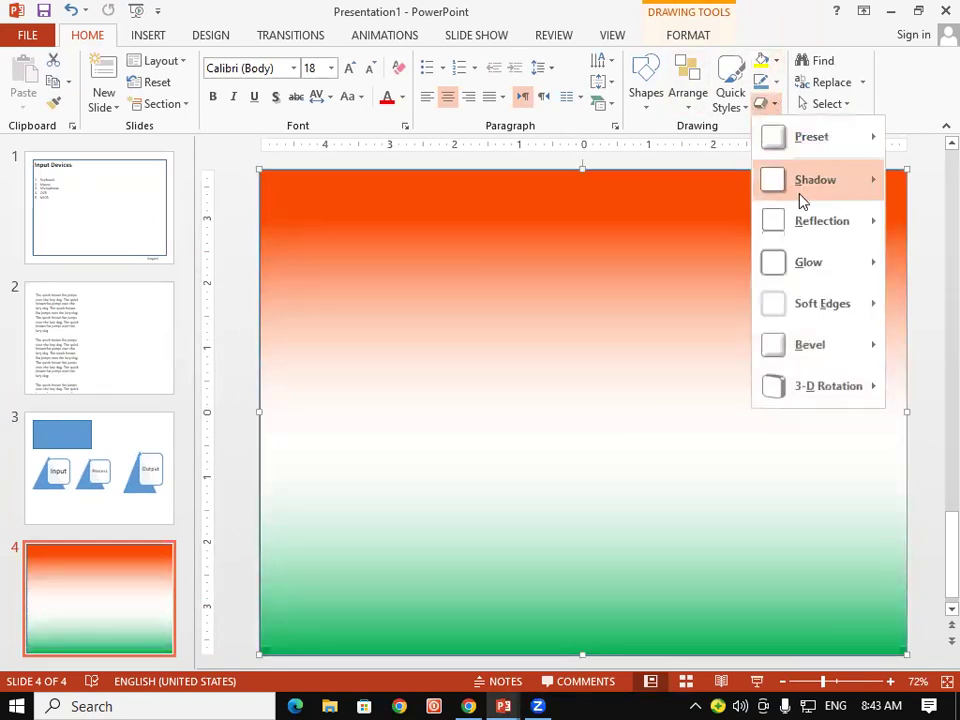
pyautogui.moveTo(797, 199)
pyautogui.moveTo(785, 390)
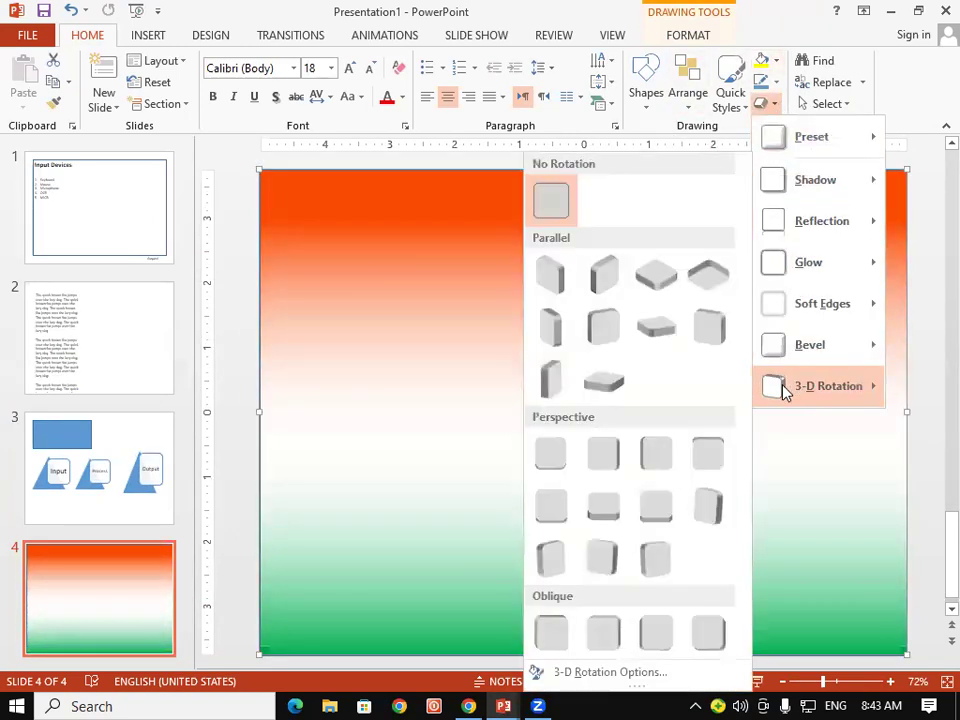
pyautogui.click(609, 386)
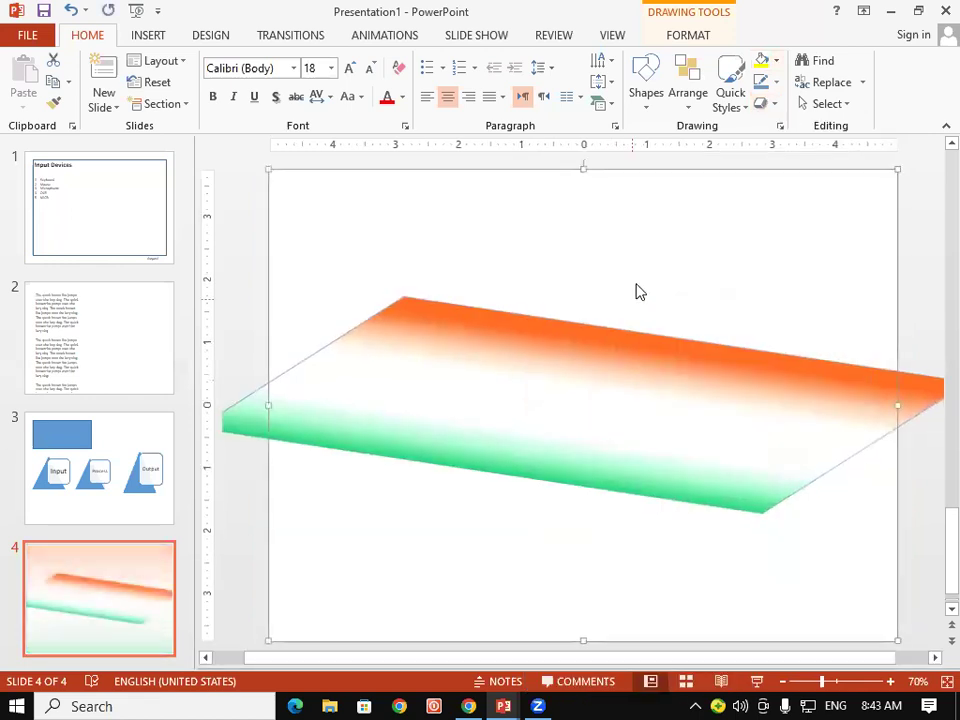
pyautogui.moveTo(898, 405); pyautogui.dragTo(791, 407)
pyautogui.click(868, 332)
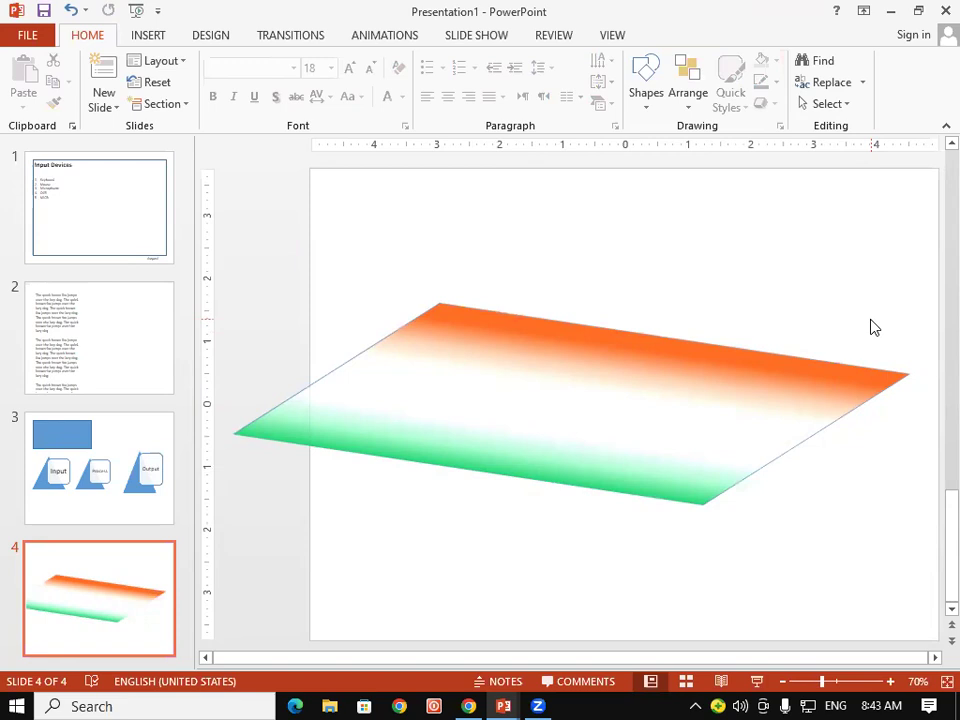
# - Change the flag shape's 3-D rotation to Isometric Right Up
pyautogui.click(816, 364)
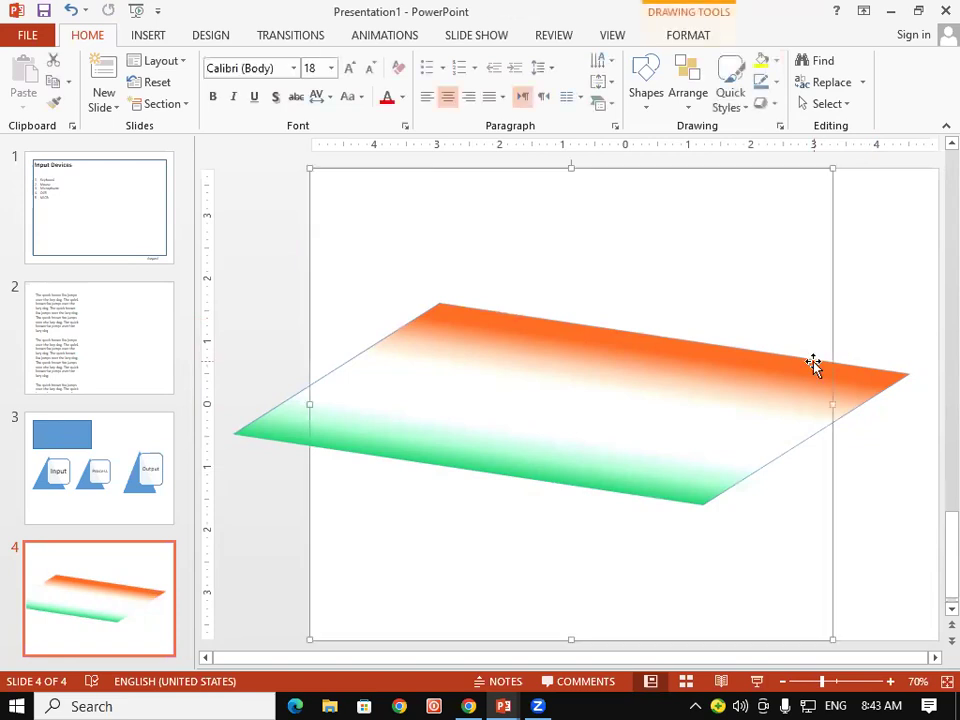
pyautogui.click(766, 104)
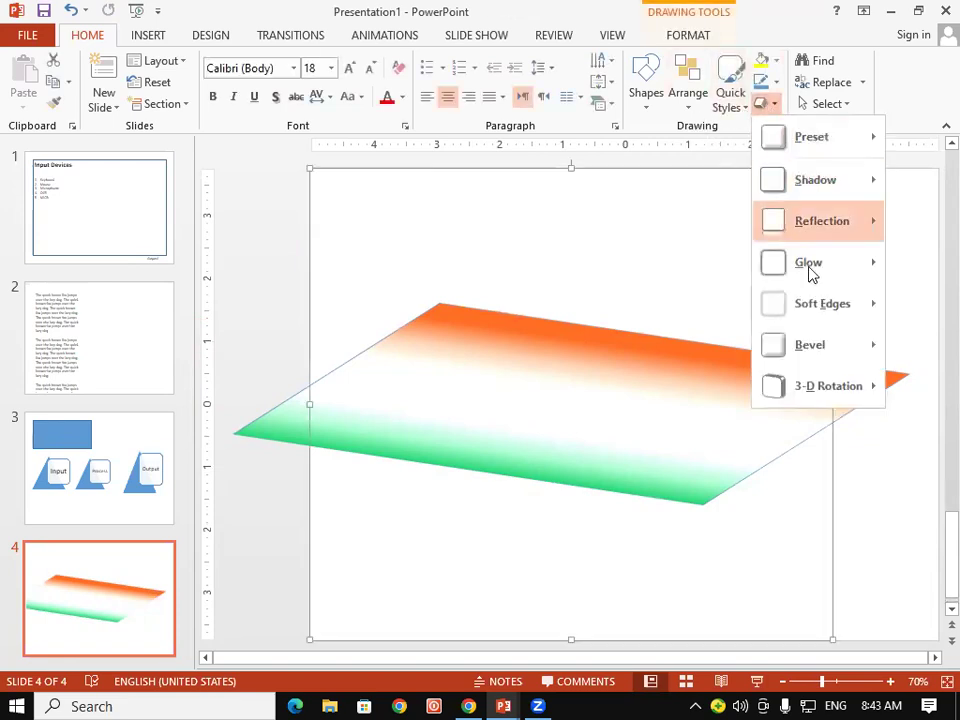
pyautogui.moveTo(813, 385)
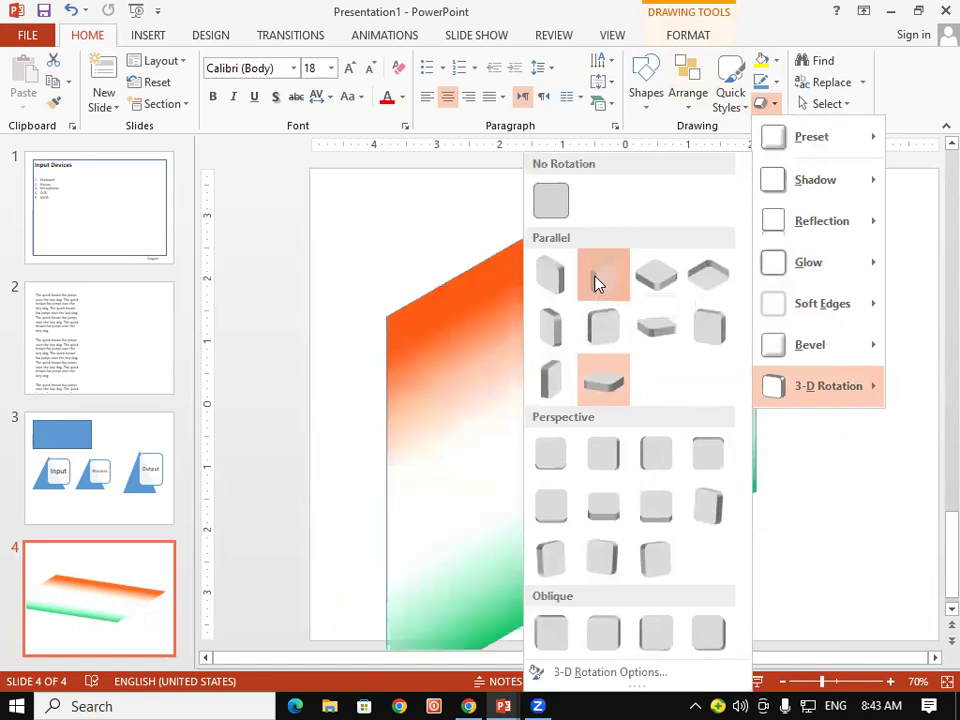
pyautogui.click(597, 283)
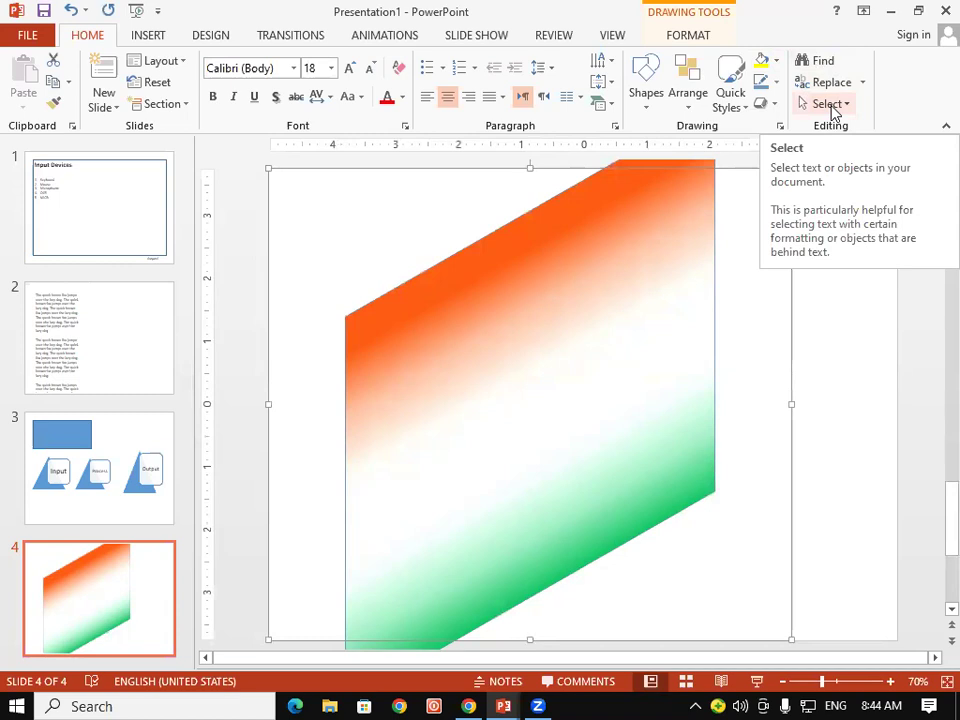
# - Select all objects, then pick the text box and nudge it slightly left
pyautogui.click(834, 106)
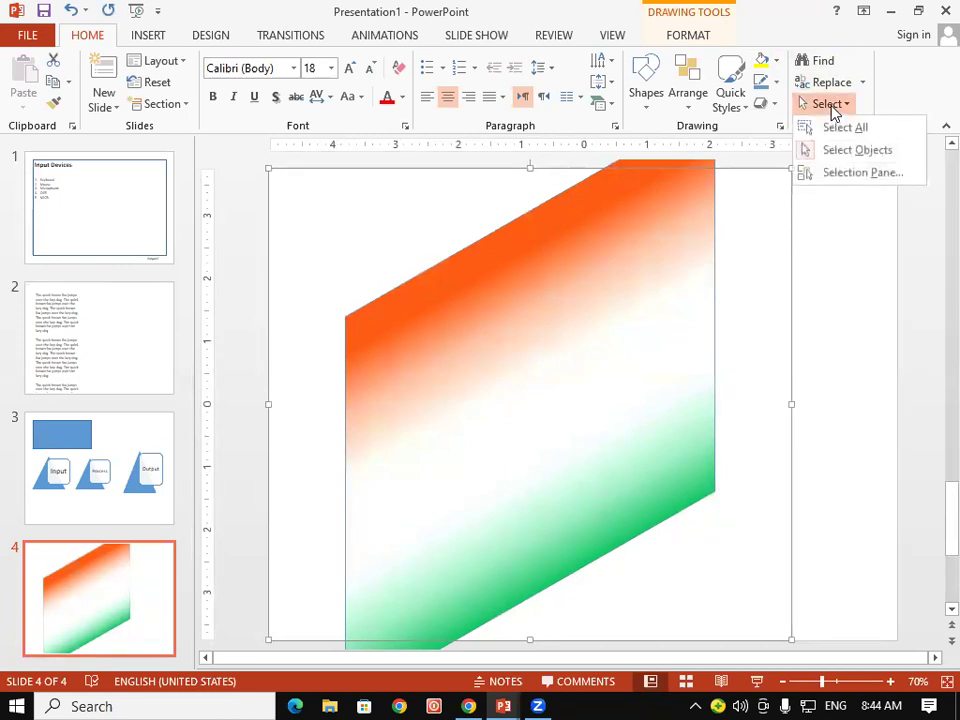
pyautogui.click(827, 131)
pyautogui.click(60, 345)
pyautogui.click(564, 328)
pyautogui.moveTo(490, 308); pyautogui.dragTo(480, 310)
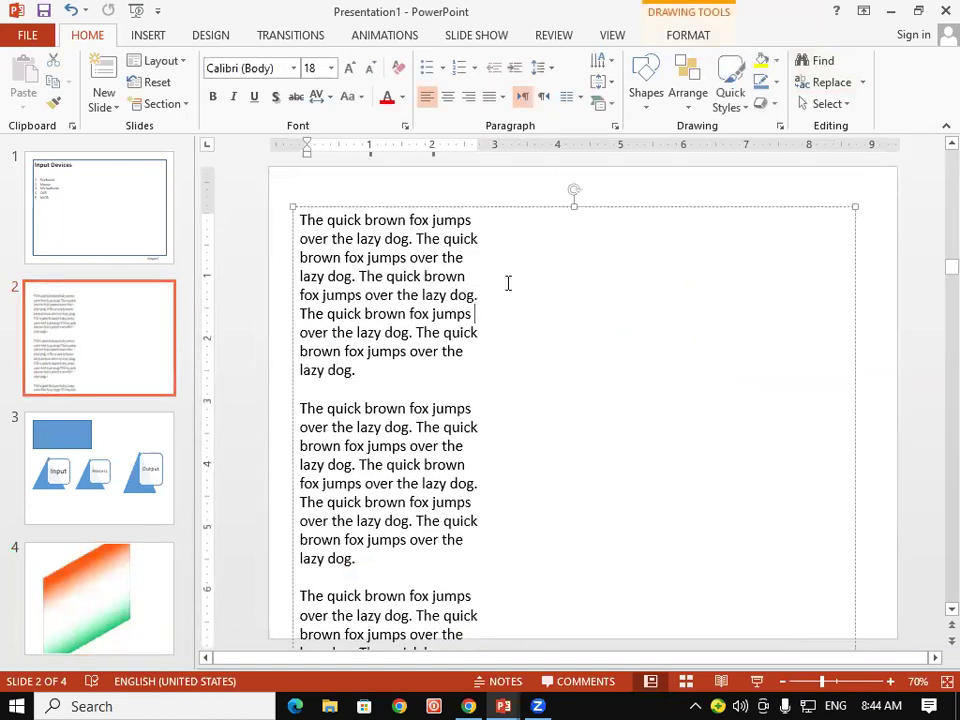
# - Select all the quick brown fox text and show slide 2 in the editor
pyautogui.click(826, 104)
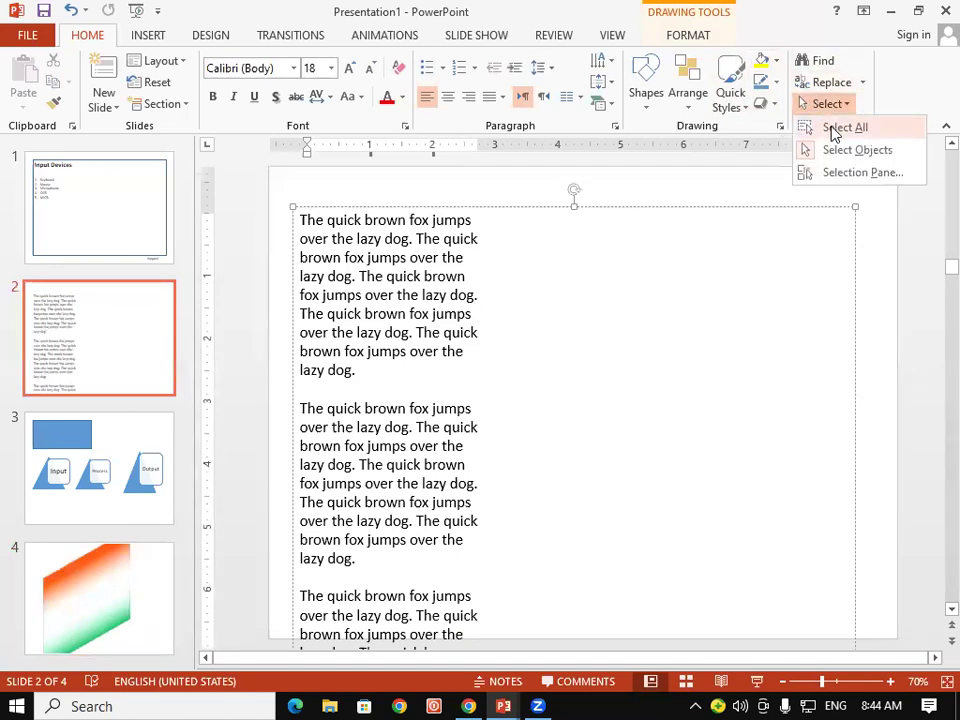
pyautogui.click(831, 128)
pyautogui.moveTo(950, 378); pyautogui.dragTo(930, 170)
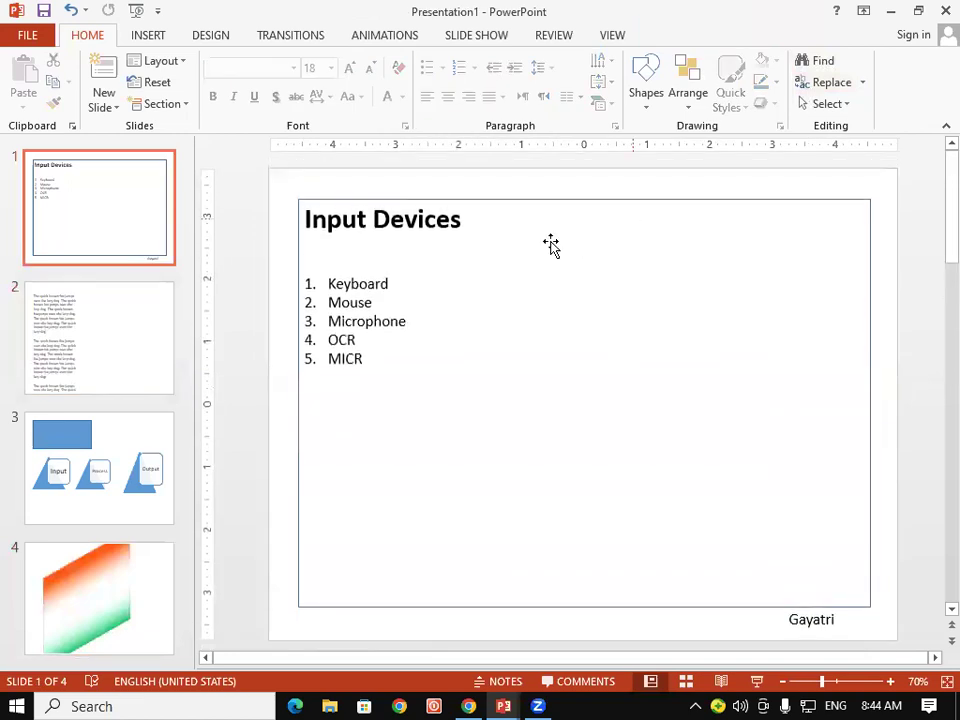
pyautogui.click(73, 321)
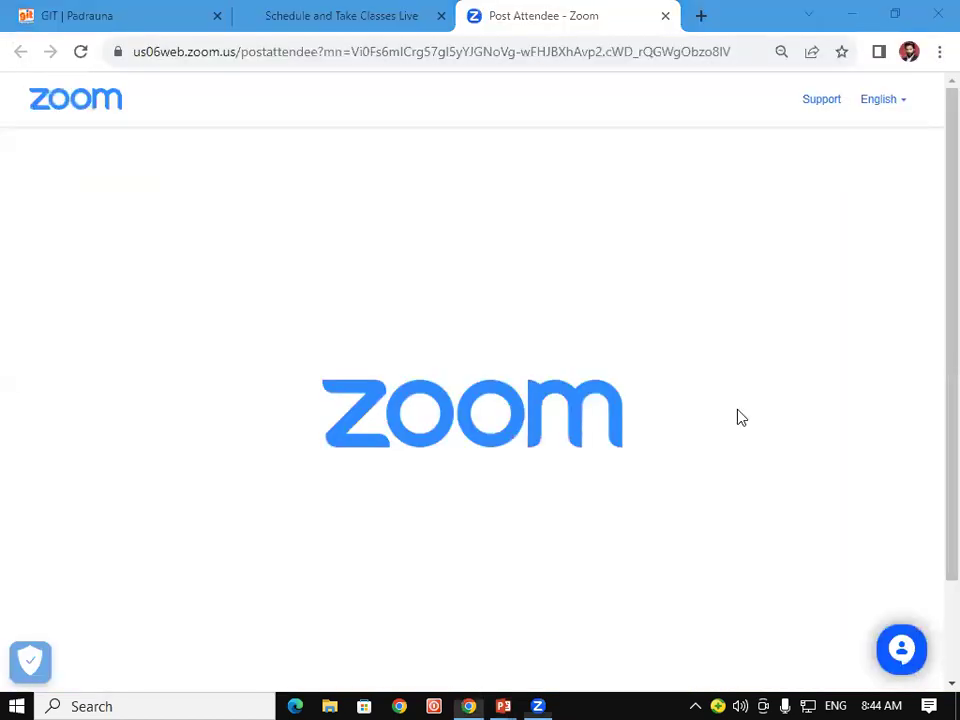
# - Switch from the Zoom post-attendee page in Chrome back to PowerPoint with Alt+Tab
pyautogui.hotkey('alt', 'Tab')
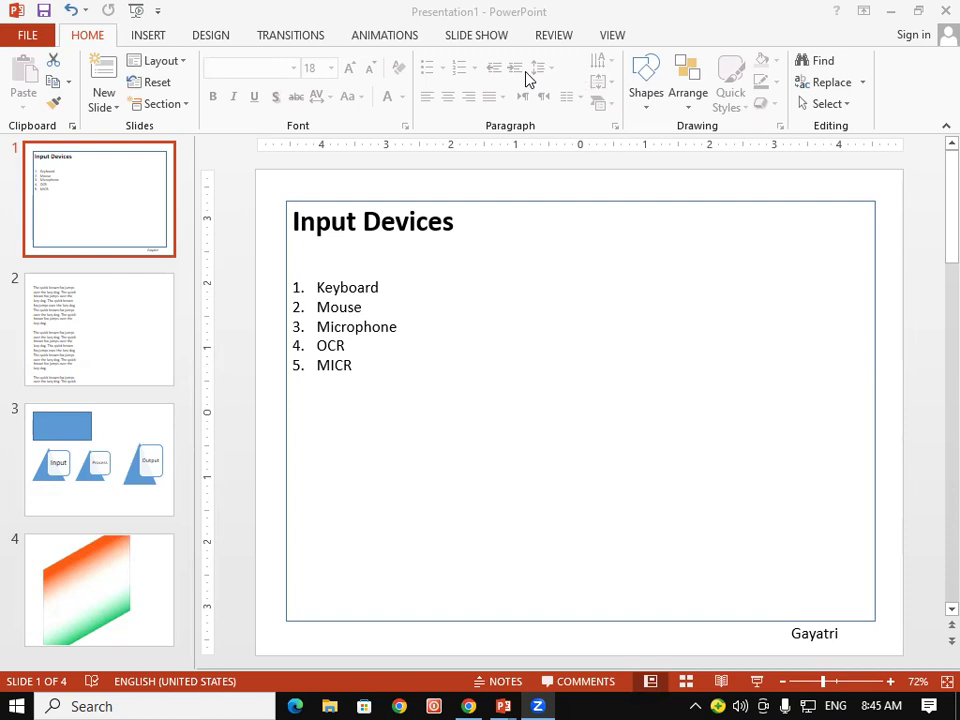
pyautogui.click(150, 34)
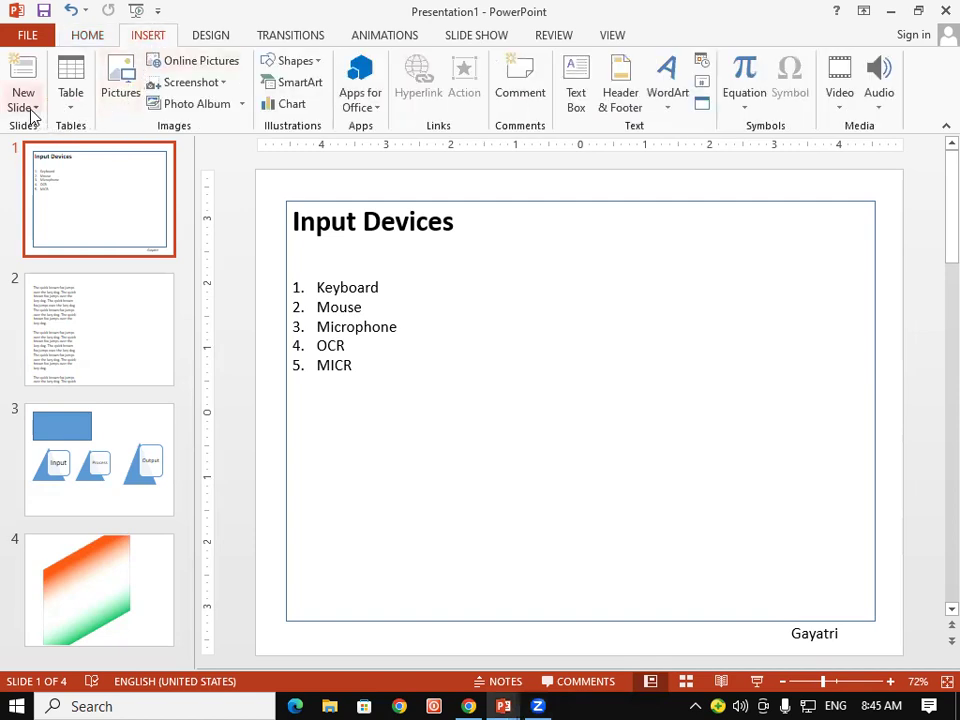
pyautogui.click(88, 36)
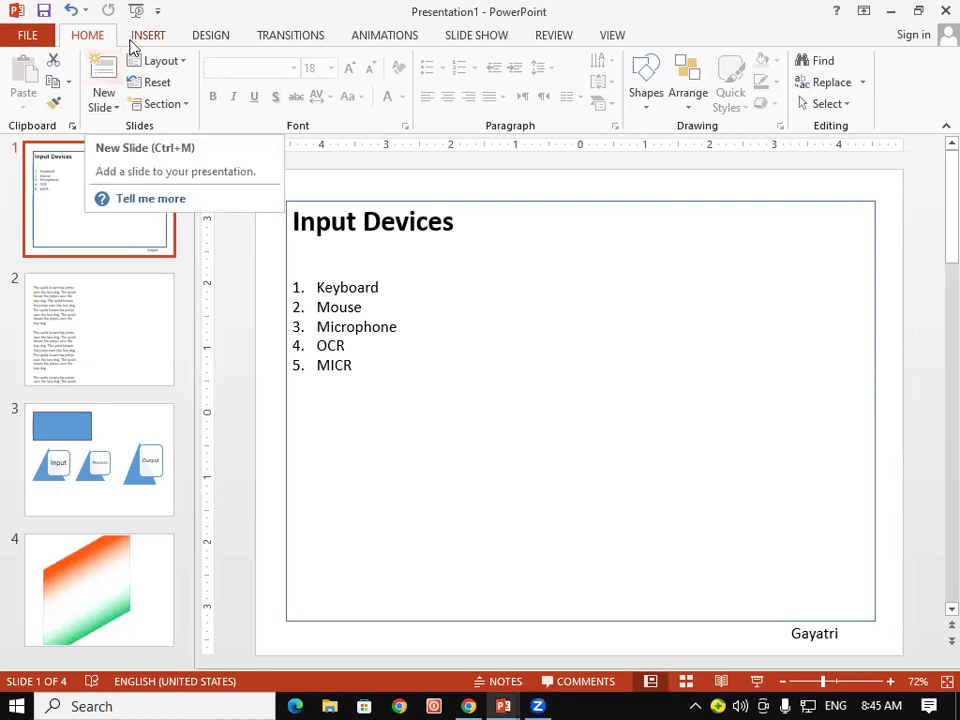
pyautogui.click(135, 37)
pyautogui.click(71, 100)
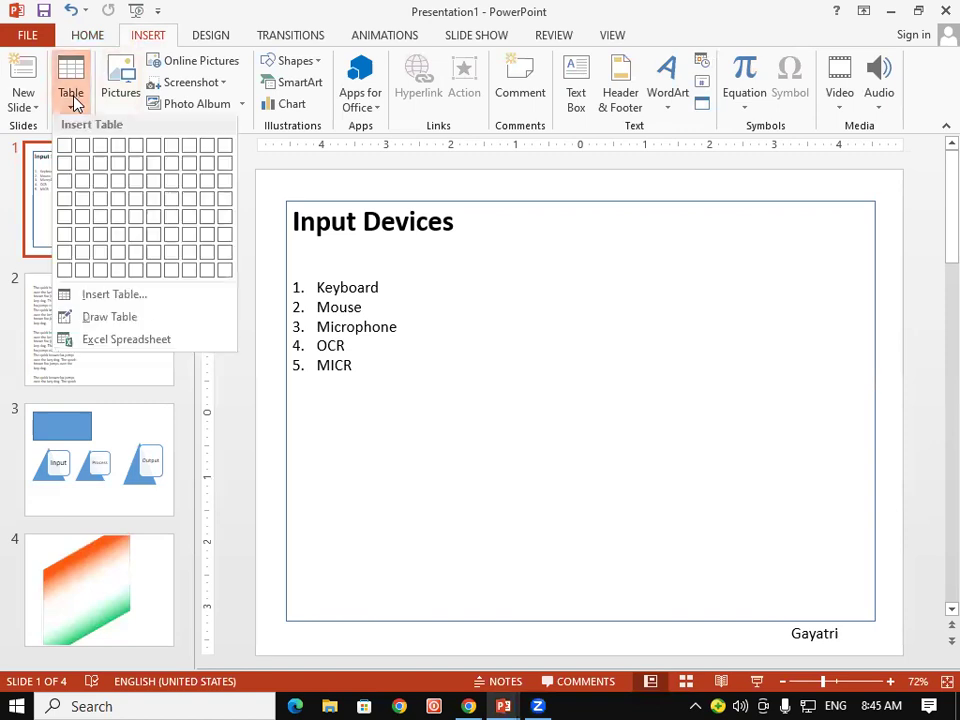
pyautogui.click(219, 280)
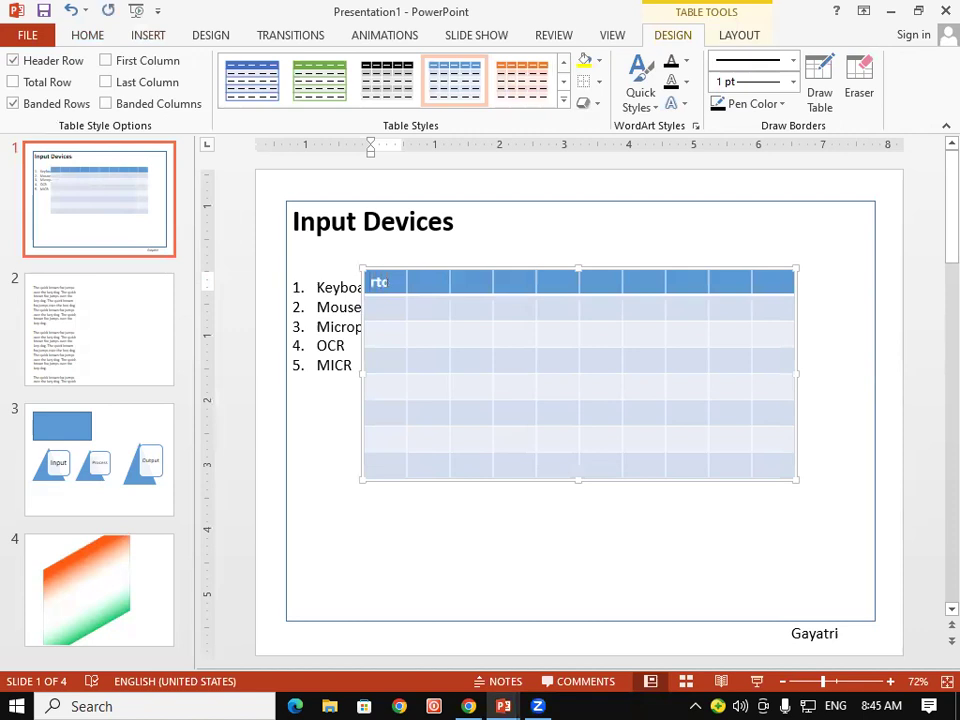
pyautogui.write('h fg')
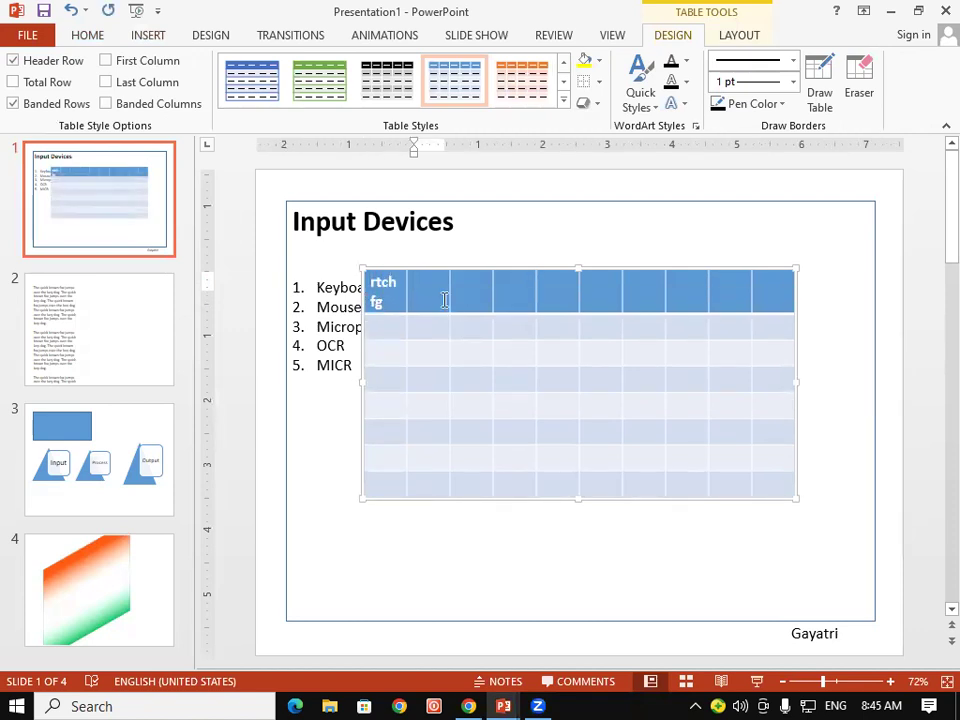
pyautogui.hotkey('ctrl', 'z')
pyautogui.hotkey('ctrl', 'z')
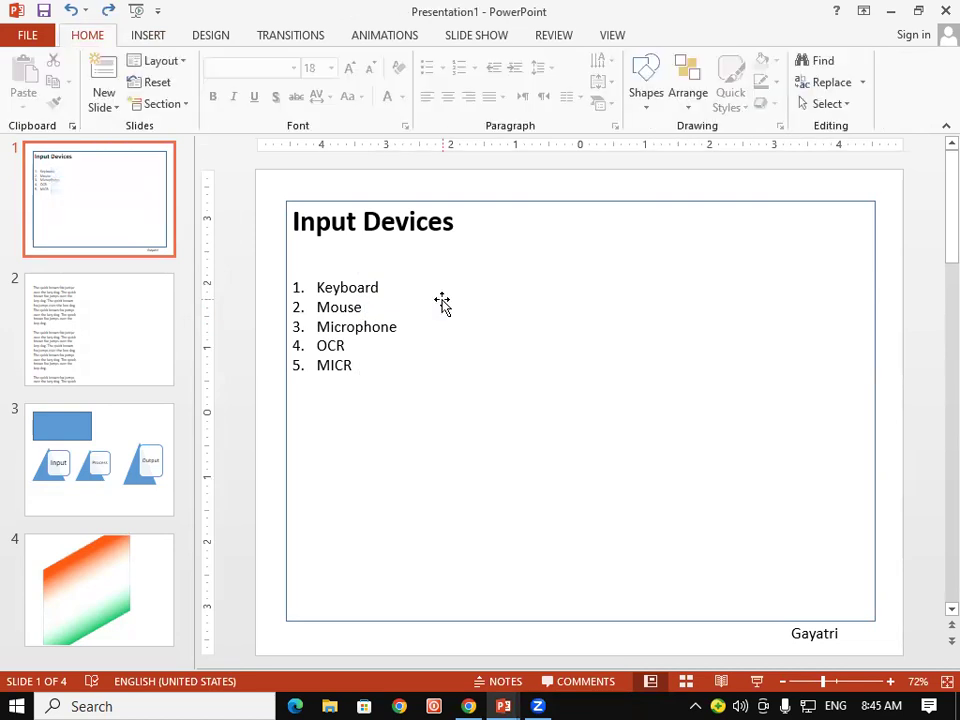
pyautogui.click(150, 36)
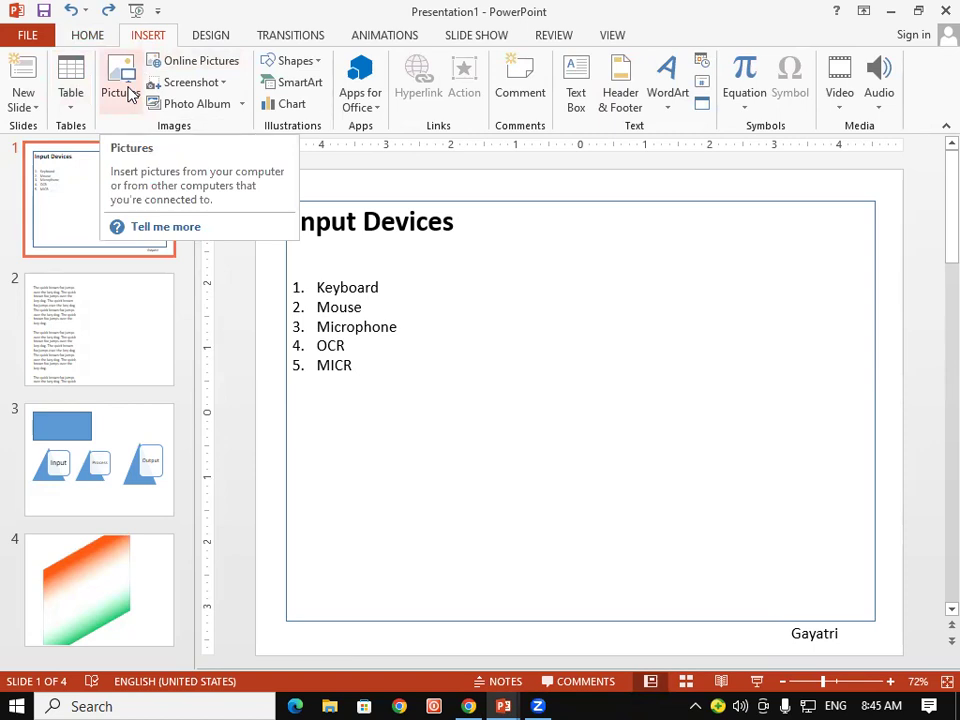
# - Look at Online Pictures, insert a window screenshot on slide 1, then remove it
pyautogui.click(172, 63)
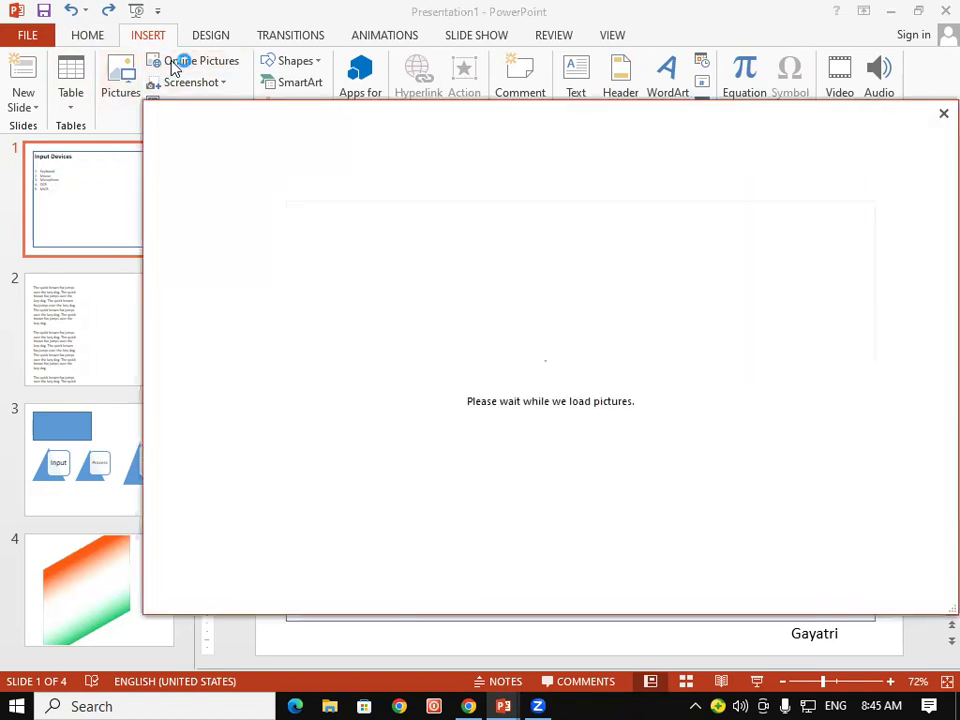
pyautogui.click(942, 114)
pyautogui.click(216, 92)
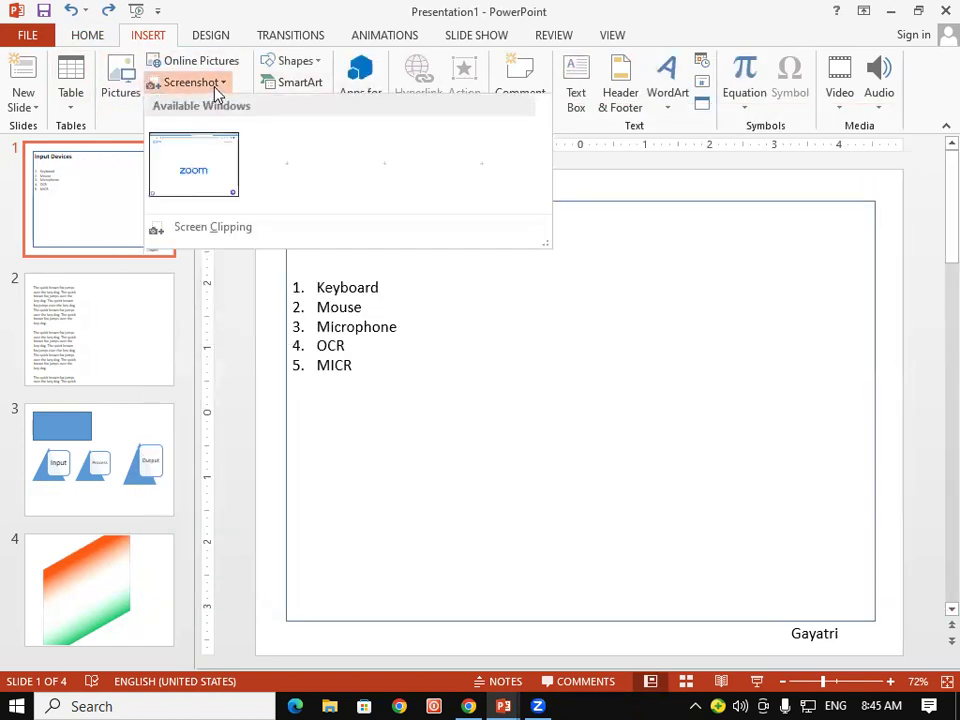
pyautogui.click(258, 138)
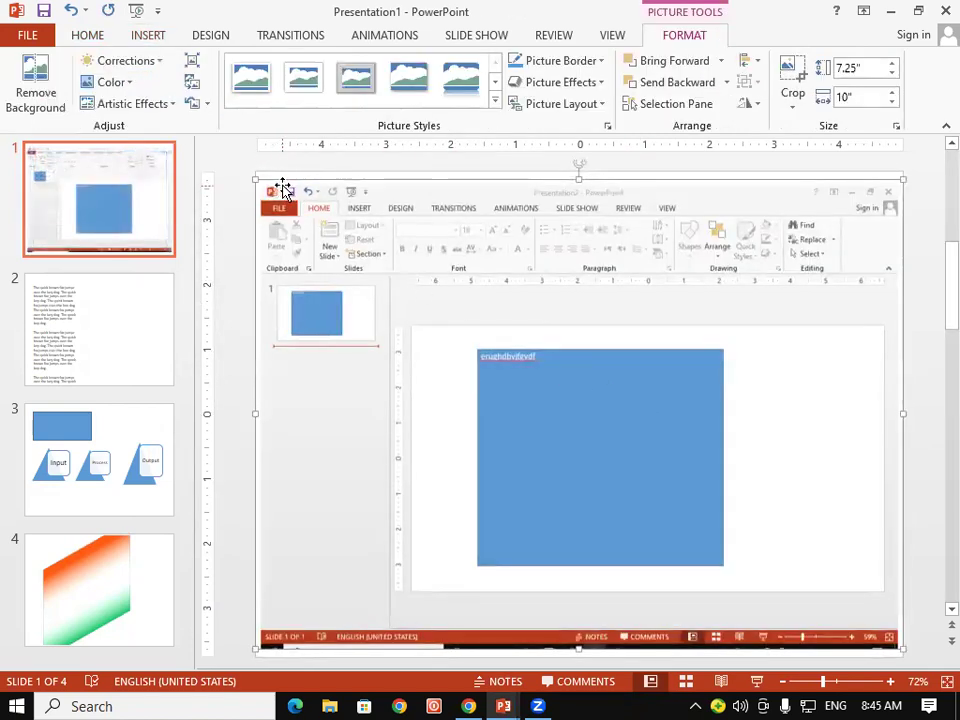
pyautogui.press('Delete')
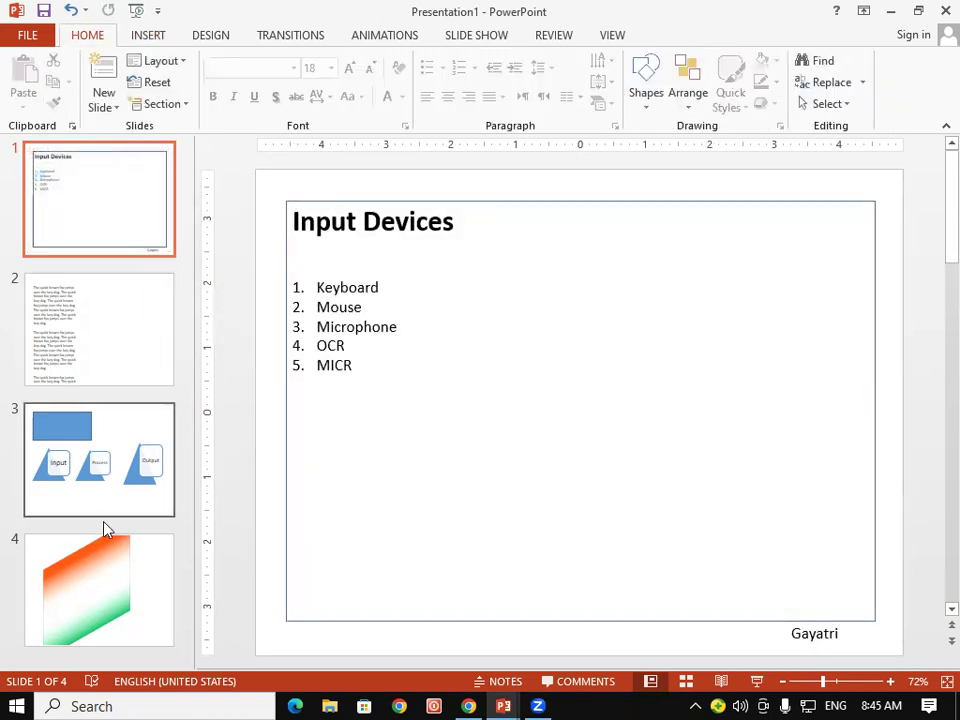
# - Delete the gradient flag shape from slide 4 and minimise PowerPoint
pyautogui.click(100, 666)
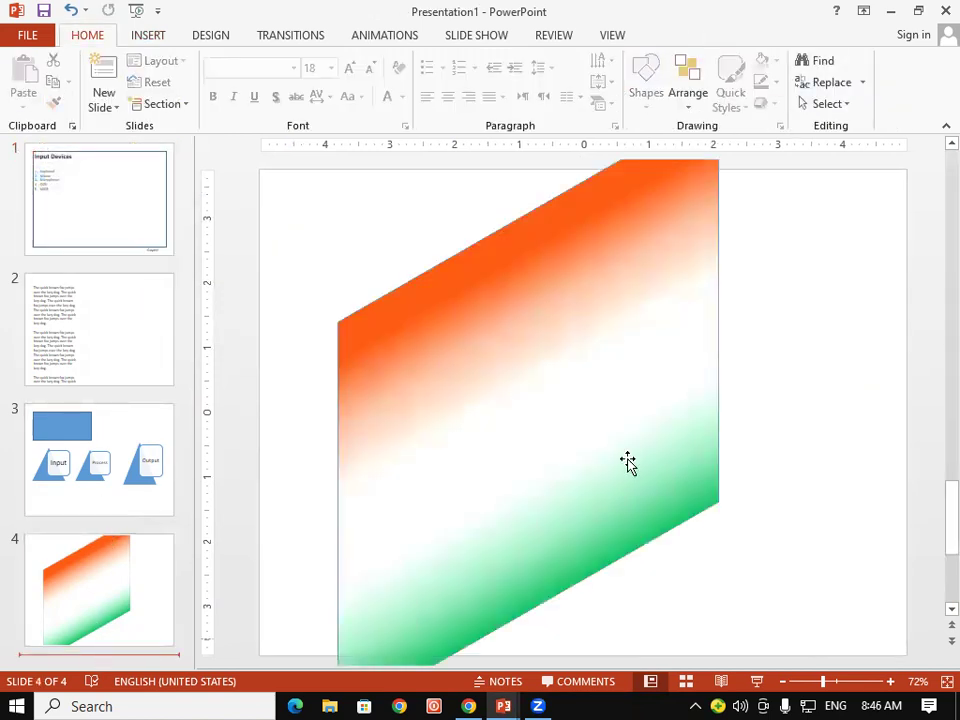
pyautogui.click(666, 341)
pyautogui.press('Delete')
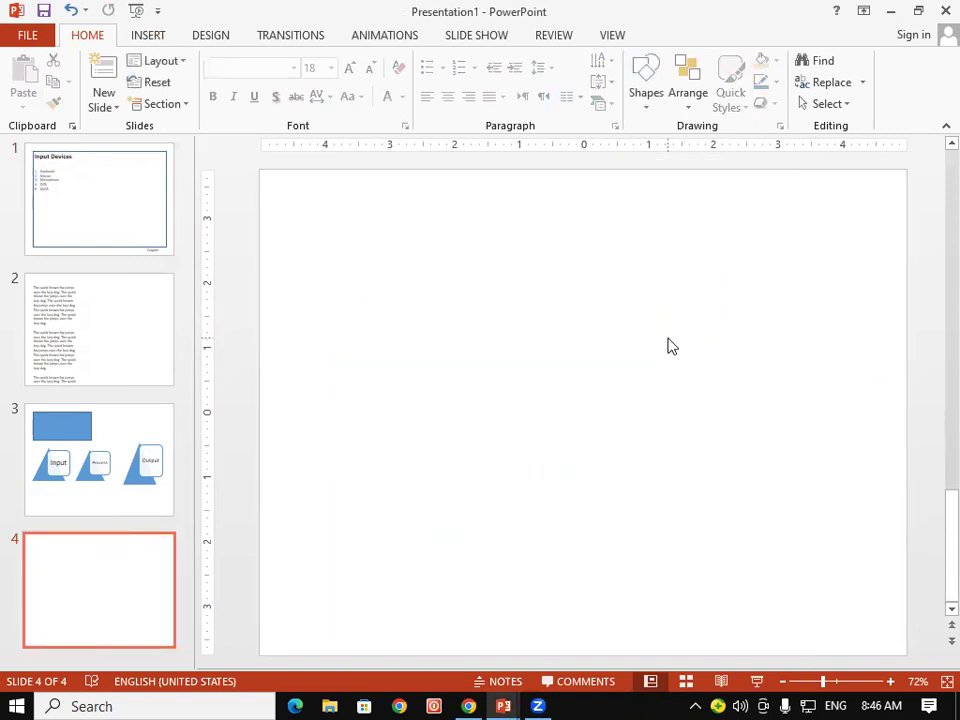
pyautogui.click(890, 10)
# - Search Google for 'flower images' in a new Chrome tab and scroll through the picture results
pyautogui.click(701, 15)
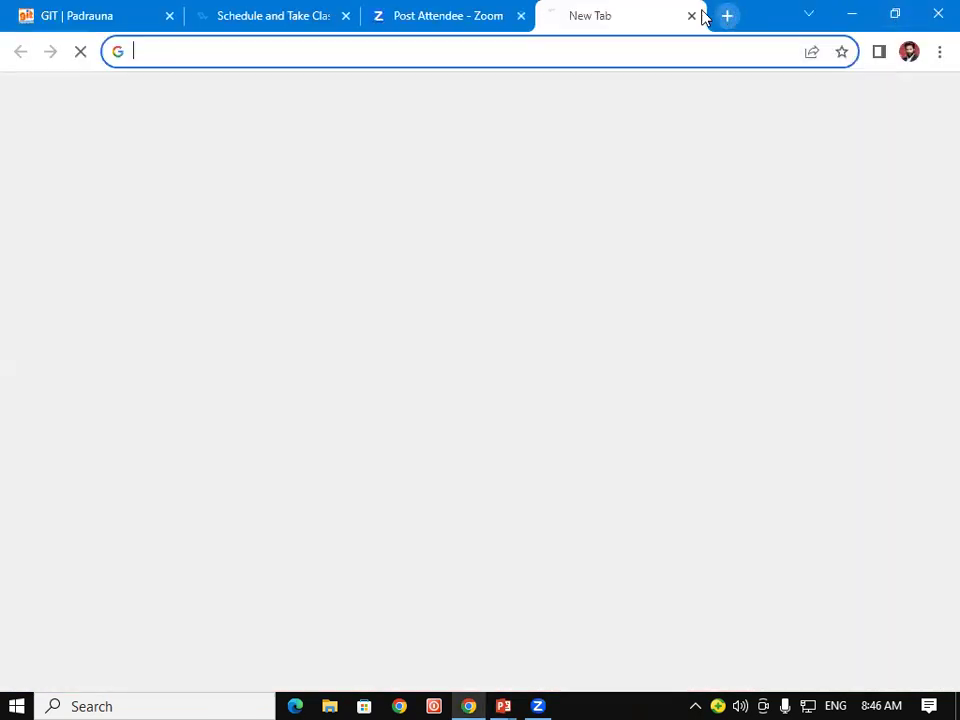
pyautogui.click(684, 52)
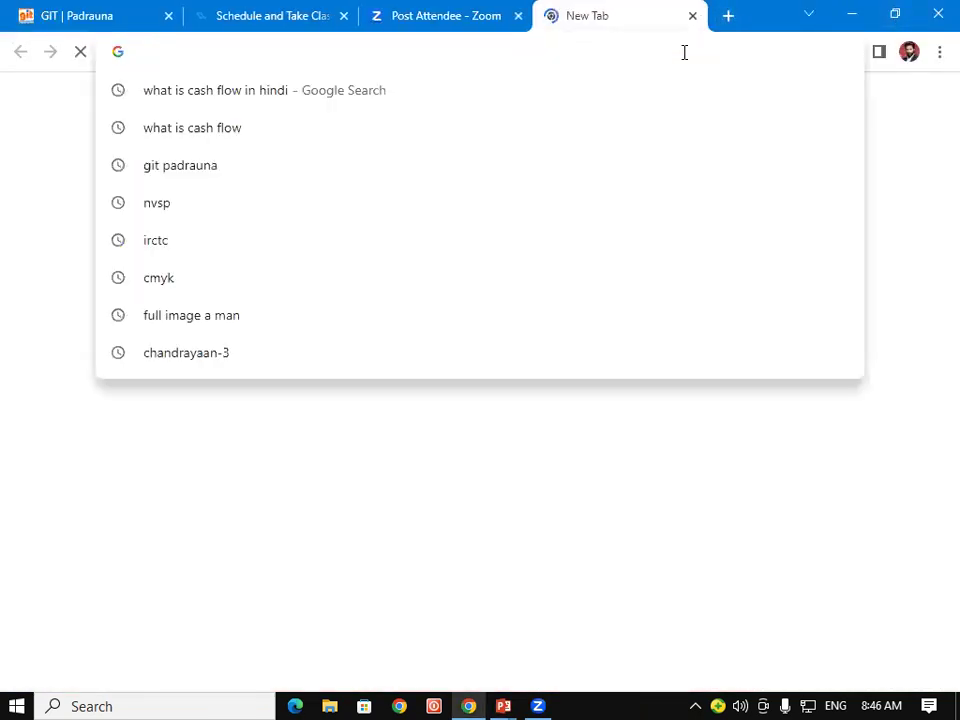
pyautogui.write('flower')
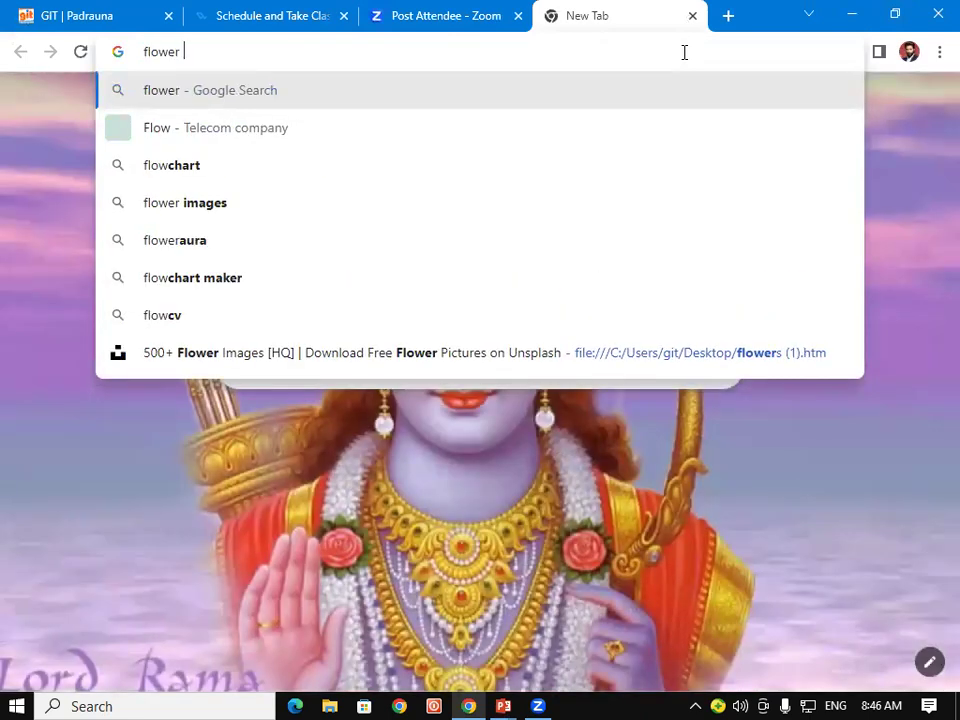
pyautogui.write('+images')
pyautogui.press('Return')
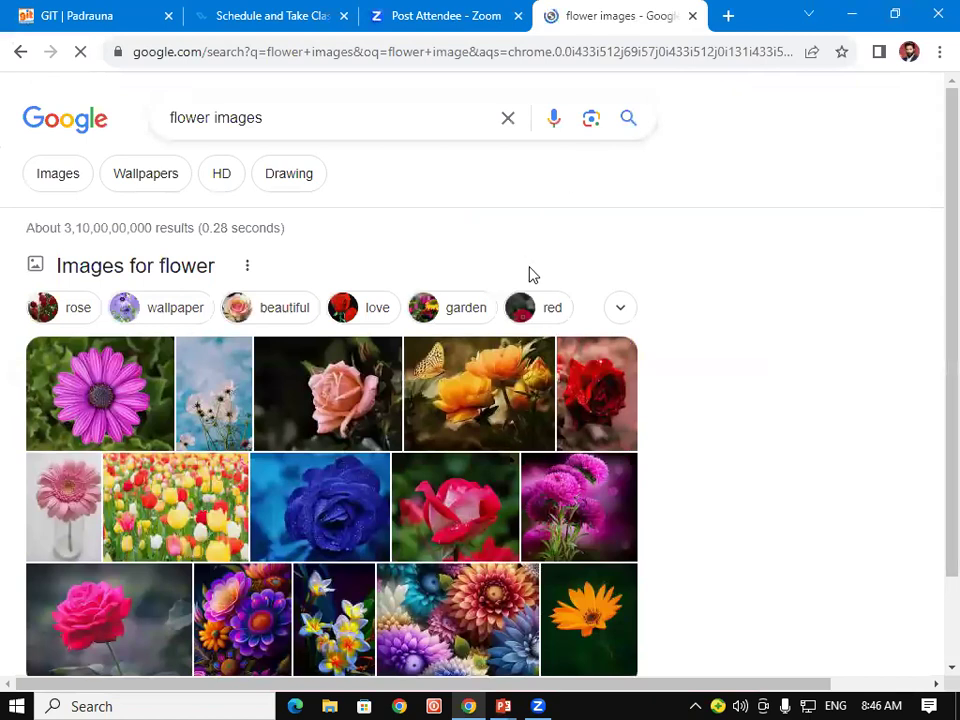
pyautogui.scroll(-1, 553, 398)
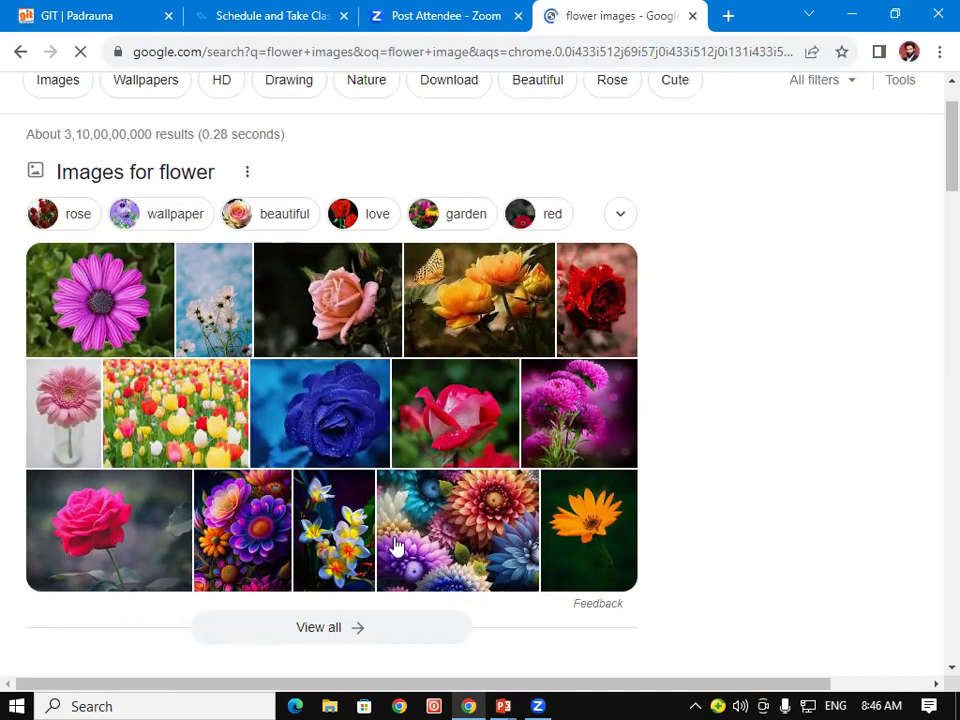
pyautogui.click(501, 703)
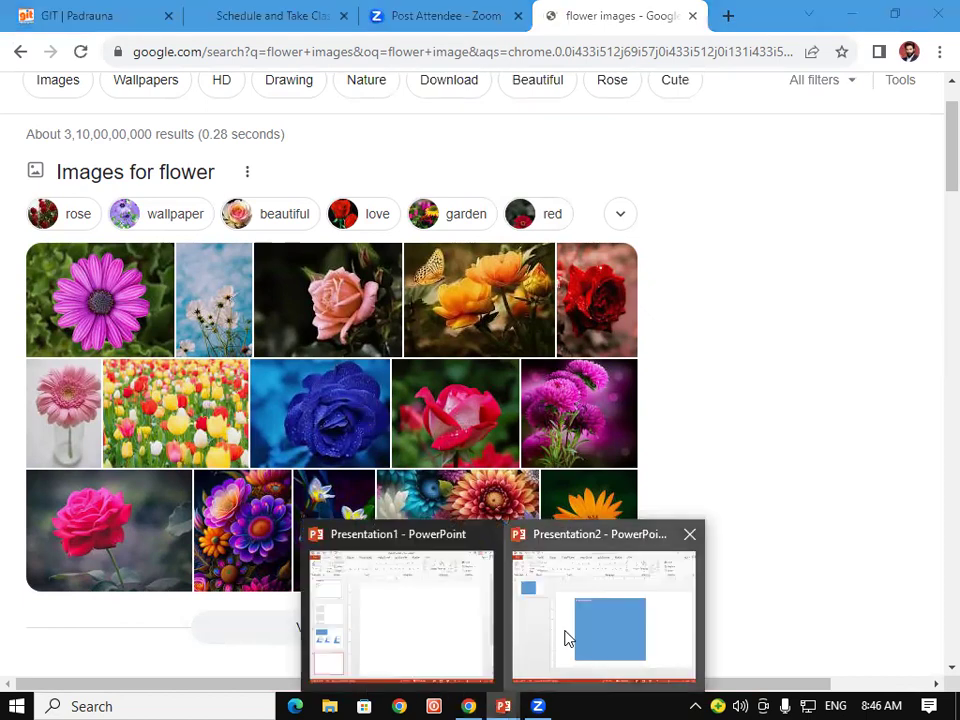
# - Add a second slide to Presentation2 and delete its title and text placeholders
pyautogui.click(81, 246)
pyautogui.press('Return')
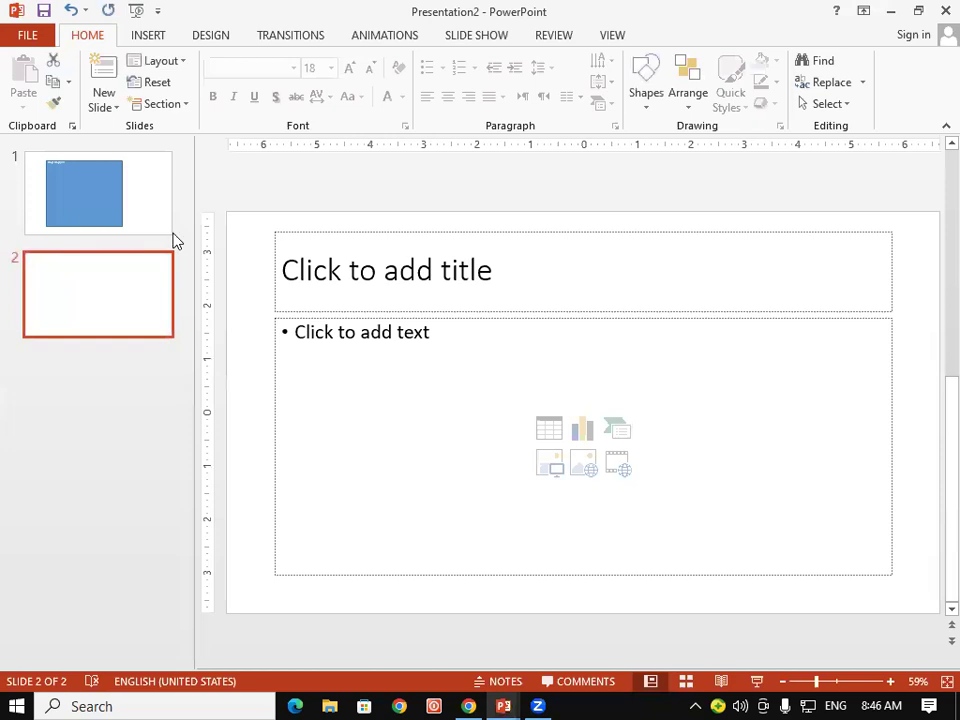
pyautogui.moveTo(274, 224); pyautogui.dragTo(903, 609)
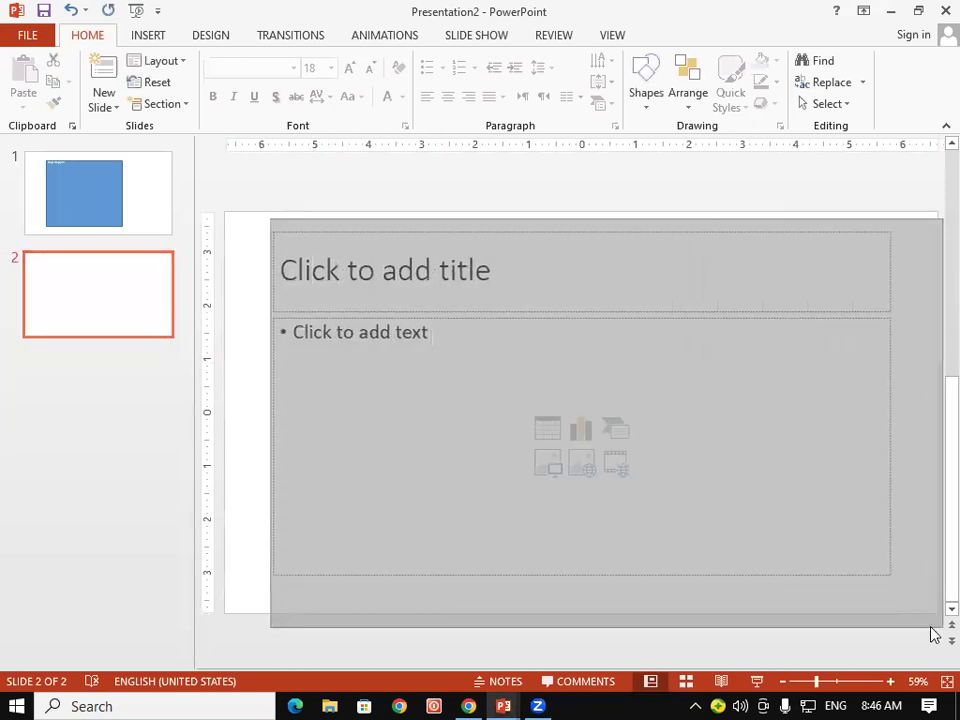
pyautogui.press('Delete')
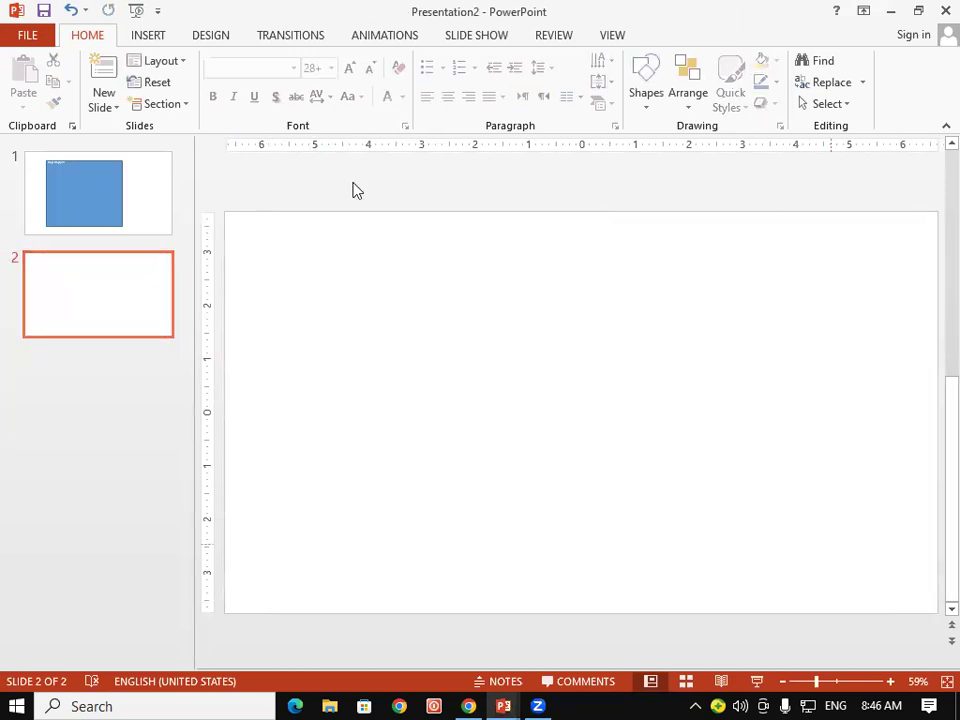
# - Bring the flower results up in Chrome, then open PowerPoint's Insert > Screenshot options
pyautogui.click(148, 38)
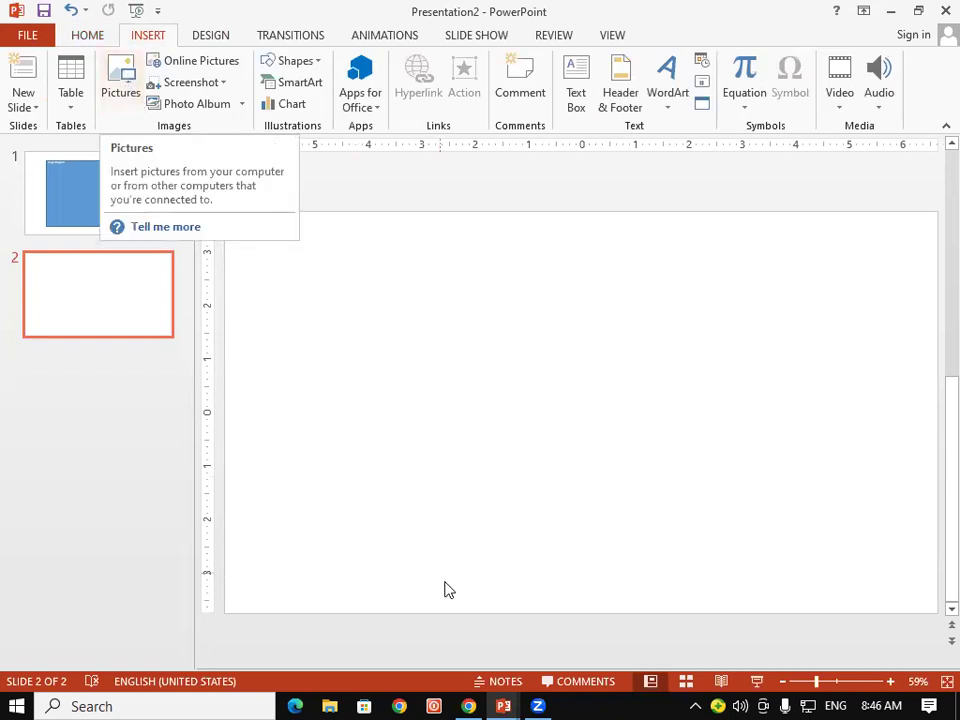
pyautogui.click(469, 697)
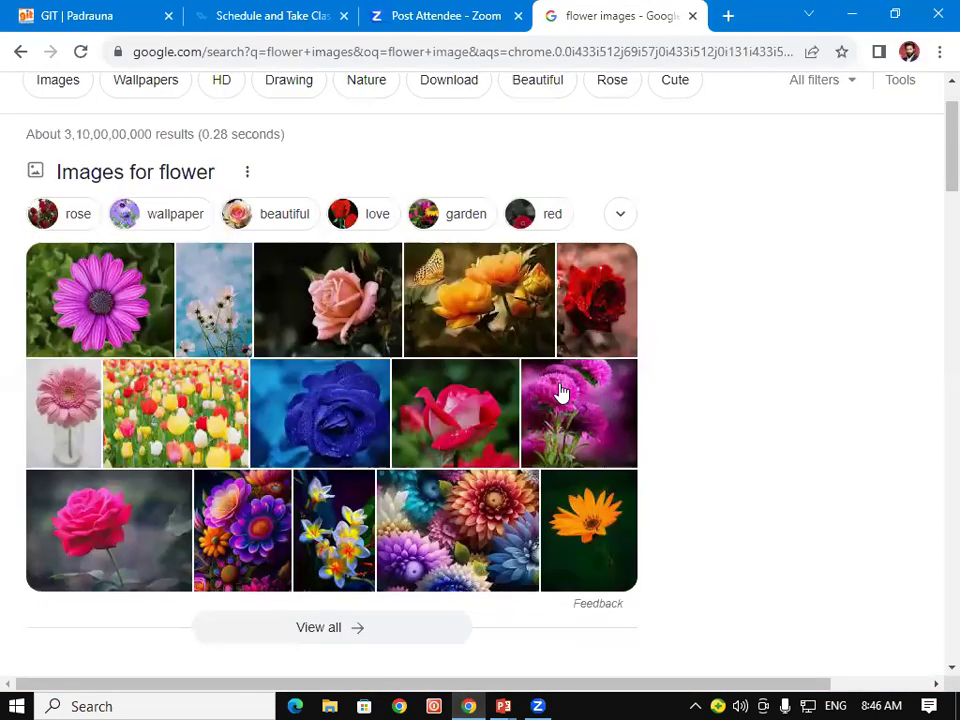
pyautogui.hotkey('alt', 'Tab')
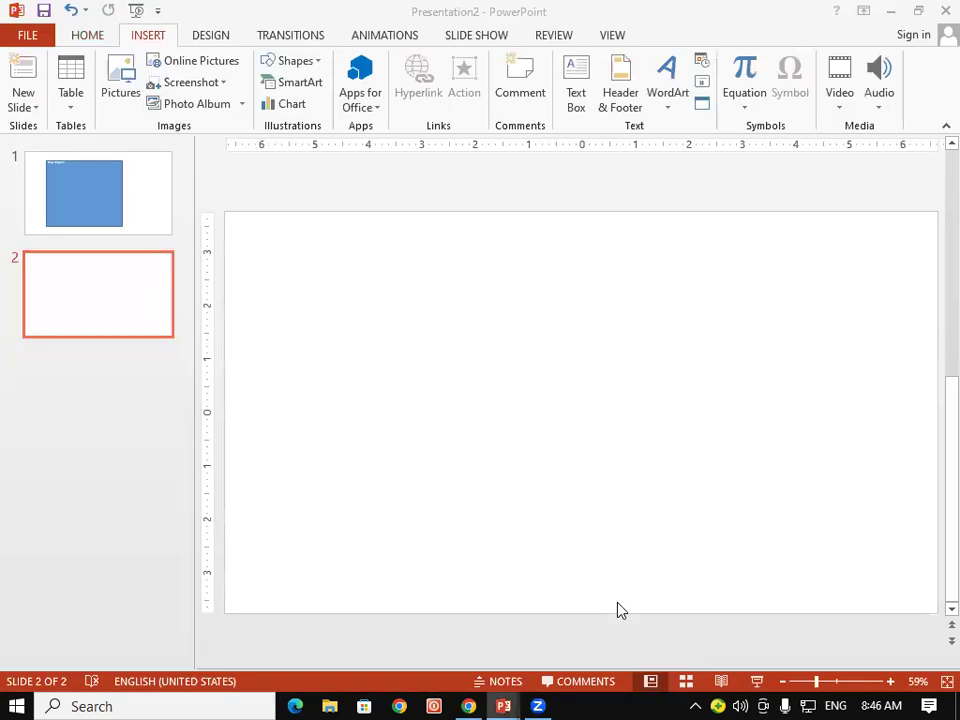
pyautogui.click(221, 87)
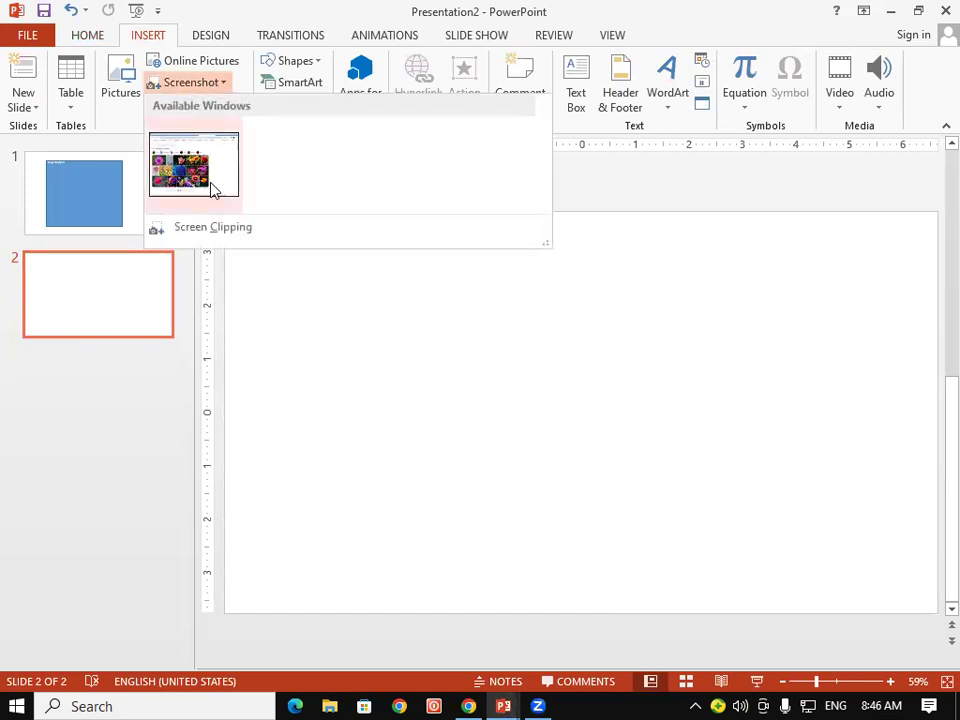
# - Clip the blue rose from the flower results, move it to slide 2's top-left, and enlarge it
pyautogui.click(191, 234)
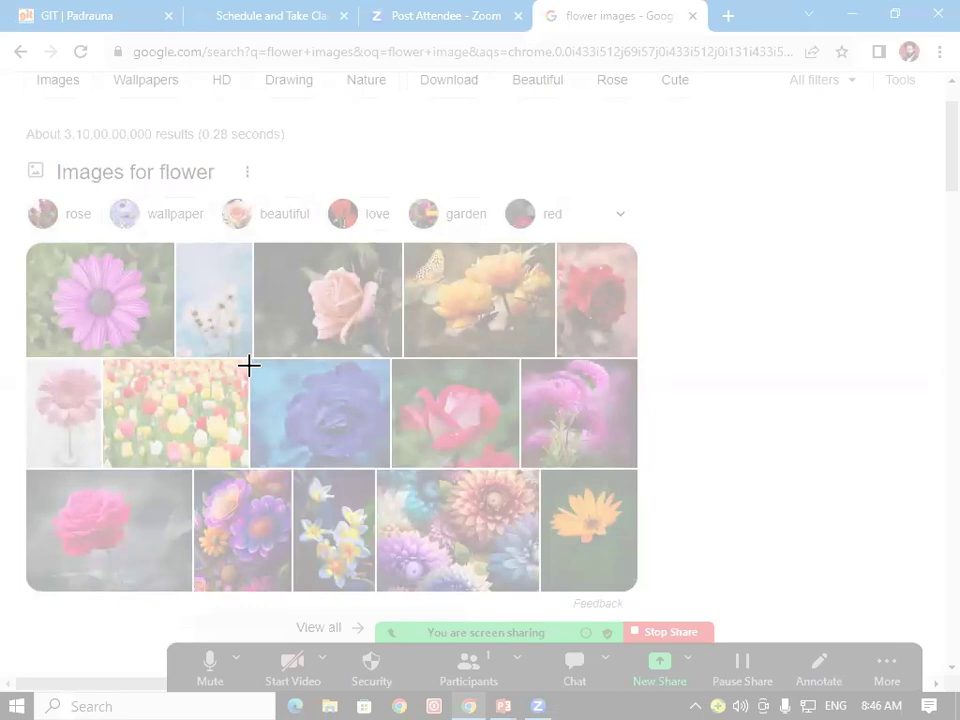
pyautogui.moveTo(249, 356); pyautogui.dragTo(389, 466)
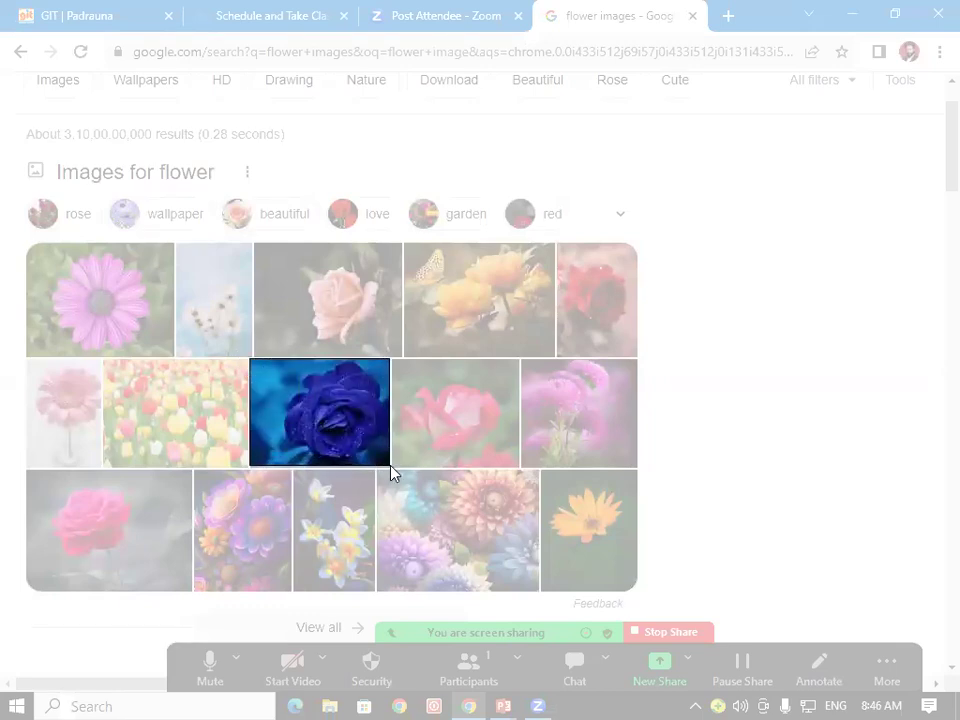
pyautogui.moveTo(580, 413)
pyautogui.mouseDown()
pyautogui.moveTo(337, 277)
pyautogui.moveTo(285, 264)
pyautogui.mouseUp()
pyautogui.moveTo(331, 296)
pyautogui.mouseDown()
pyautogui.moveTo(392, 366)
pyautogui.moveTo(423, 367)
pyautogui.mouseUp()
pyautogui.click(540, 410)
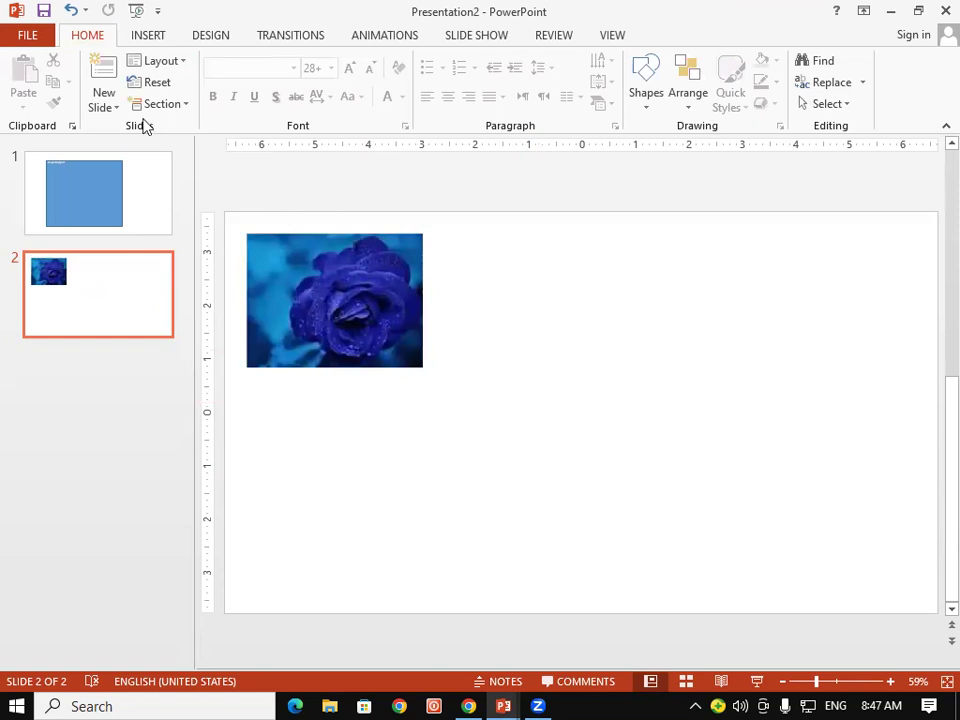
# - Clip the red-and-white rose and place it beside the blue rose, enlarged to 2.53" by 2.95"
pyautogui.click(150, 37)
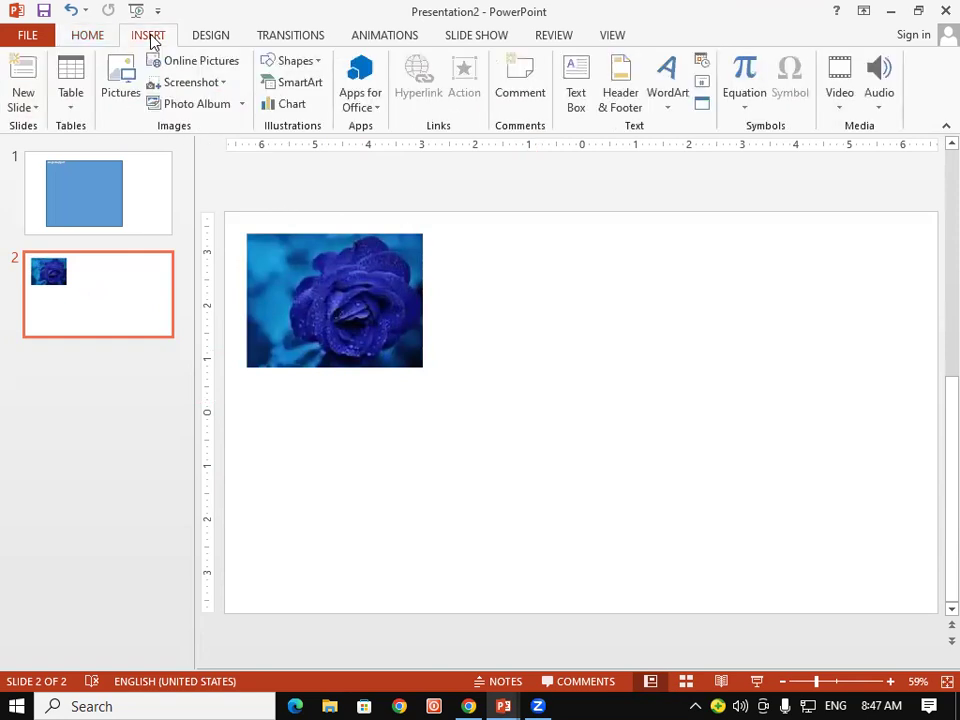
pyautogui.click(187, 88)
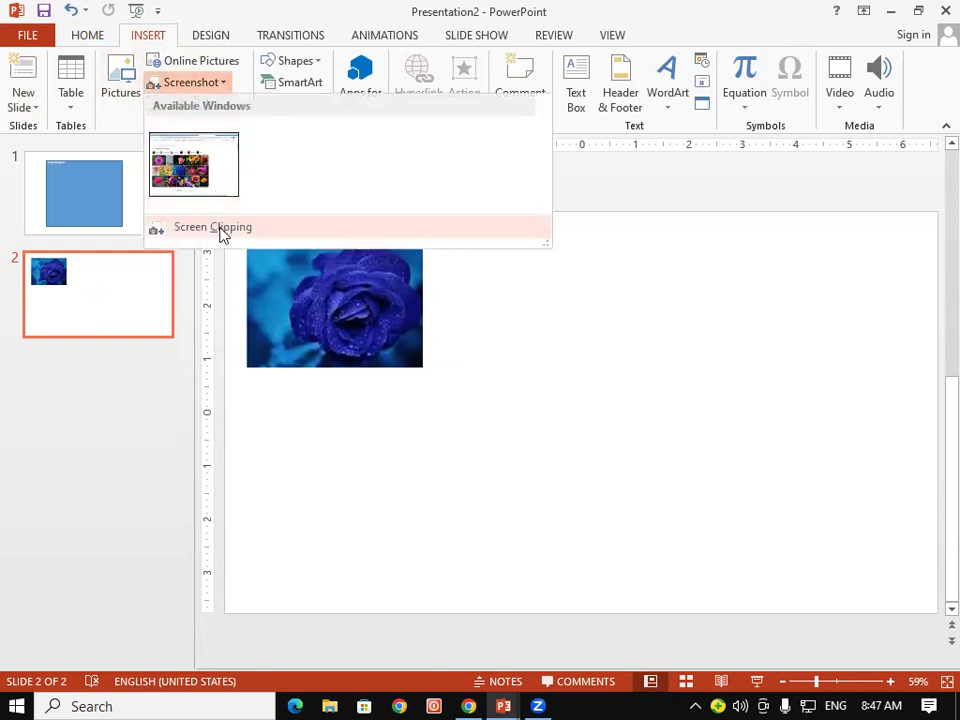
pyautogui.click(219, 229)
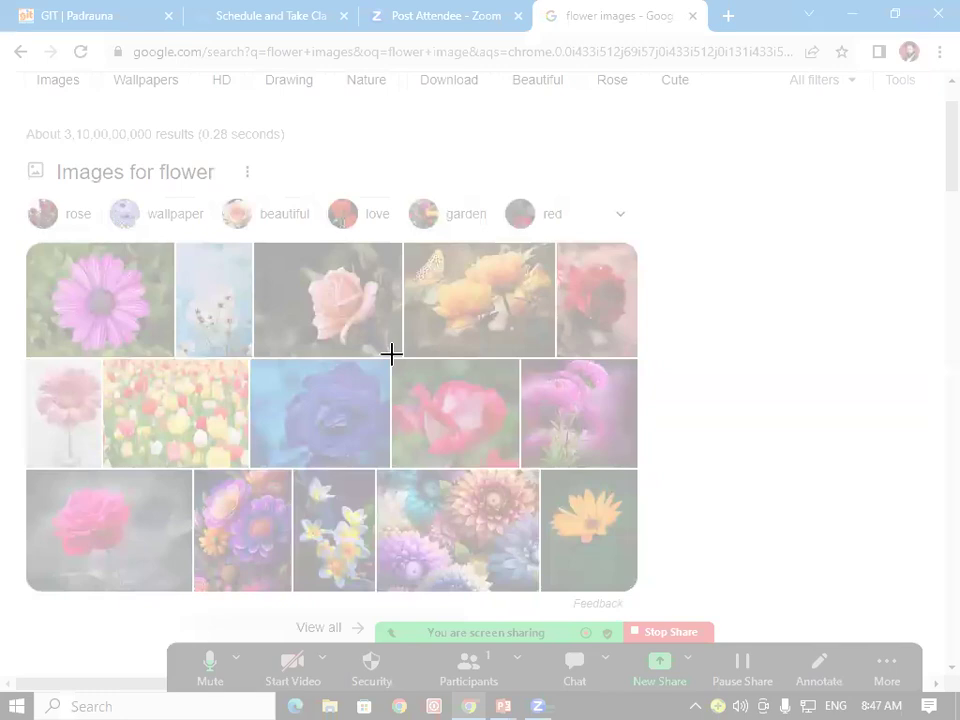
pyautogui.moveTo(391, 357); pyautogui.dragTo(518, 467)
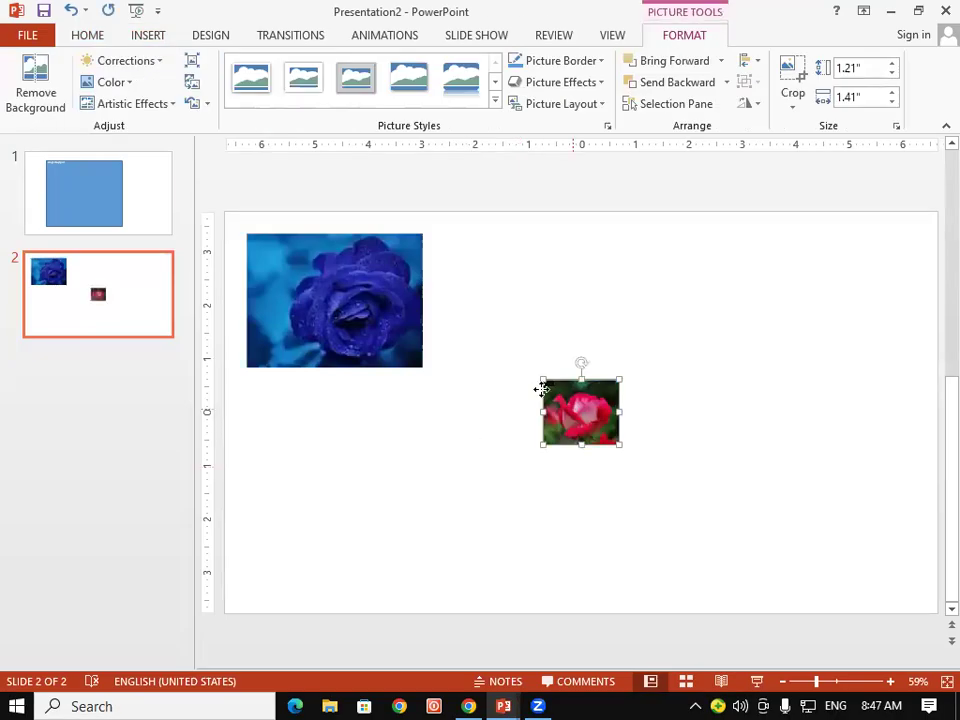
pyautogui.moveTo(570, 412)
pyautogui.mouseDown()
pyautogui.moveTo(458, 245)
pyautogui.moveTo(459, 264)
pyautogui.mouseUp()
pyautogui.moveTo(508, 296); pyautogui.dragTo(574, 369)
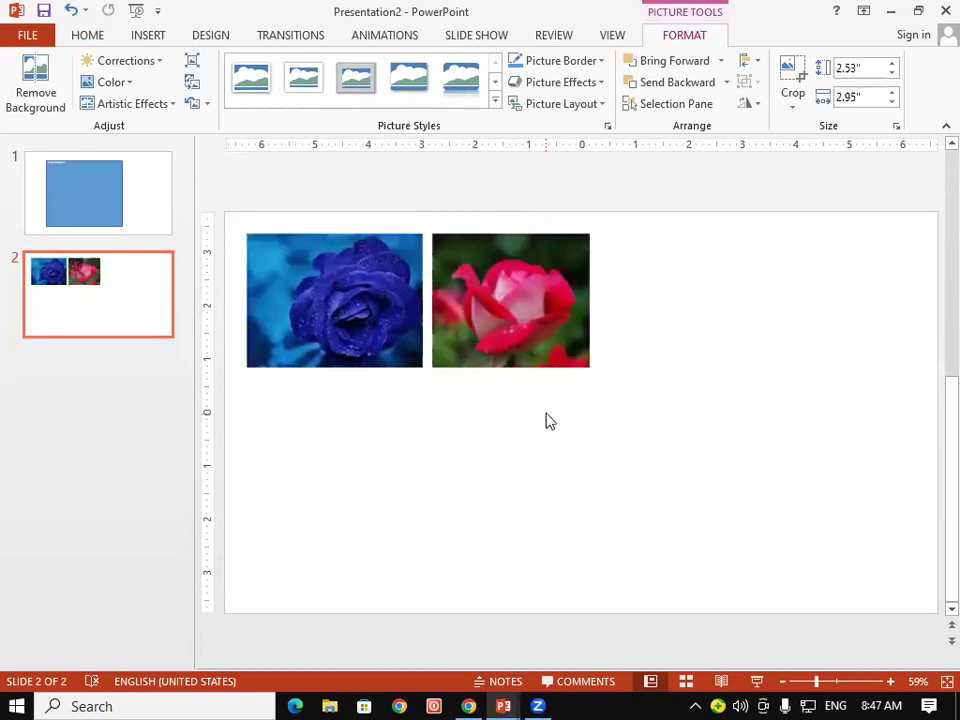
pyautogui.click(546, 420)
# - Clip the purple daisy and place it right of the red rose, enlarged to 2.53" by 3.24"
pyautogui.click(150, 36)
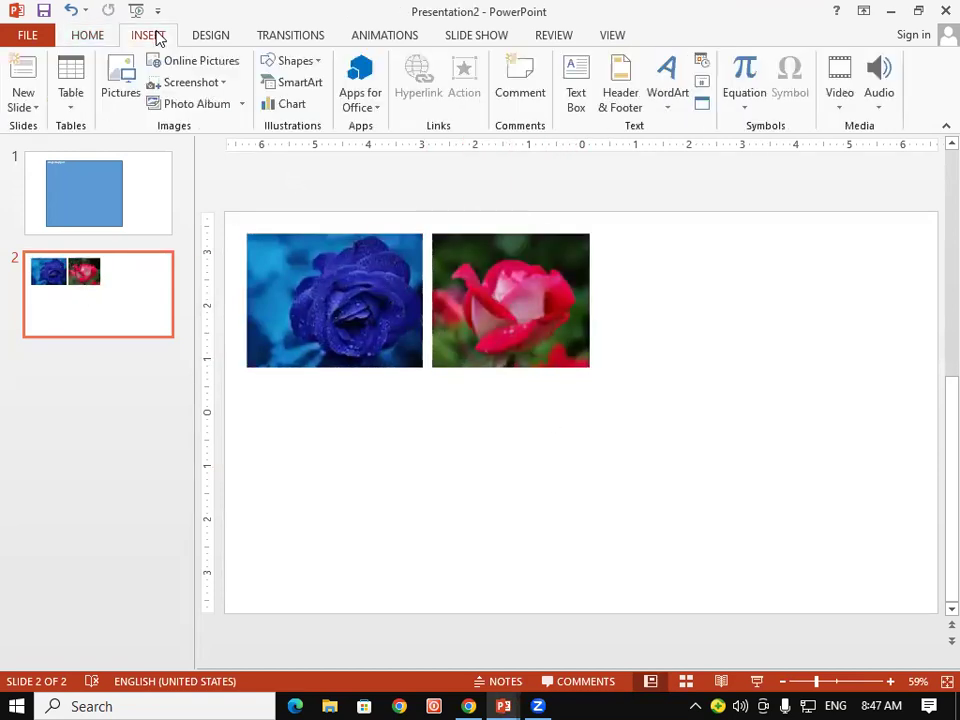
pyautogui.click(192, 82)
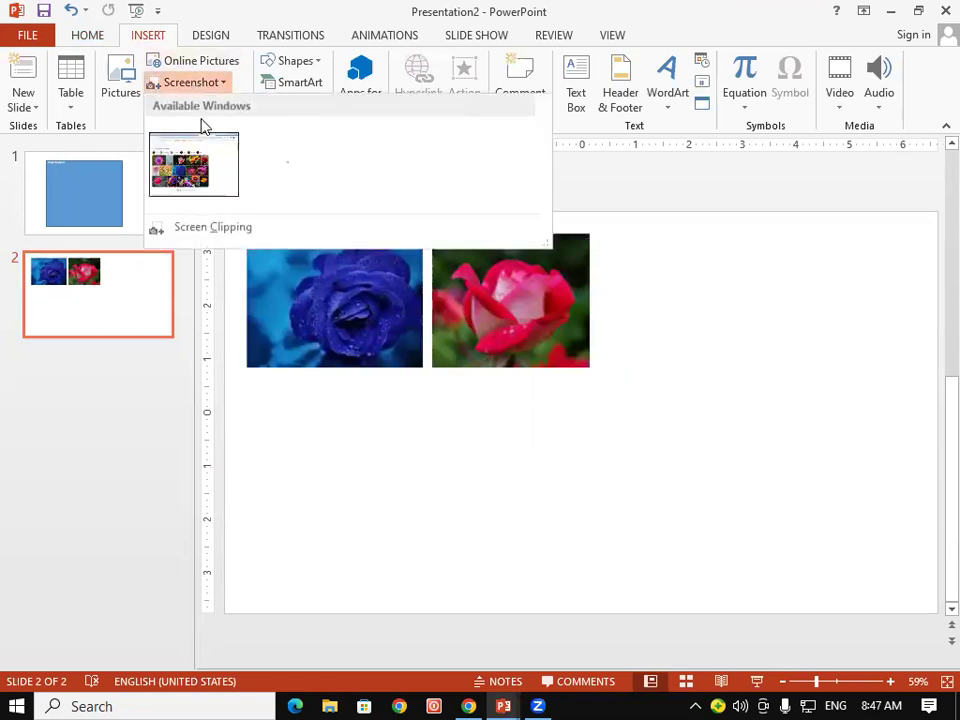
pyautogui.click(214, 227)
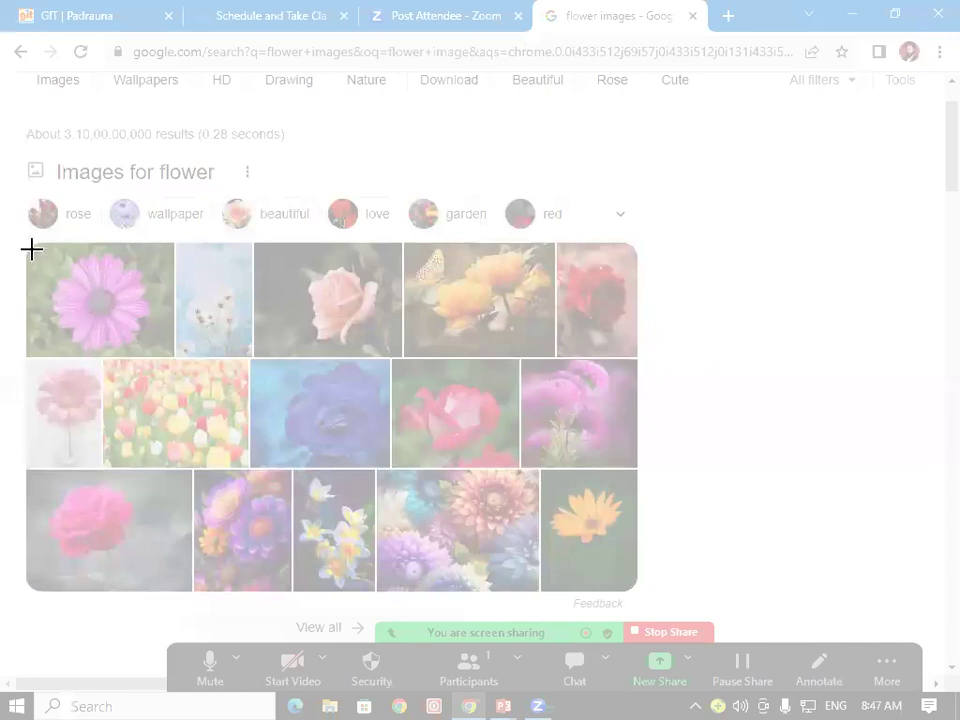
pyautogui.moveTo(31, 247); pyautogui.dragTo(168, 354)
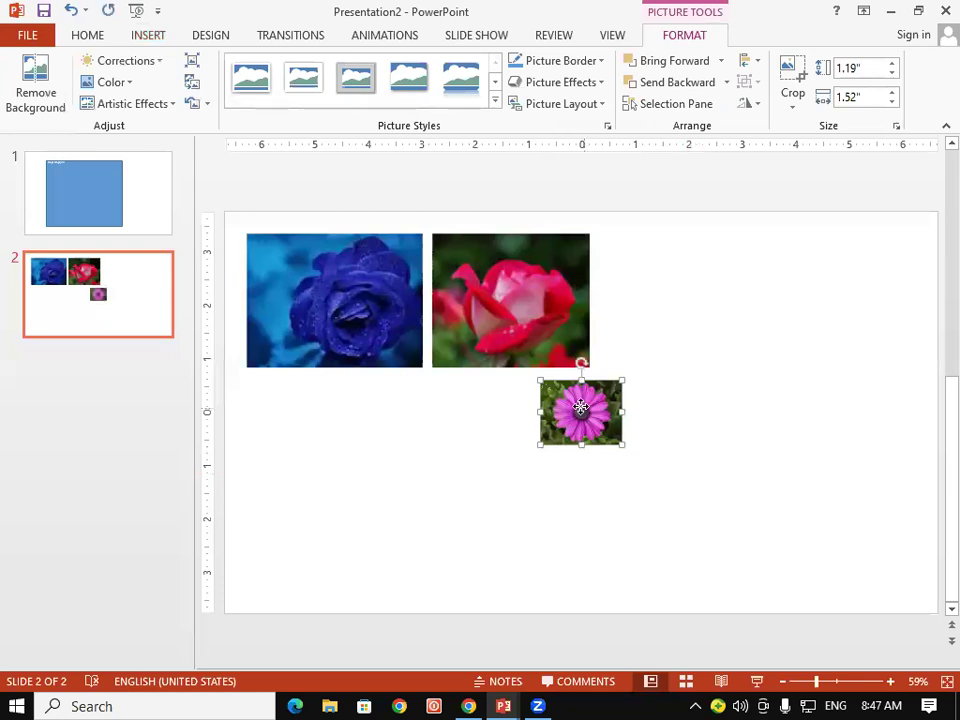
pyautogui.moveTo(582, 407); pyautogui.dragTo(634, 263)
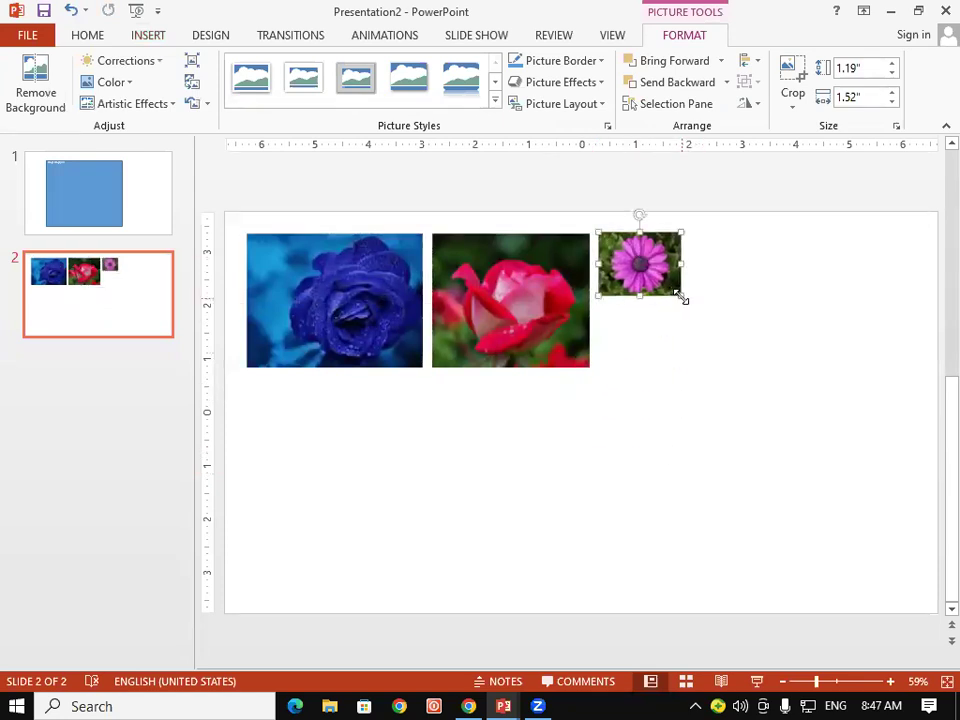
pyautogui.moveTo(680, 296); pyautogui.dragTo(770, 368)
pyautogui.click(713, 417)
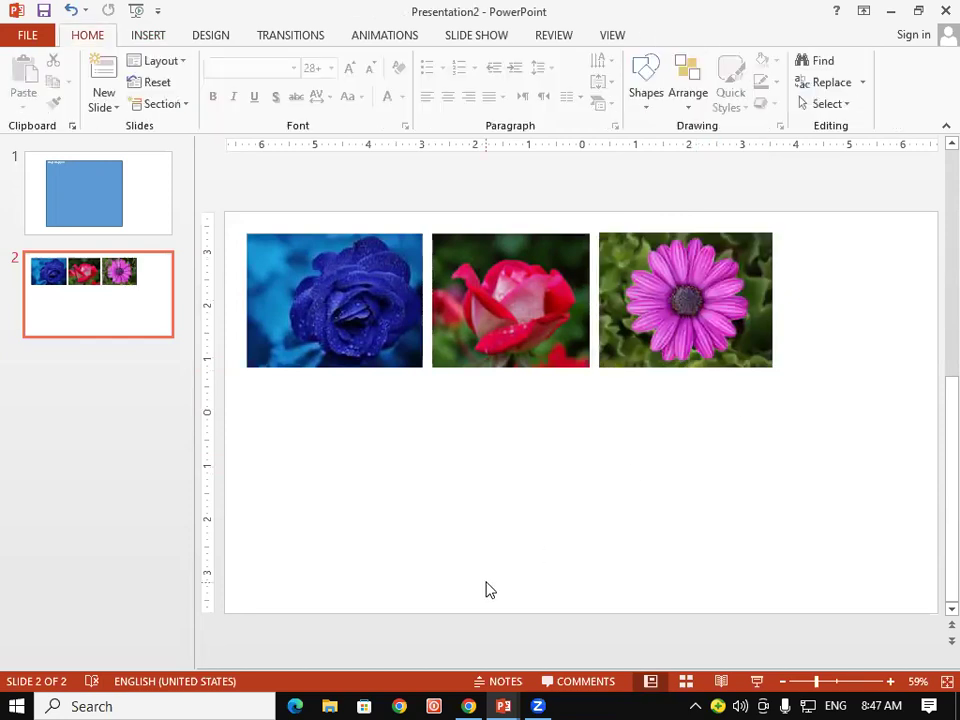
# - Save the blue rose image from Chrome to the Desktop as 'download (3)', then return to PowerPoint
pyautogui.click(468, 705)
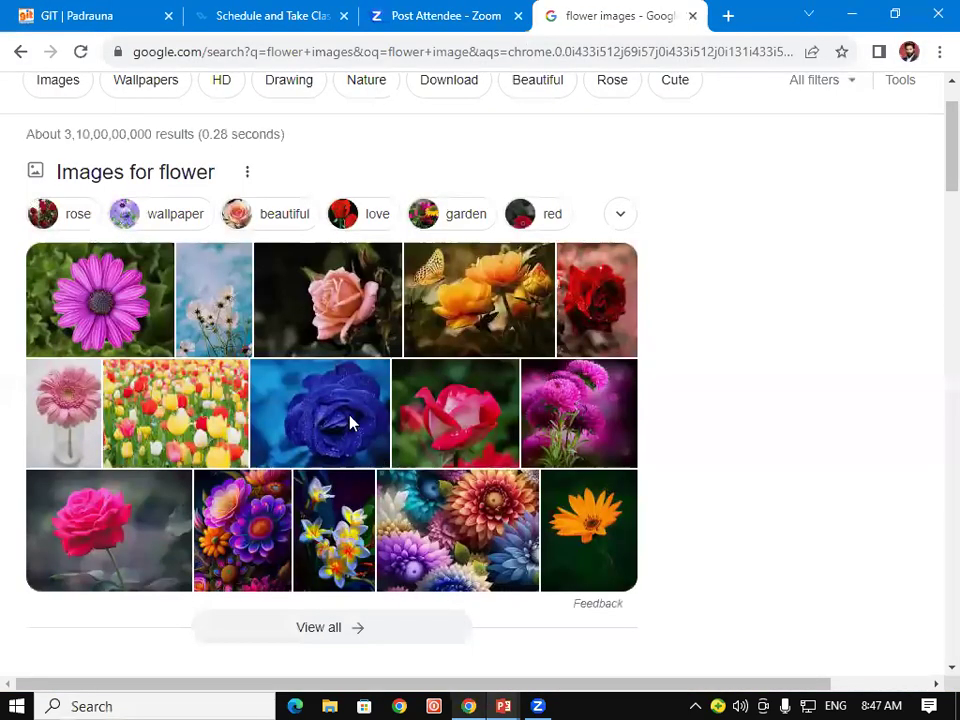
pyautogui.rightClick(350, 422)
pyautogui.click(394, 454)
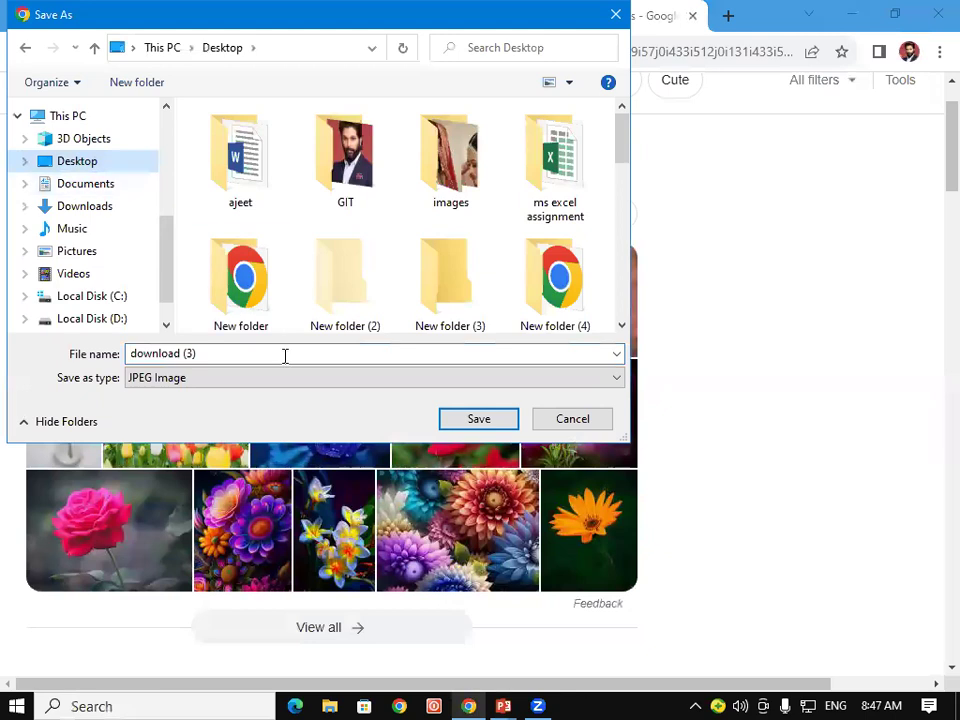
pyautogui.click(463, 418)
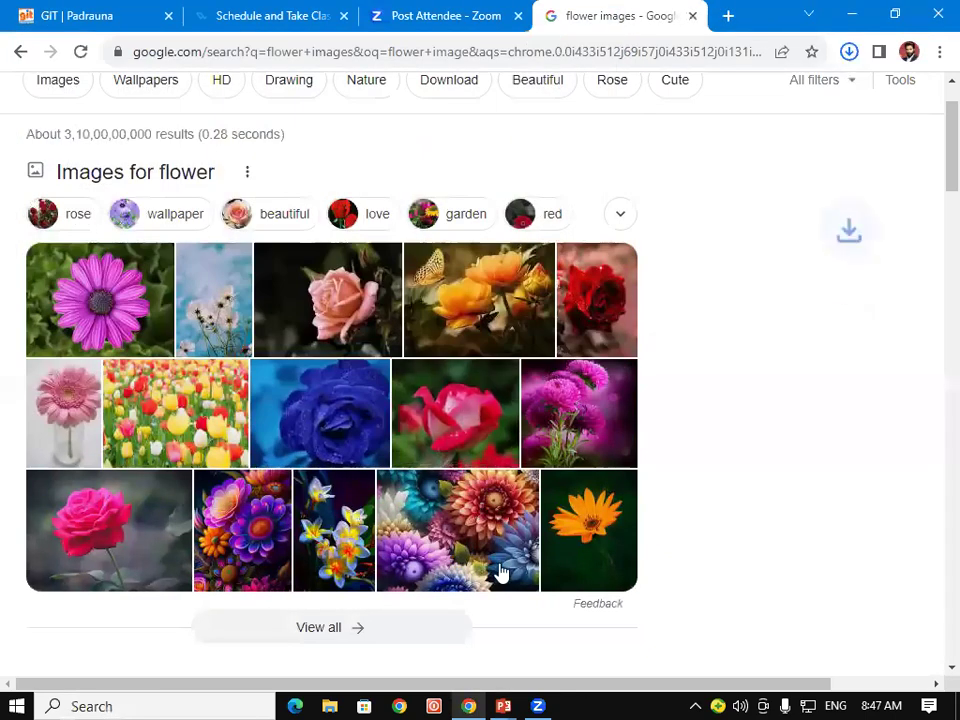
pyautogui.moveTo(503, 704)
pyautogui.click(630, 632)
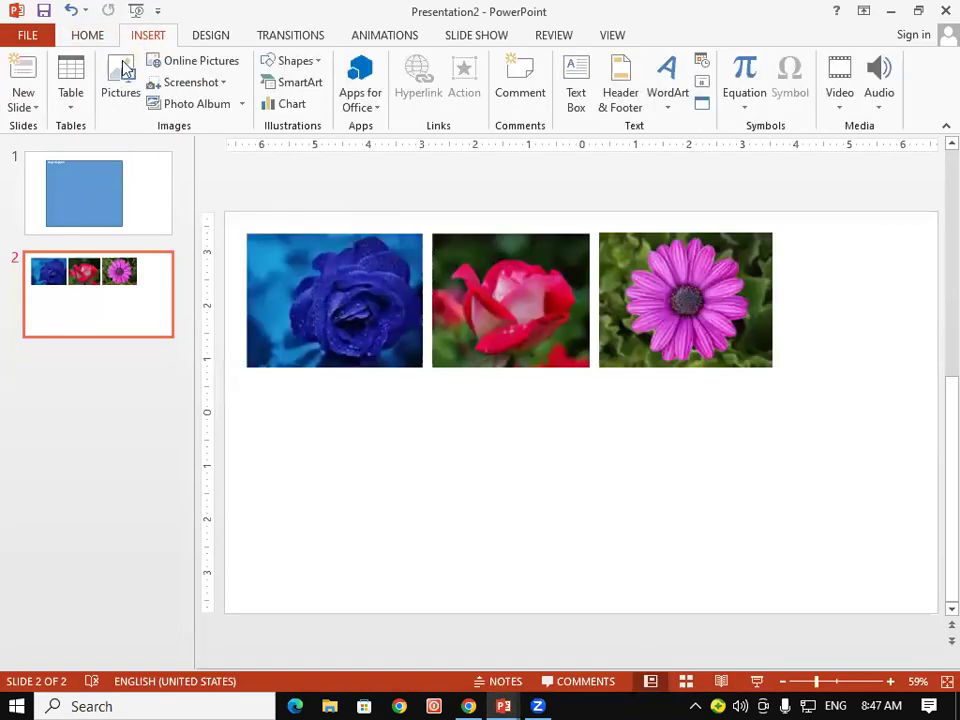
pyautogui.click(121, 72)
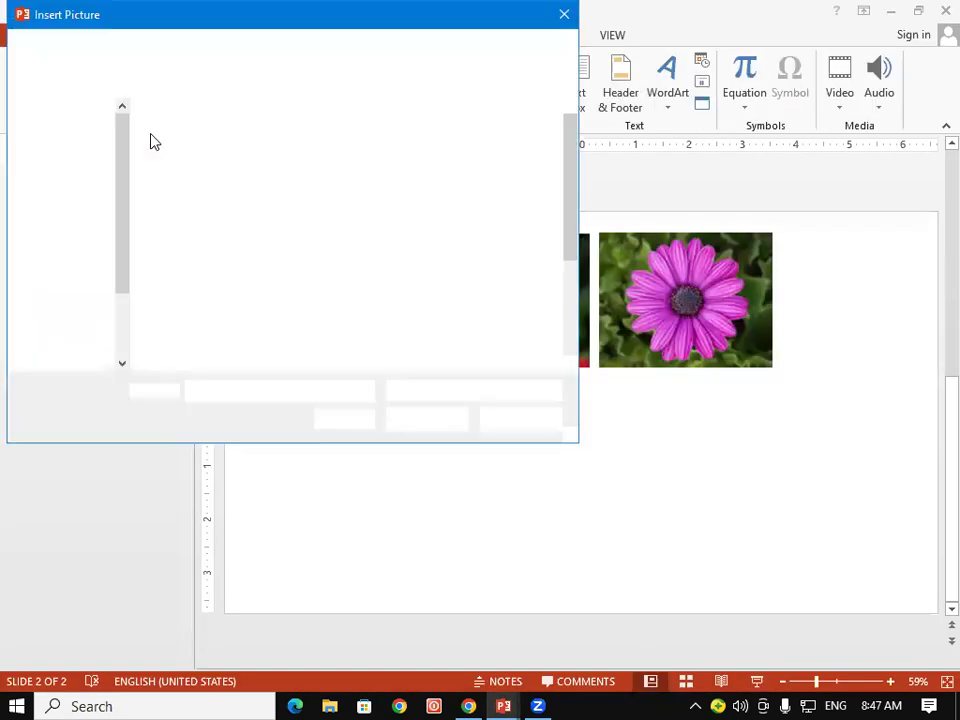
pyautogui.click(80, 195)
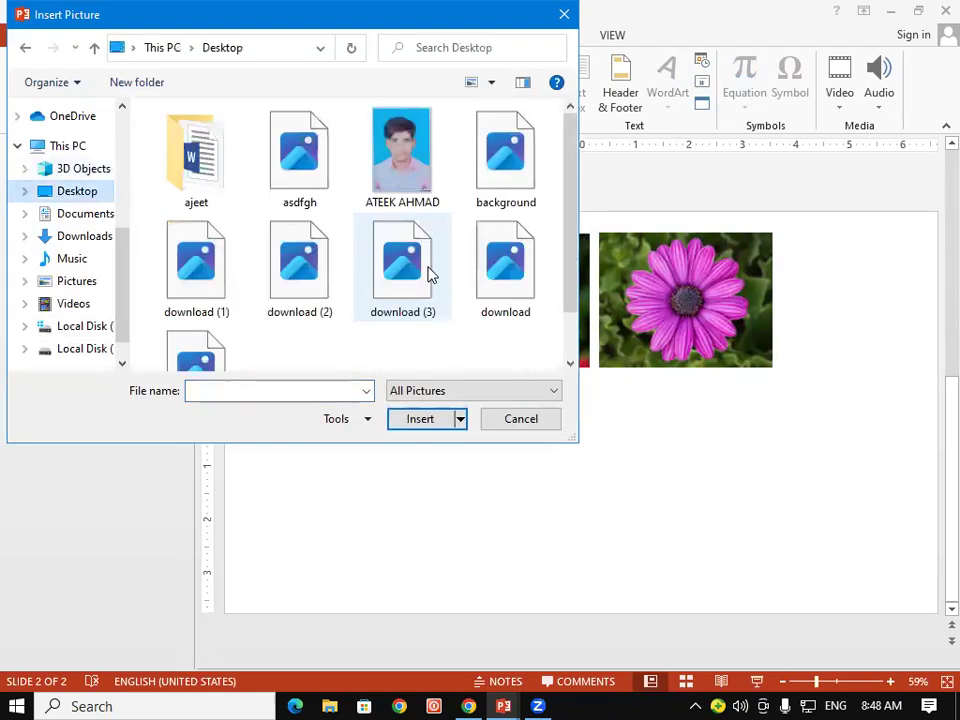
pyautogui.moveTo(570, 137); pyautogui.dragTo(563, 298)
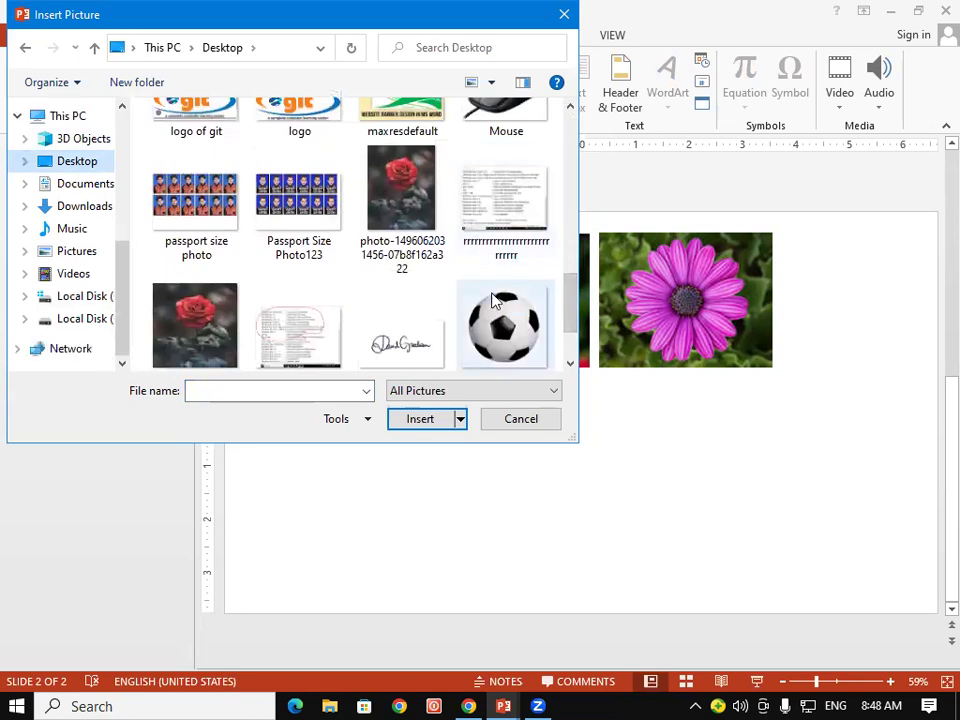
pyautogui.moveTo(570, 289)
pyautogui.mouseDown()
pyautogui.moveTo(577, 355)
pyautogui.moveTo(555, 220)
pyautogui.mouseUp()
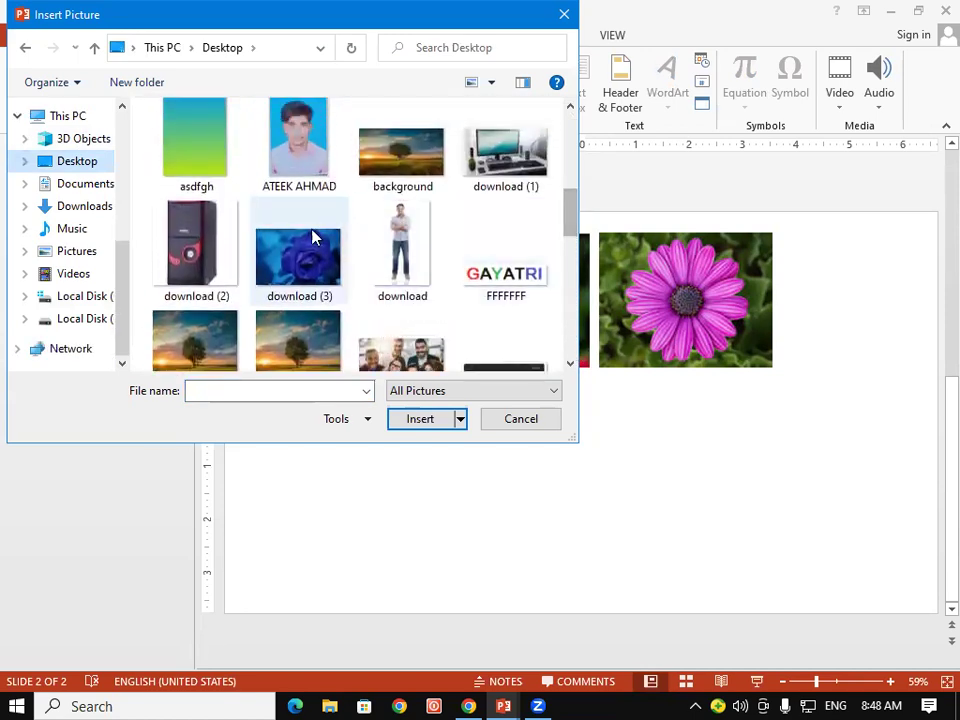
pyautogui.click(304, 258)
pyautogui.click(420, 419)
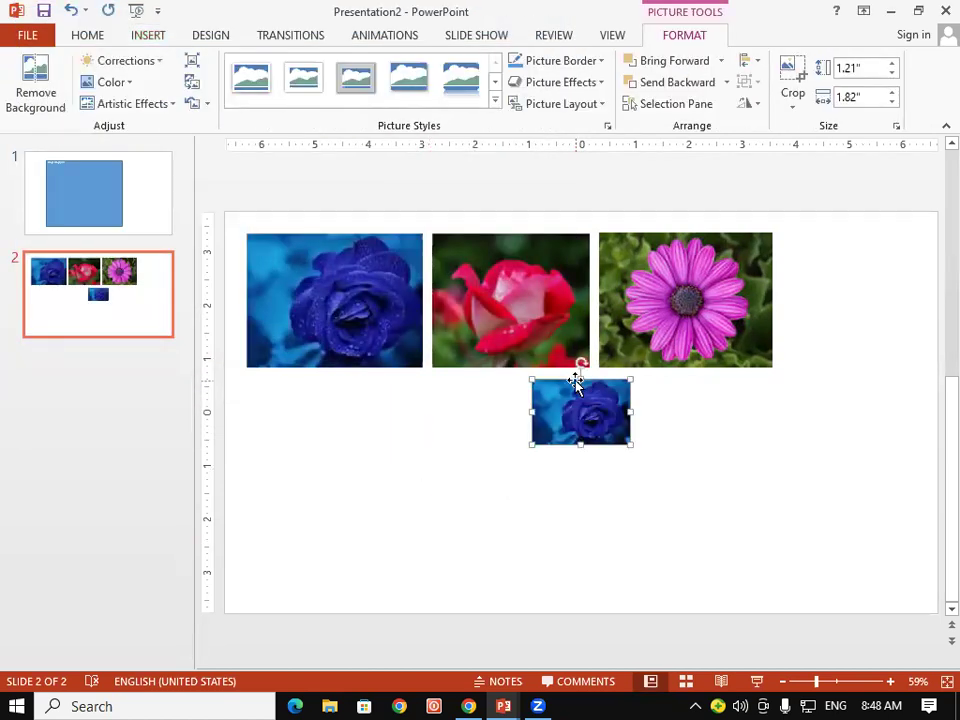
pyautogui.press('Delete')
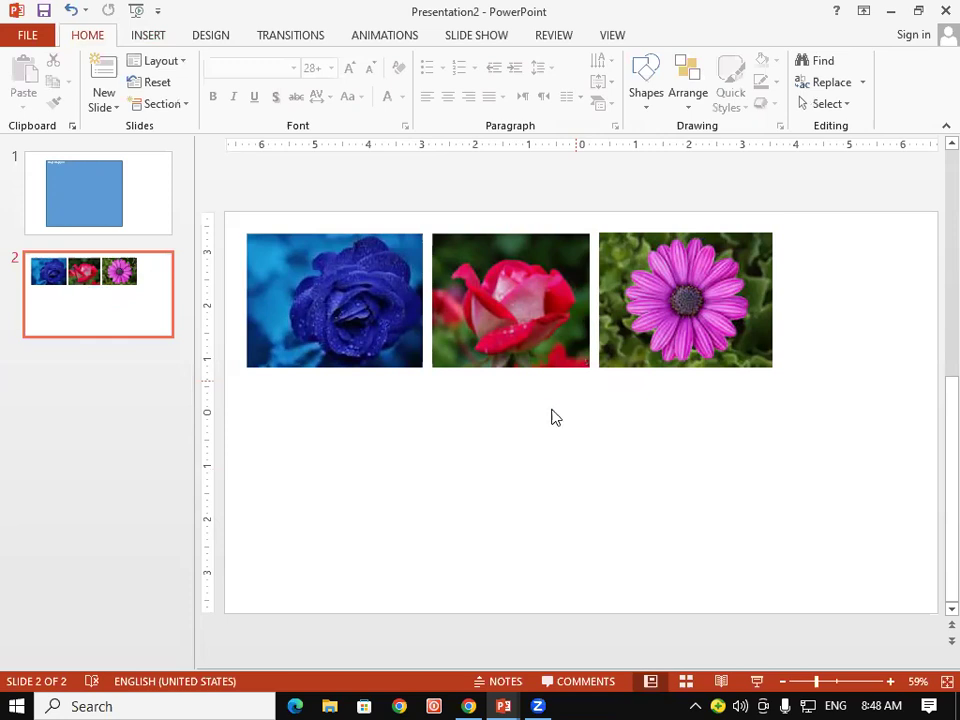
# - Clip the tulip field, place it enlarged under the blue rose, then select the three top flowers
pyautogui.click(152, 38)
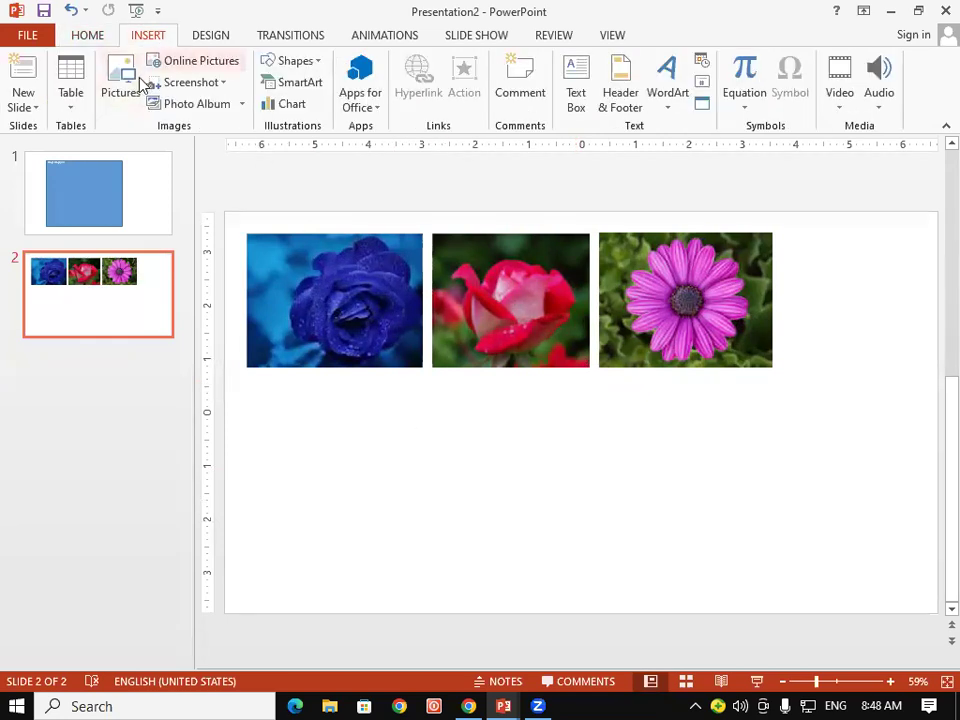
pyautogui.click(185, 82)
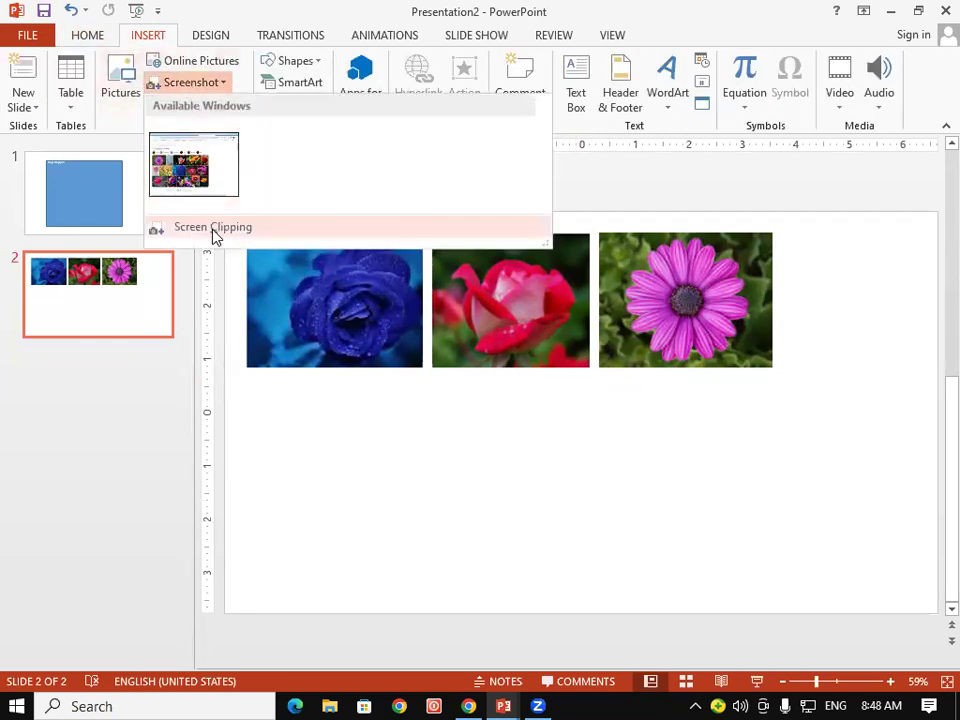
pyautogui.click(214, 229)
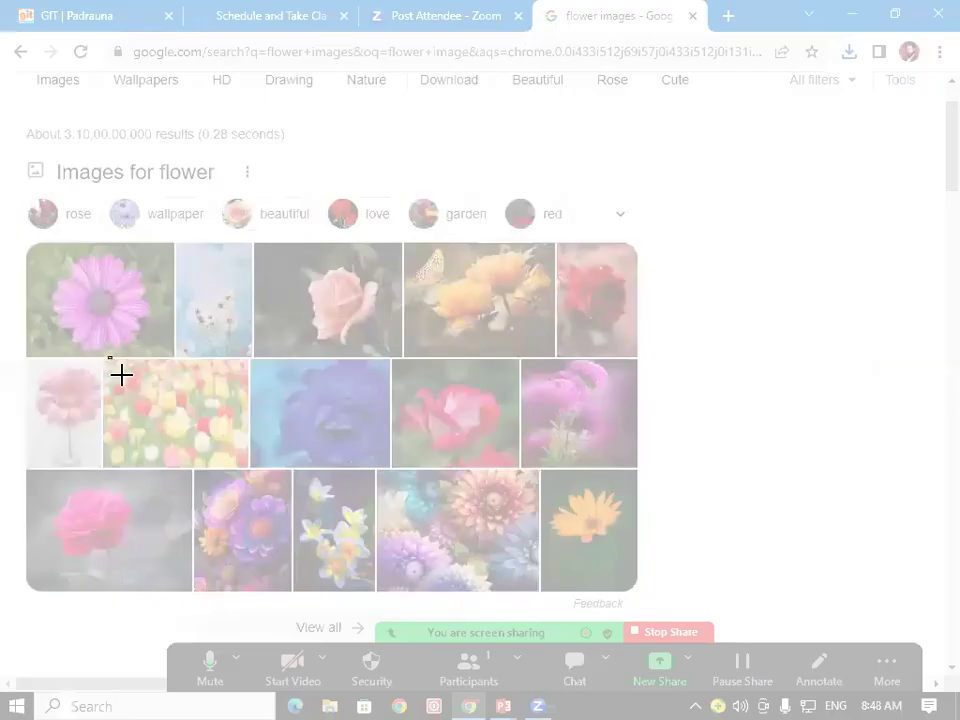
pyautogui.moveTo(108, 357); pyautogui.dragTo(245, 465)
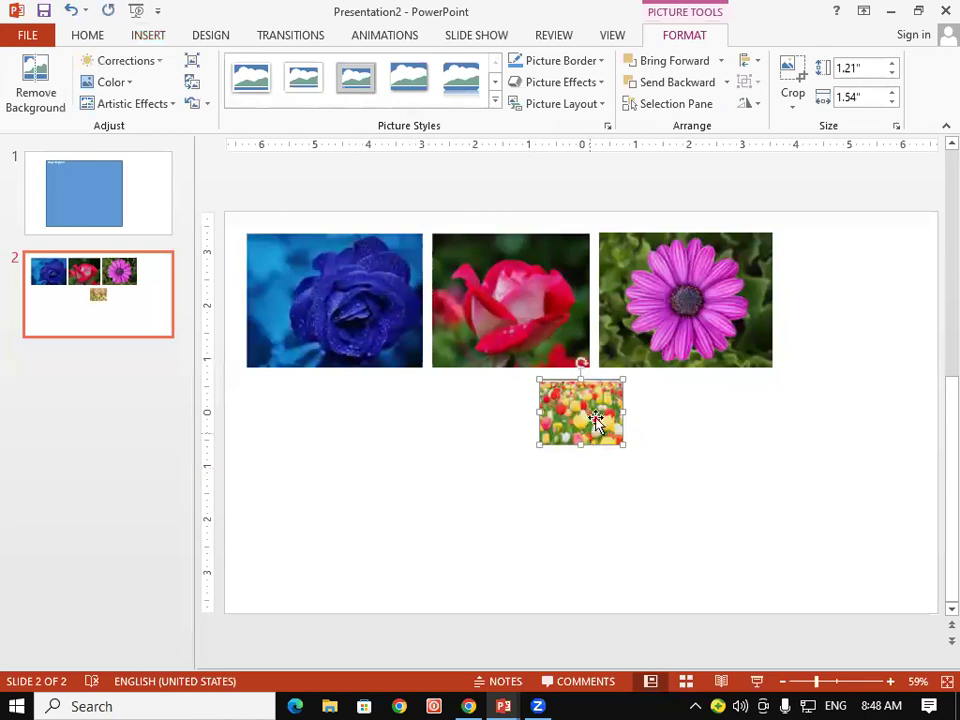
pyautogui.moveTo(569, 408); pyautogui.dragTo(276, 408)
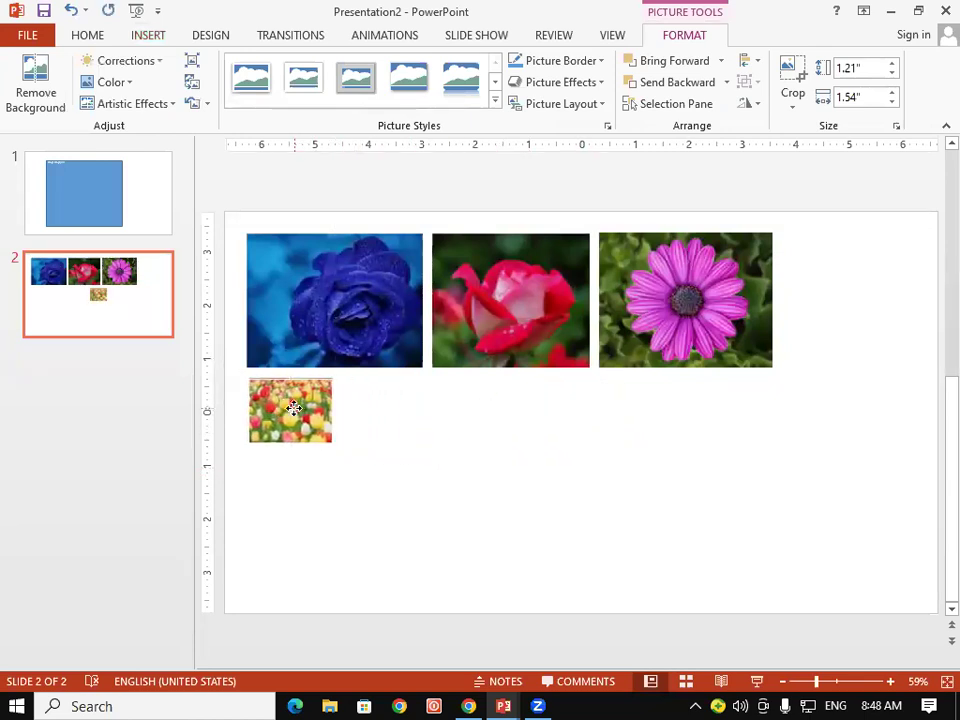
pyautogui.moveTo(333, 442); pyautogui.dragTo(417, 505)
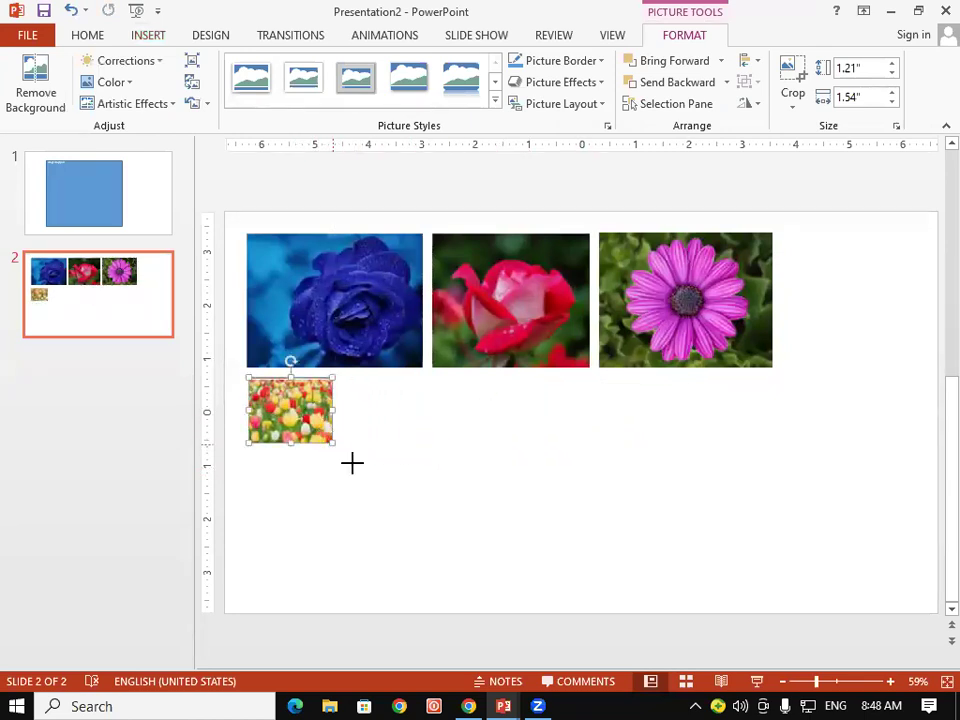
pyautogui.click(476, 467)
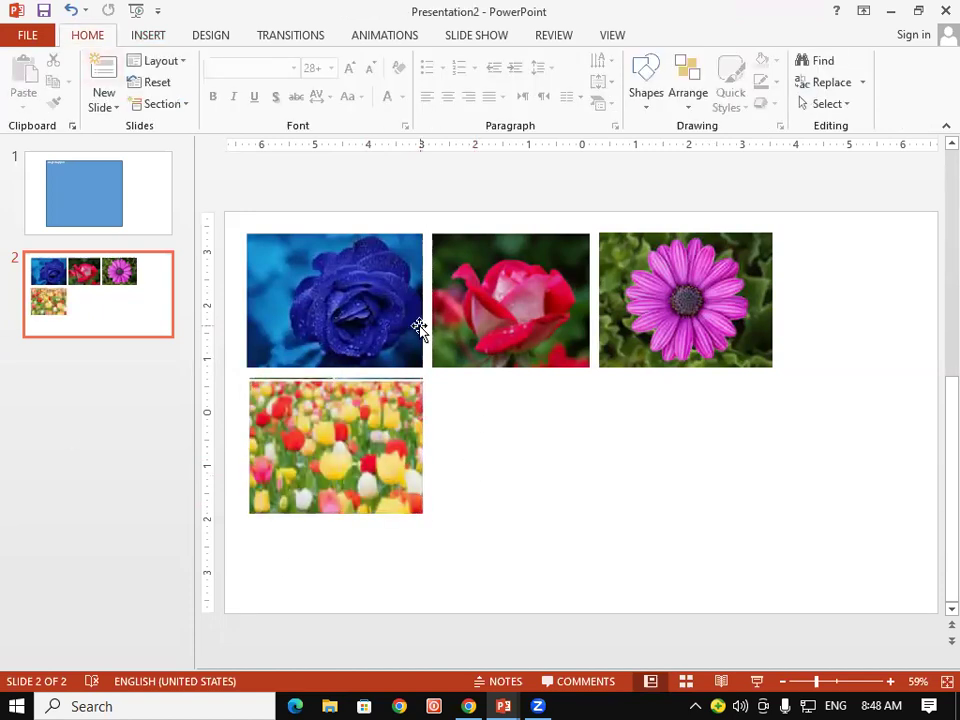
pyautogui.moveTo(870, 463)
pyautogui.mouseDown()
pyautogui.moveTo(228, 369)
pyautogui.moveTo(232, 221)
pyautogui.moveTo(242, 214)
pyautogui.mouseUp()
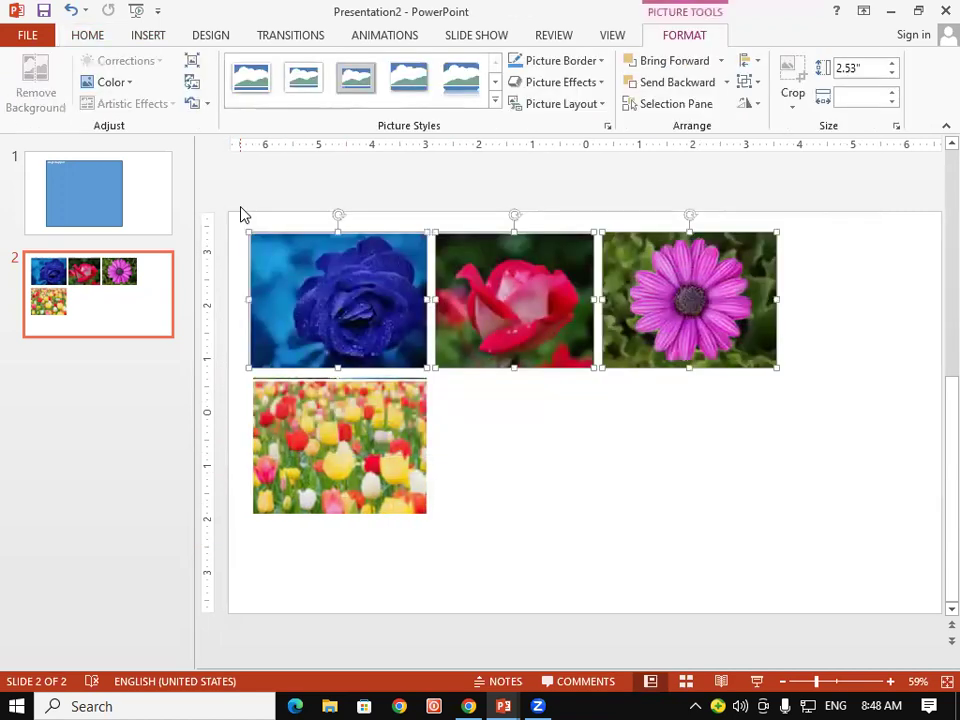
# - Delete the three top flower pictures, then the tulip picture, leaving slide 2 blank
pyautogui.press('Delete')
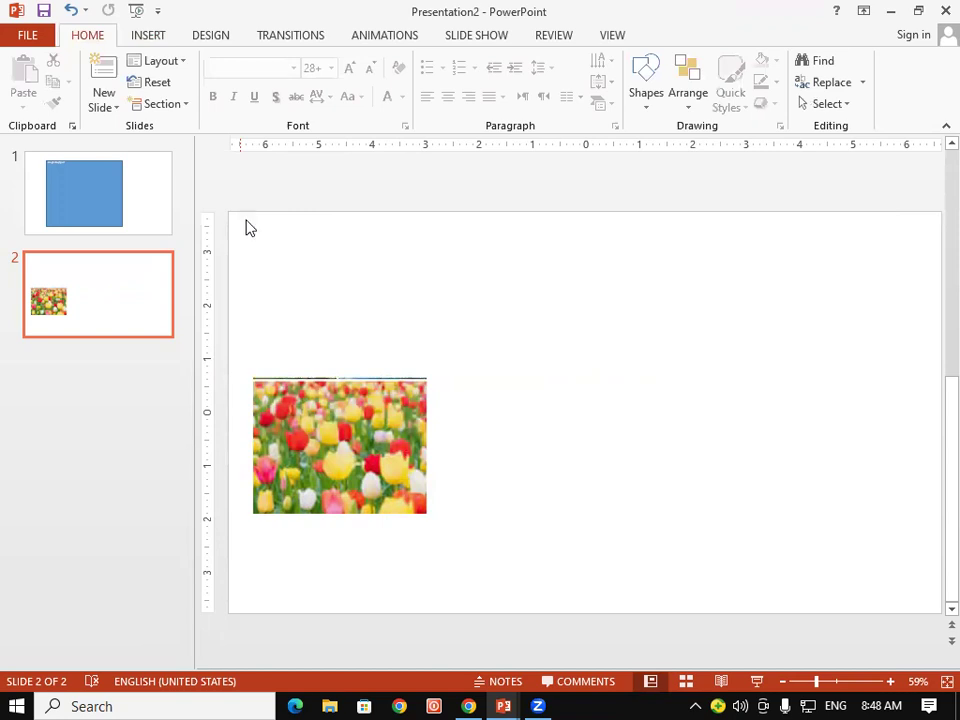
pyautogui.moveTo(243, 311); pyautogui.dragTo(505, 548)
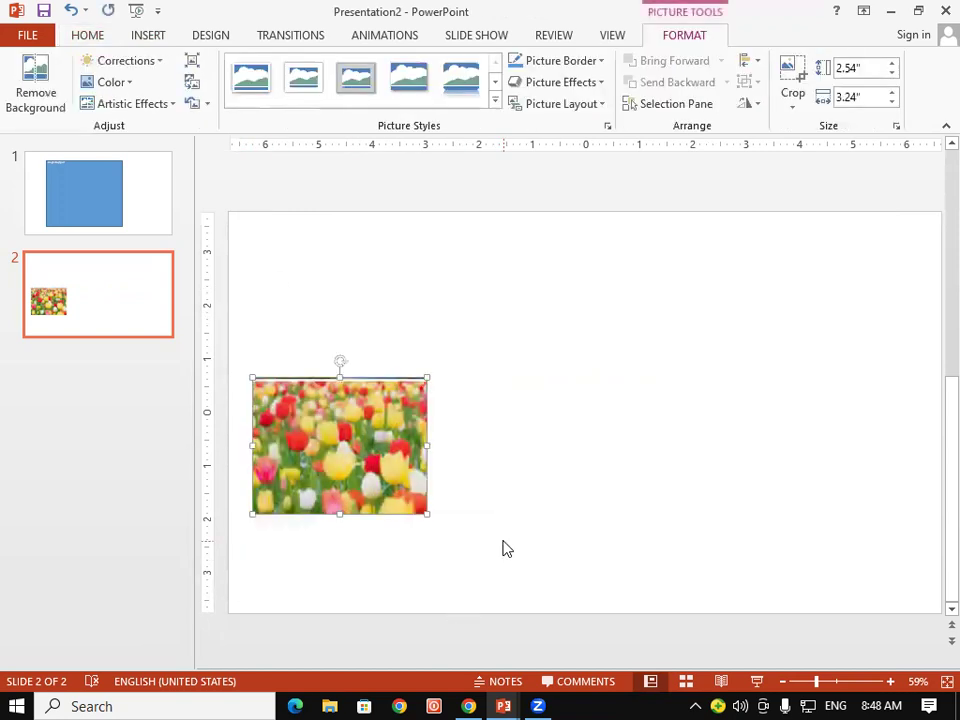
pyautogui.press('Delete')
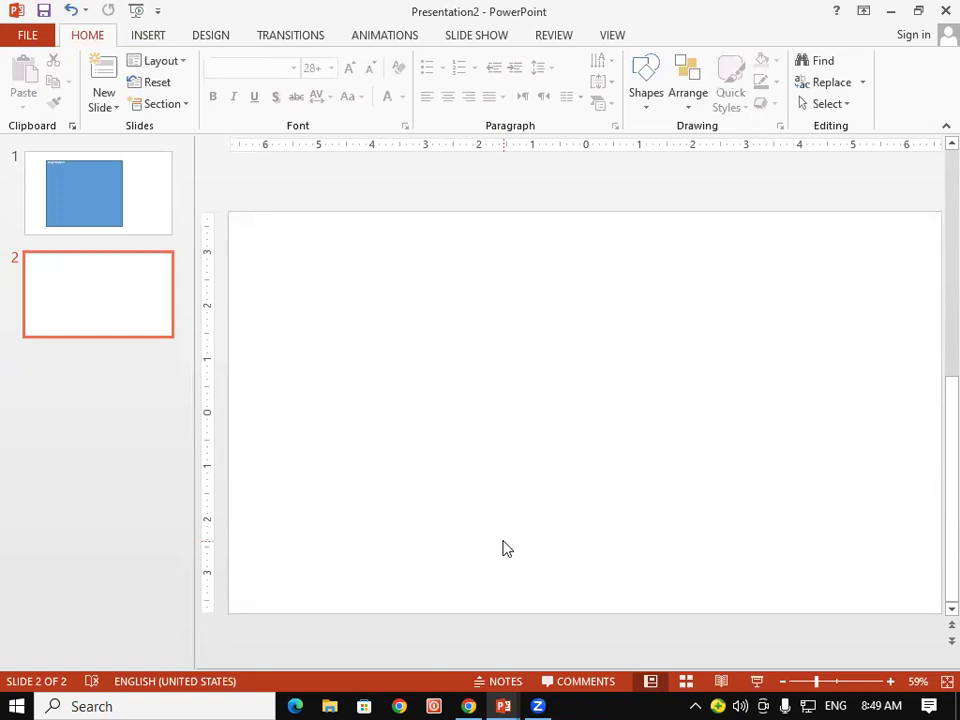
# - Search Online Pictures on Bing for 'shiv ling', then refine the query to 'shiv ling png'
pyautogui.click(152, 34)
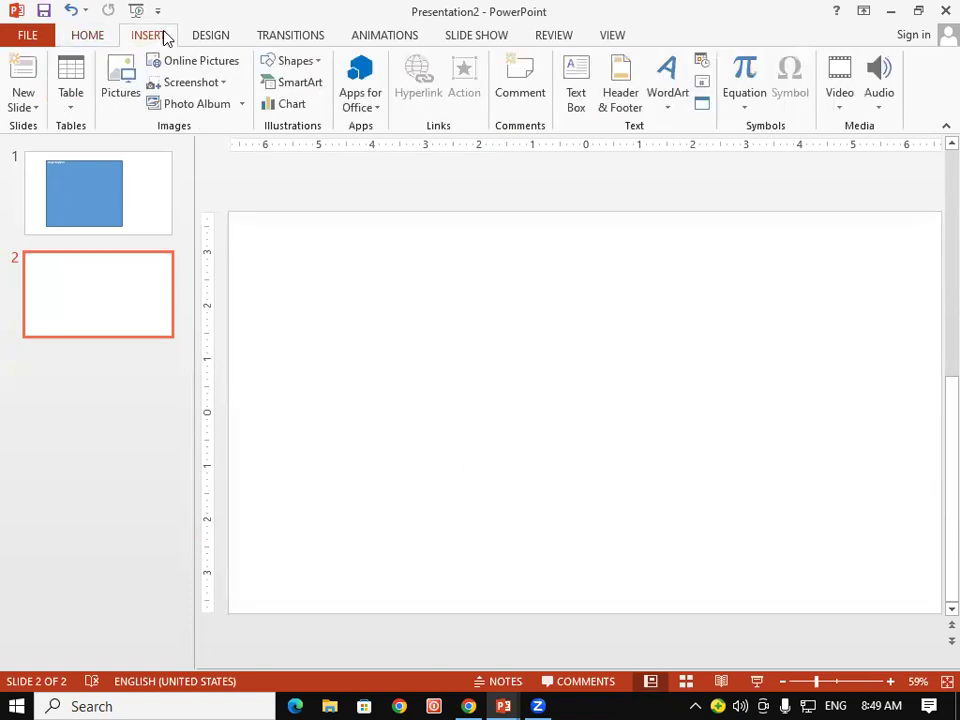
pyautogui.click(228, 70)
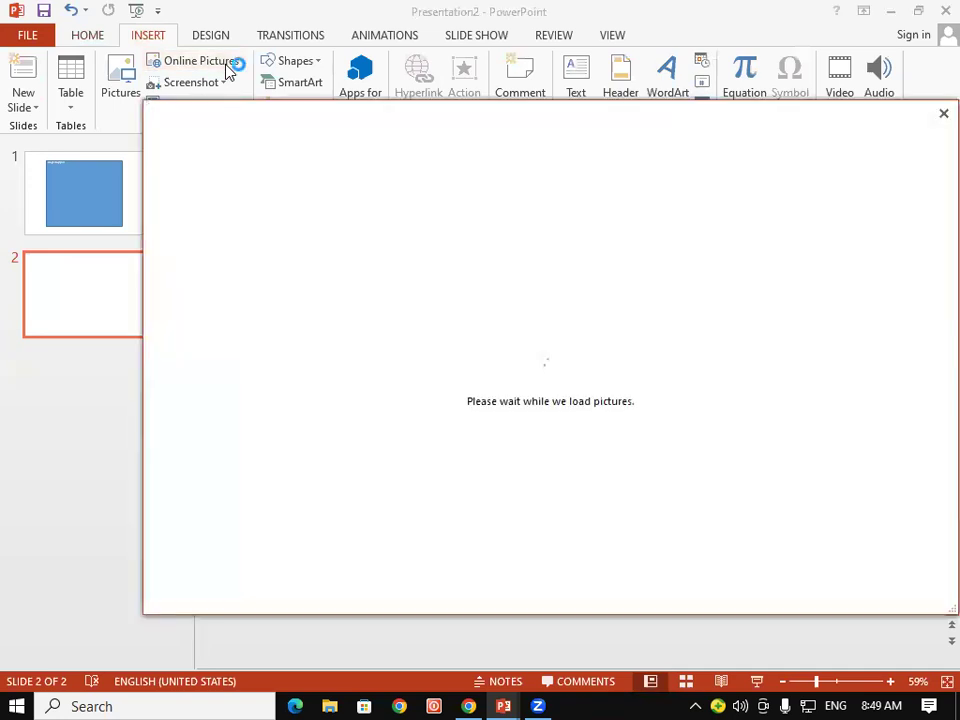
pyautogui.click(648, 218)
pyautogui.write('shiv ling')
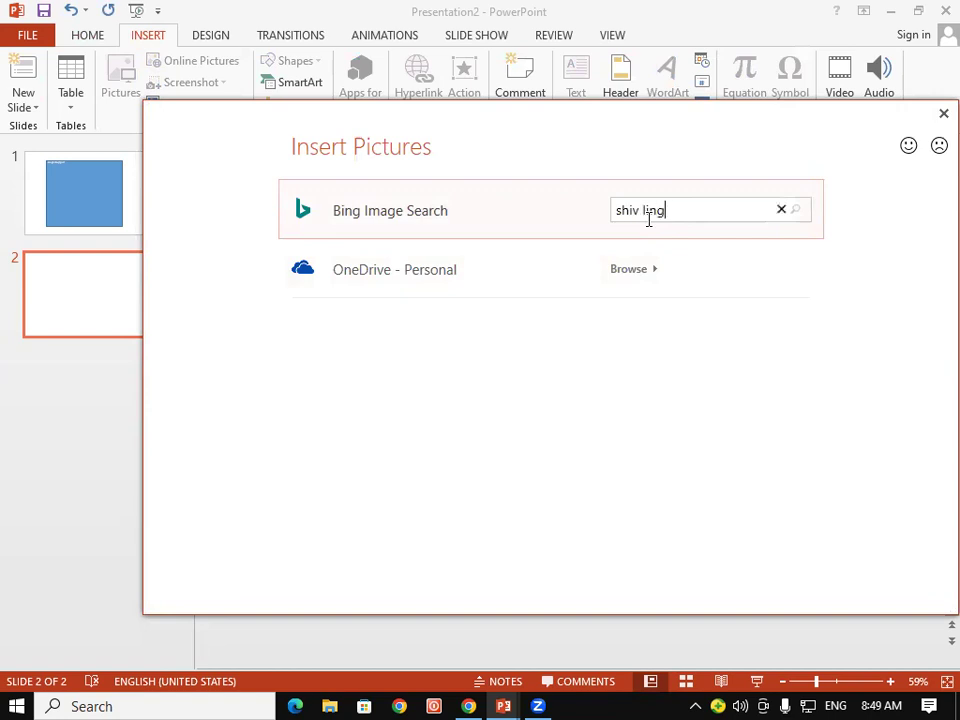
pyautogui.press('Return')
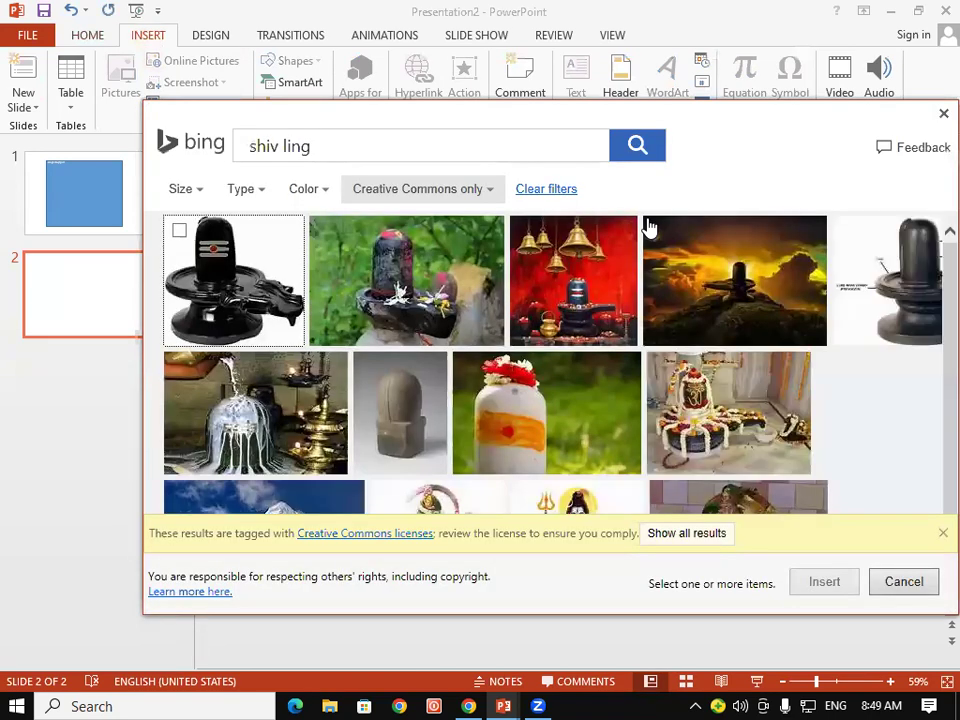
pyautogui.click(399, 143)
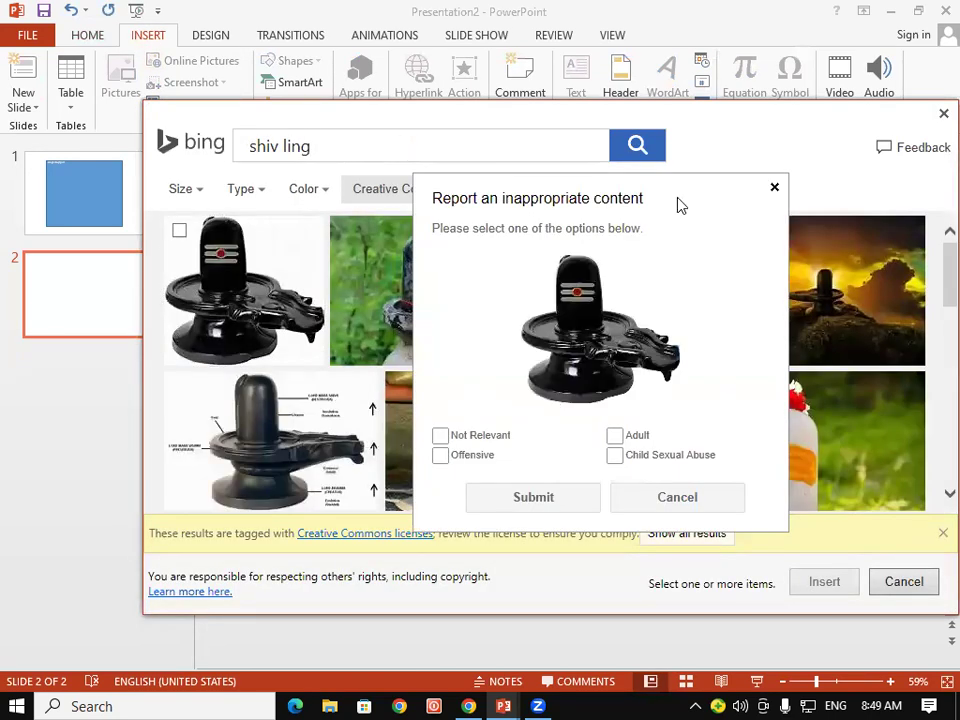
pyautogui.click(774, 189)
pyautogui.click(339, 141)
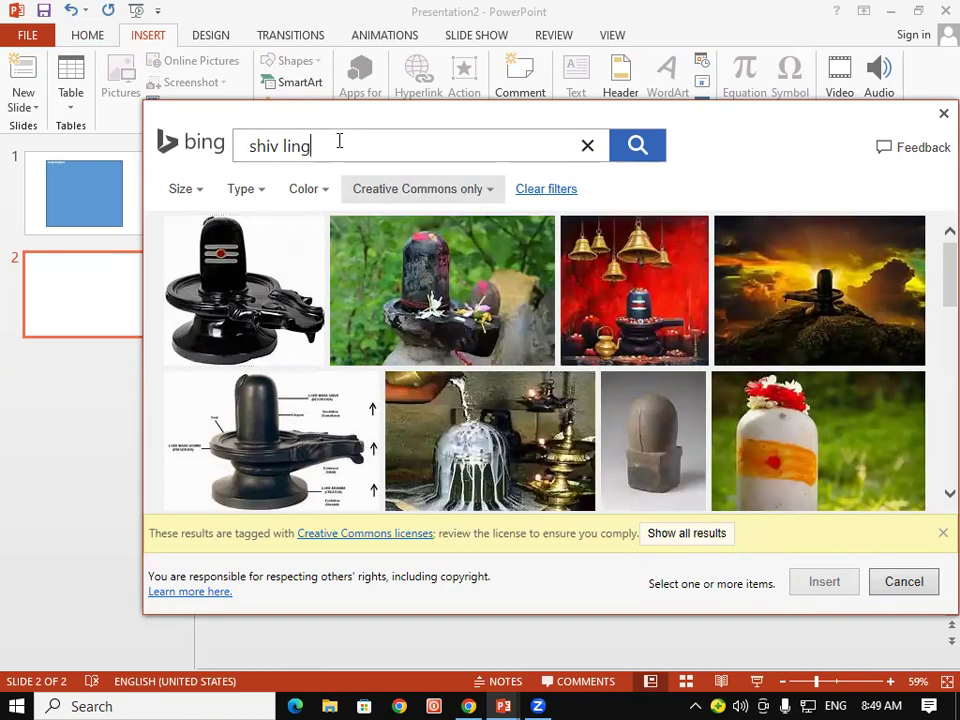
pyautogui.write(' png')
pyautogui.press('Return')
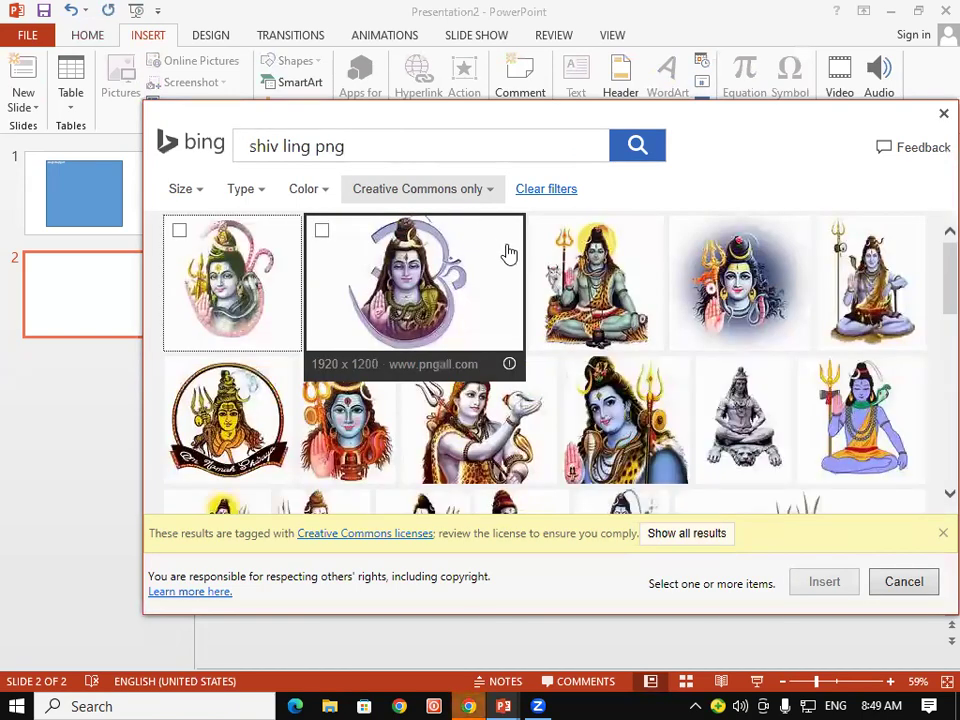
# - Browse the results and insert the Shiva family image onto slide 2
pyautogui.scroll(-1, 510, 311)
pyautogui.scroll(-1, 510, 311)
pyautogui.scroll(-1, 510, 311)
pyautogui.scroll(-1, 510, 311)
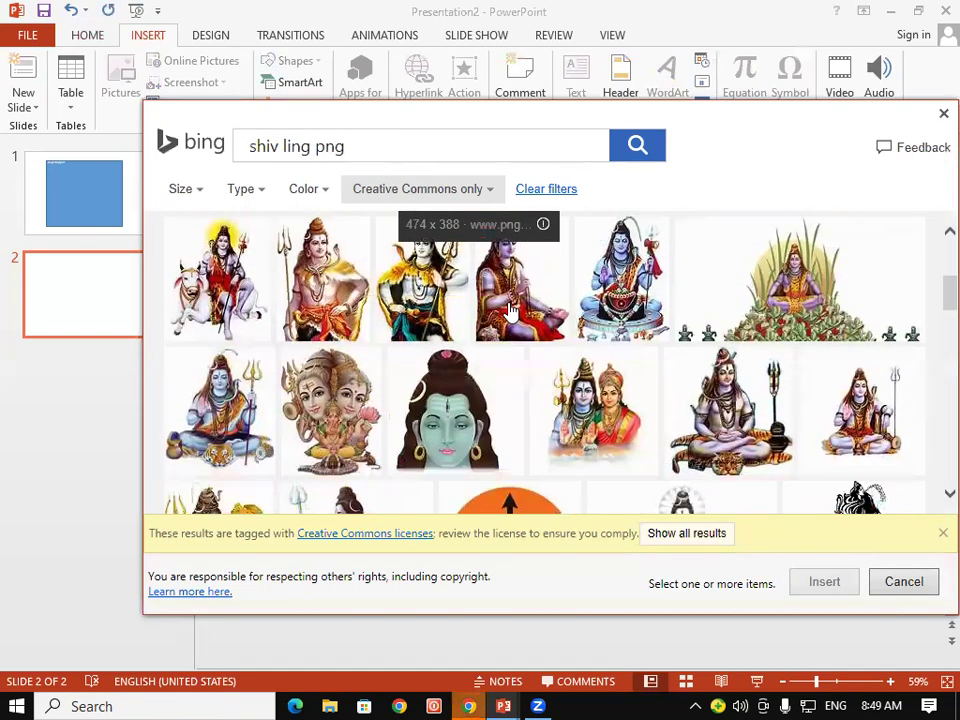
pyautogui.scroll(-1, 510, 311)
pyautogui.scroll(-1, 510, 311)
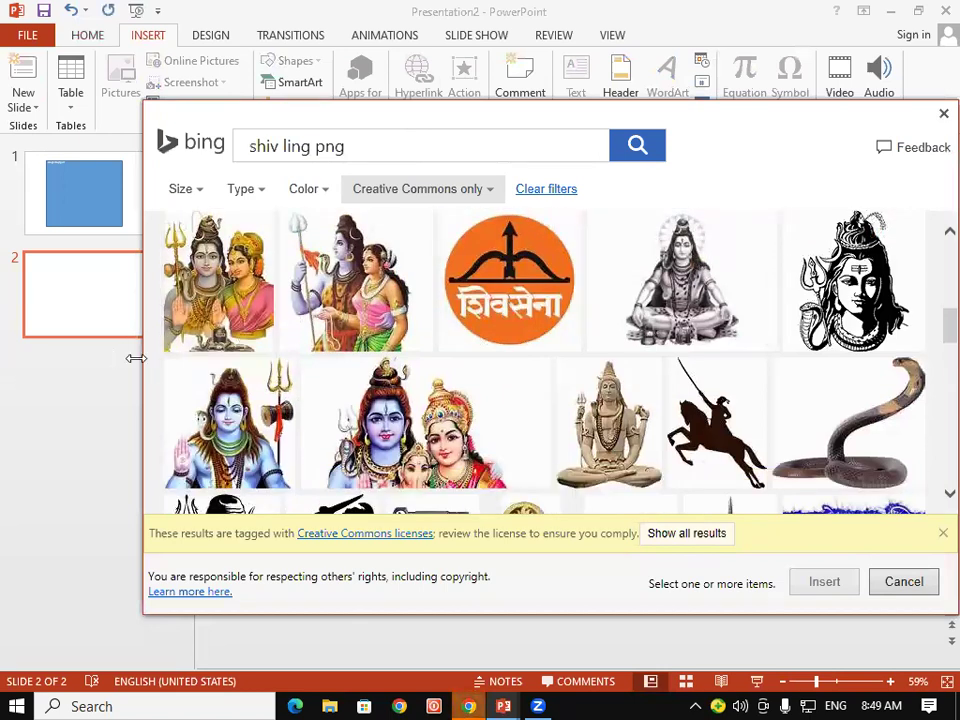
pyautogui.scroll(3, 383, 393)
pyautogui.scroll(2, 514, 326)
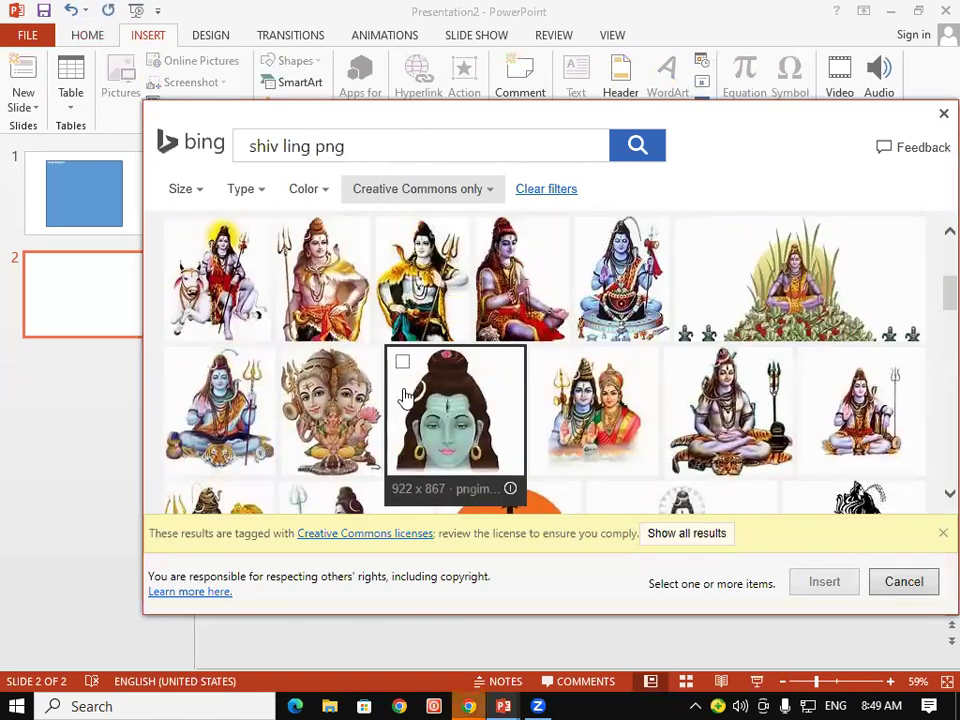
pyautogui.click(362, 398)
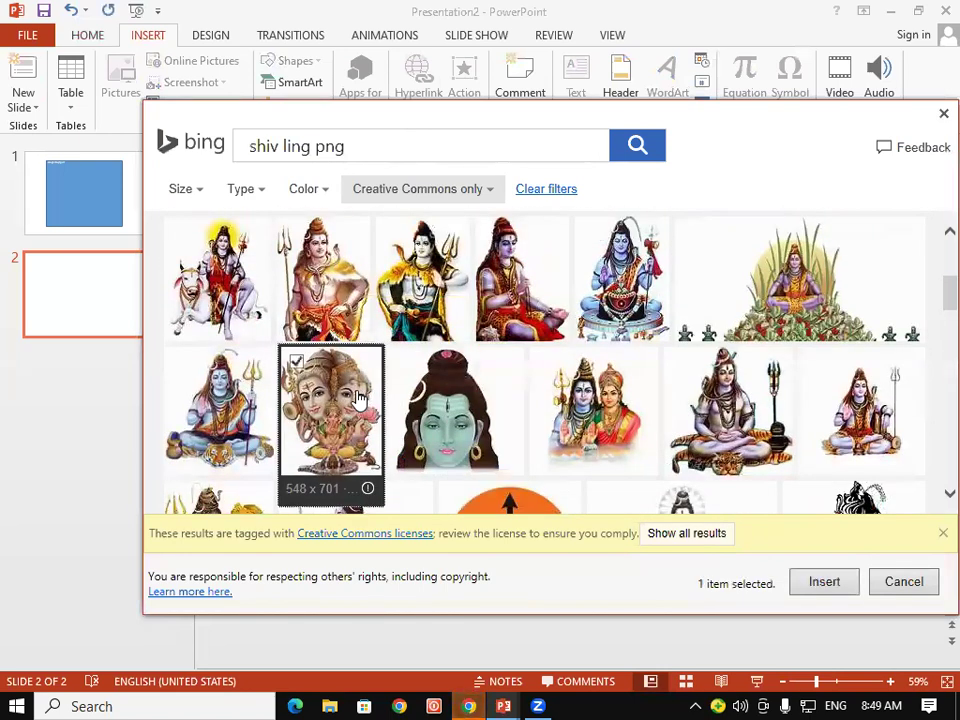
pyautogui.click(814, 587)
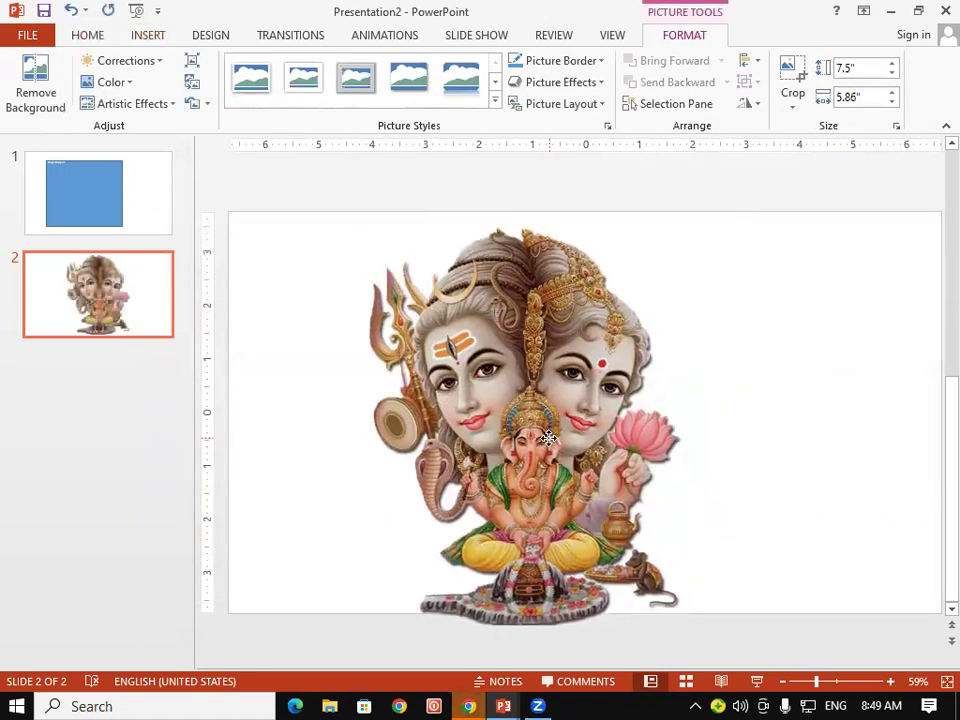
# - Shrink the Shiva family picture from its corner to 5.18" by 4.05" and move it to the slide centre
pyautogui.moveTo(665, 591); pyautogui.dragTo(569, 466)
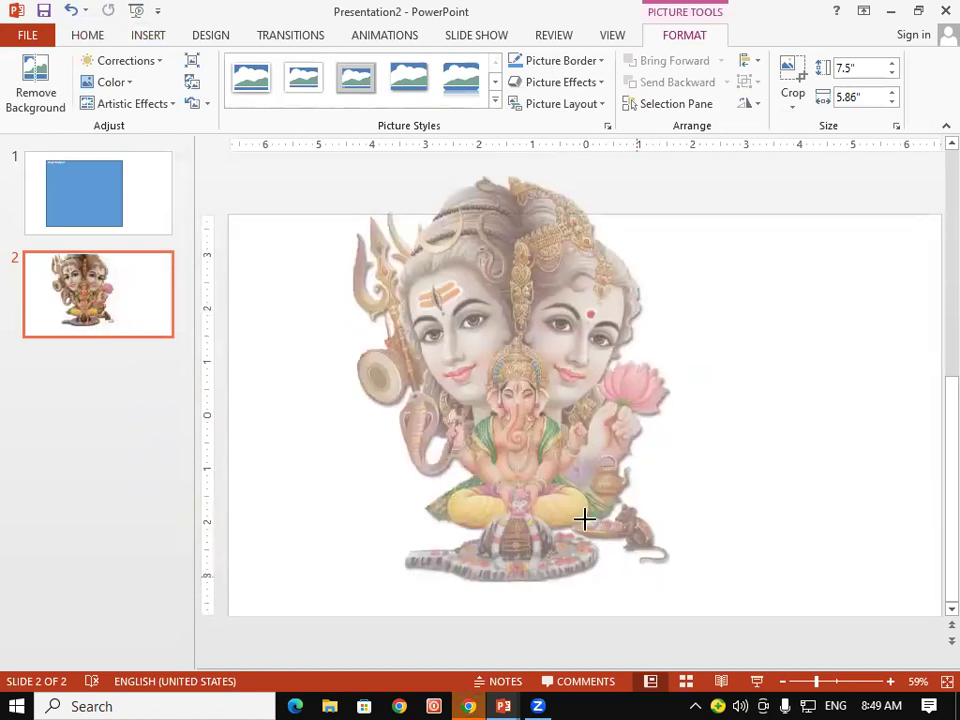
pyautogui.moveTo(463, 350); pyautogui.dragTo(532, 433)
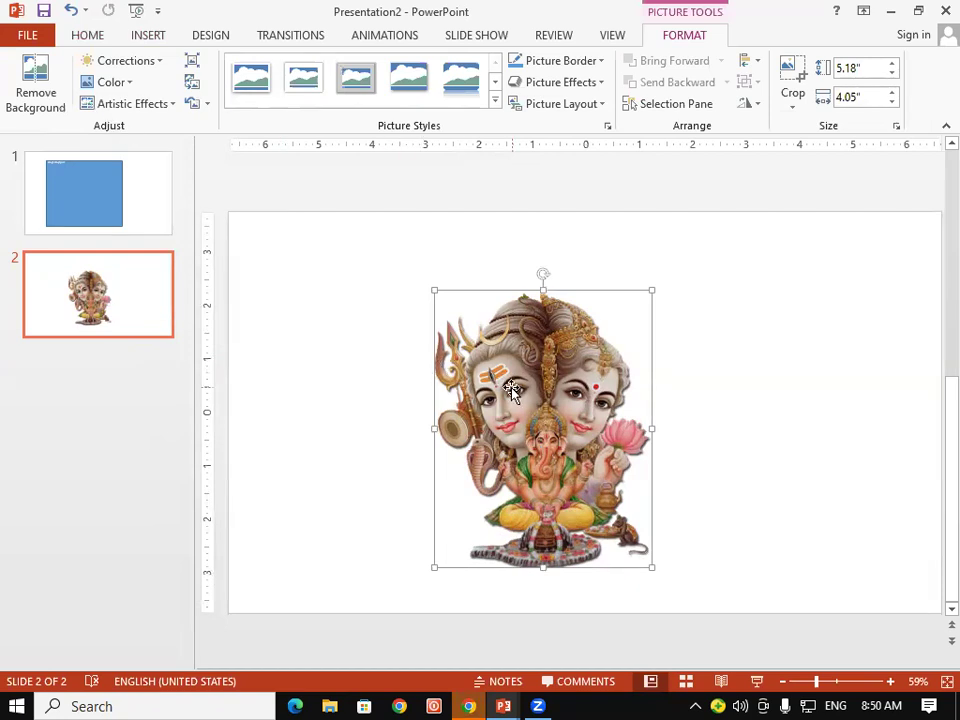
pyautogui.click(395, 381)
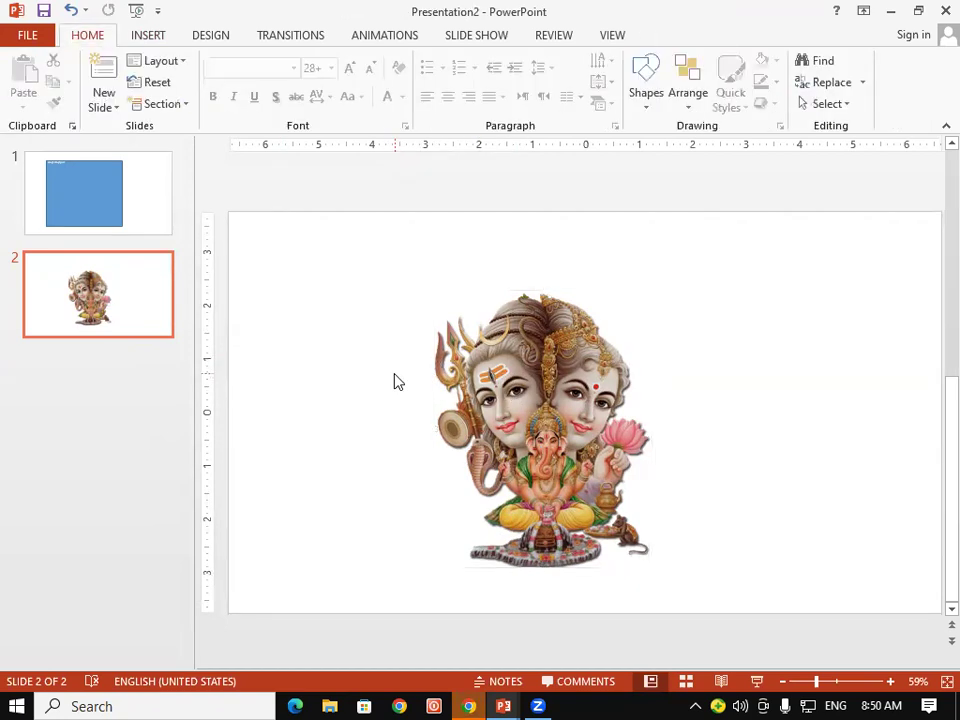
# - Draw a 32-point star over the Shiva family picture and line it up with the picture
pyautogui.click(148, 35)
pyautogui.click(87, 35)
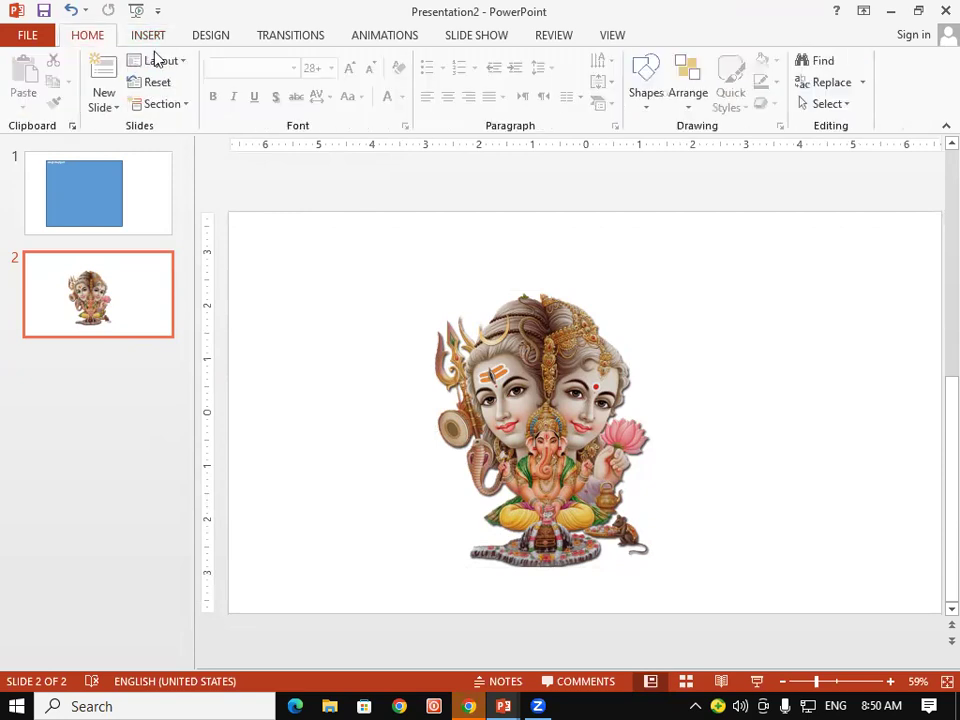
pyautogui.click(640, 105)
pyautogui.scroll(-1, 760, 578)
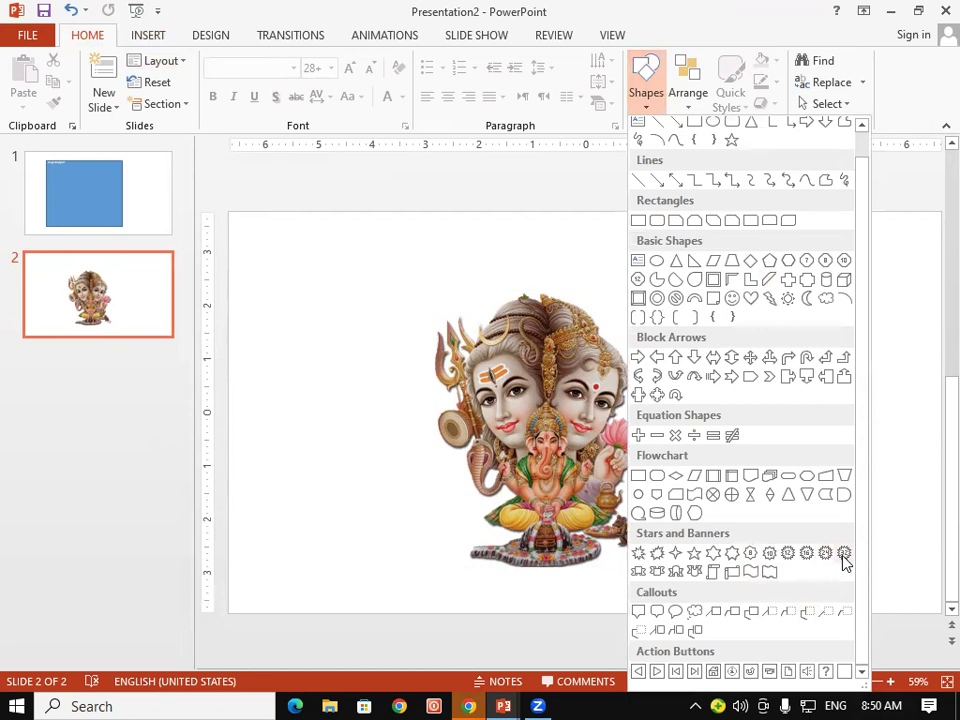
pyautogui.click(843, 555)
pyautogui.moveTo(396, 255)
pyautogui.mouseDown()
pyautogui.moveTo(615, 531)
pyautogui.moveTo(585, 531)
pyautogui.mouseUp()
pyautogui.moveTo(489, 420); pyautogui.dragTo(522, 402)
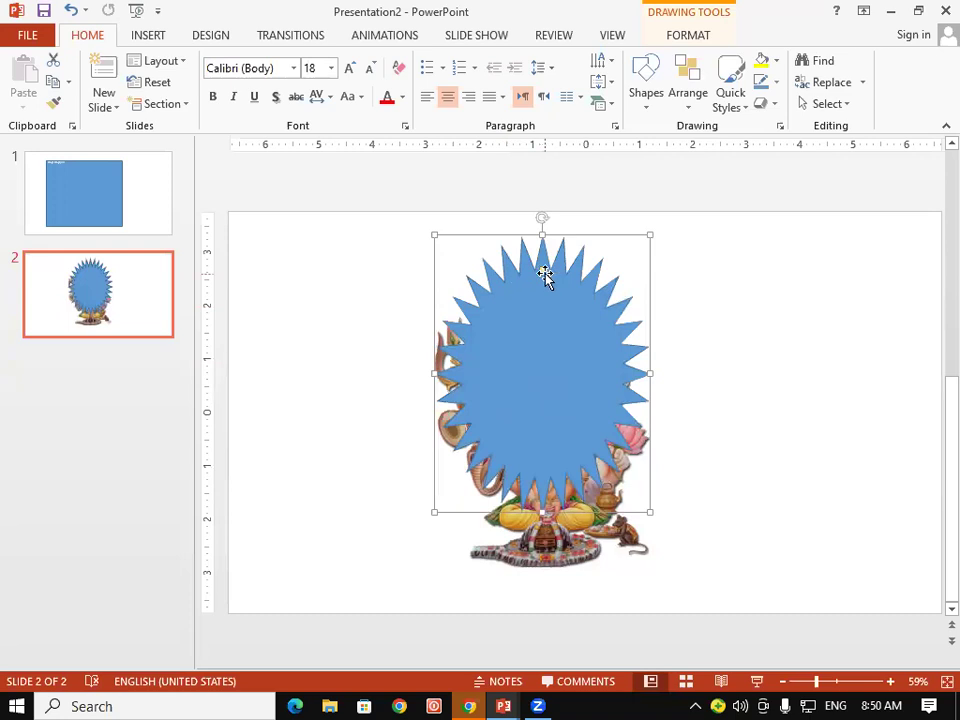
# - Thin the star's points into spiky rays and send it behind the picture
pyautogui.moveTo(541, 270)
pyautogui.mouseDown()
pyautogui.moveTo(551, 347)
pyautogui.moveTo(530, 347)
pyautogui.mouseUp()
pyautogui.click(684, 100)
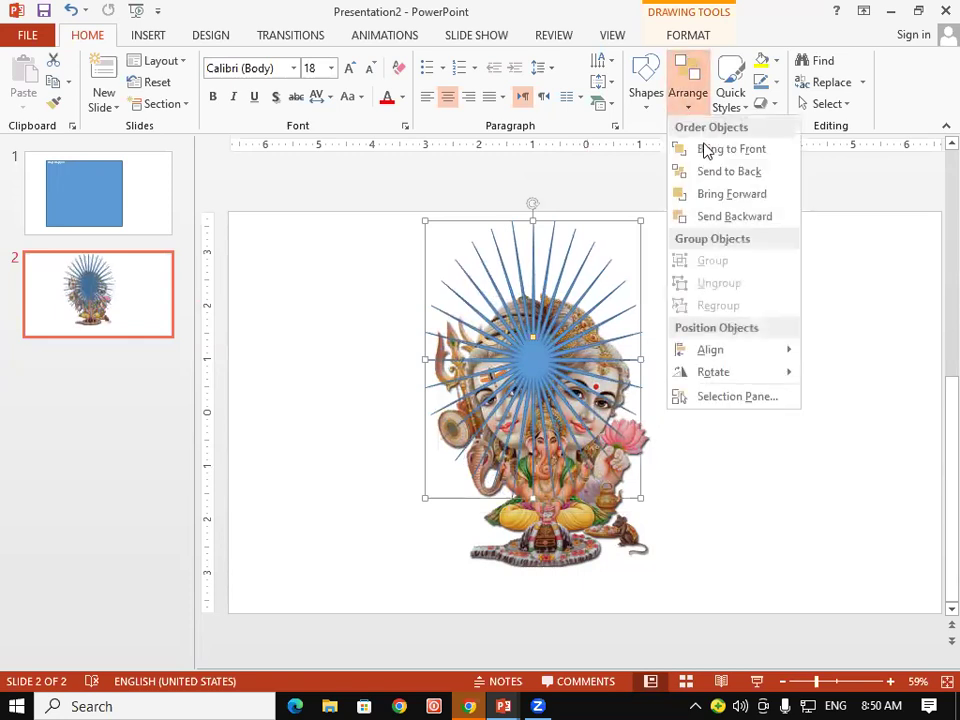
pyautogui.click(712, 172)
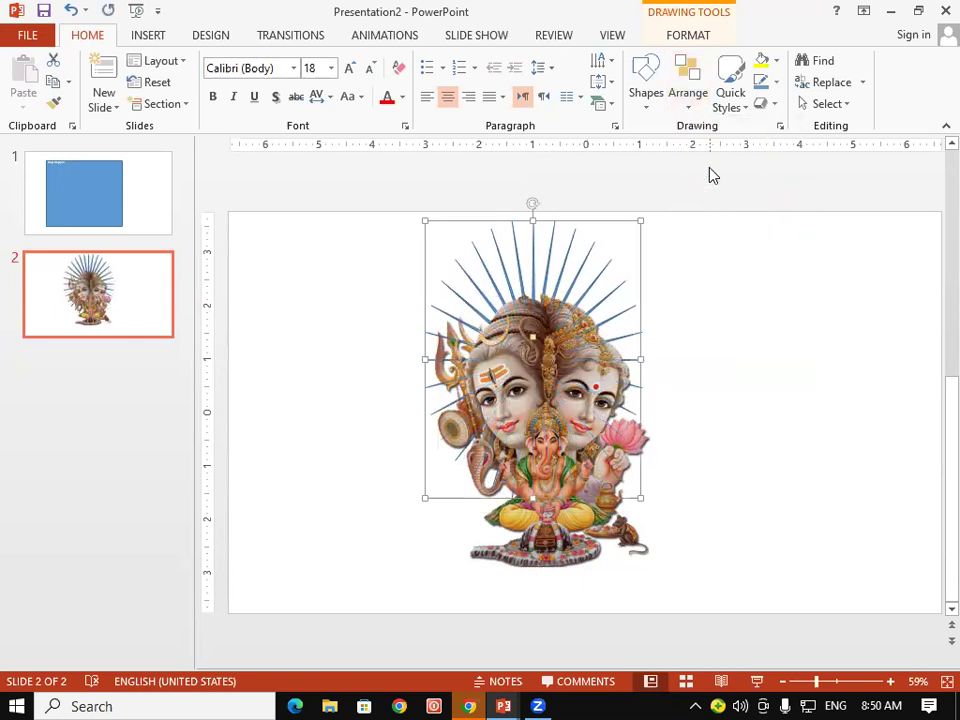
# - Shift and enlarge the starburst, then move the picture so it sits centred over the star
pyautogui.click(498, 258)
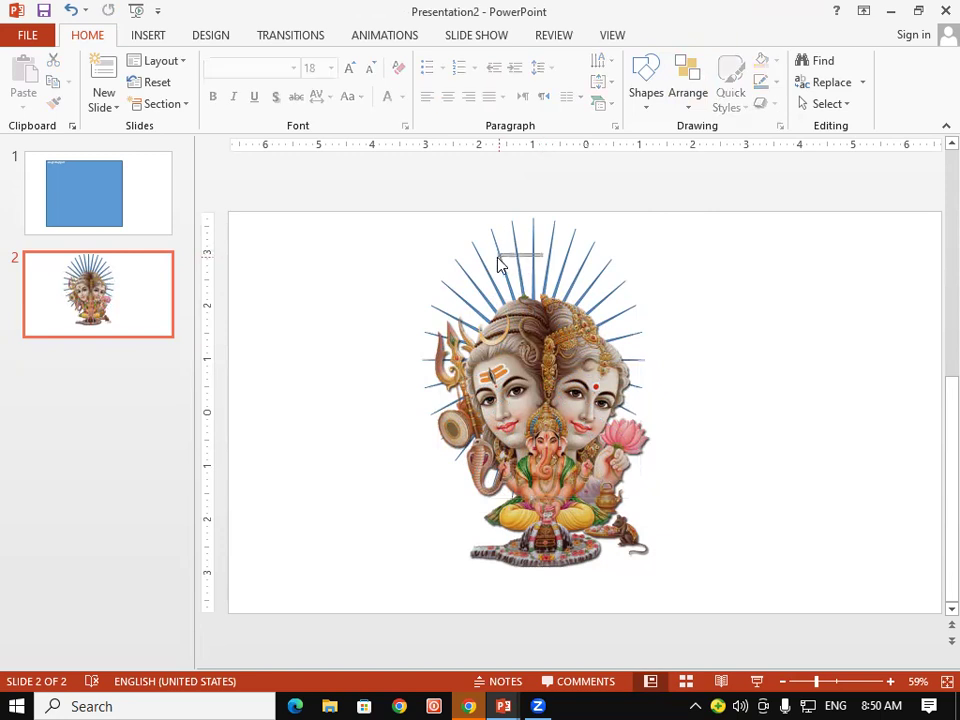
pyautogui.moveTo(520, 271); pyautogui.dragTo(490, 263)
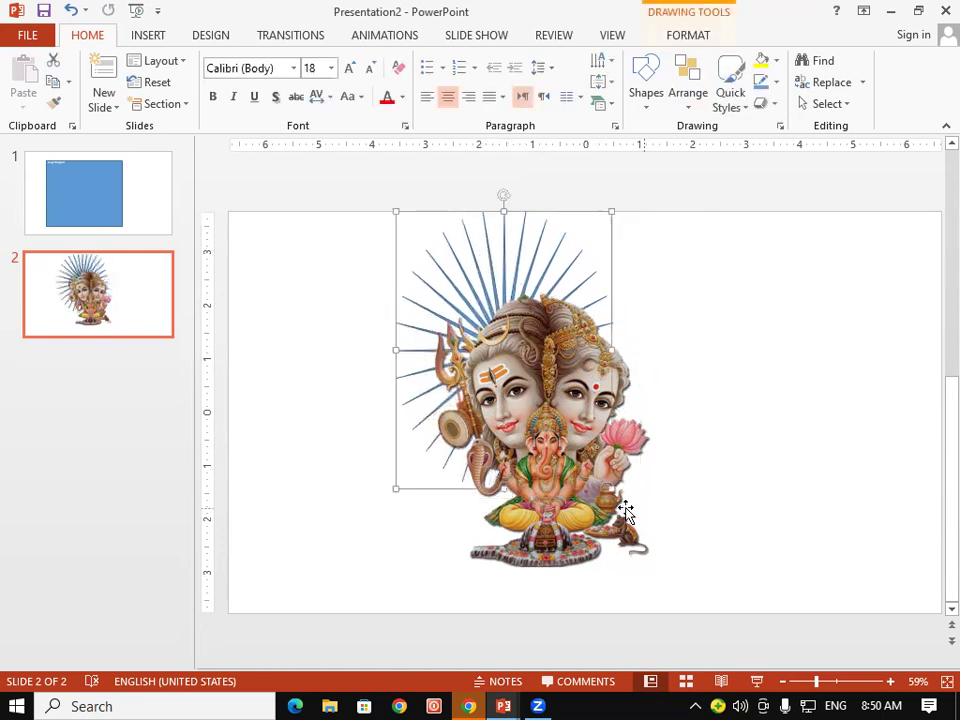
pyautogui.moveTo(611, 492); pyautogui.dragTo(697, 553)
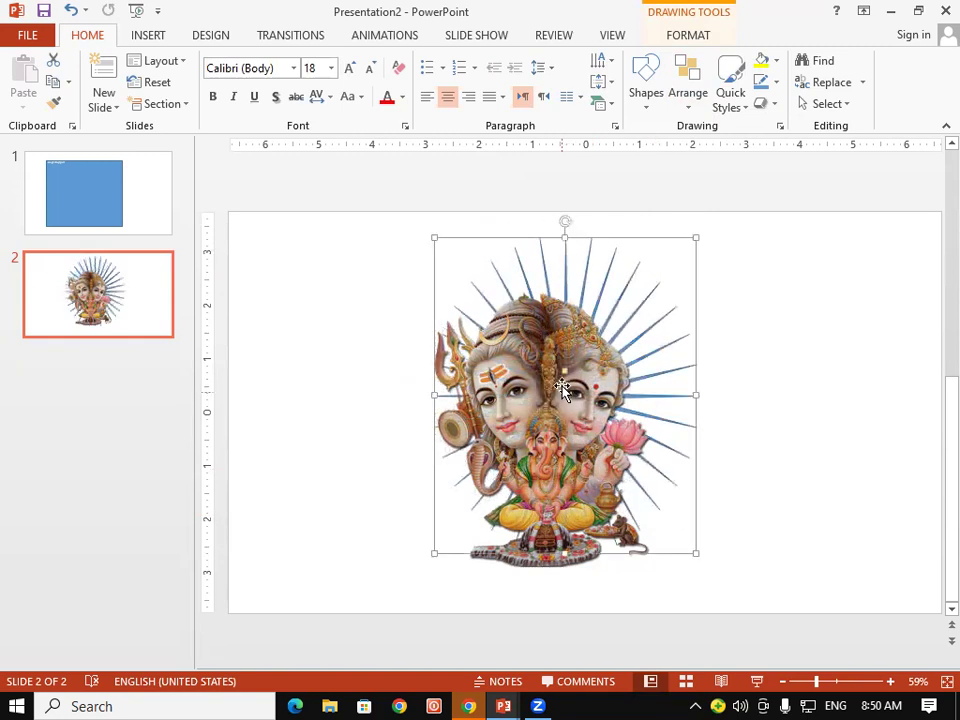
pyautogui.moveTo(598, 298); pyautogui.dragTo(566, 255)
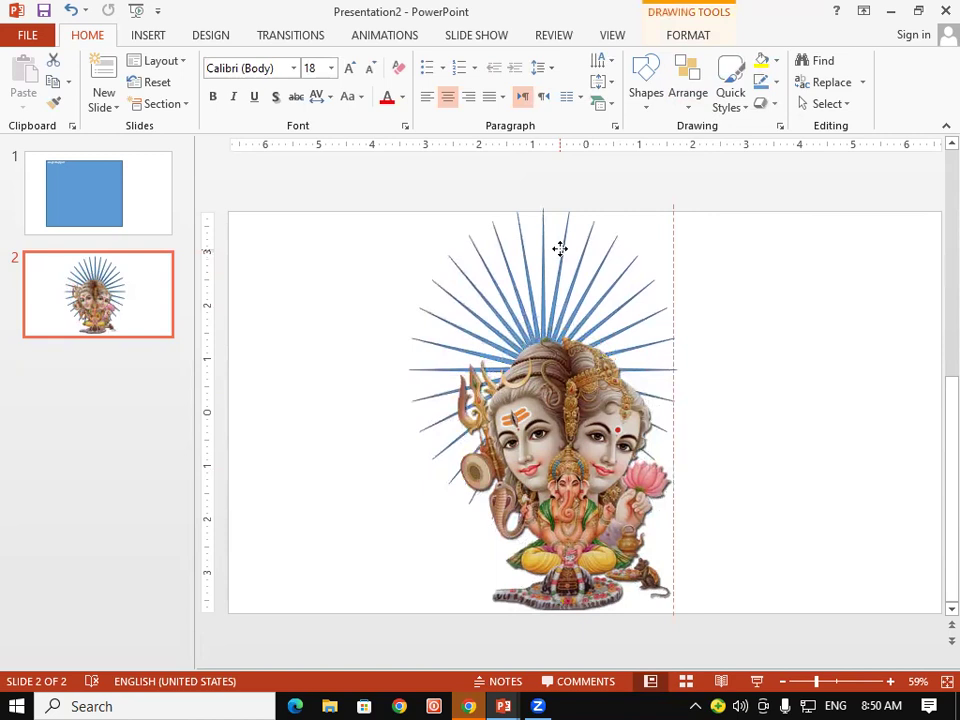
pyautogui.moveTo(580, 432); pyautogui.dragTo(542, 393)
pyautogui.click(765, 465)
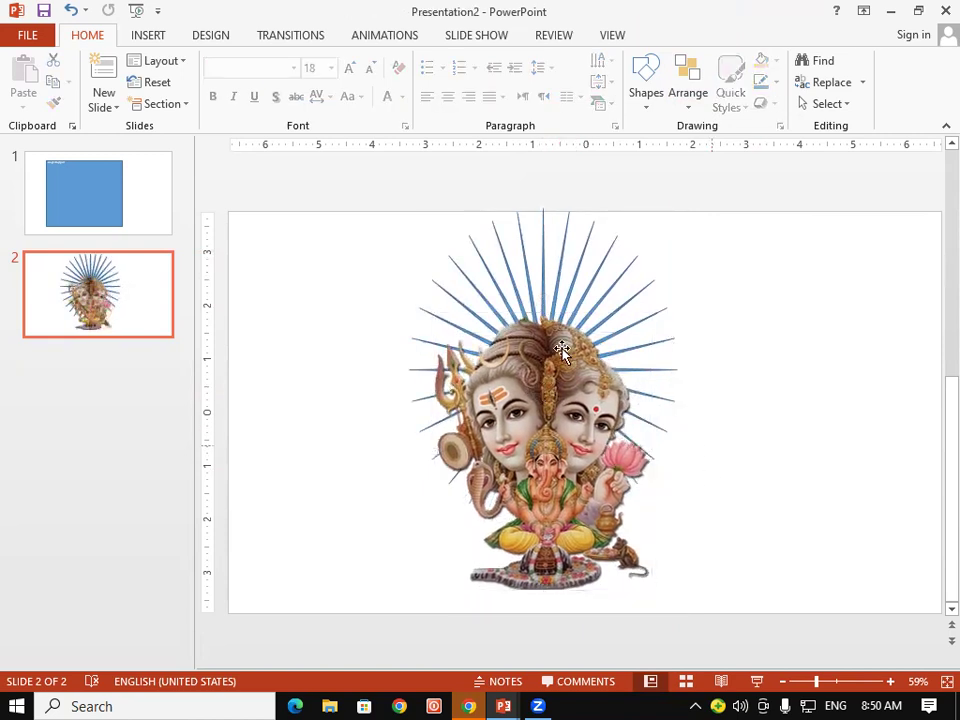
pyautogui.click(522, 272)
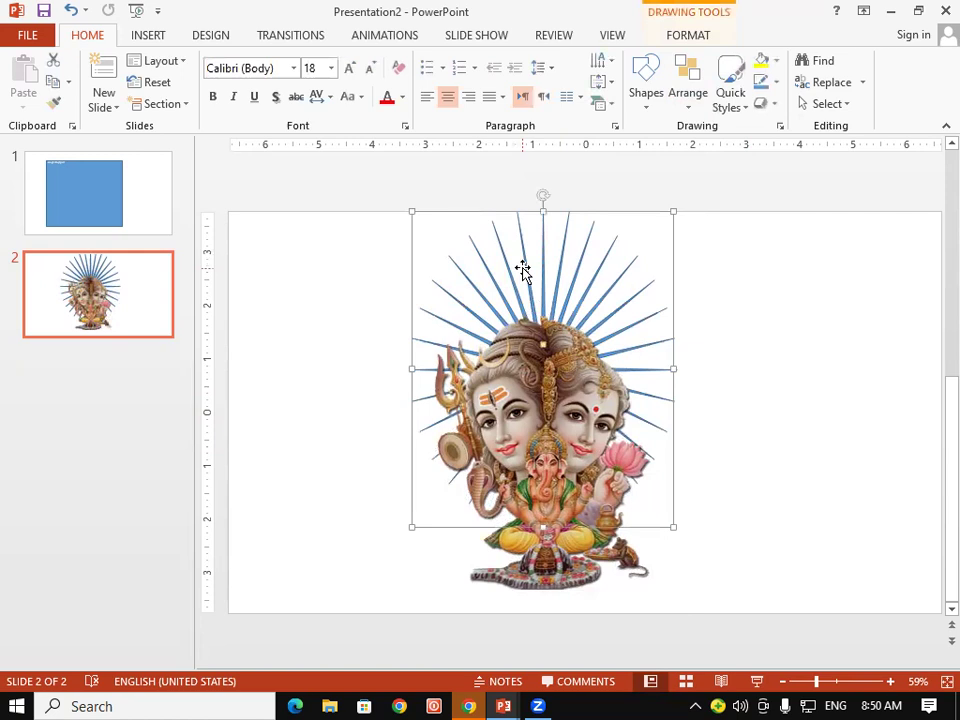
# - Delete the old blue first slide and give the starburst a Spin emphasis animation
pyautogui.click(120, 193)
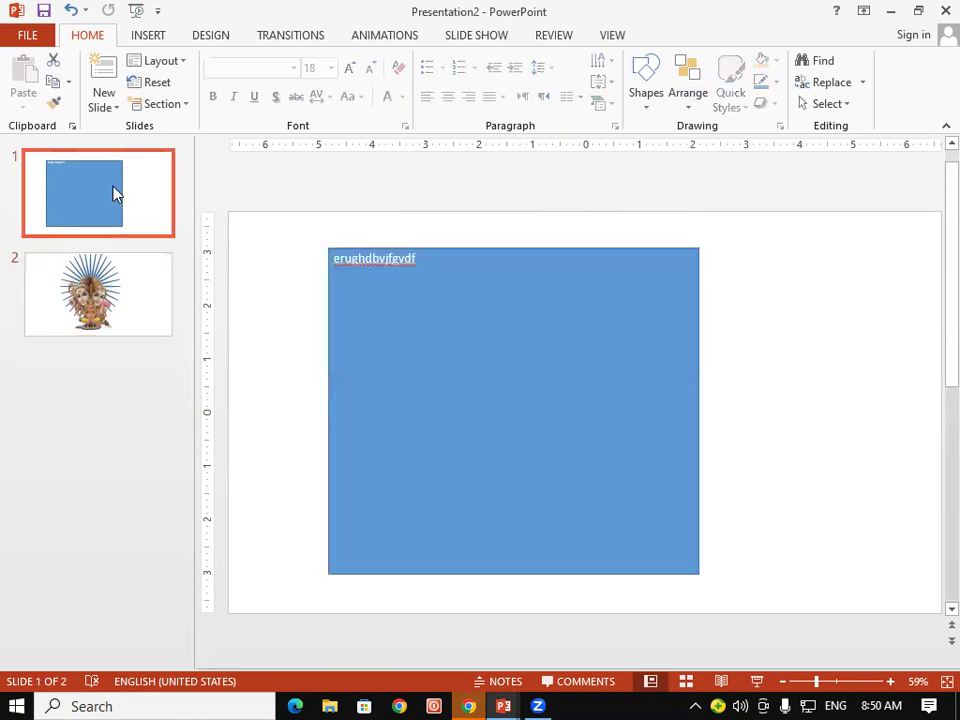
pyautogui.press('Delete')
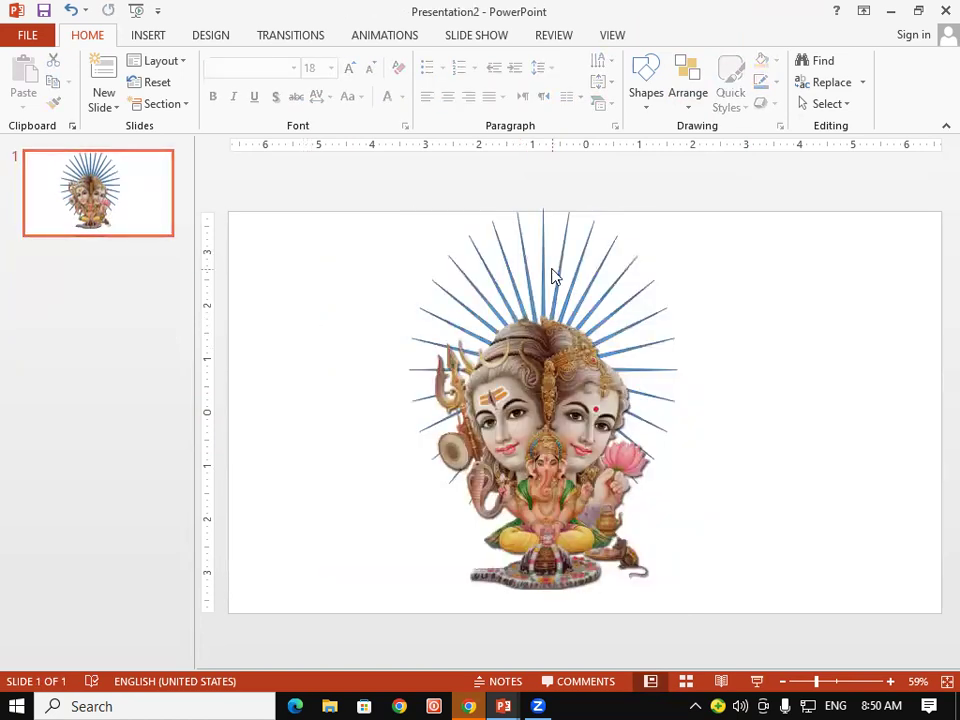
pyautogui.click(560, 267)
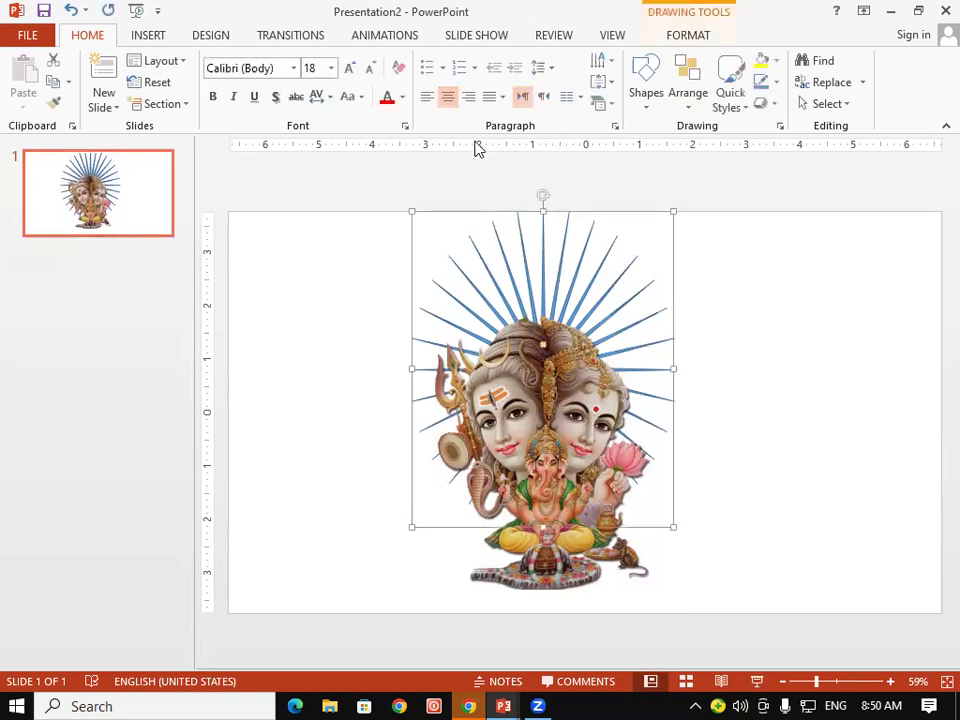
pyautogui.click(404, 40)
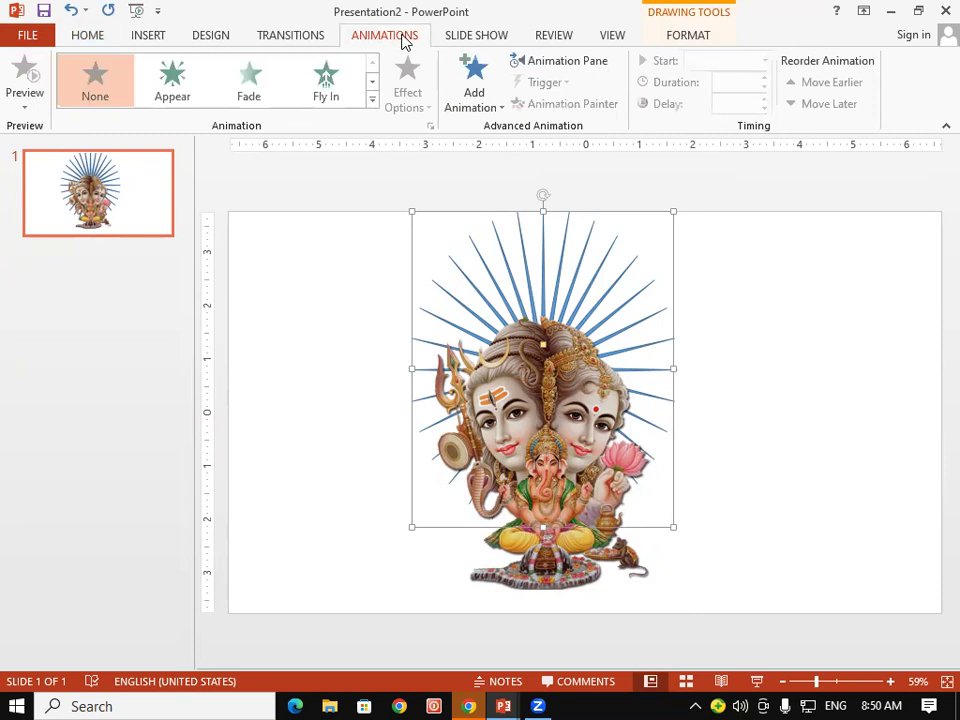
pyautogui.click(371, 103)
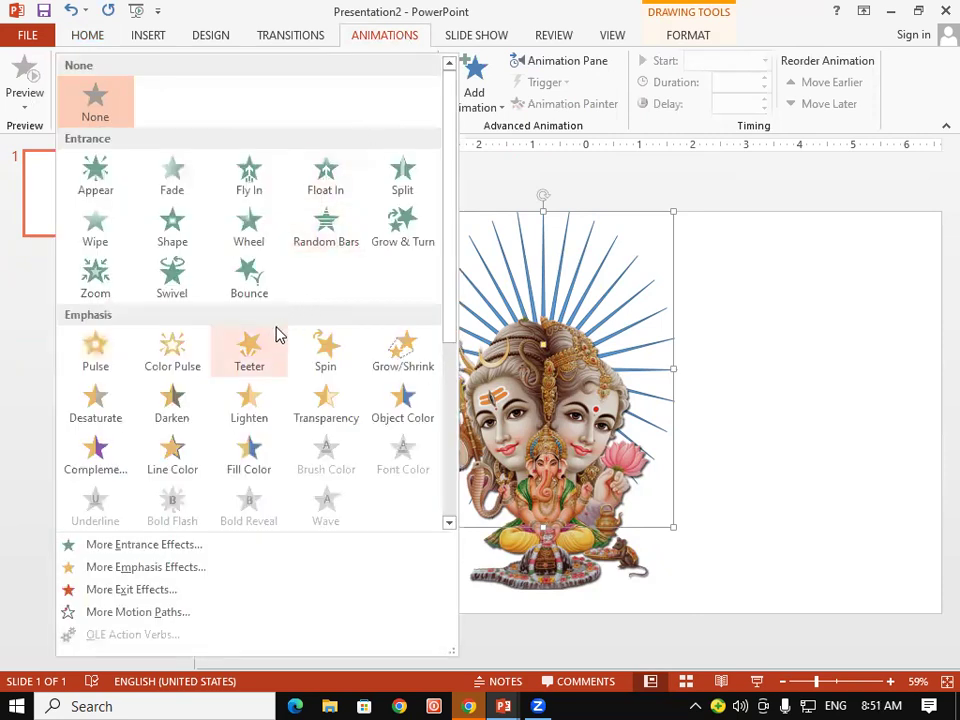
pyautogui.click(311, 366)
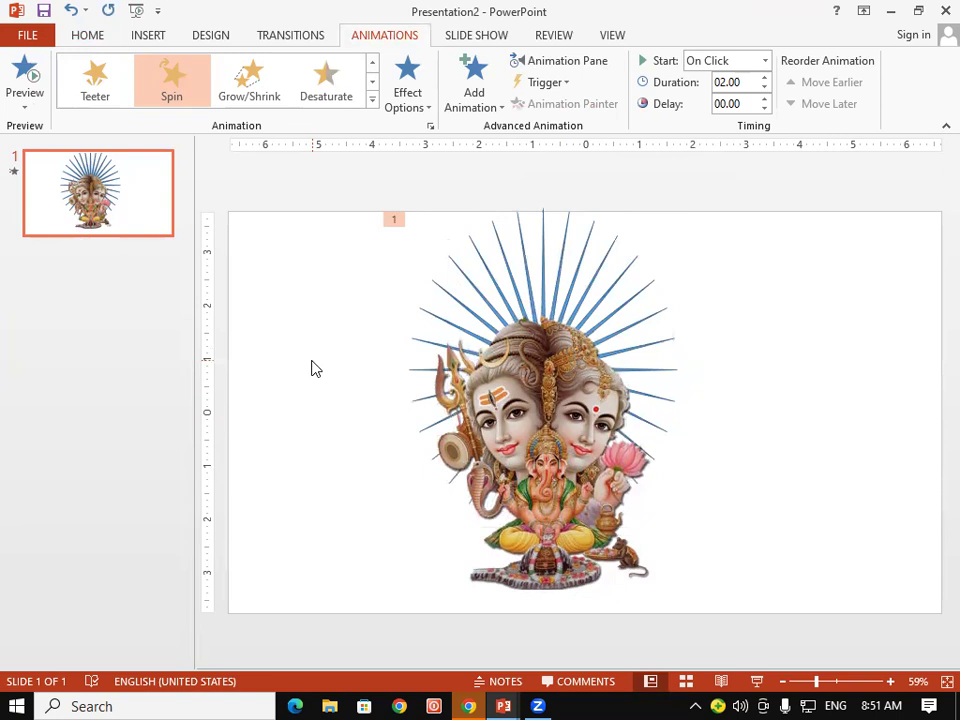
# - Delete the blue starburst along with its Spin animation
pyautogui.click(636, 324)
pyautogui.click(635, 294)
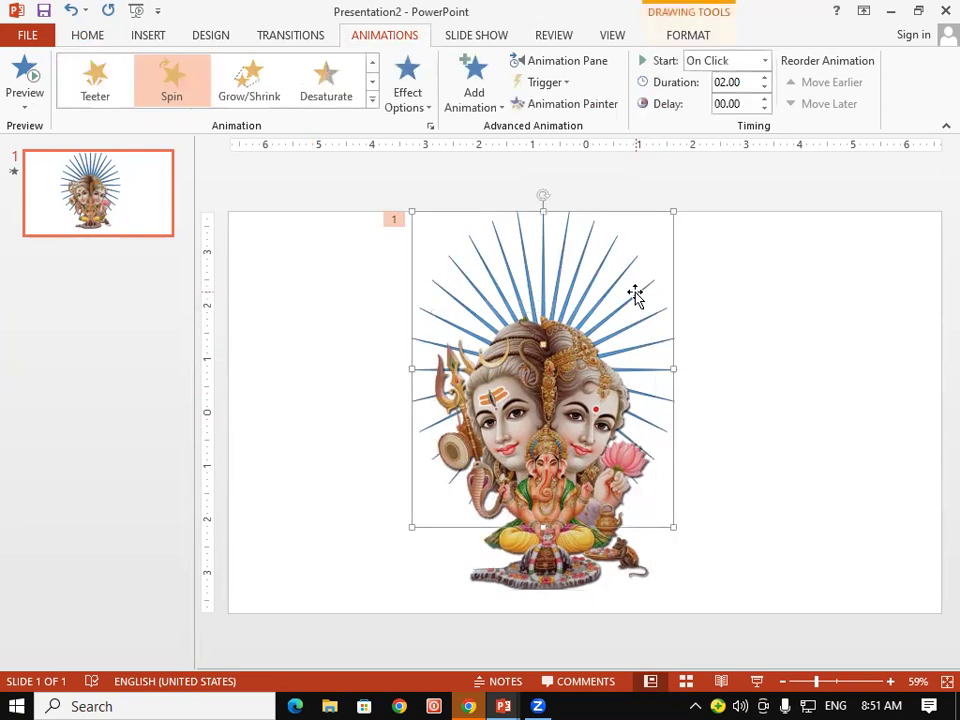
pyautogui.press('Delete')
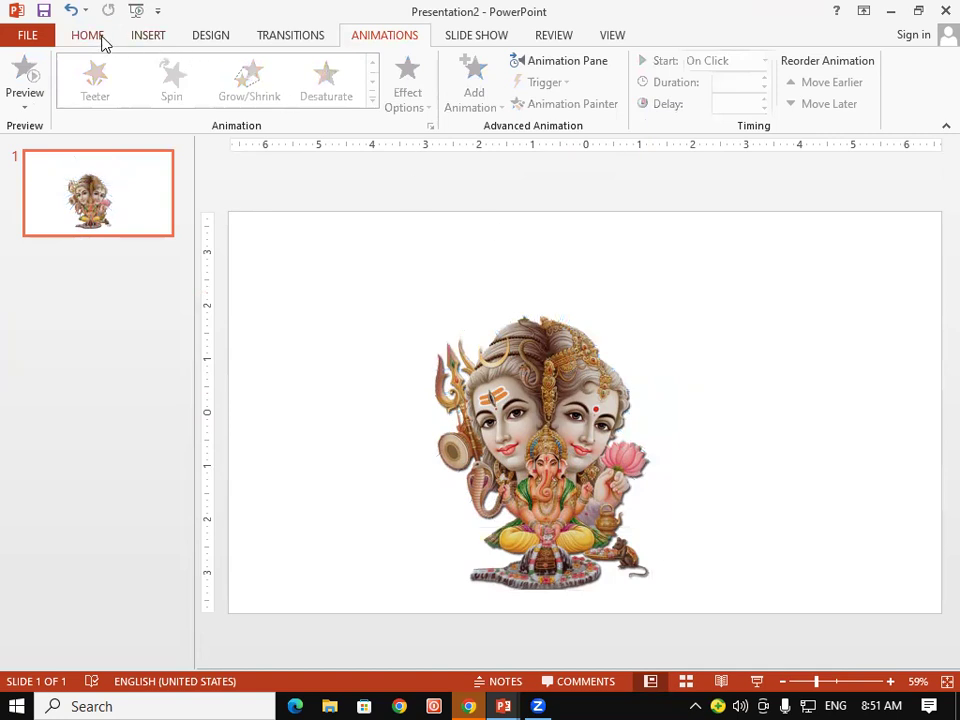
# - Draw a 24-point star centred over the deity picture and pull its handle inward for thin rays
pyautogui.click(88, 36)
pyautogui.click(656, 110)
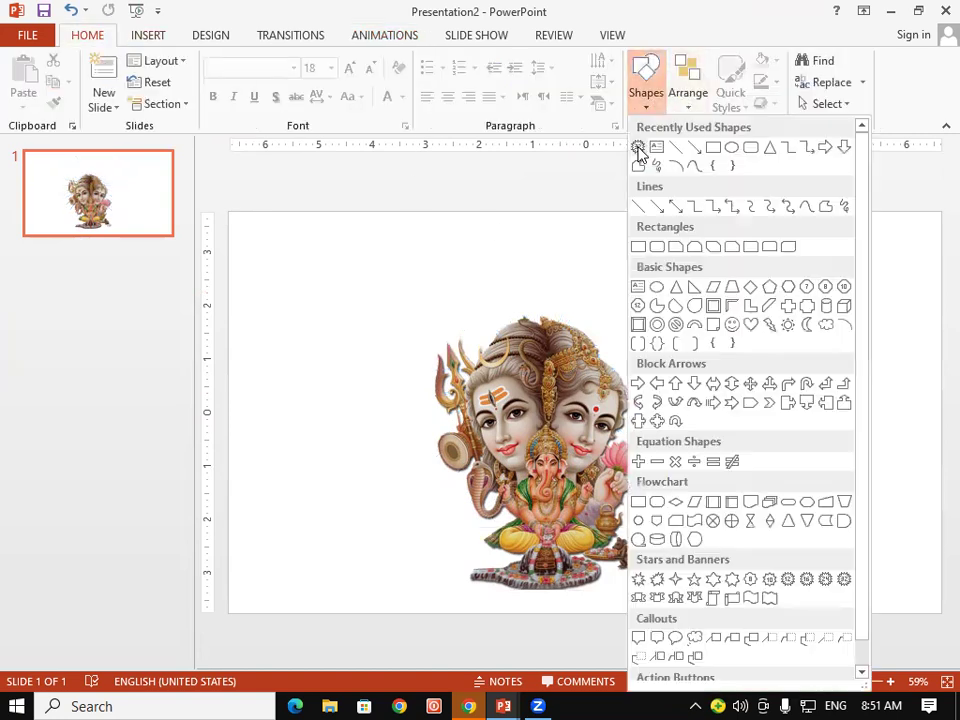
pyautogui.click(634, 148)
pyautogui.moveTo(465, 260)
pyautogui.mouseDown()
pyautogui.moveTo(575, 503)
pyautogui.moveTo(487, 318)
pyautogui.moveTo(552, 371)
pyautogui.mouseUp()
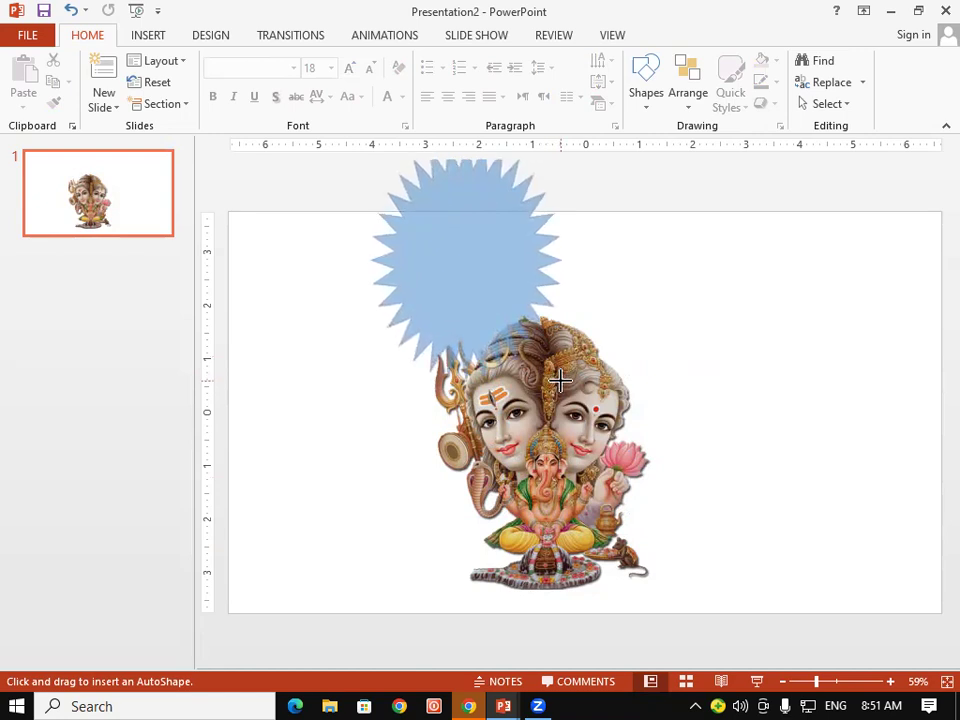
pyautogui.moveTo(552, 371)
pyautogui.mouseDown()
pyautogui.moveTo(588, 437)
pyautogui.moveTo(533, 320)
pyautogui.moveTo(606, 432)
pyautogui.mouseUp()
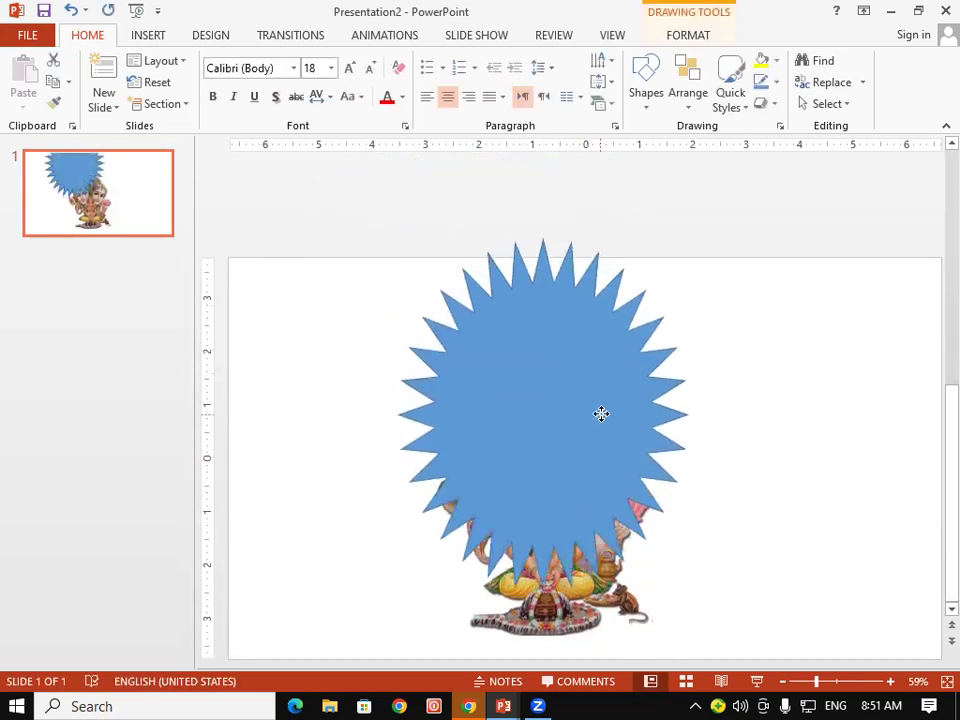
pyautogui.moveTo(537, 320); pyautogui.dragTo(608, 414)
pyautogui.moveTo(543, 242); pyautogui.dragTo(547, 369)
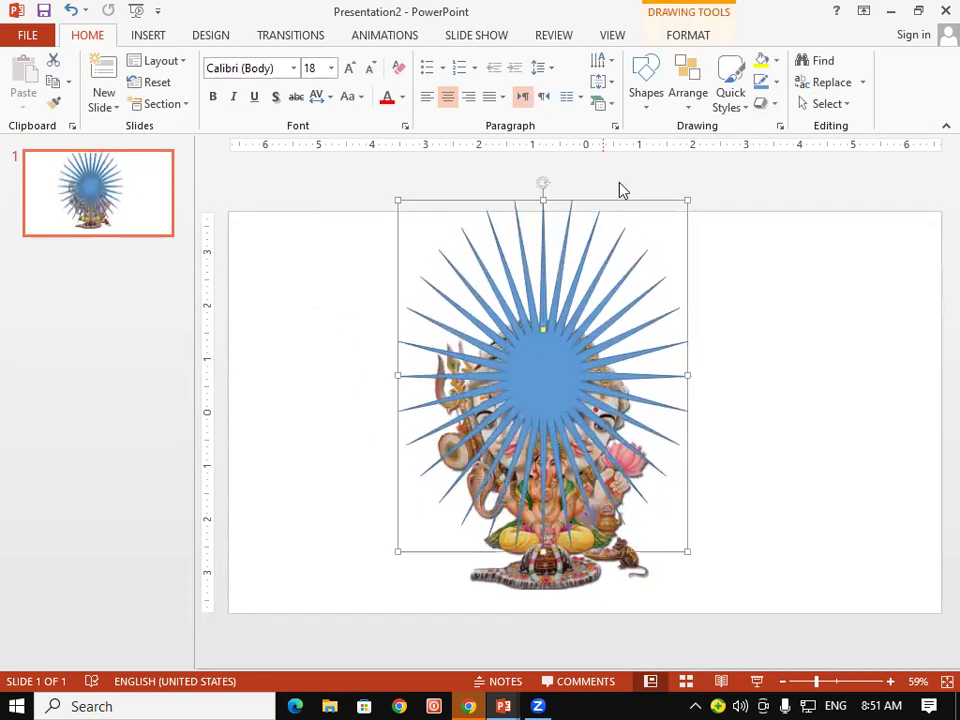
# - Fill the starburst with red, remove its outline, and send it behind the picture
pyautogui.click(775, 61)
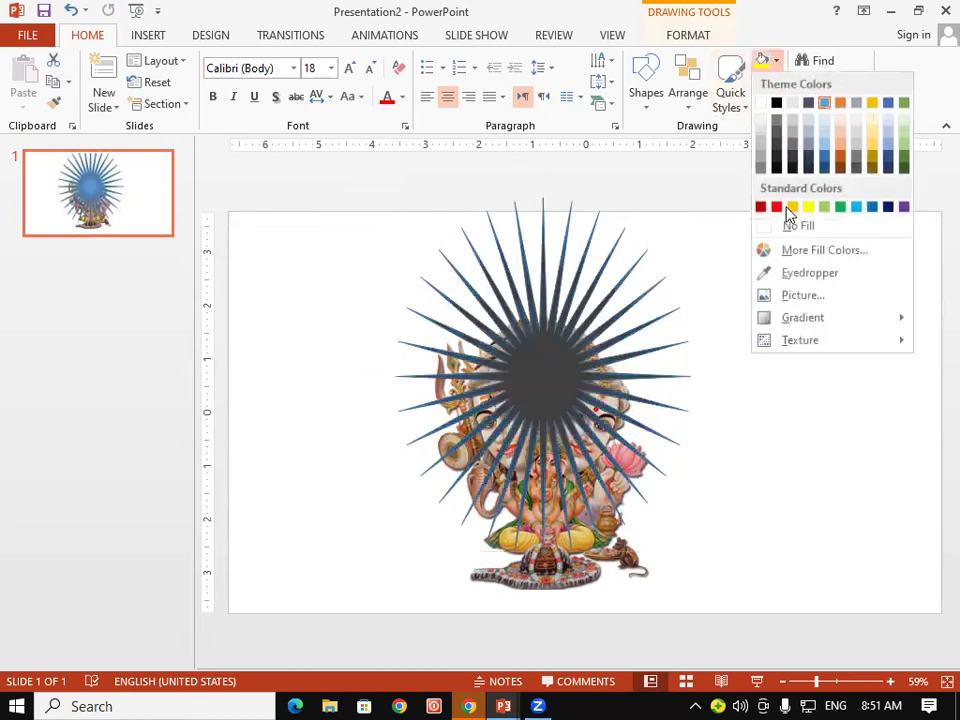
pyautogui.click(776, 207)
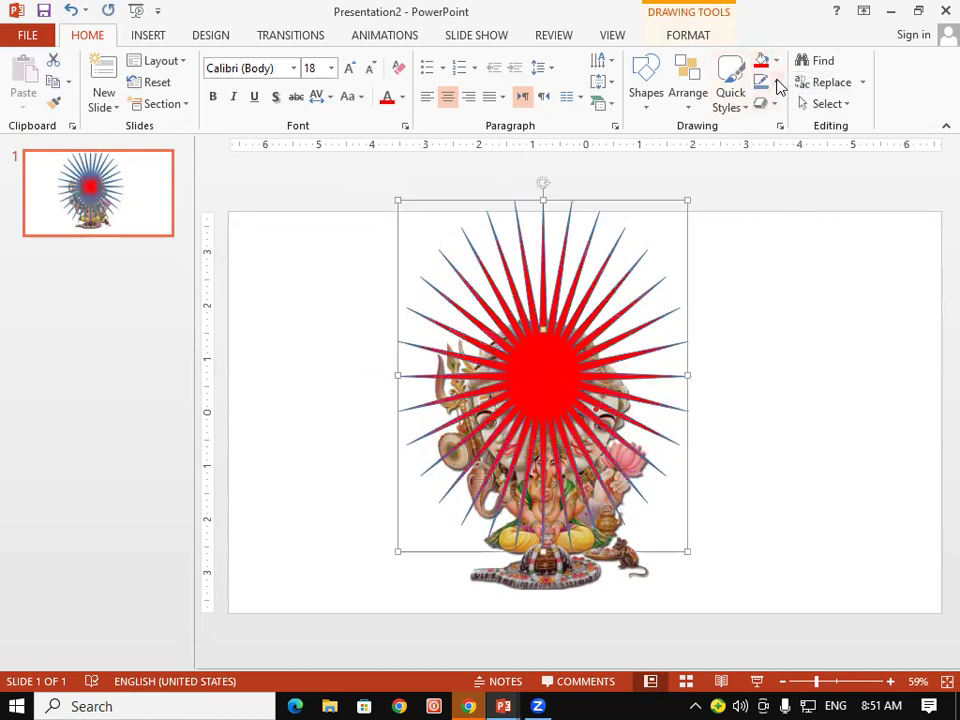
pyautogui.click(777, 82)
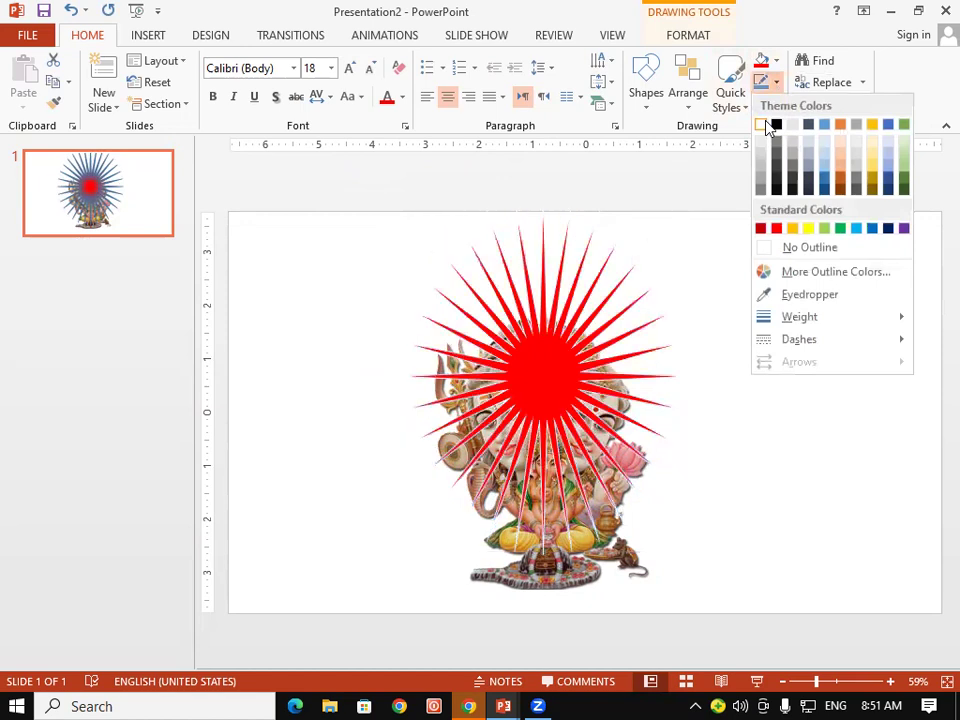
pyautogui.click(770, 247)
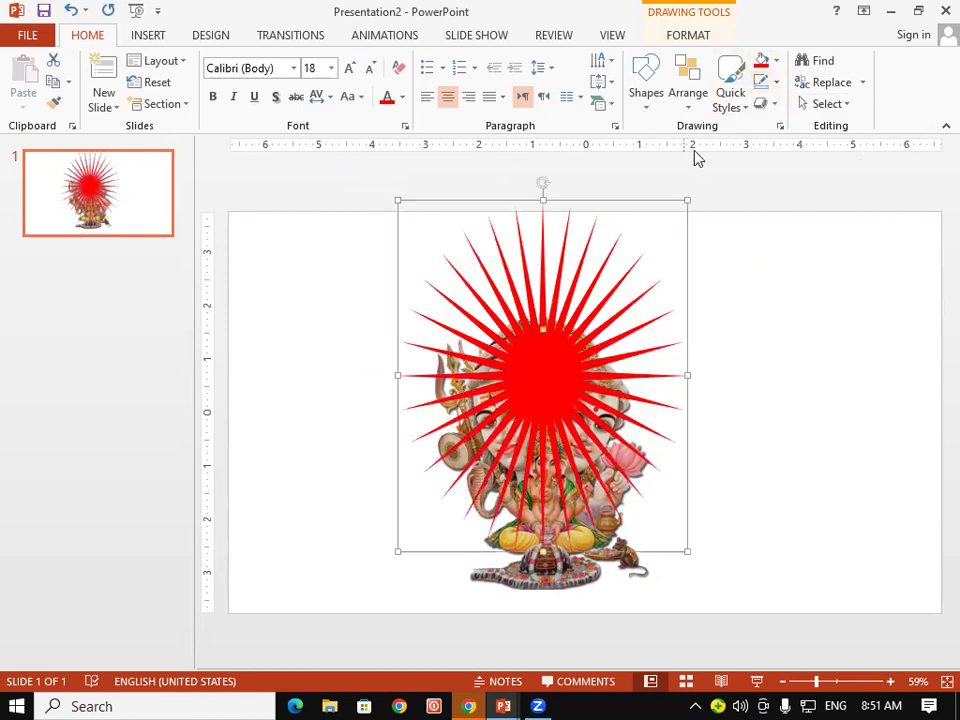
pyautogui.click(687, 95)
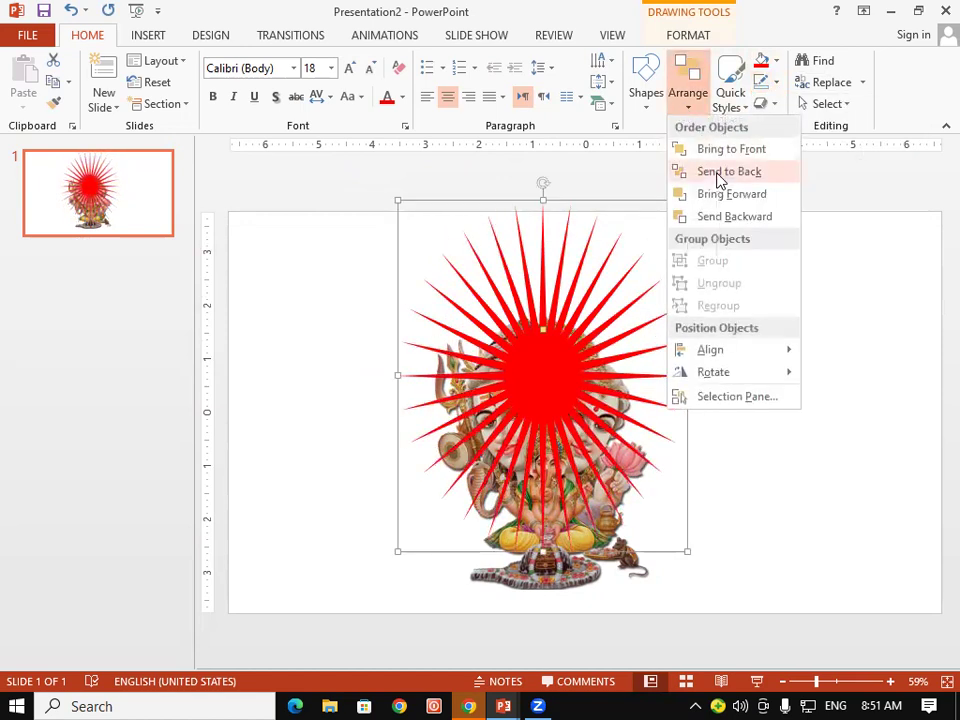
pyautogui.click(717, 175)
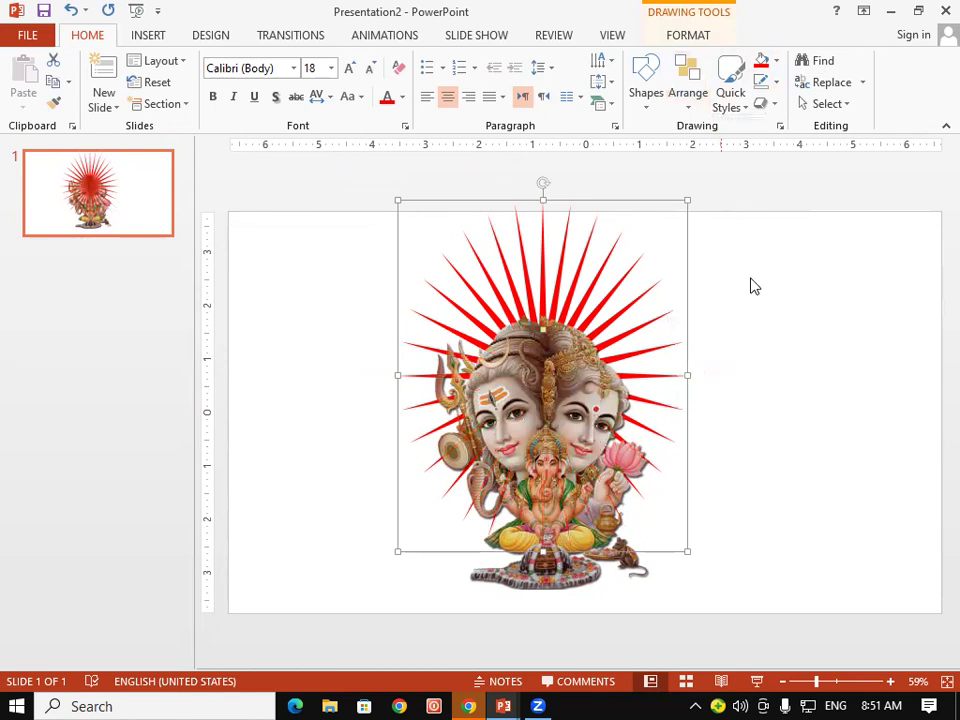
pyautogui.click(398, 35)
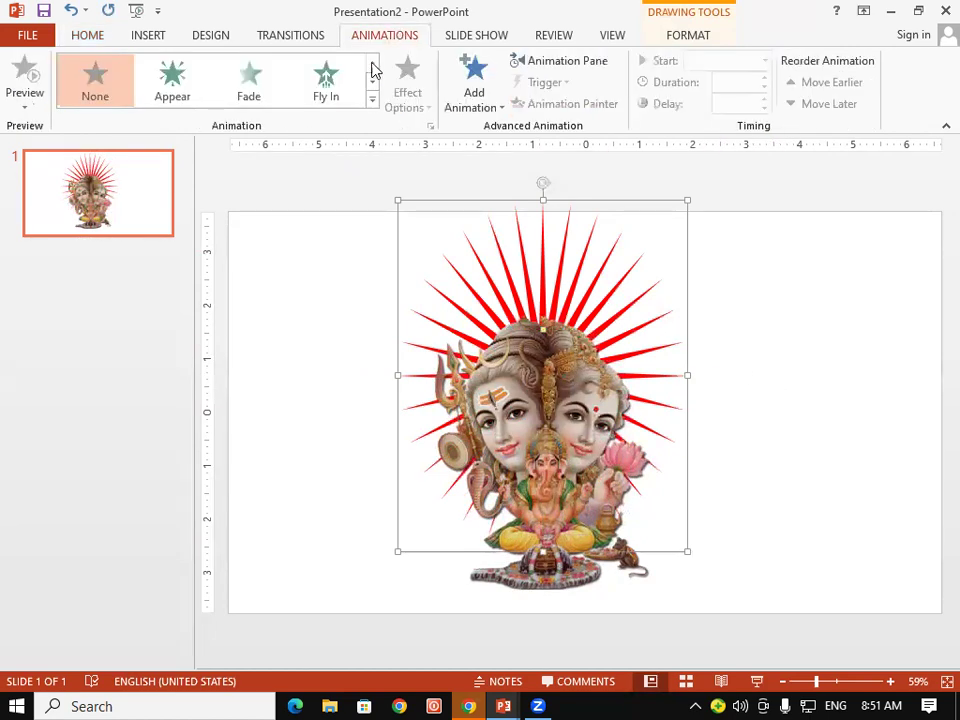
# - Apply the Spin emphasis effect to the red starburst and slightly adjust its size and position
pyautogui.click(373, 103)
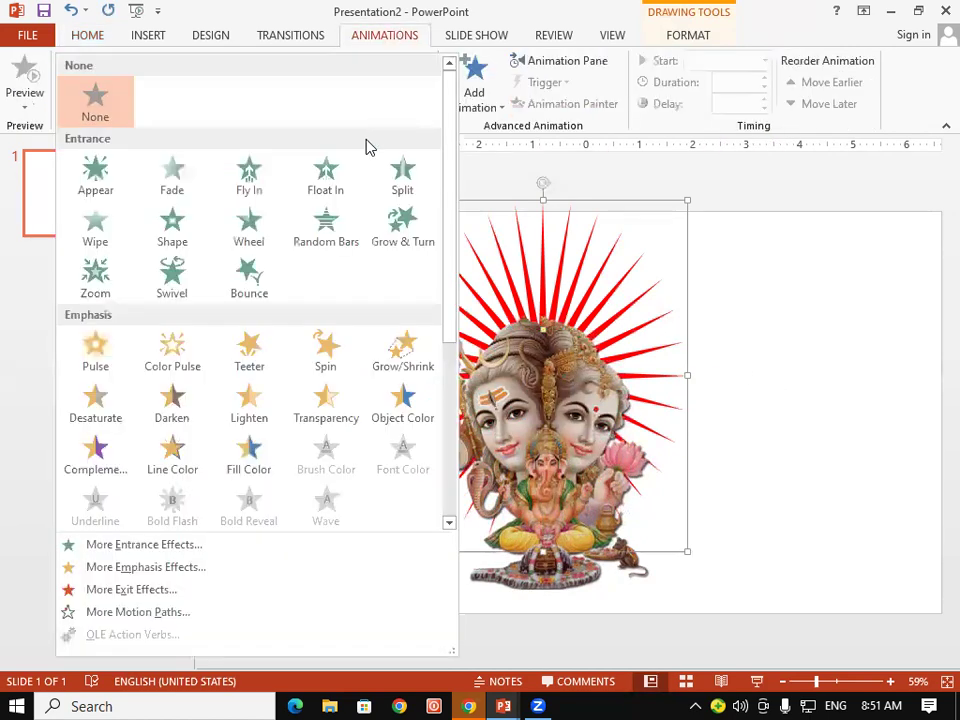
pyautogui.click(326, 365)
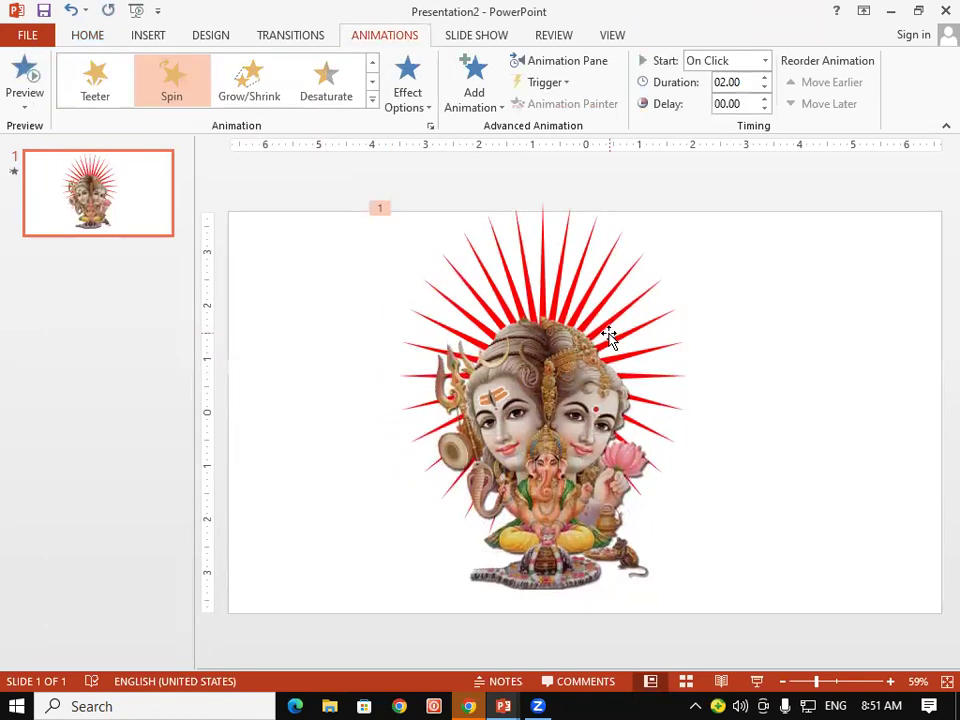
pyautogui.click(544, 224)
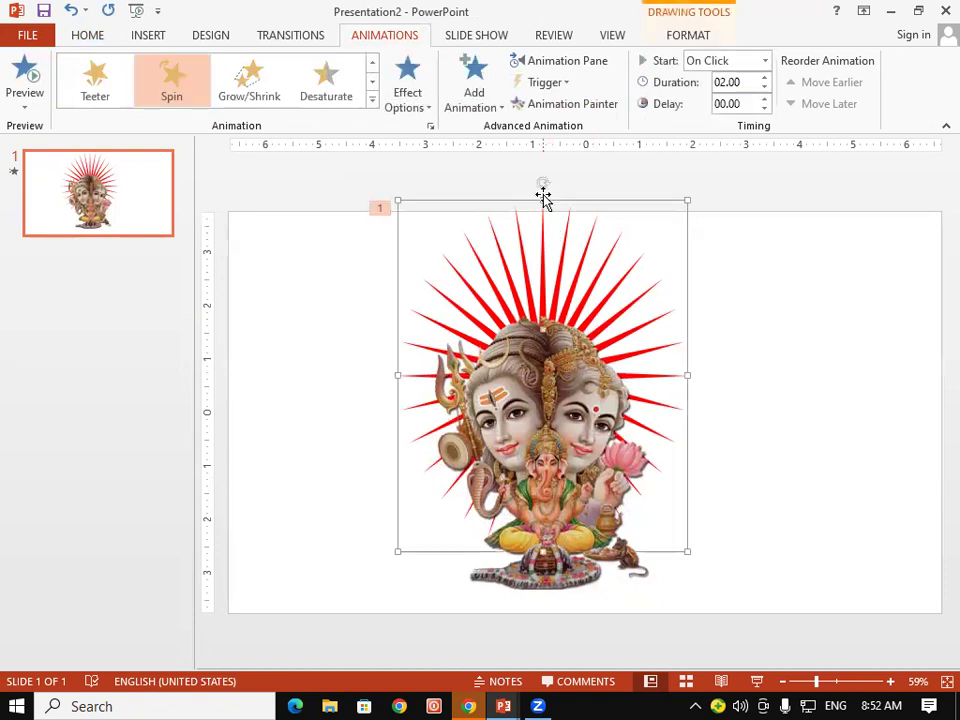
pyautogui.moveTo(542, 201); pyautogui.dragTo(542, 227)
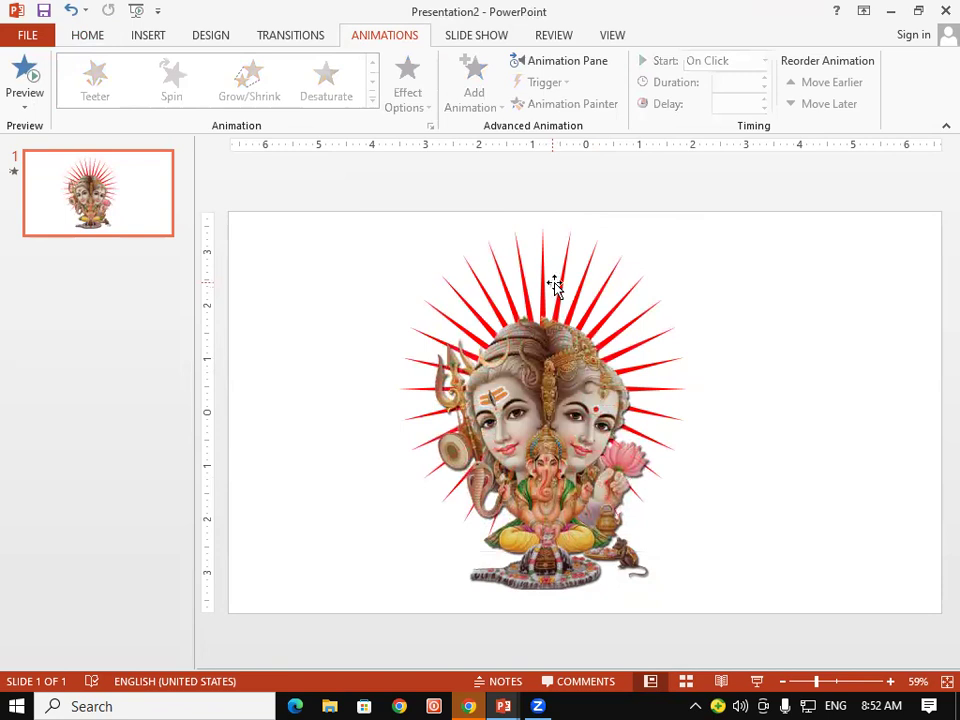
pyautogui.moveTo(558, 276); pyautogui.dragTo(558, 270)
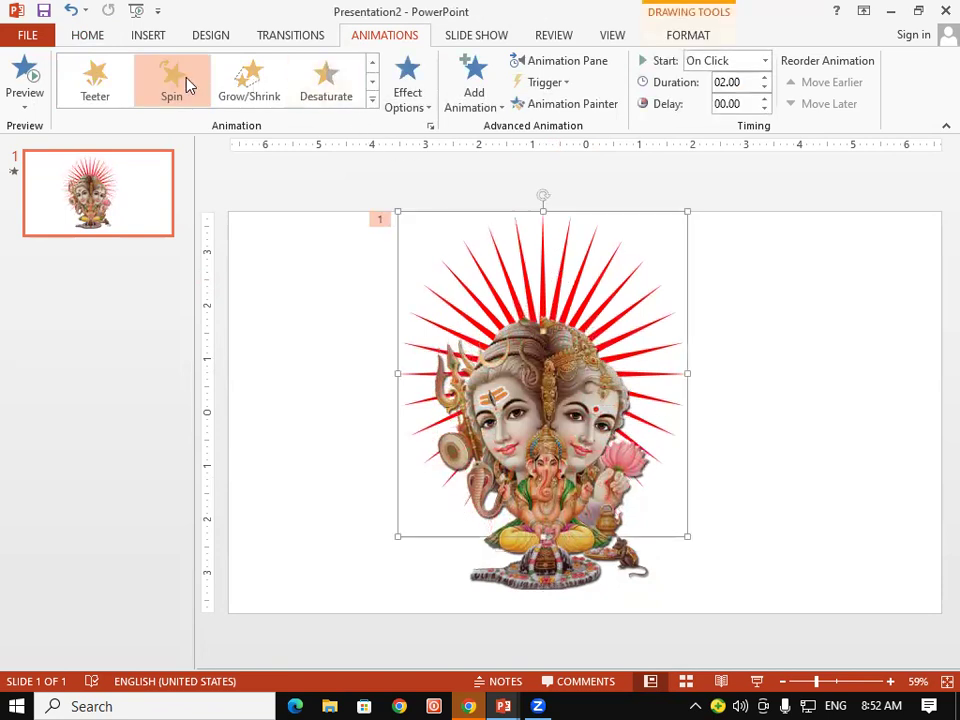
pyautogui.click(171, 88)
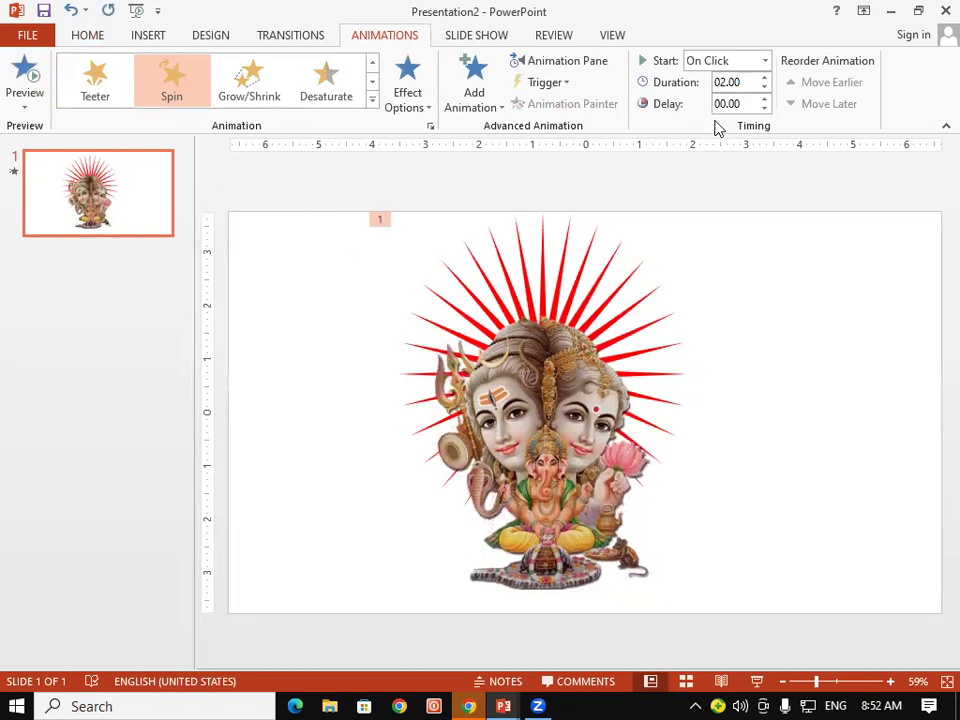
# - Set the Spin duration to 20.00 and Start to With Previous, then preview it in a slide show
pyautogui.click(753, 81)
pyautogui.click(753, 222)
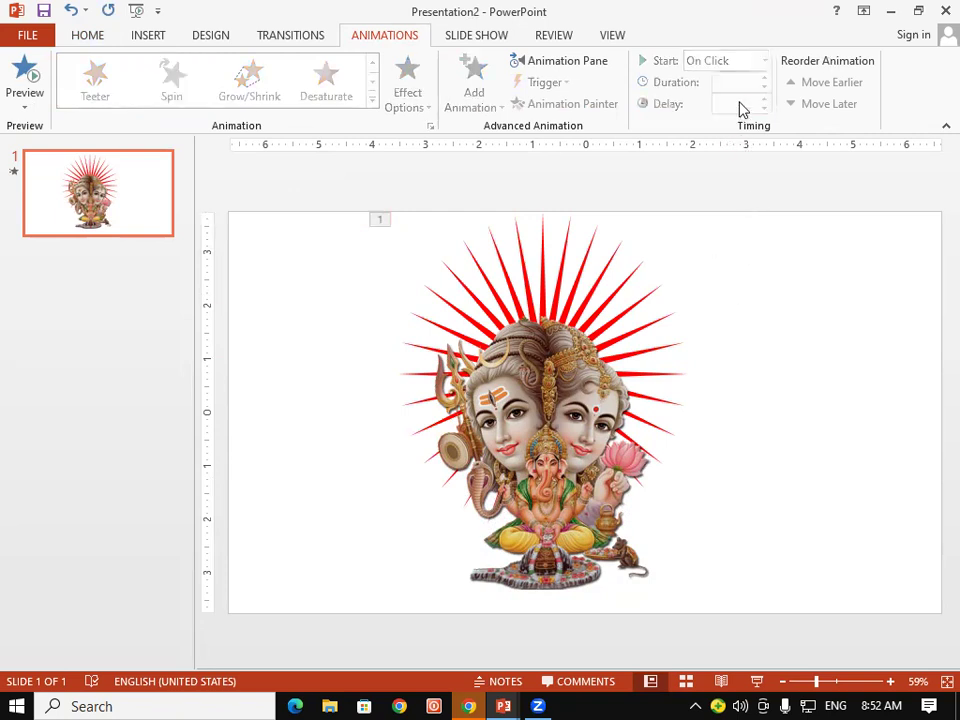
pyautogui.click(561, 241)
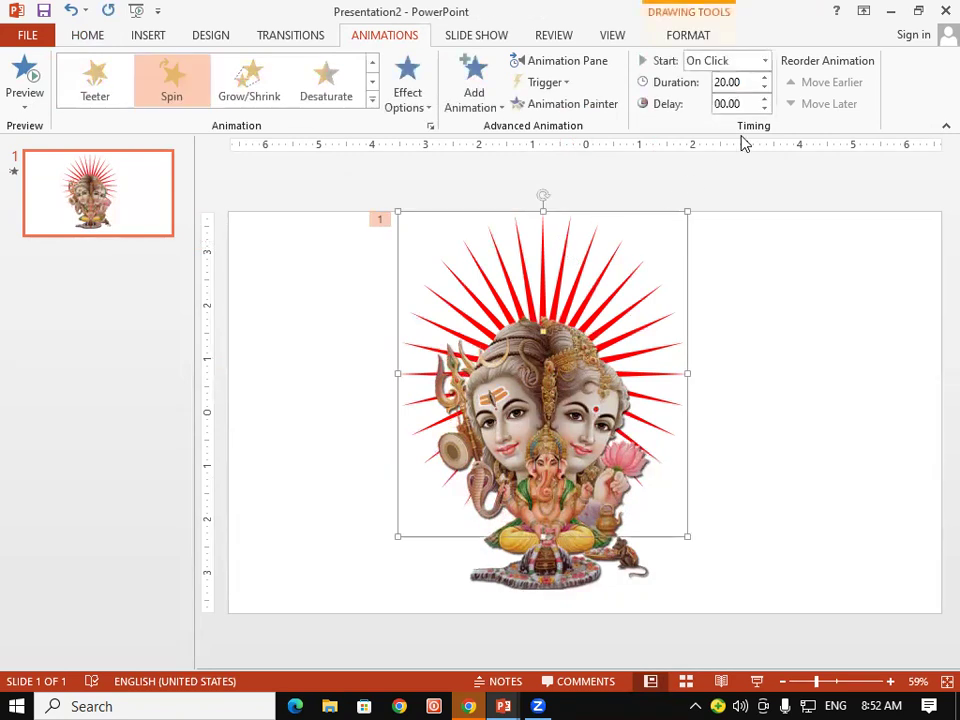
pyautogui.click(768, 62)
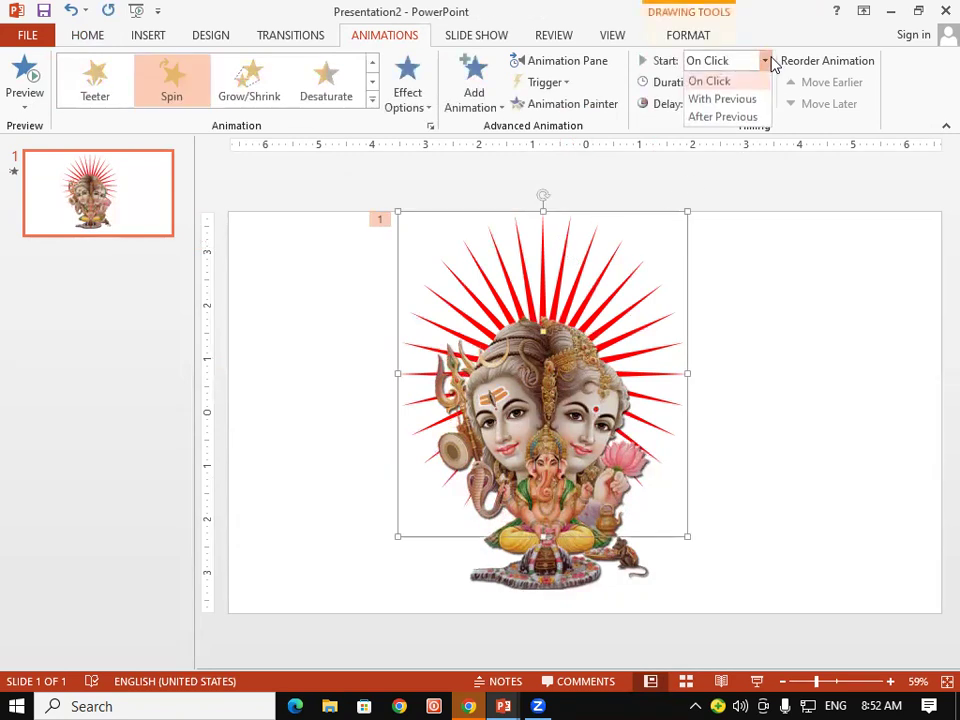
pyautogui.click(724, 96)
pyautogui.click(772, 256)
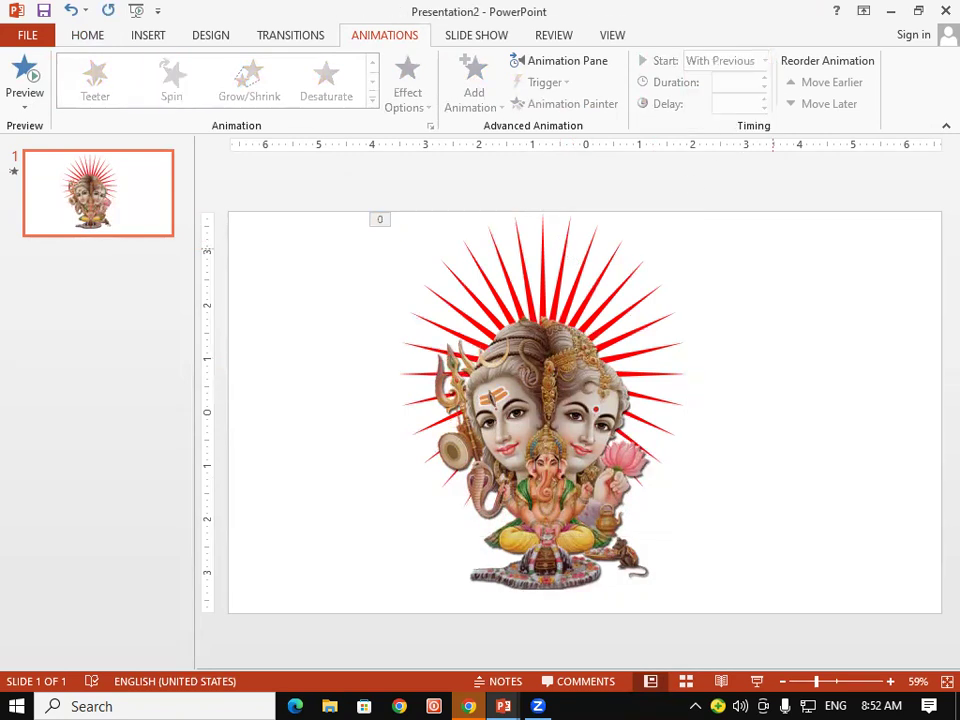
pyautogui.press('F5')
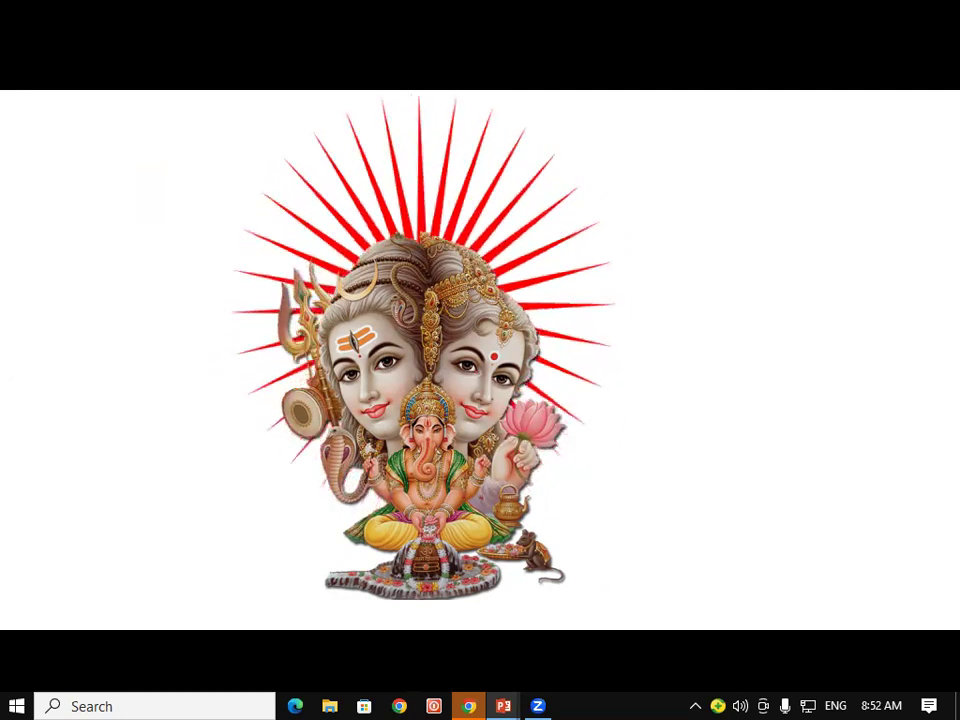
pyautogui.press('Escape')
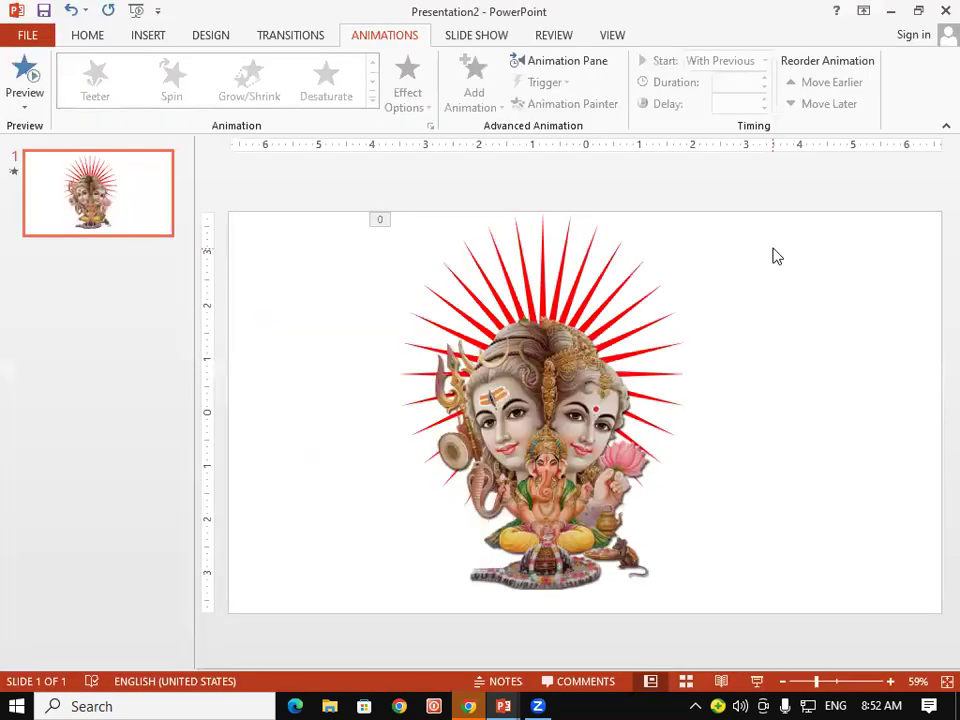
# - Delete the red starburst and move the deity picture slightly up
pyautogui.click(618, 285)
pyautogui.press('Delete')
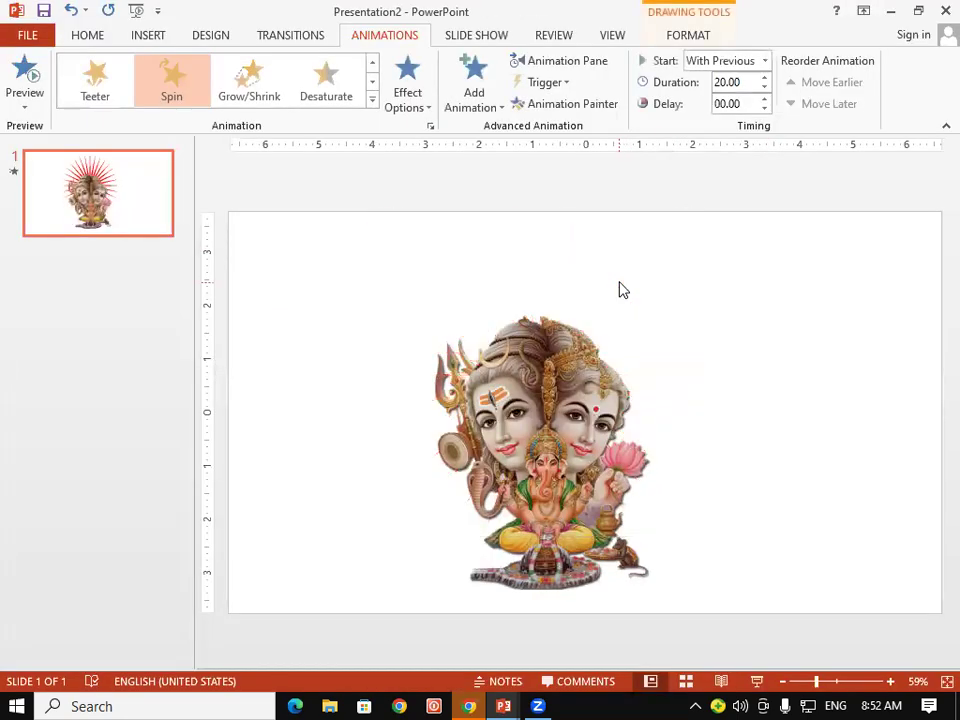
pyautogui.moveTo(586, 444)
pyautogui.mouseDown()
pyautogui.moveTo(590, 404)
pyautogui.moveTo(586, 468)
pyautogui.mouseUp()
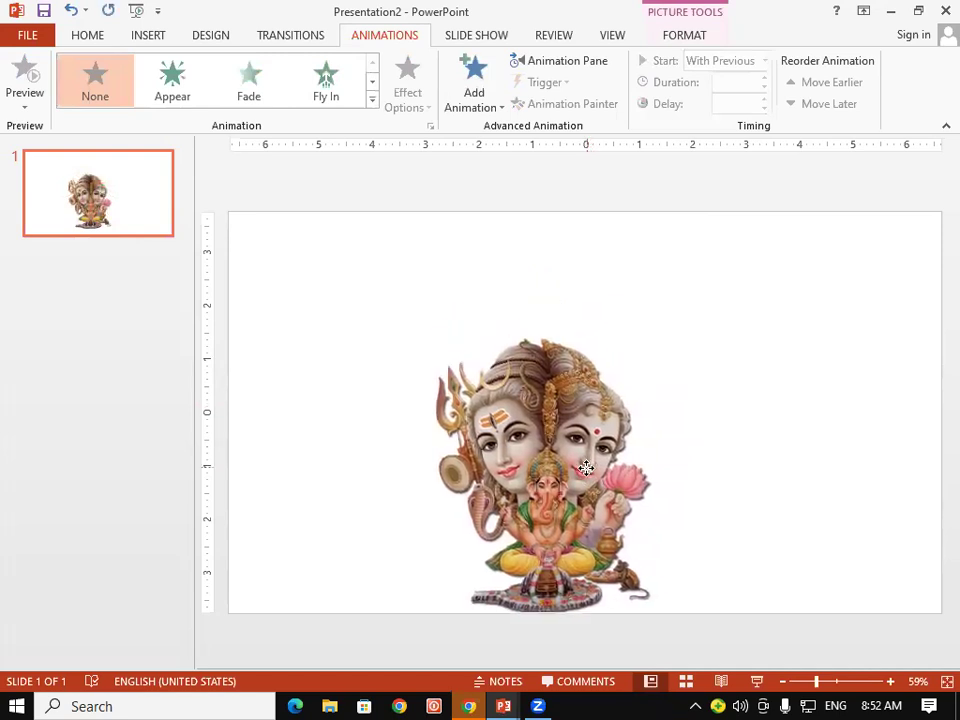
pyautogui.click(521, 298)
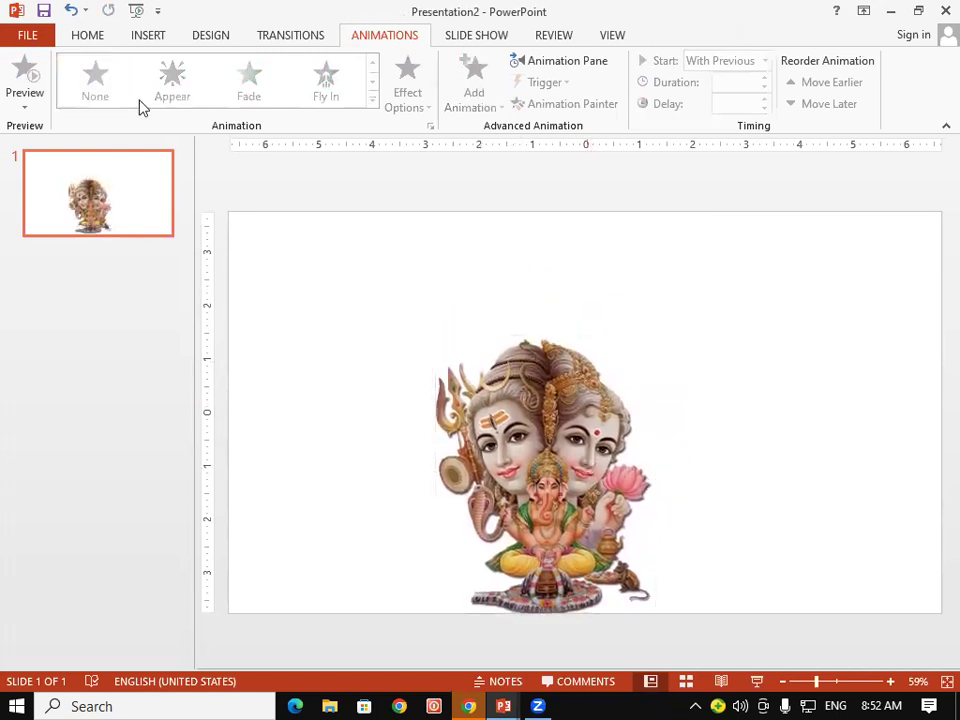
# - Draw a large star over the picture, stretch it taller, and thin its spikes into long rays
pyautogui.click(86, 40)
pyautogui.click(650, 100)
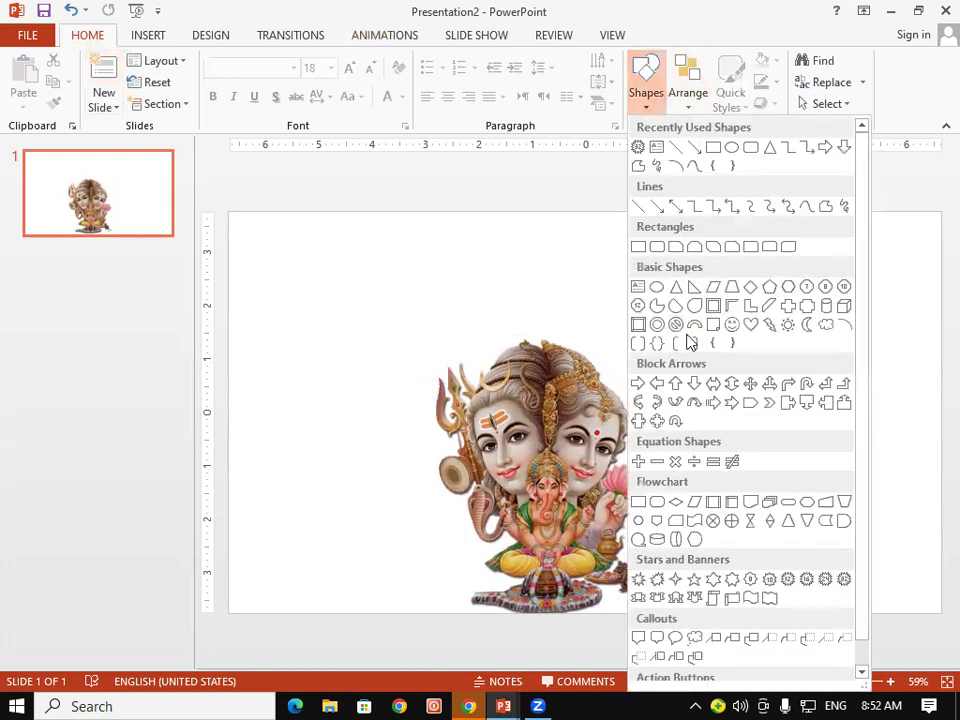
pyautogui.click(637, 147)
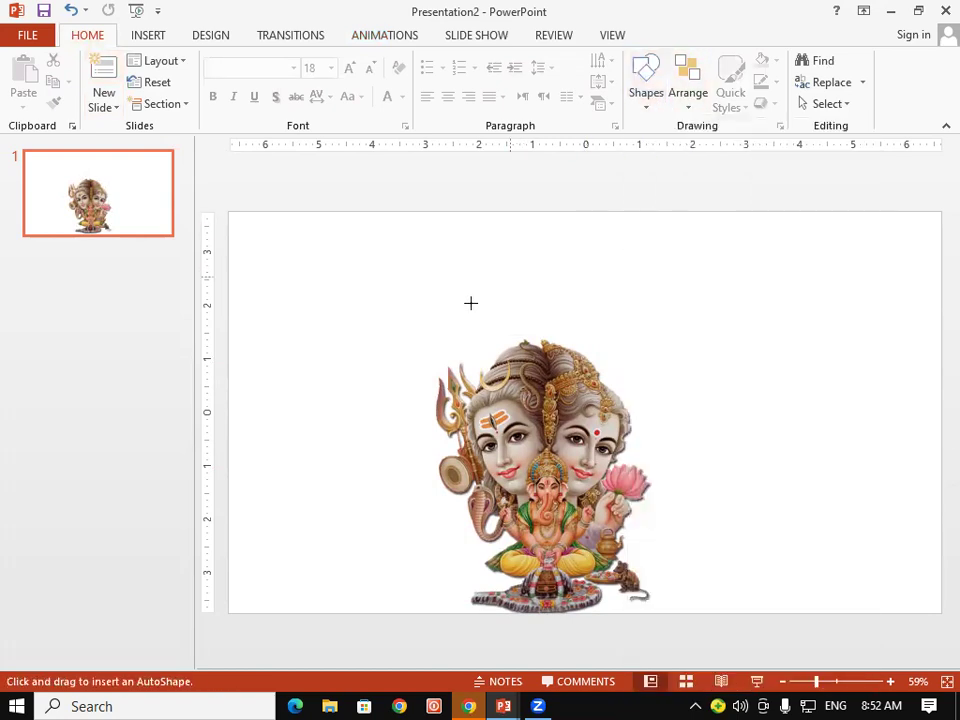
pyautogui.moveTo(386, 296); pyautogui.dragTo(640, 549)
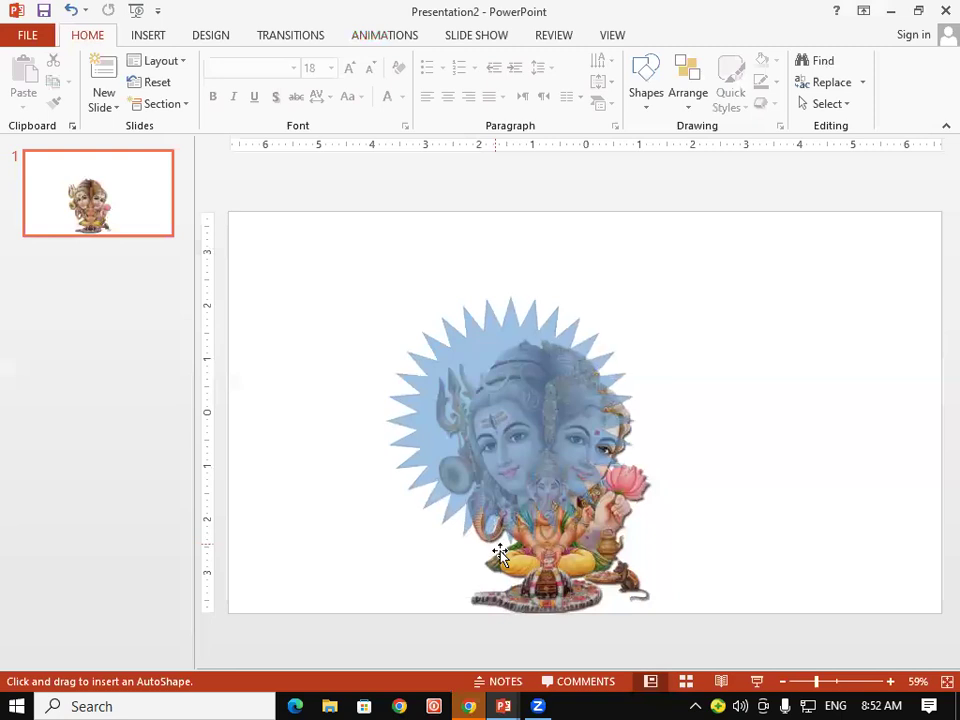
pyautogui.moveTo(524, 402); pyautogui.dragTo(555, 351)
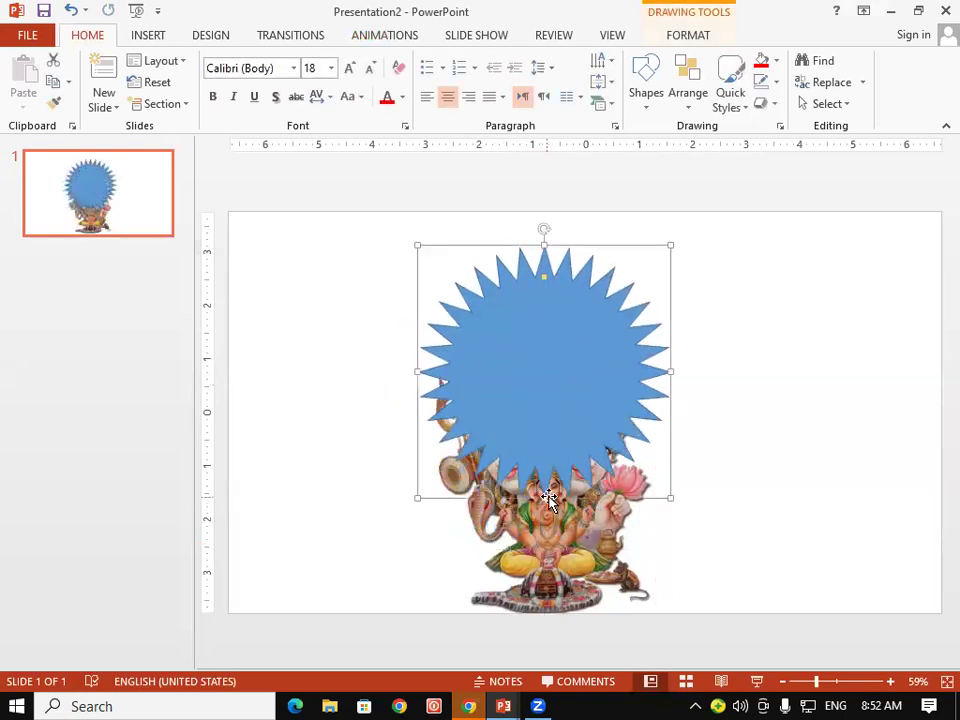
pyautogui.moveTo(543, 496); pyautogui.dragTo(543, 527)
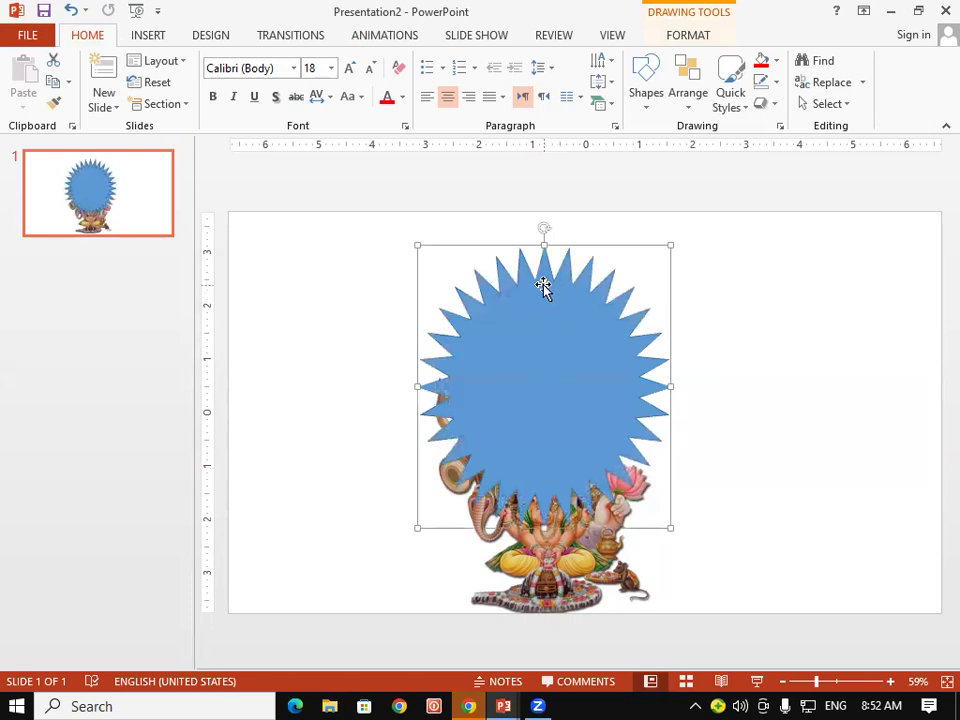
pyautogui.moveTo(544, 284); pyautogui.dragTo(544, 350)
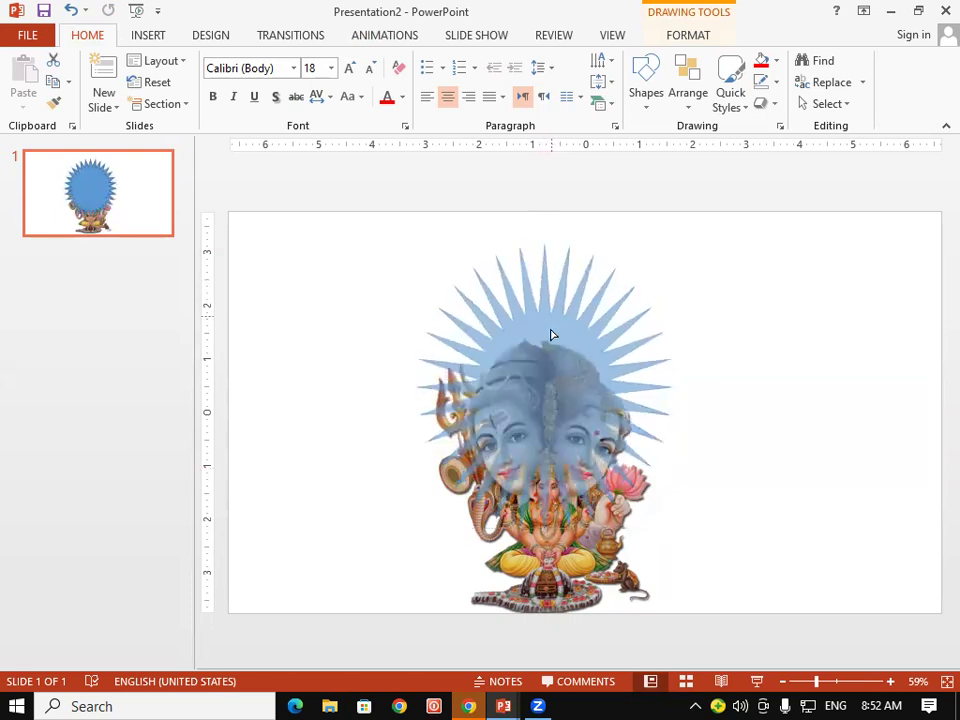
pyautogui.click(543, 535)
pyautogui.click(531, 375)
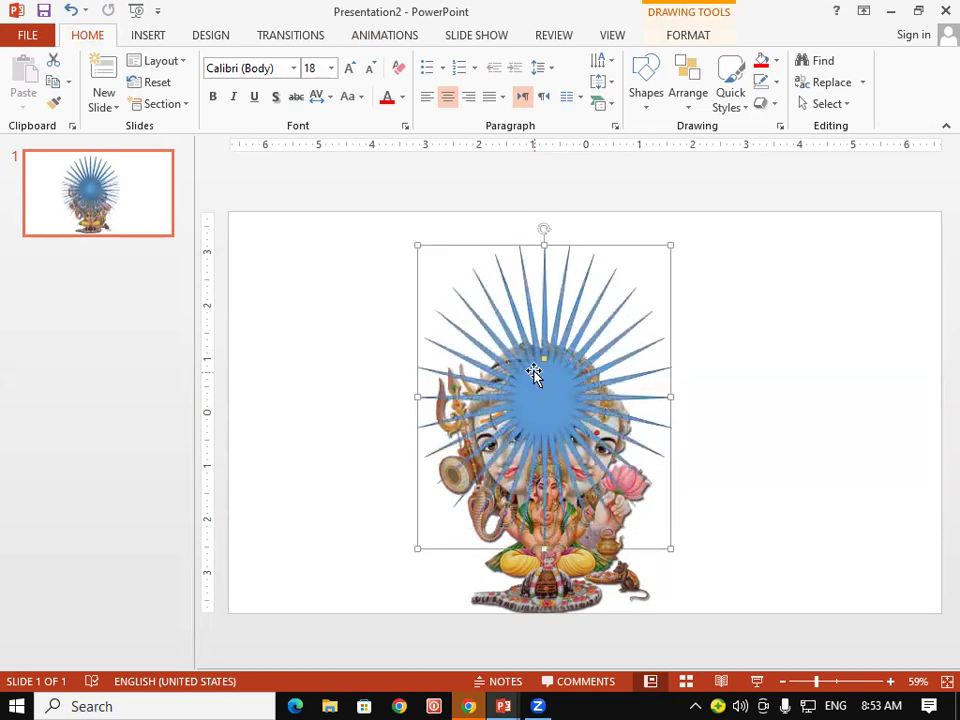
pyautogui.moveTo(540, 378); pyautogui.dragTo(547, 380)
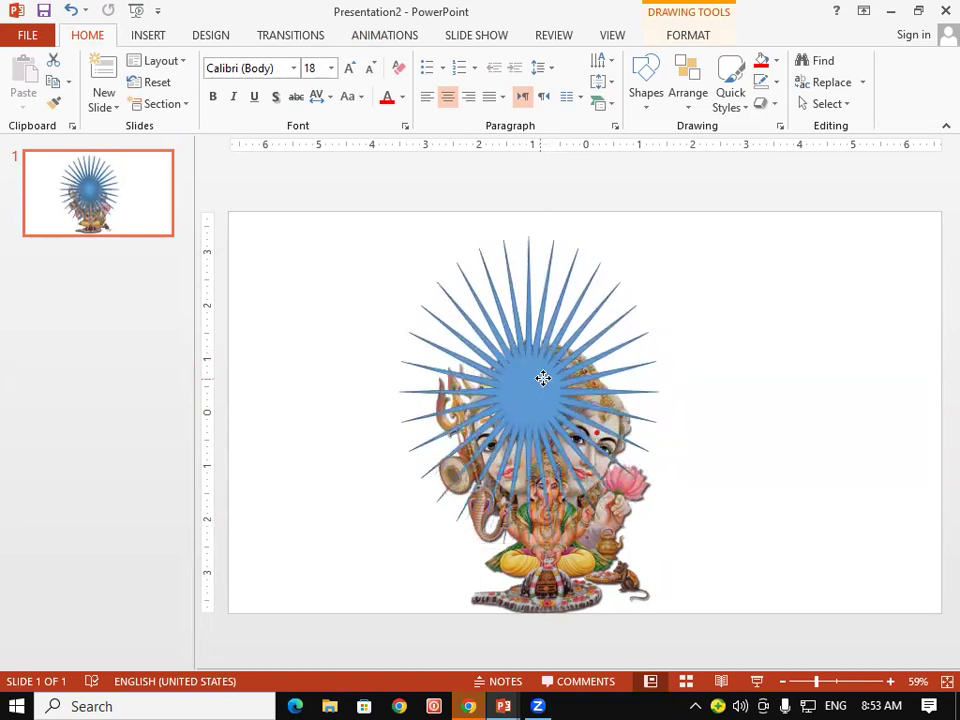
# - Send the new star behind the deity picture, fill it red, and nudge it into place
pyautogui.click(690, 112)
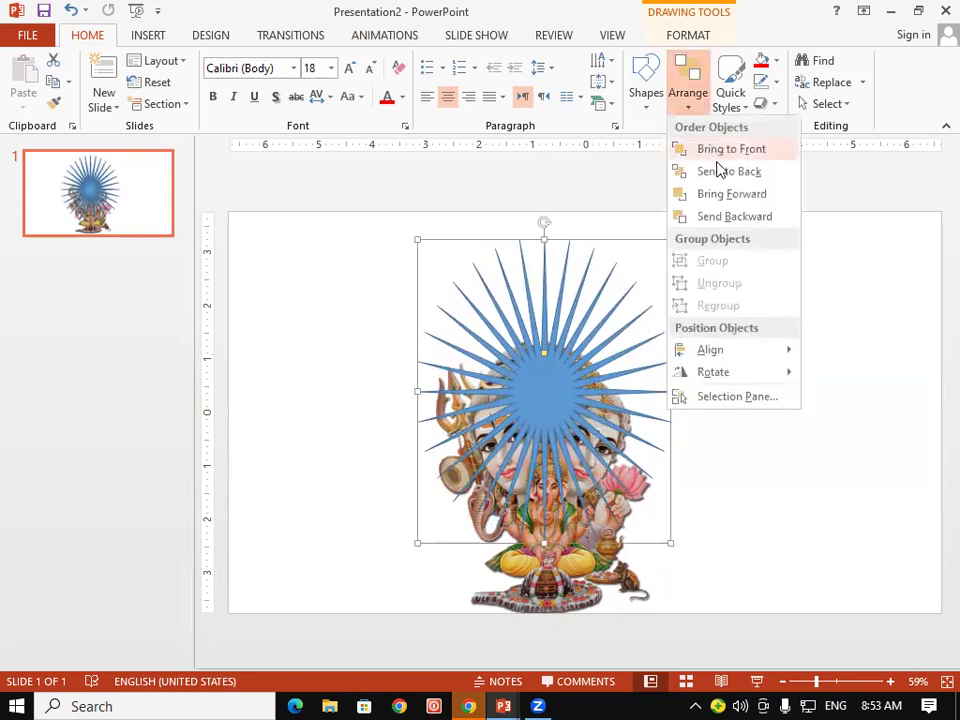
pyautogui.click(724, 181)
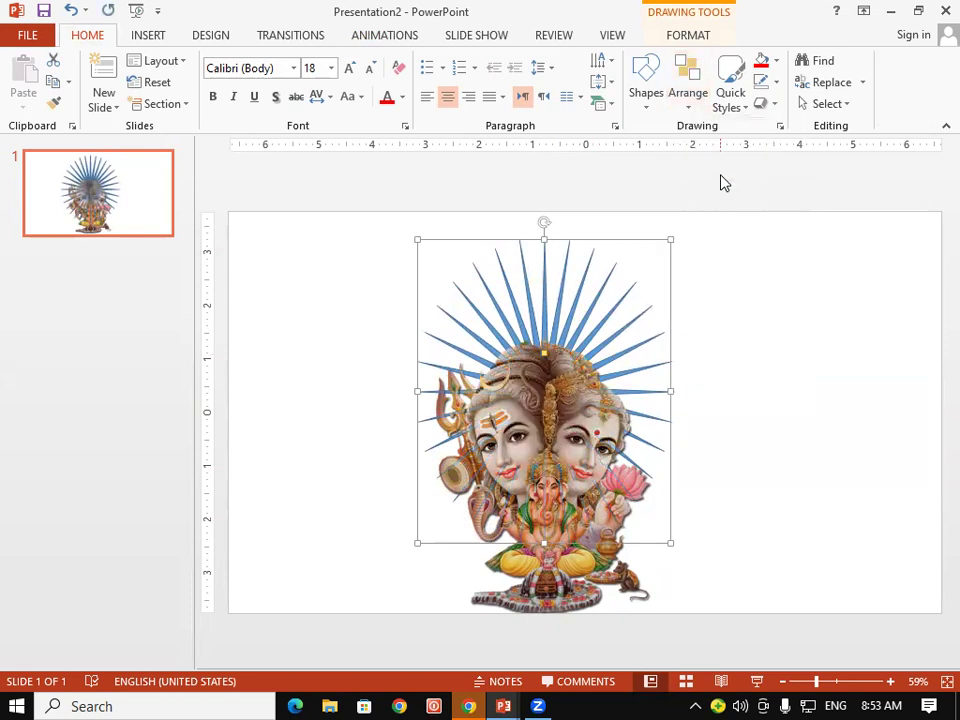
pyautogui.click(565, 313)
pyautogui.click(761, 62)
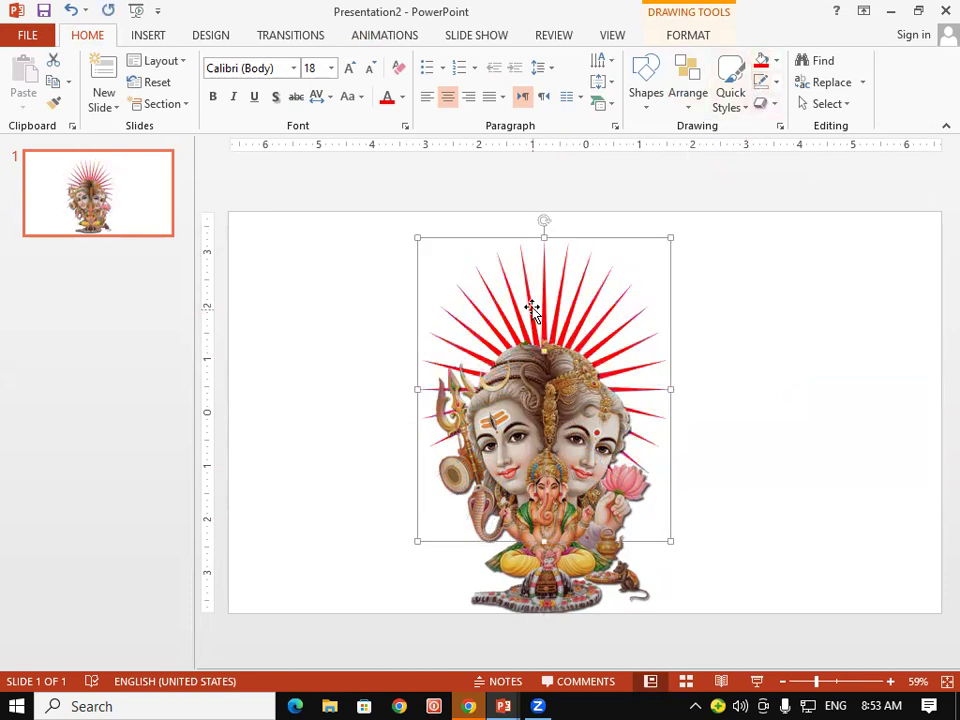
pyautogui.moveTo(545, 304); pyautogui.dragTo(552, 300)
pyautogui.hotkey('ctrl', 'Left')
pyautogui.hotkey('ctrl', 'Left')
pyautogui.hotkey('ctrl', 'Left')
pyautogui.hotkey('ctrl', 'Left')
pyautogui.hotkey('ctrl', 'Left')
pyautogui.hotkey('ctrl', 'Left')
pyautogui.hotkey('ctrl', 'Left')
pyautogui.hotkey('ctrl', 'Left')
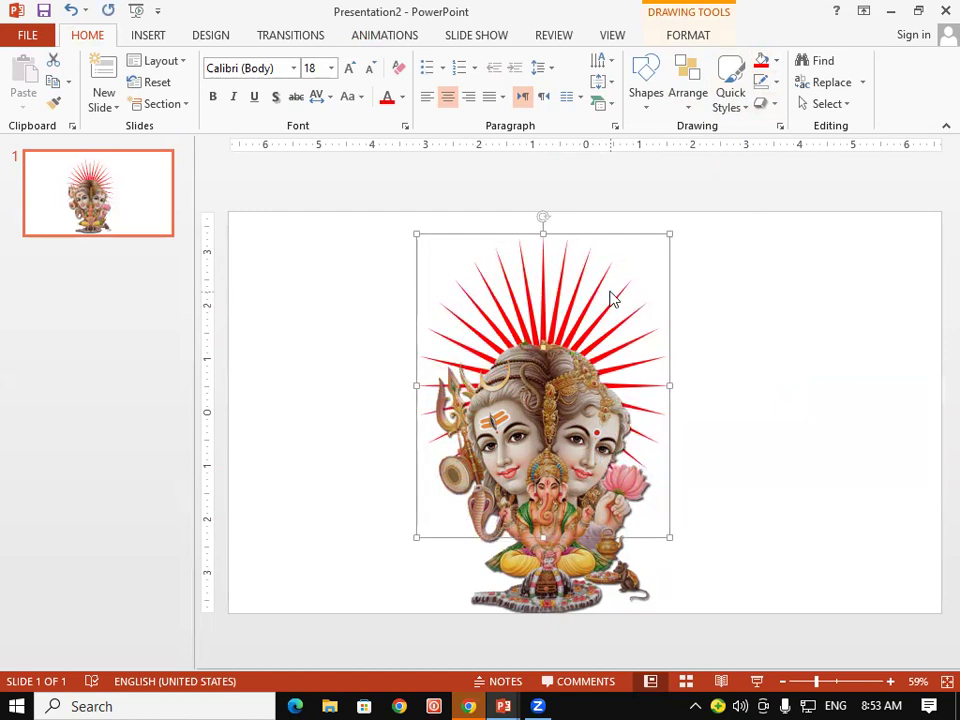
# - Apply Spin to the red starburst, widen it slightly, and recentre the picture over it
pyautogui.click(399, 38)
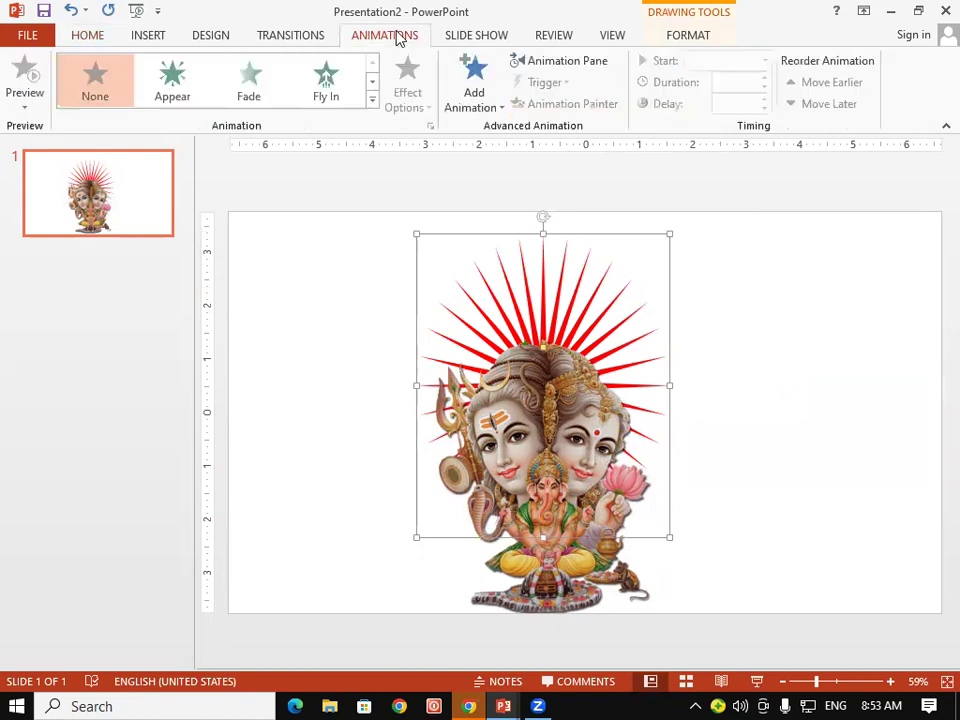
pyautogui.click(372, 101)
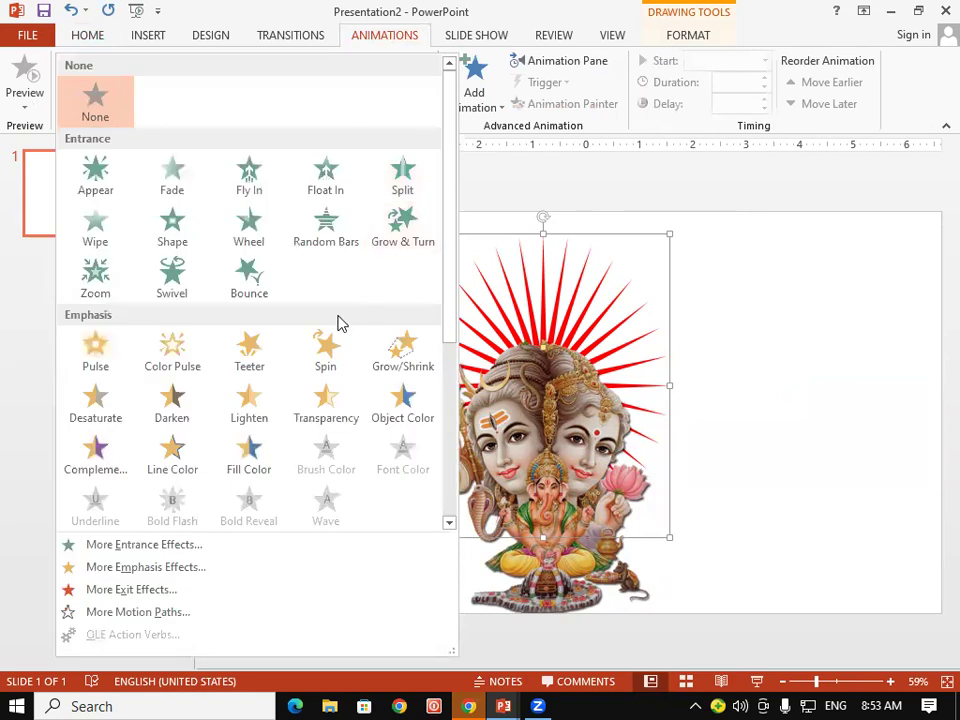
pyautogui.click(320, 360)
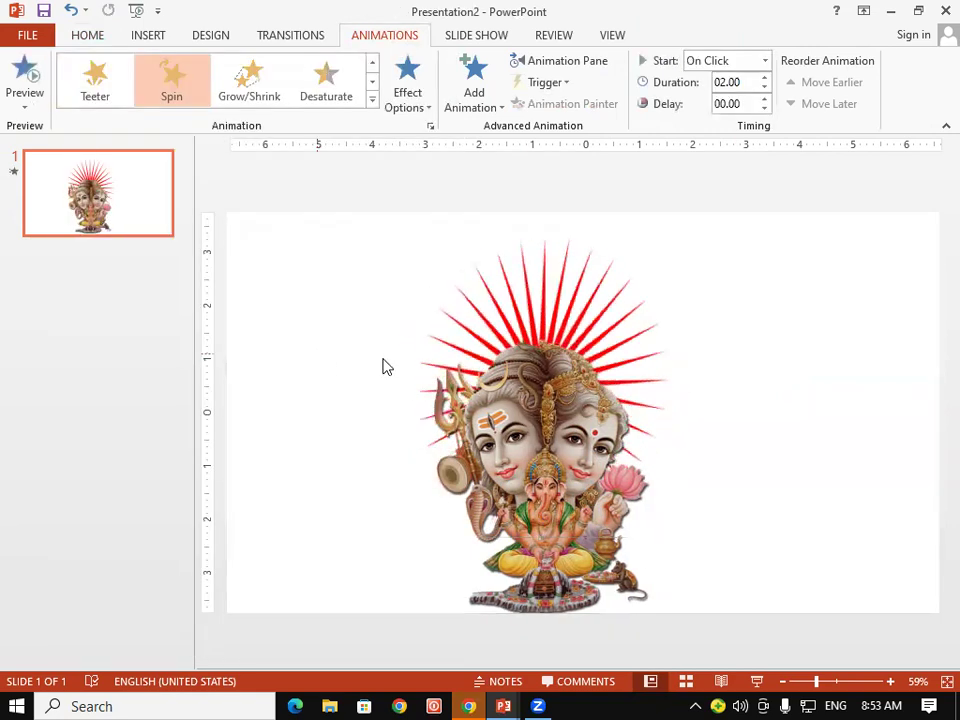
pyautogui.click(645, 390)
pyautogui.click(662, 378)
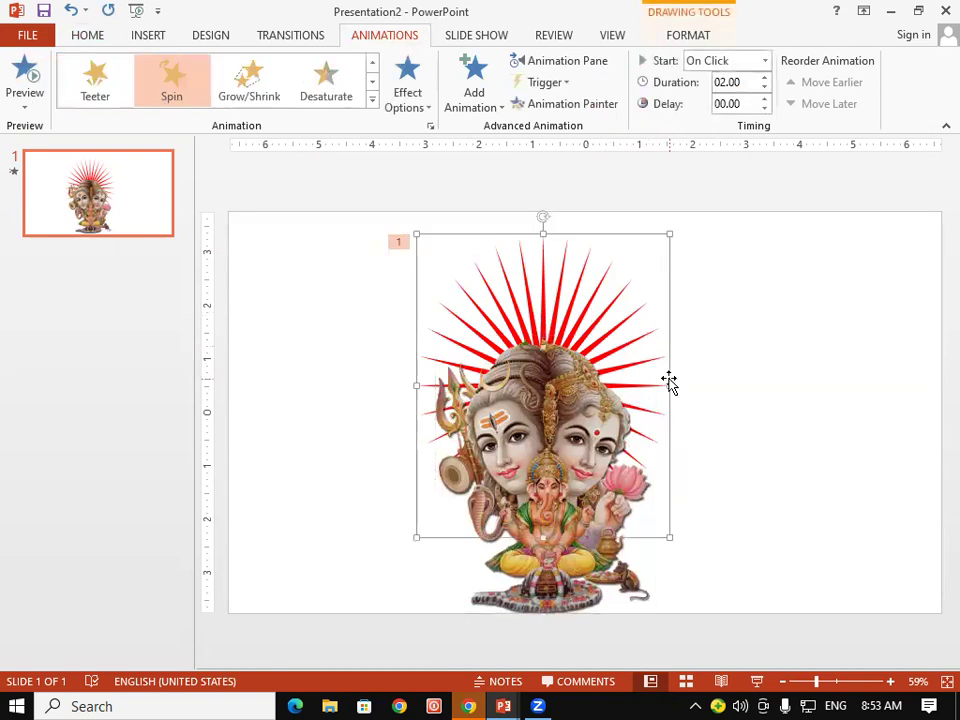
pyautogui.moveTo(670, 385); pyautogui.dragTo(683, 386)
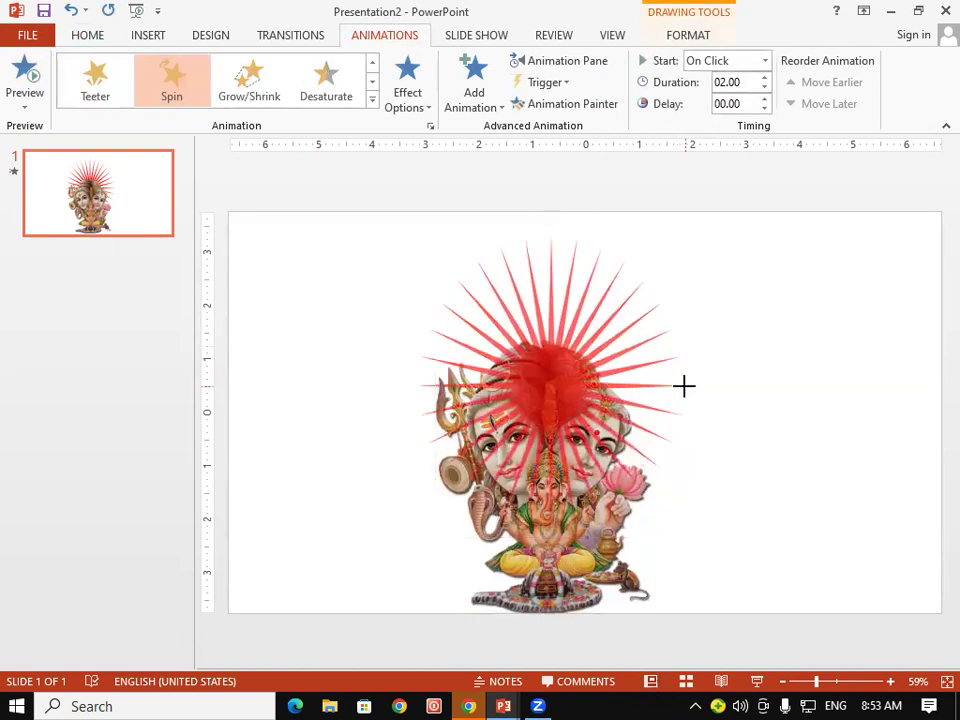
pyautogui.click(589, 336)
pyautogui.moveTo(558, 475); pyautogui.dragTo(565, 476)
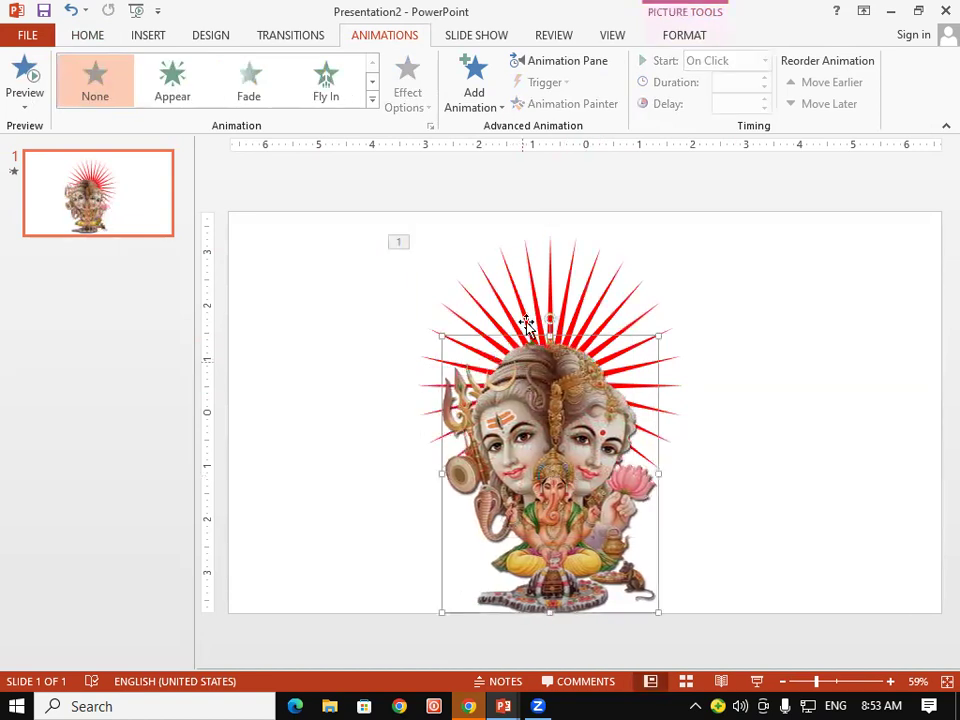
pyautogui.click(579, 287)
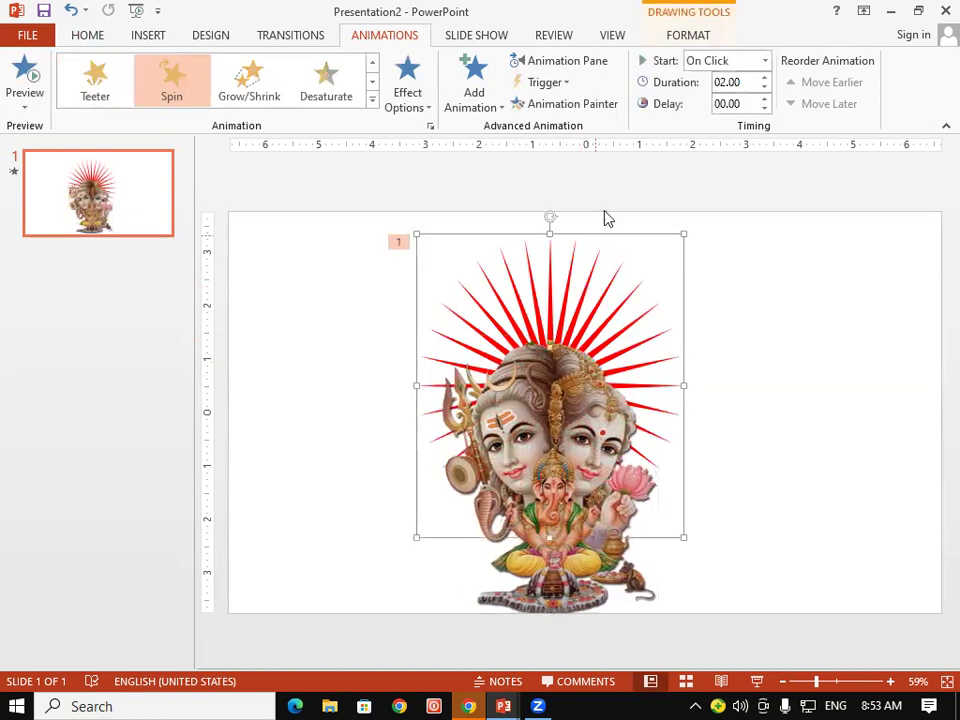
# - Set the Spin to start With Previous with a 1-second duration and preview the slide show
pyautogui.click(180, 84)
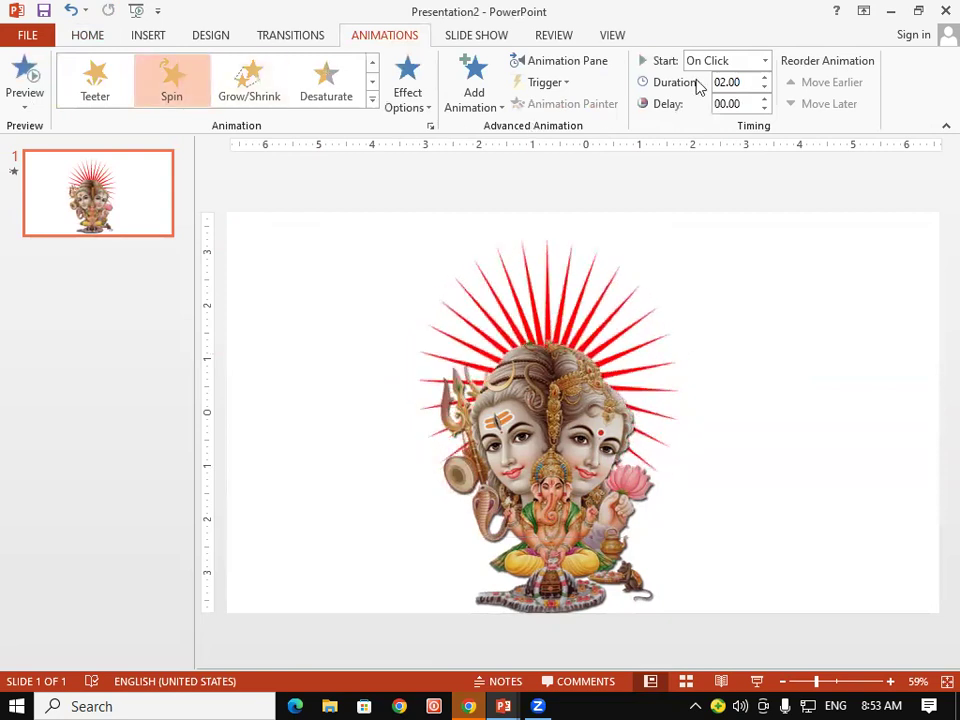
pyautogui.click(765, 61)
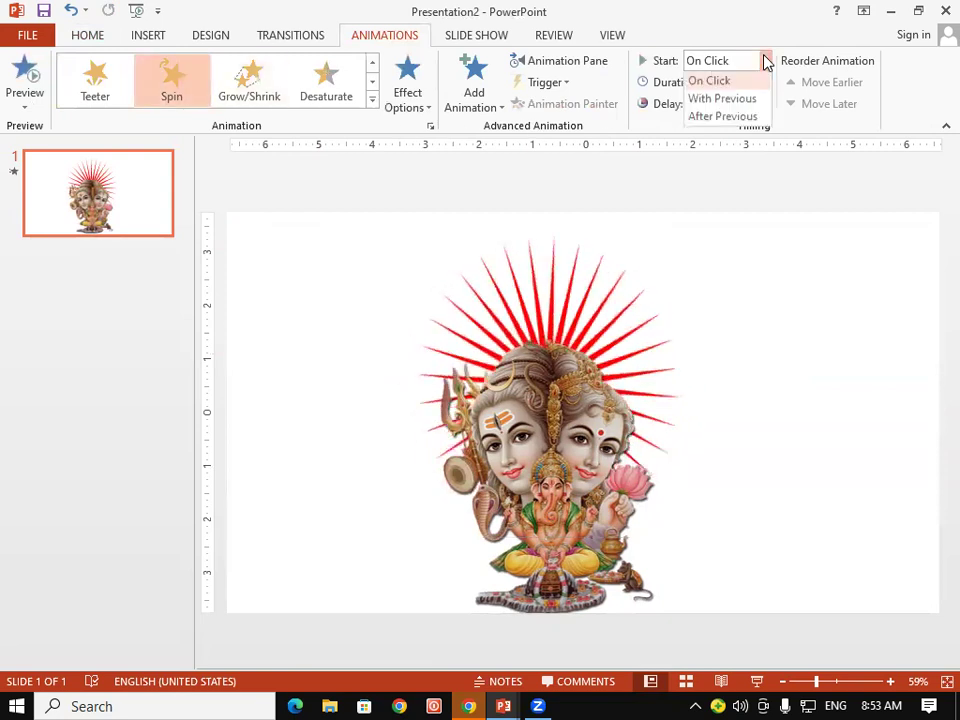
pyautogui.click(739, 101)
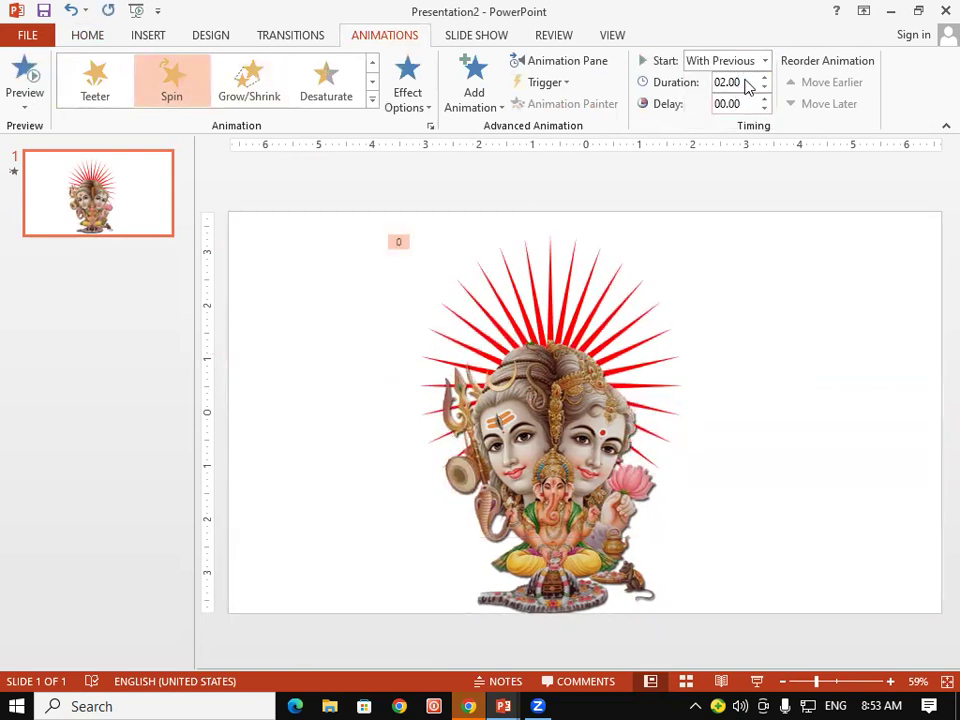
pyautogui.click(746, 81)
pyautogui.press('Return')
pyautogui.click(771, 274)
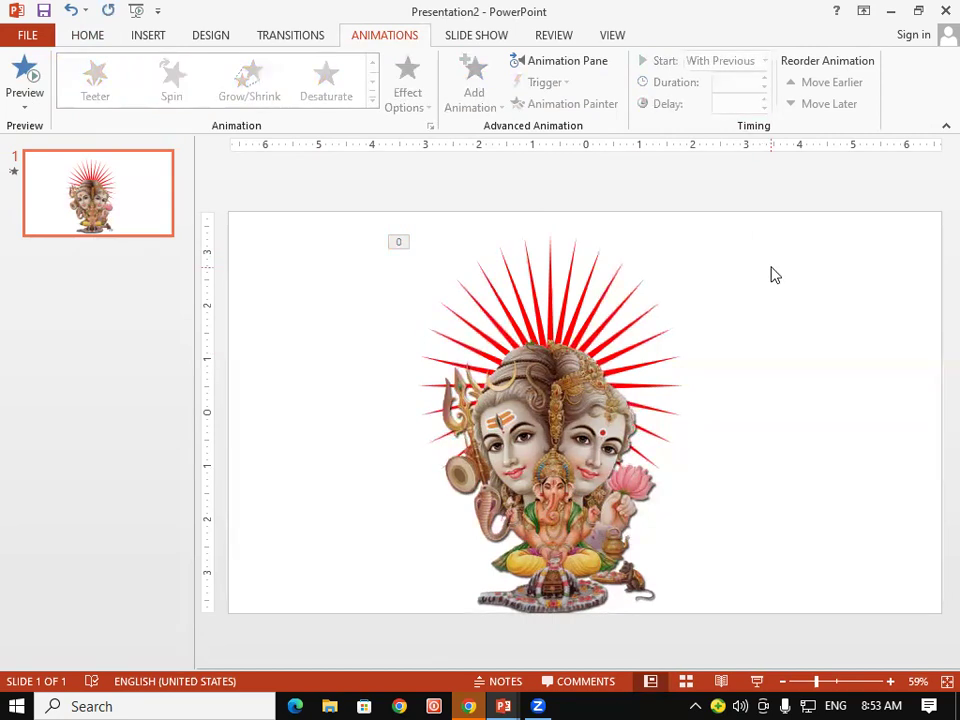
pyautogui.press('F5')
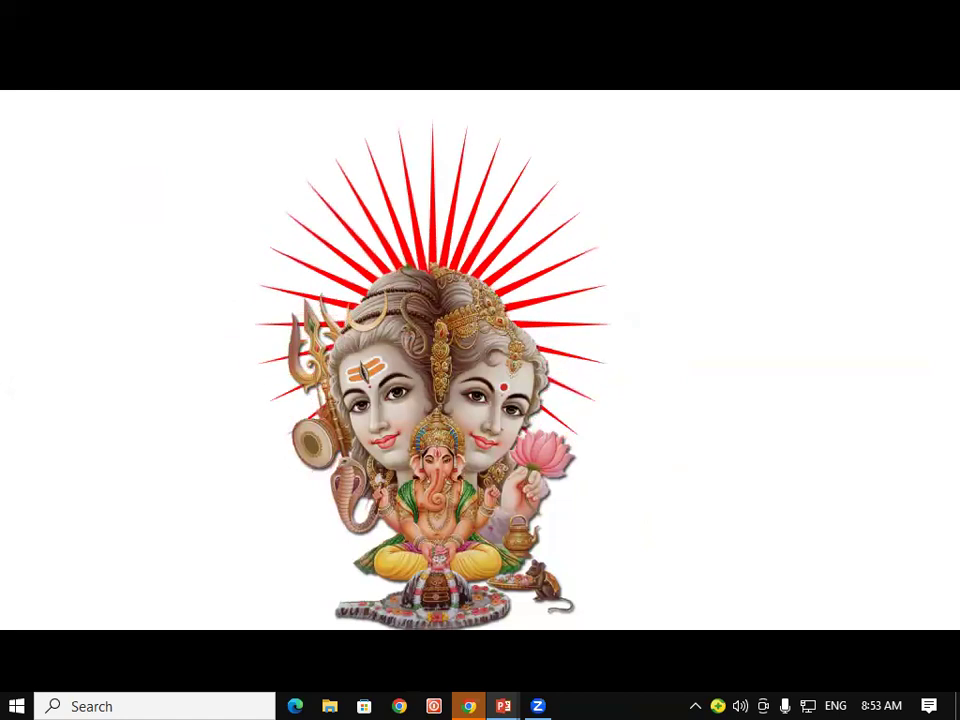
pyautogui.press('Escape')
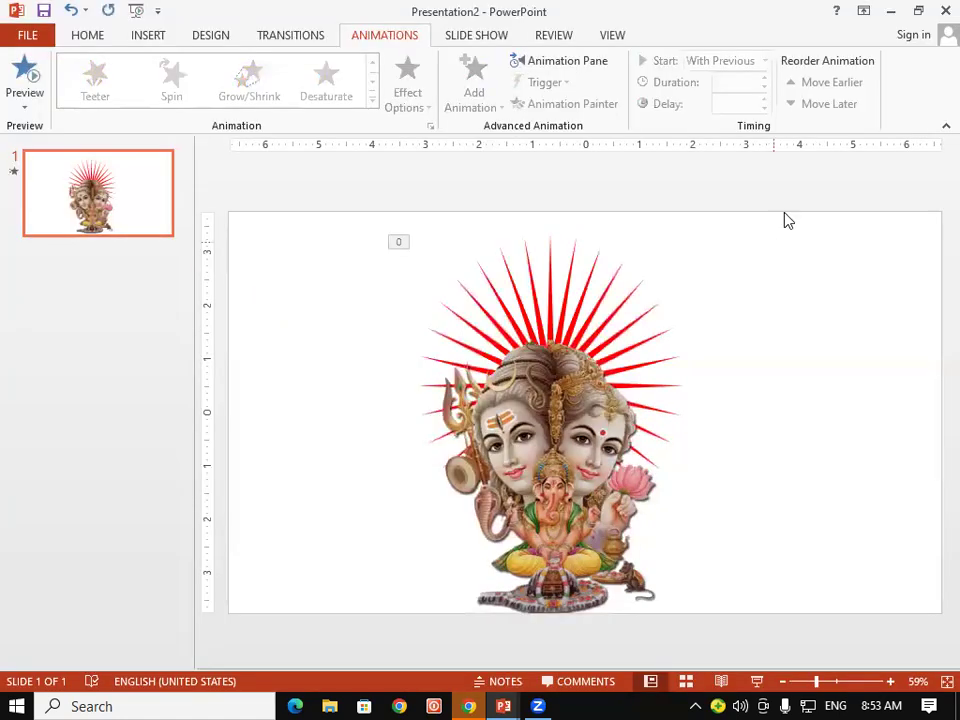
# - Change the starburst's Spin duration to 20.00 seconds and test it in the slide show
pyautogui.click(591, 266)
pyautogui.doubleClick(740, 83)
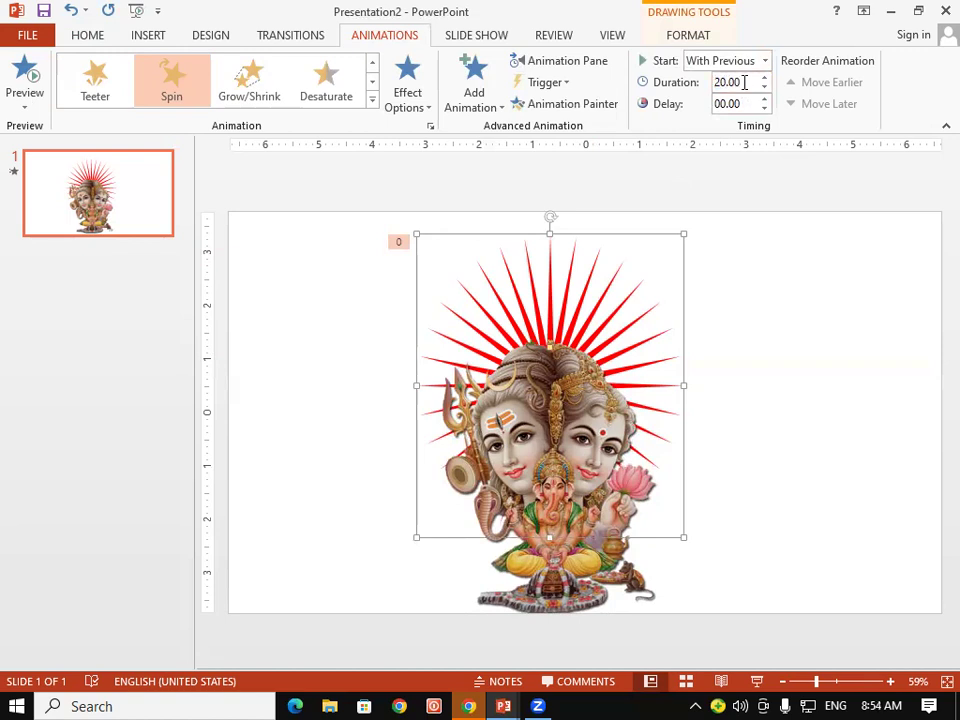
pyautogui.press('F5')
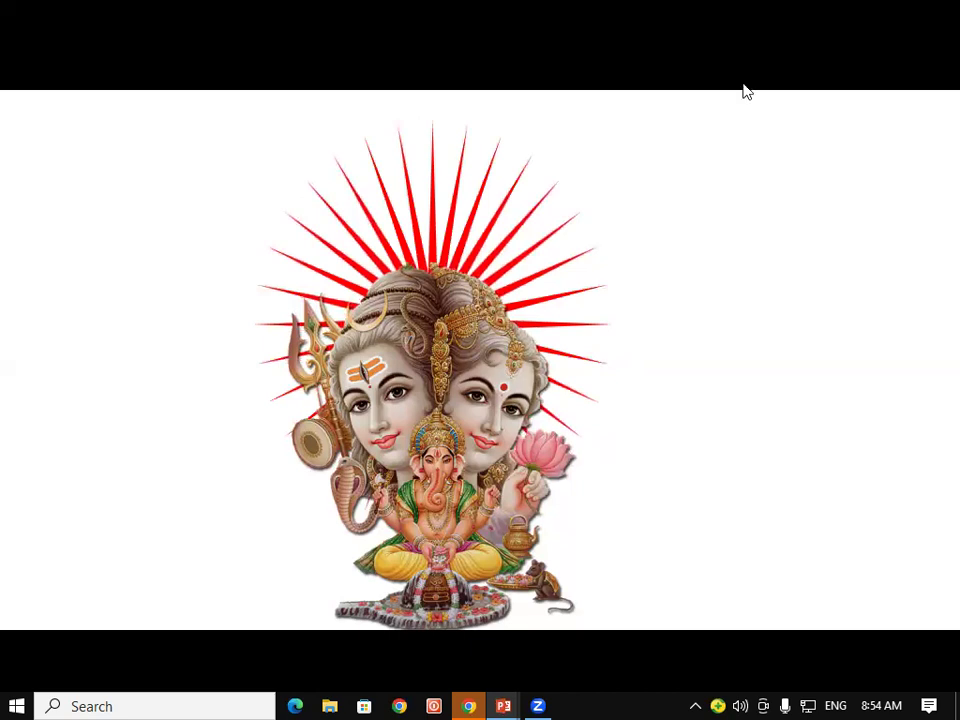
pyautogui.press('Escape')
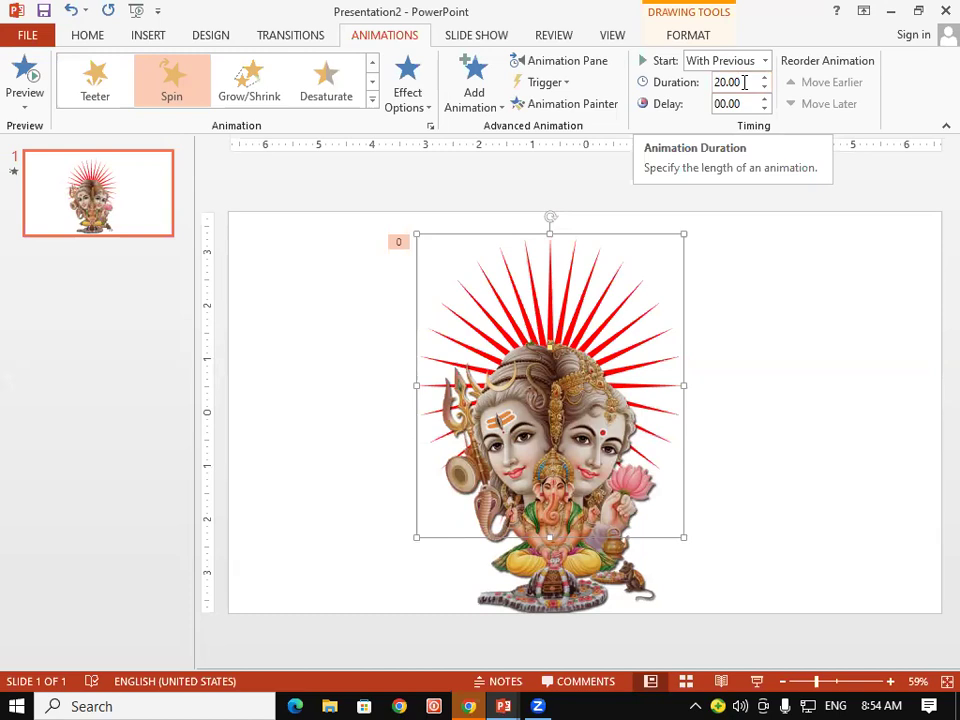
pyautogui.click(324, 342)
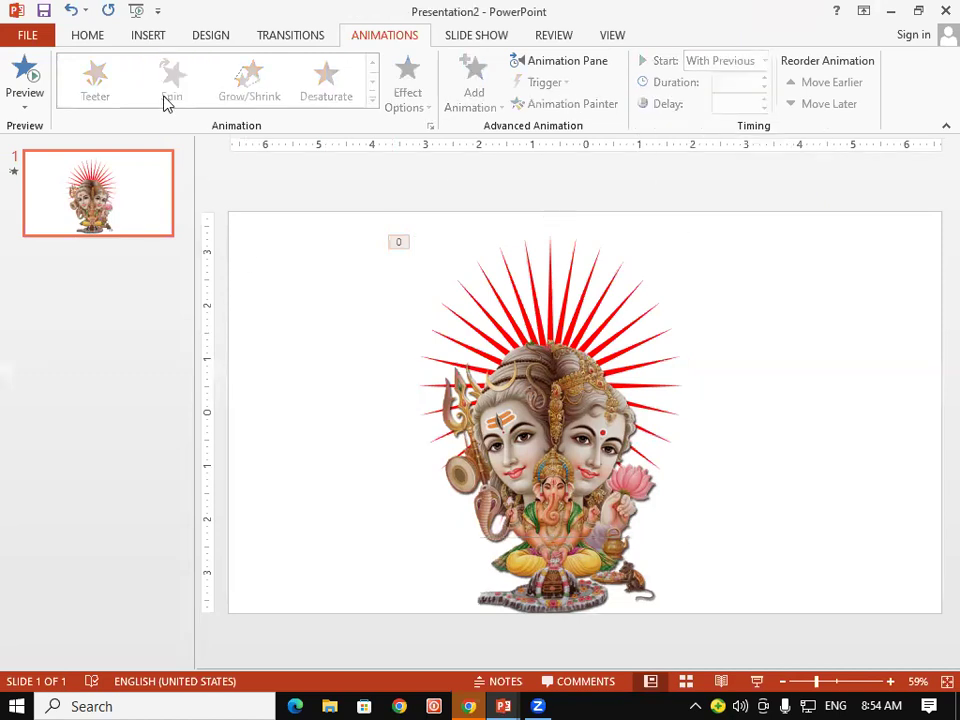
pyautogui.click(148, 38)
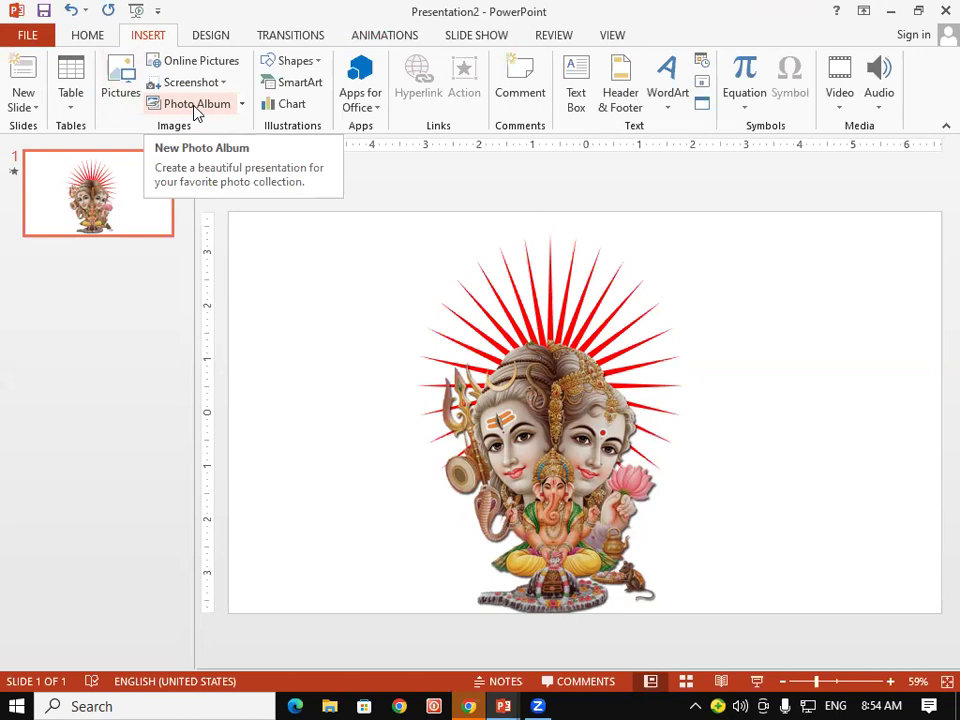
# - Open and close the Photo Album dialog without changes, then select and deselect the slide's objects
pyautogui.click(196, 106)
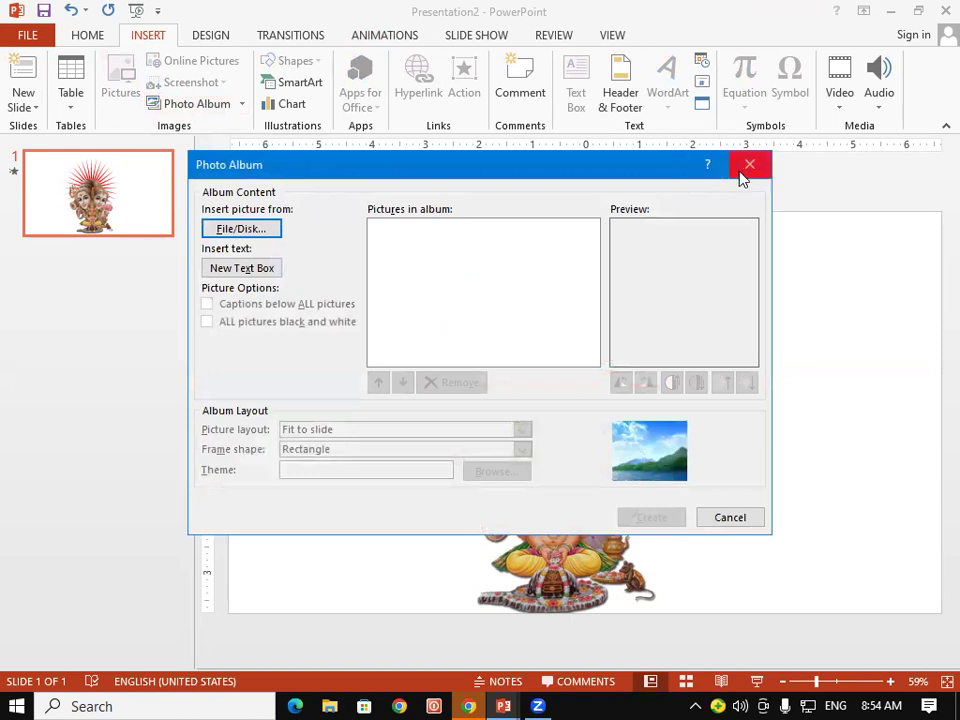
pyautogui.click(743, 168)
pyautogui.moveTo(356, 232); pyautogui.dragTo(750, 565)
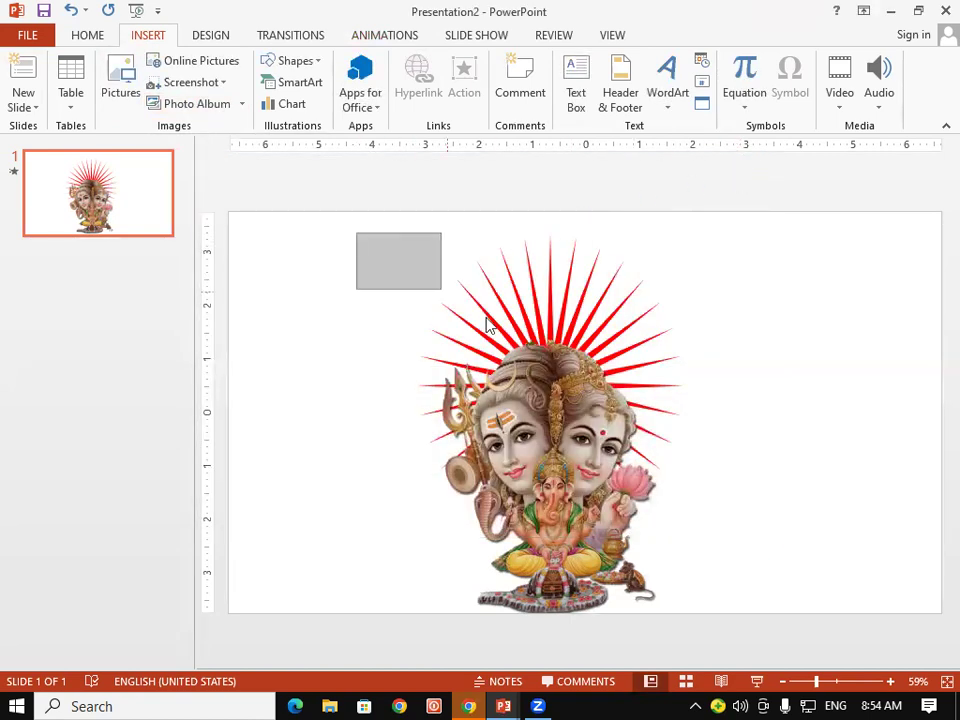
pyautogui.click(825, 464)
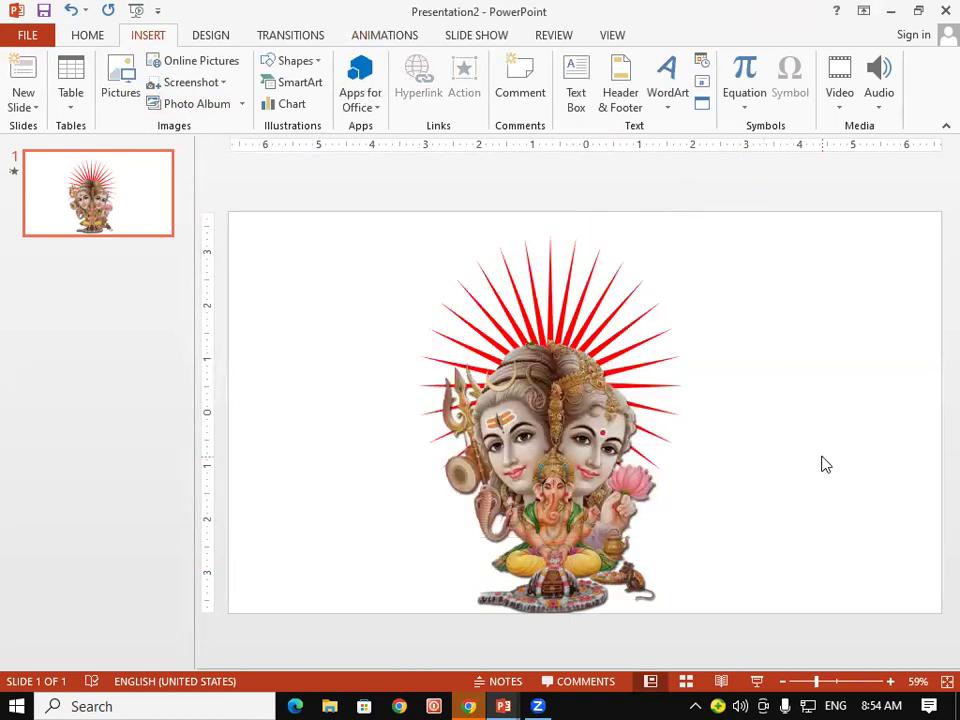